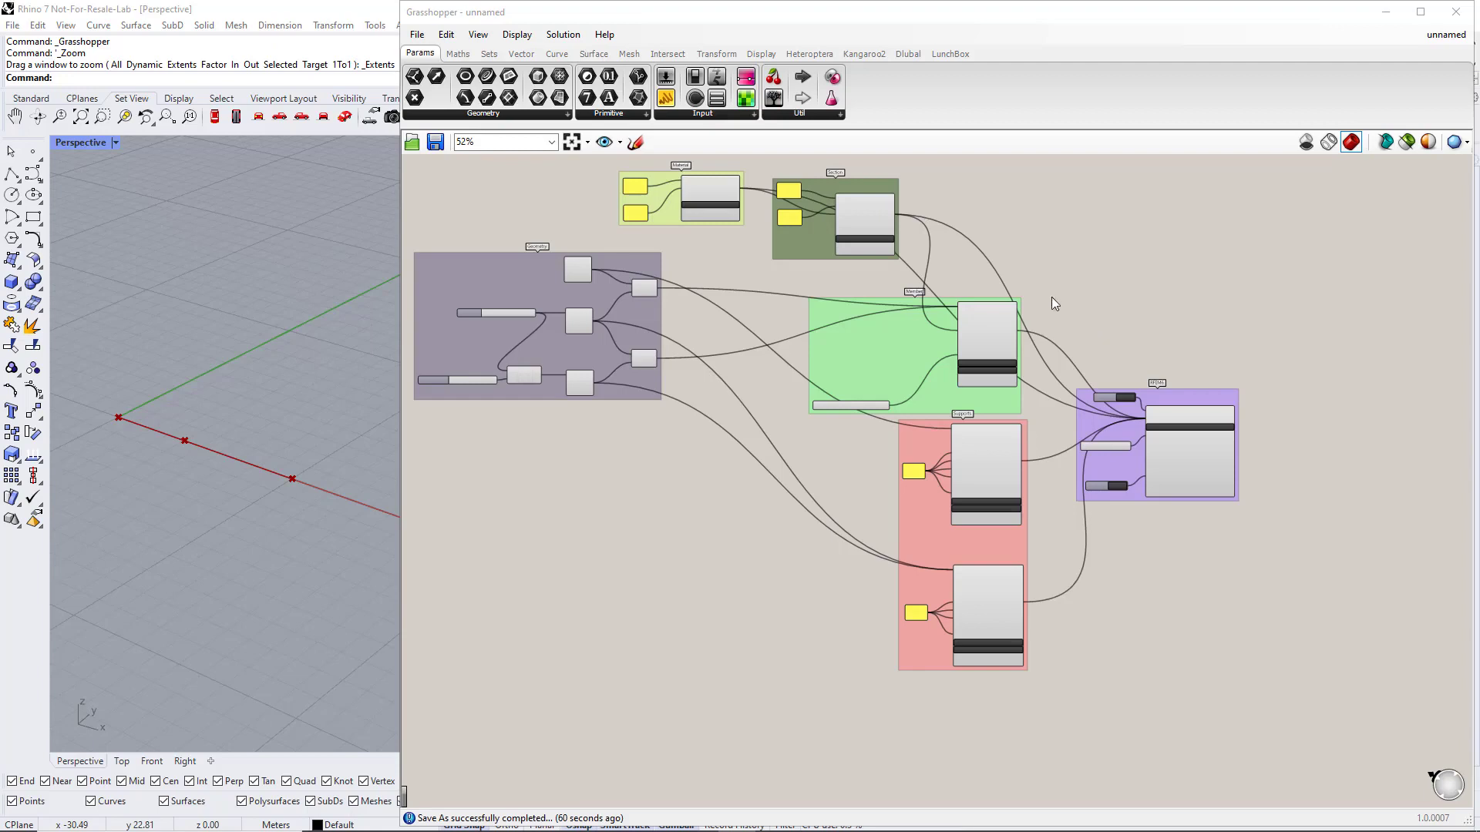
Place a Dlubal Static Analysis Settings component on the canvas below the red group
{"action": "left_click", "coordinate": [918, 54]}
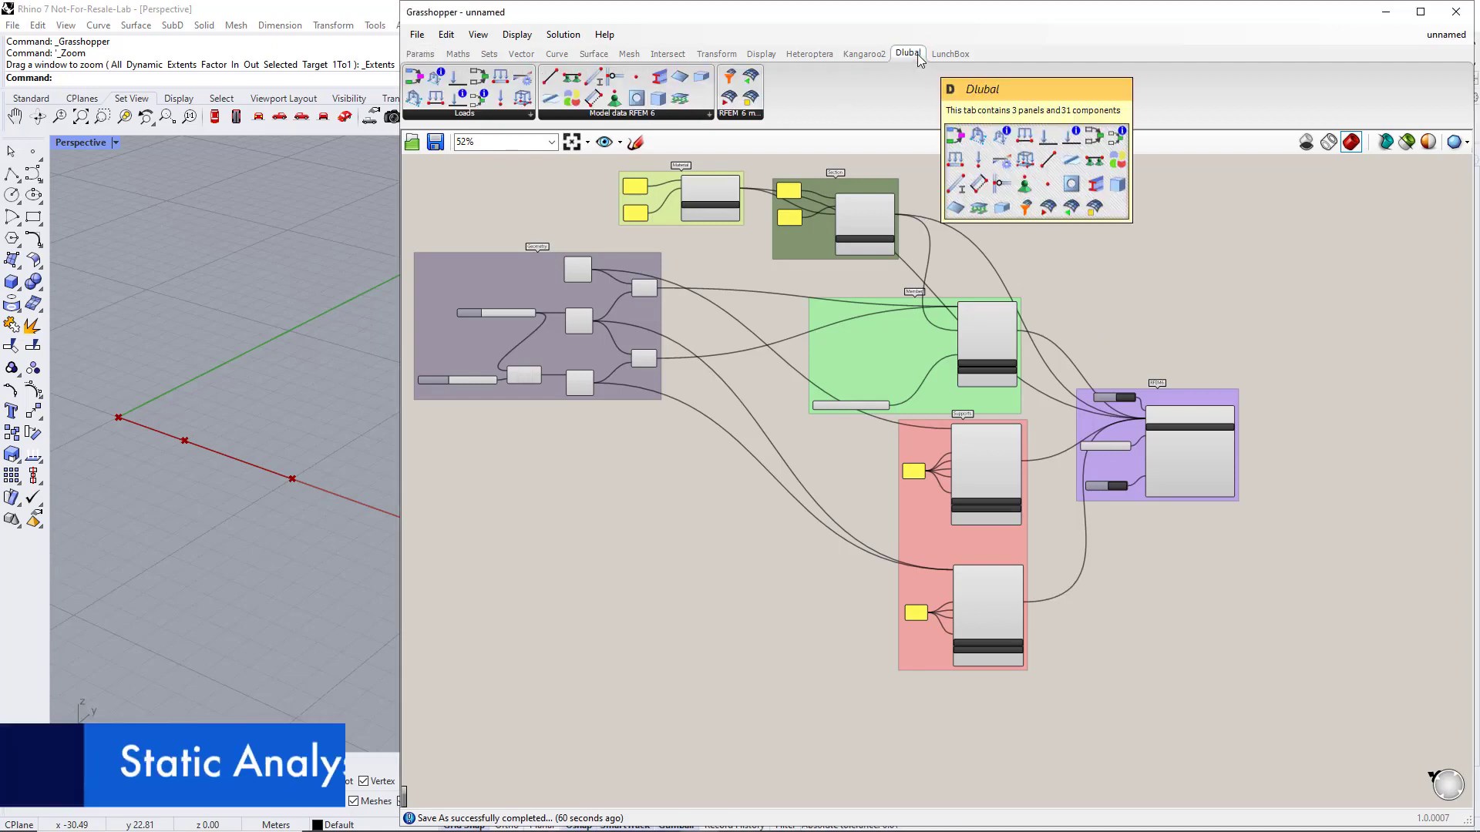
{"action": "left_click", "coordinate": [525, 82]}
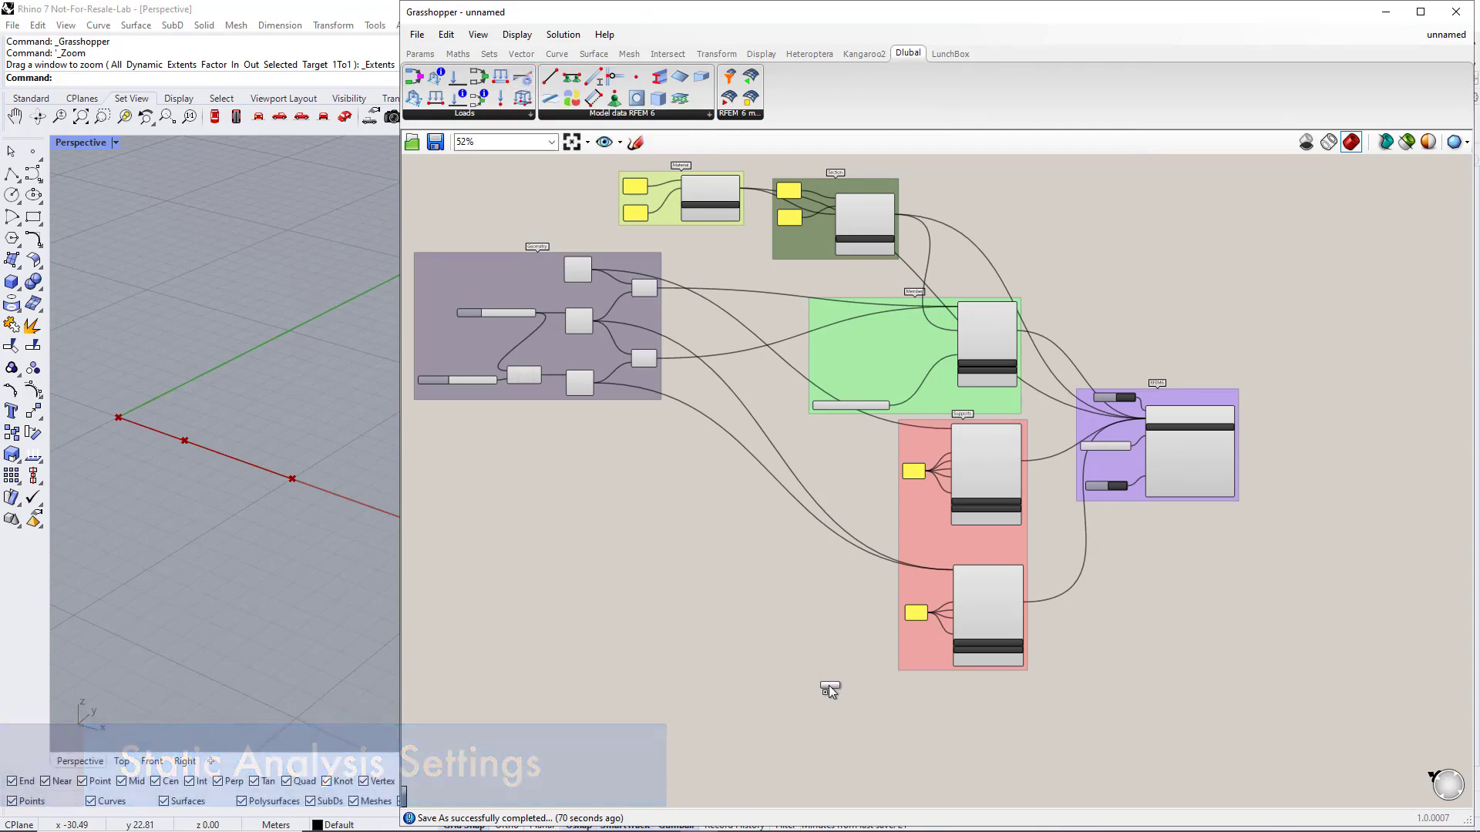
{"action": "left_click", "coordinate": [793, 735]}
{"action": "scroll", "coordinate": [847, 528], "scroll_direction": "up", "scroll_amount": 5}
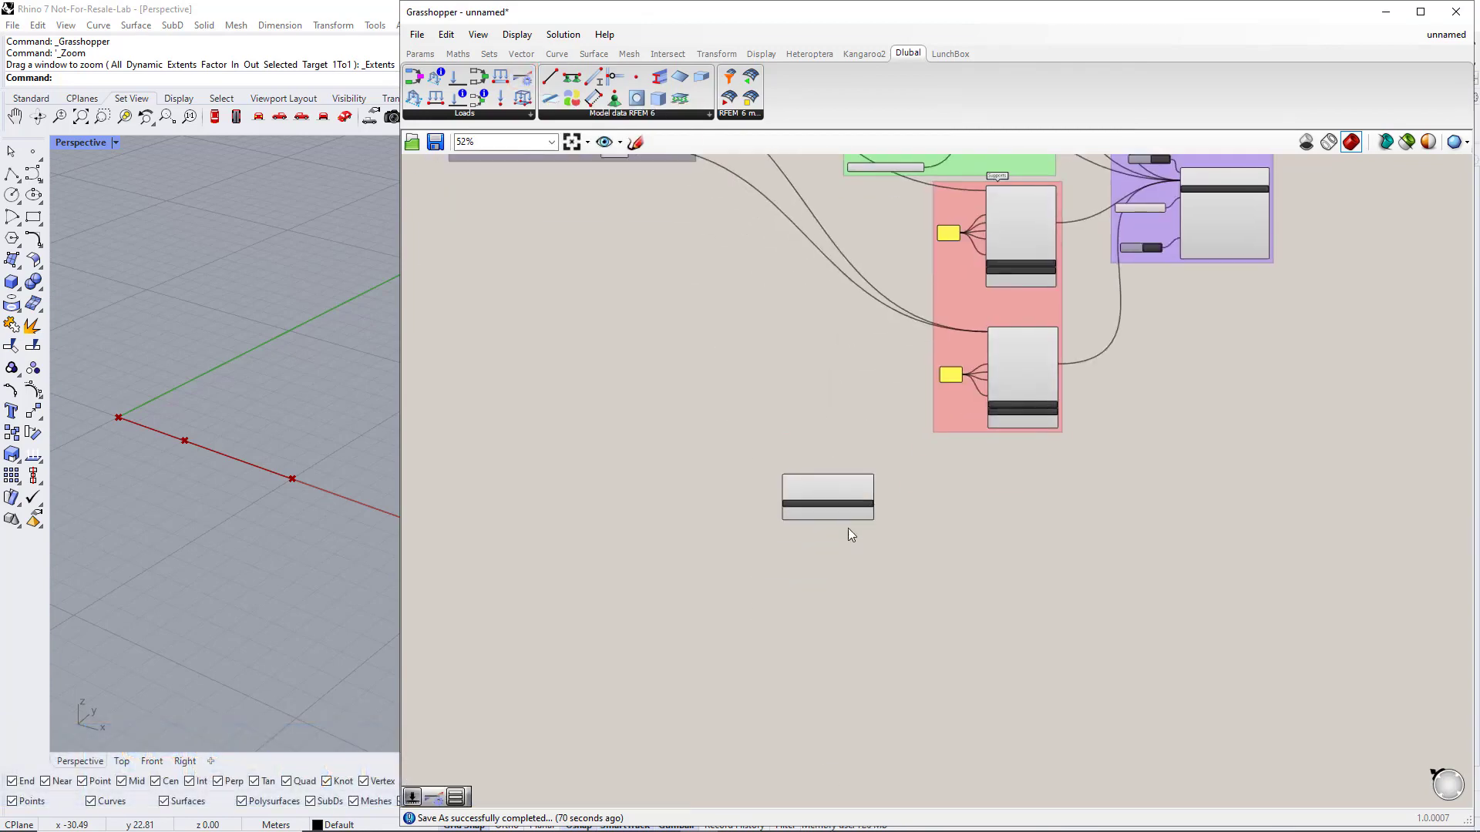
{"action": "scroll", "coordinate": [741, 505], "scroll_direction": "up", "scroll_amount": 2}
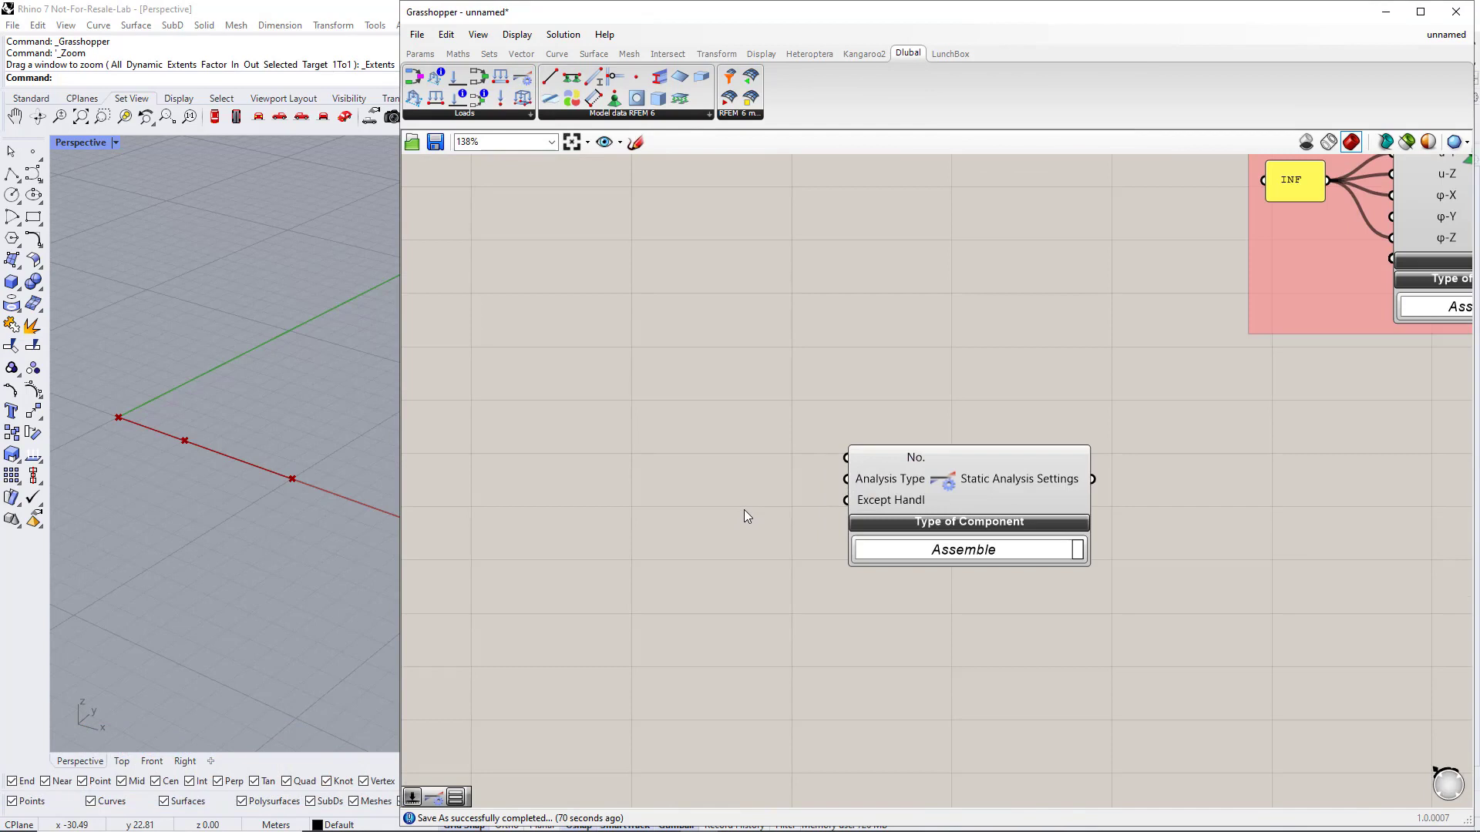
Add a number slider with value 1 and connect it to the No. input of Static Analysis Settings
{"action": "double_click", "coordinate": [628, 455]}
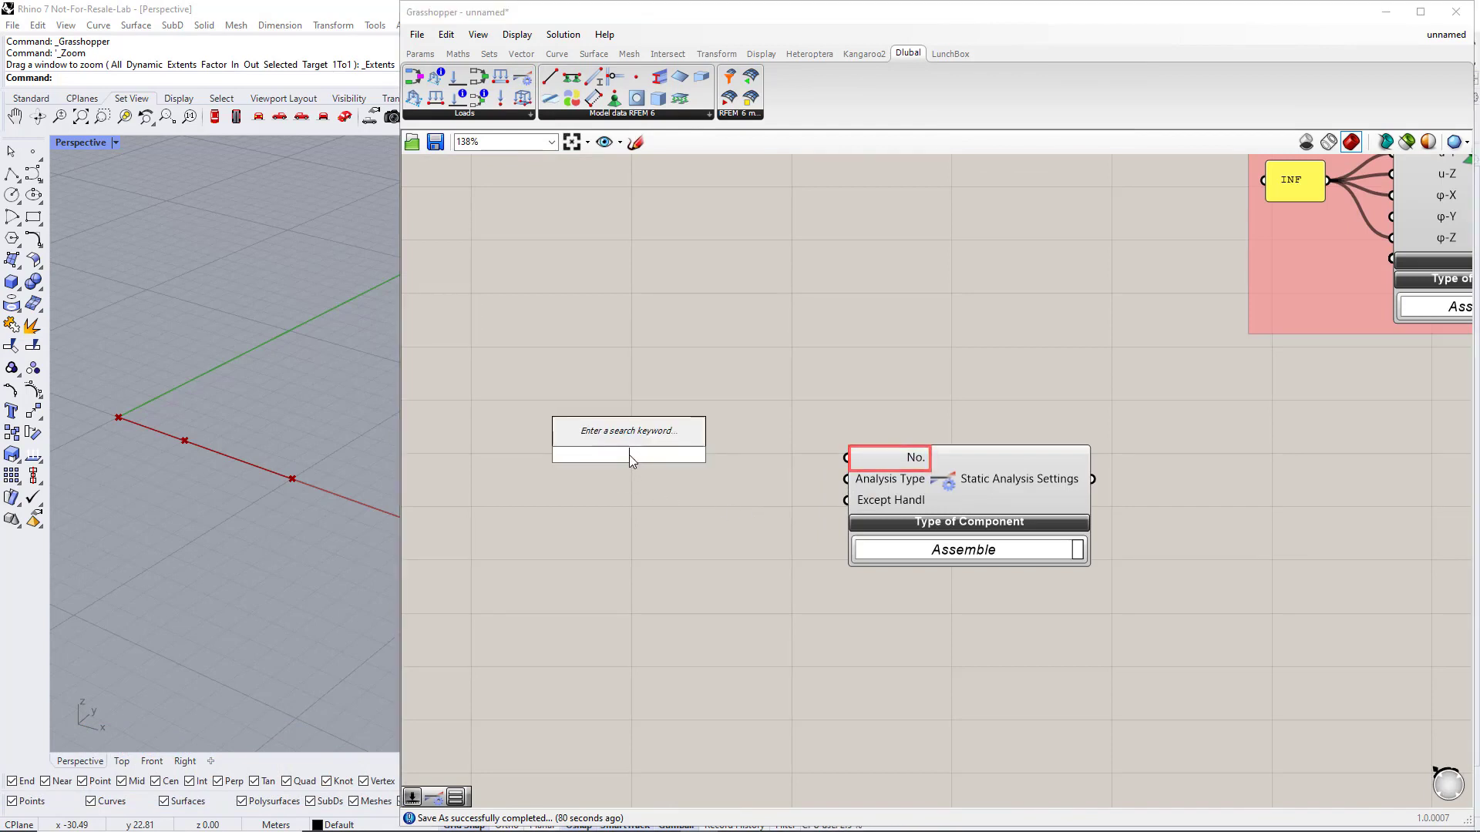
{"action": "type", "text": "1"}
{"action": "key", "text": "Return"}
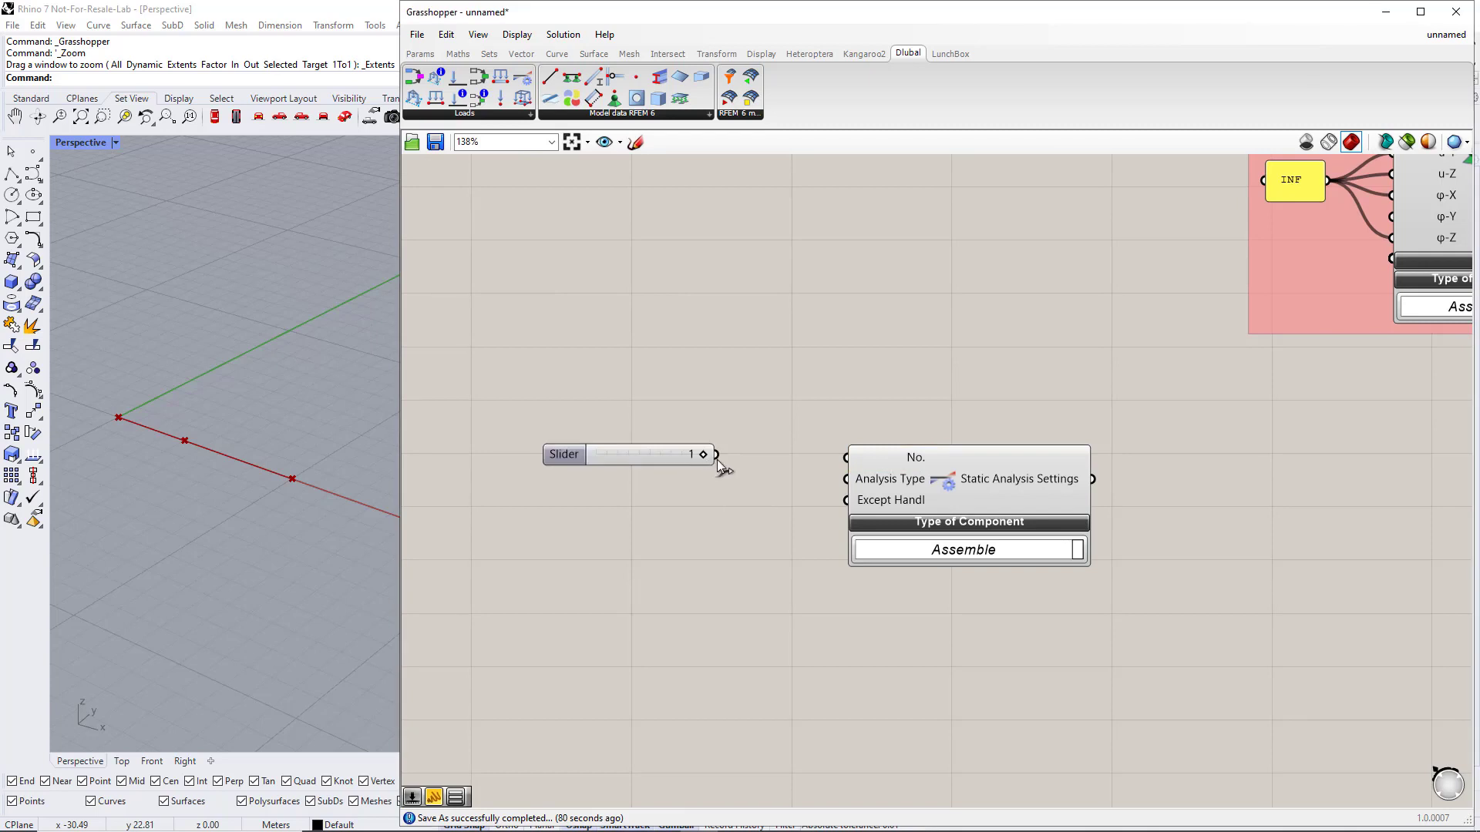
{"action": "left_click_drag", "start_coordinate": [843, 467], "coordinate": [845, 458]}
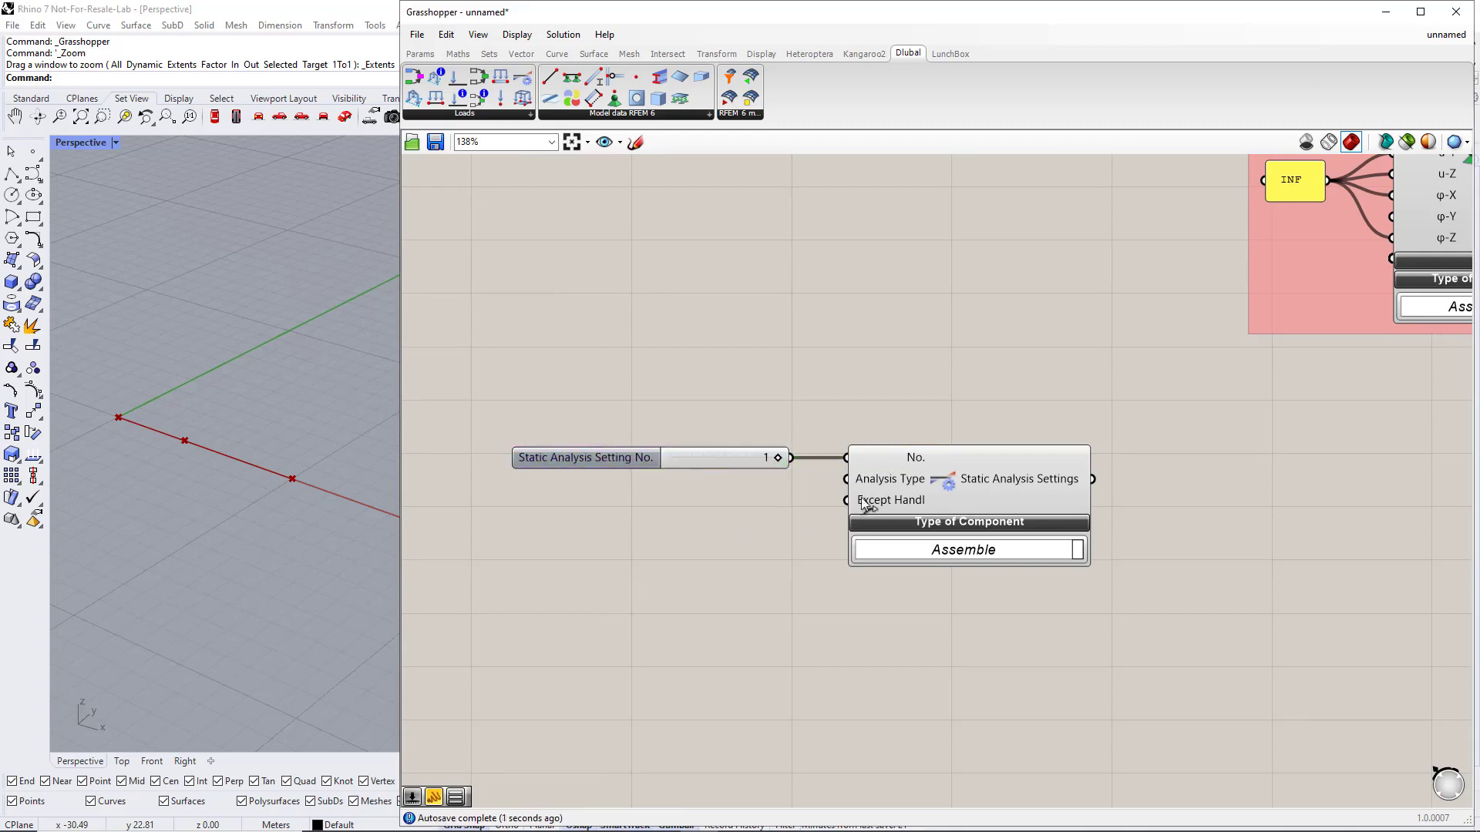
Add a value list for the Analysis Type input of Static Analysis Settings, keeping GEOMETRICALLY_LINEAR, and align it under the slider
{"action": "left_click", "coordinate": [420, 53]}
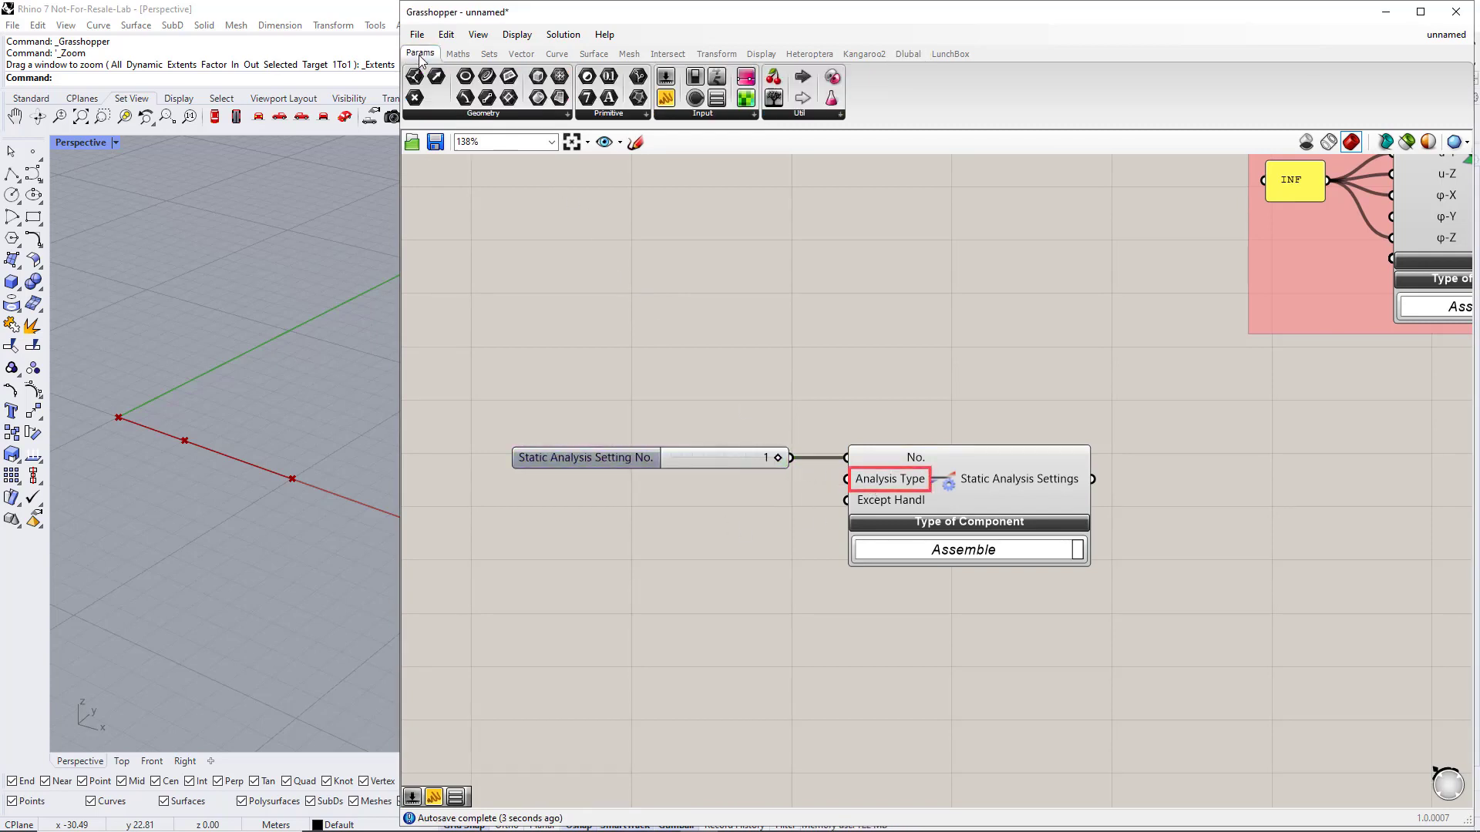
{"action": "left_click", "coordinate": [693, 113]}
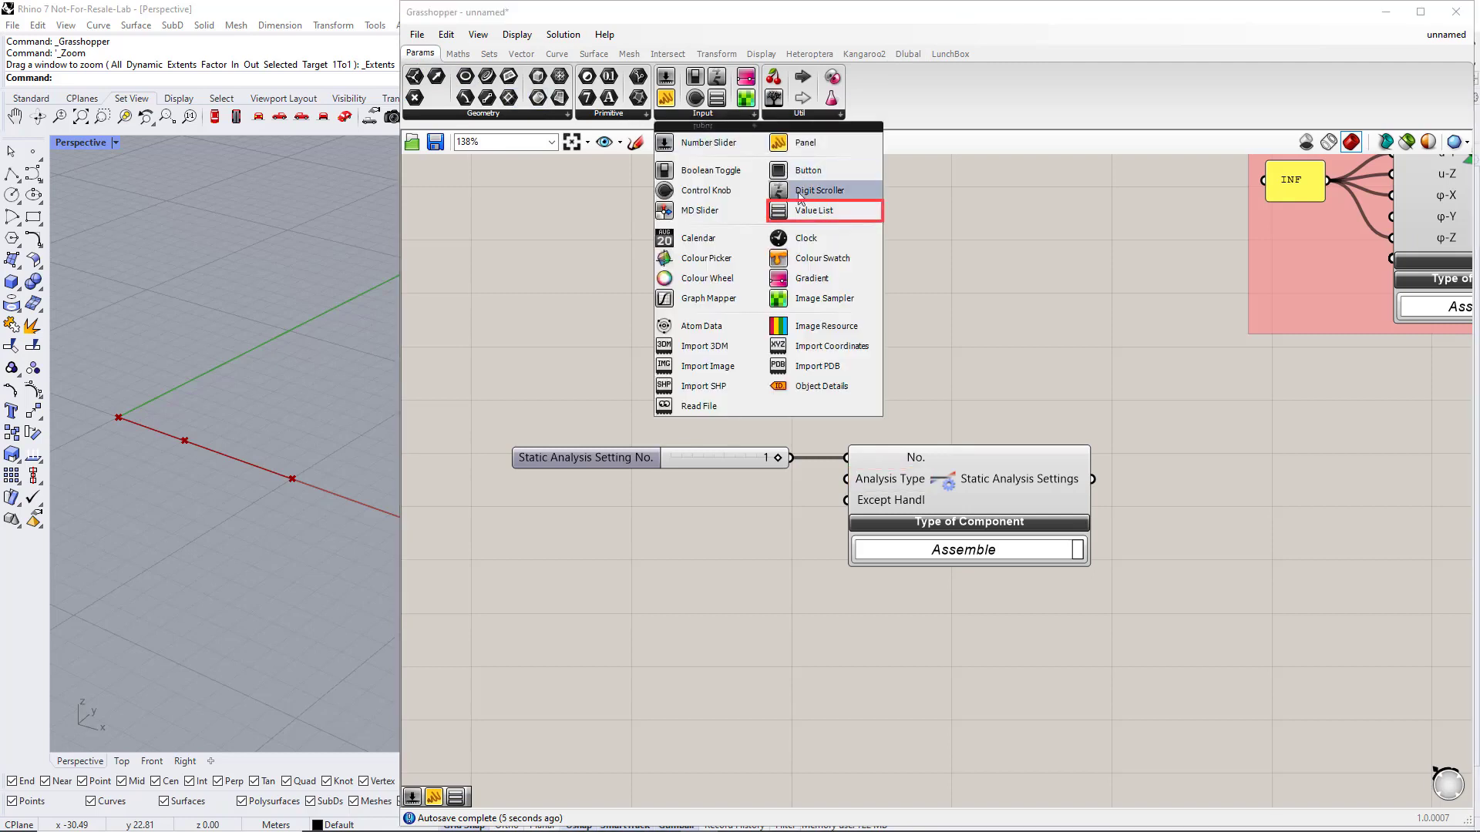
{"action": "left_click_drag", "start_coordinate": [802, 212], "coordinate": [695, 437]}
{"action": "left_click_drag", "start_coordinate": [645, 503], "coordinate": [846, 479]}
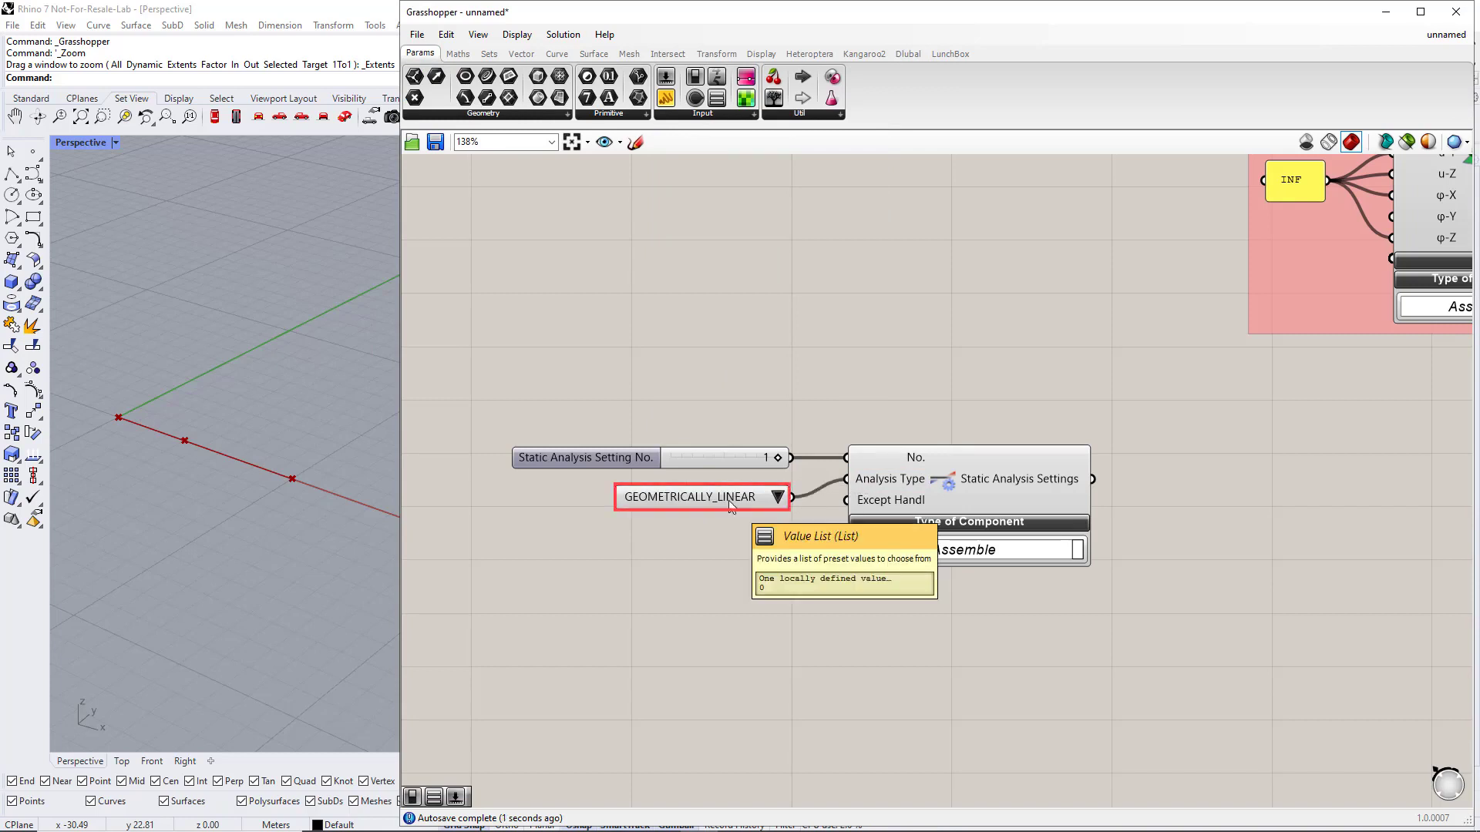
{"action": "left_click_drag", "start_coordinate": [714, 497], "coordinate": [677, 493]}
{"action": "left_click", "coordinate": [686, 536]}
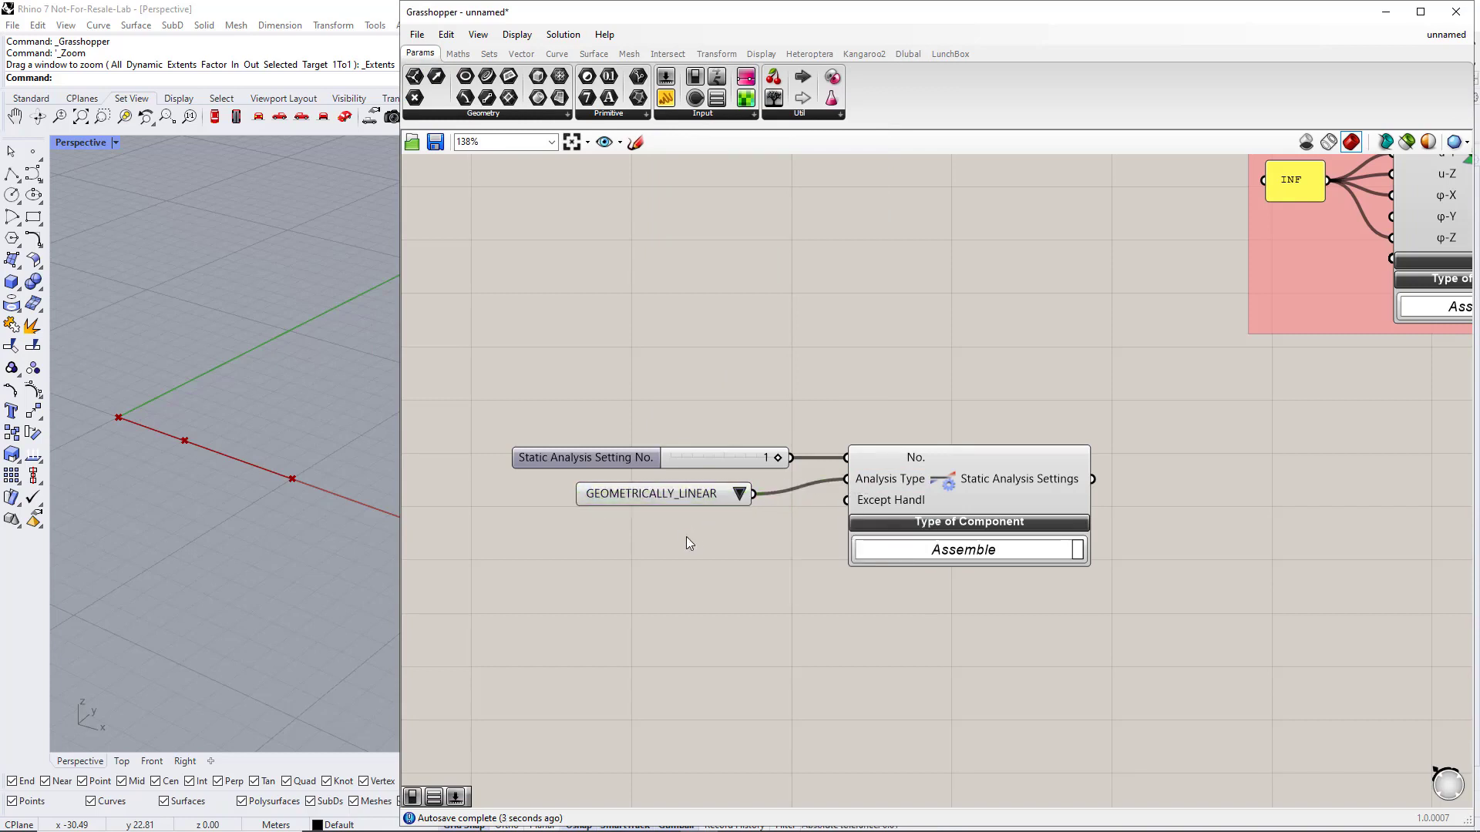
{"action": "left_click", "coordinate": [738, 493]}
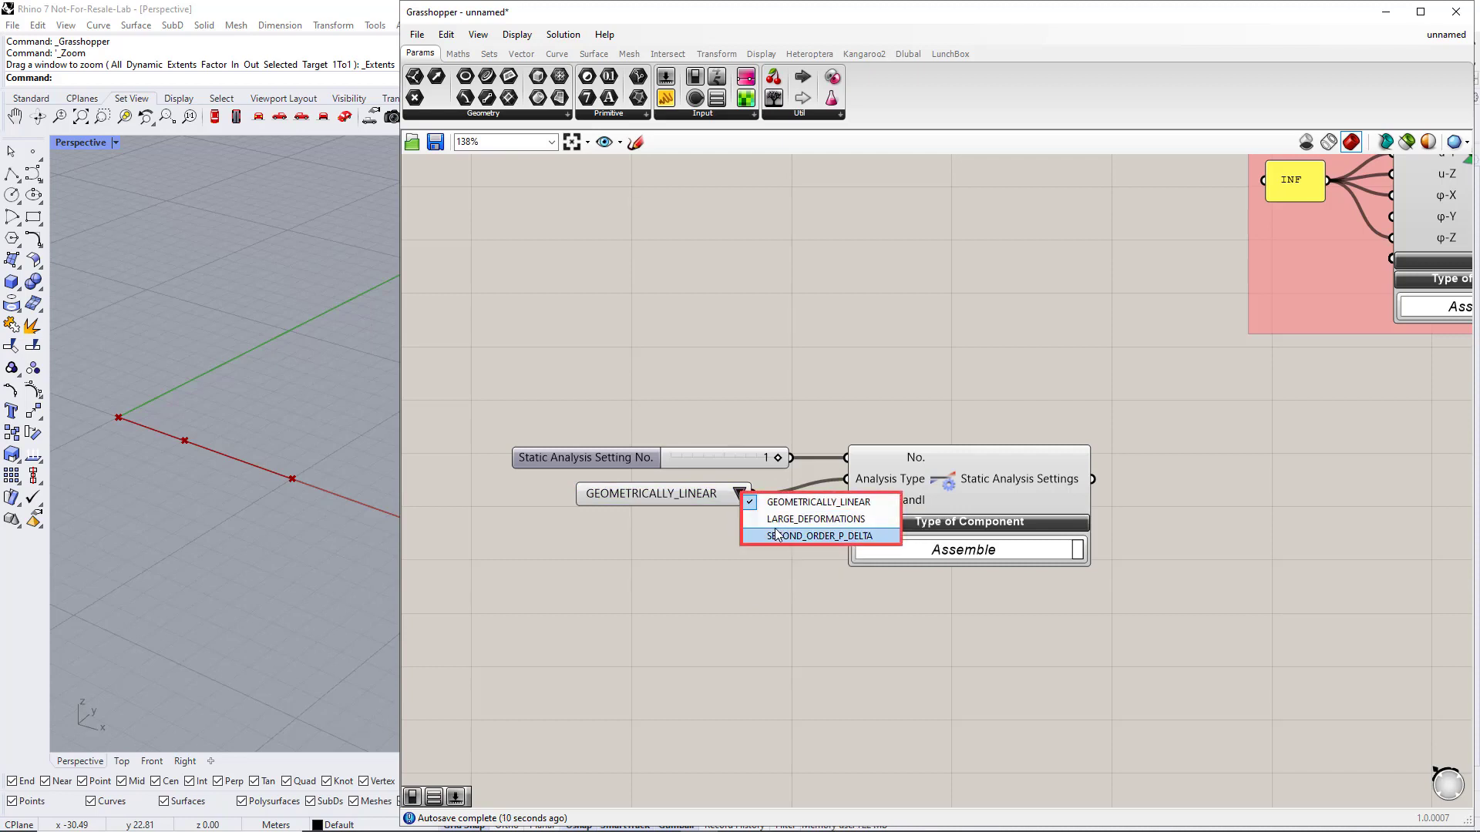
{"action": "left_click", "coordinate": [746, 561]}
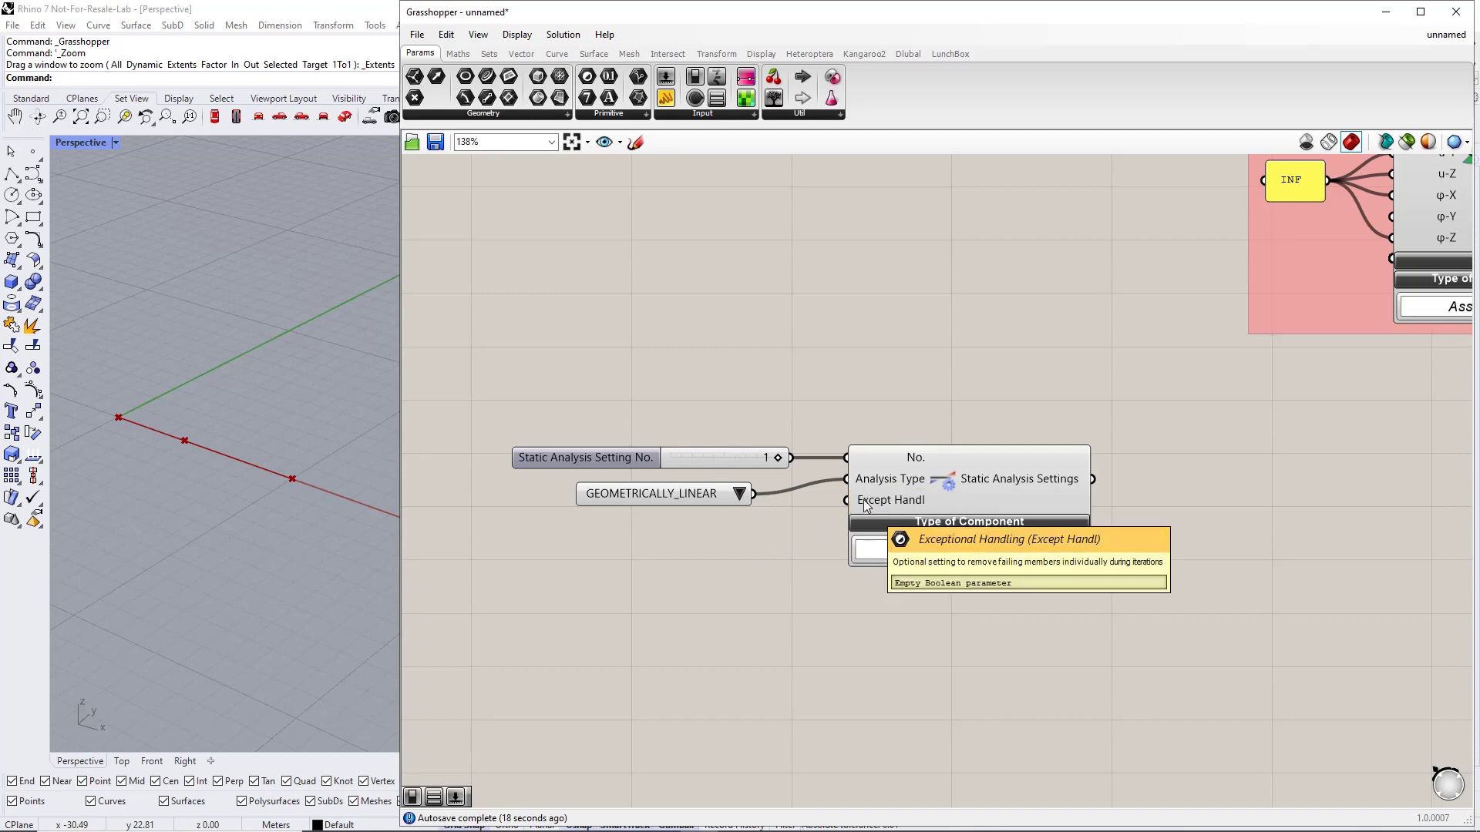
Add a Boolean toggle set to False and connect it to the Except Handl input of Static Analysis Settings
{"action": "left_click", "coordinate": [669, 113]}
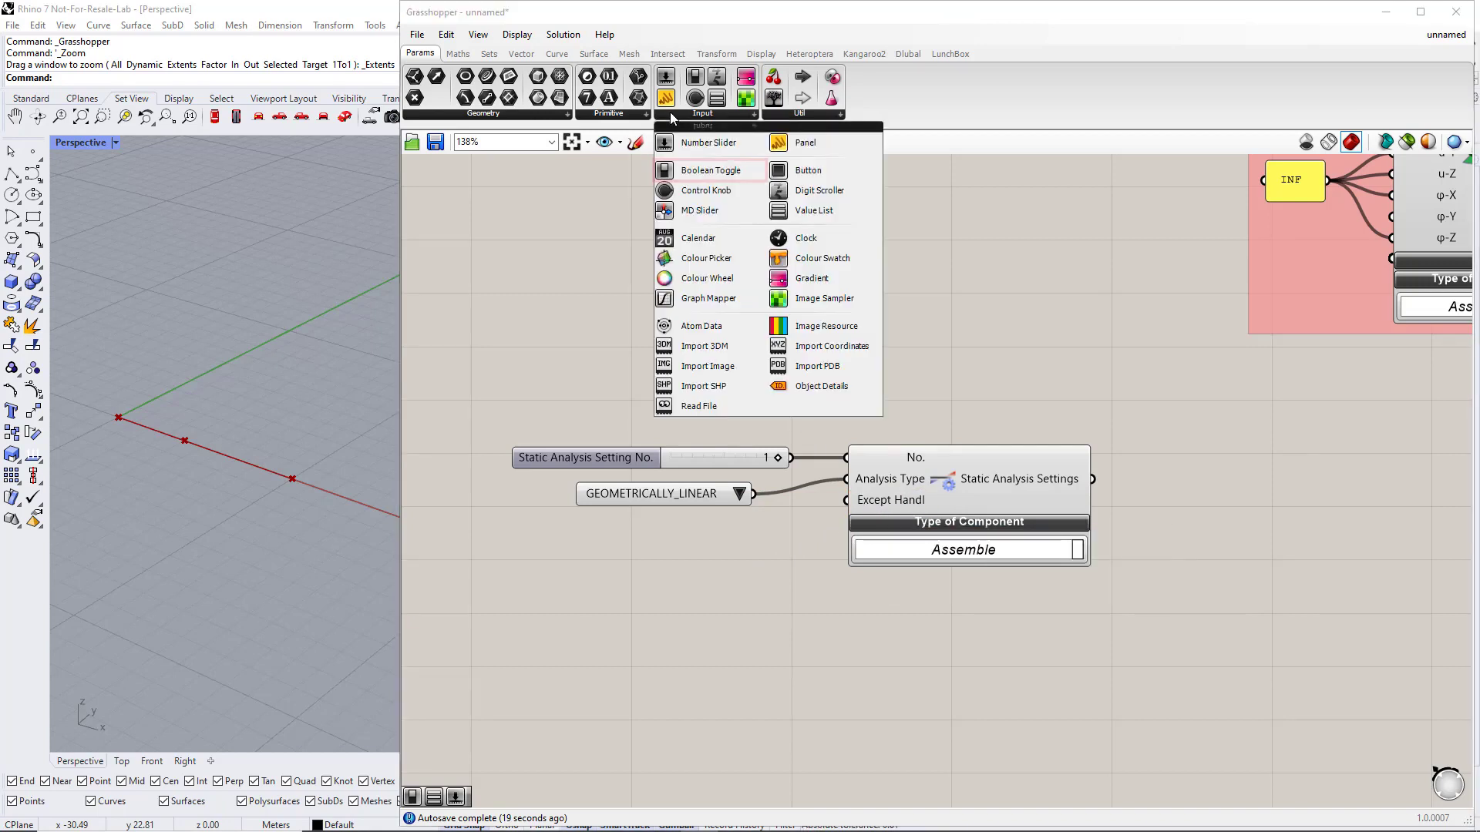
{"action": "left_click_drag", "start_coordinate": [691, 174], "coordinate": [693, 255]}
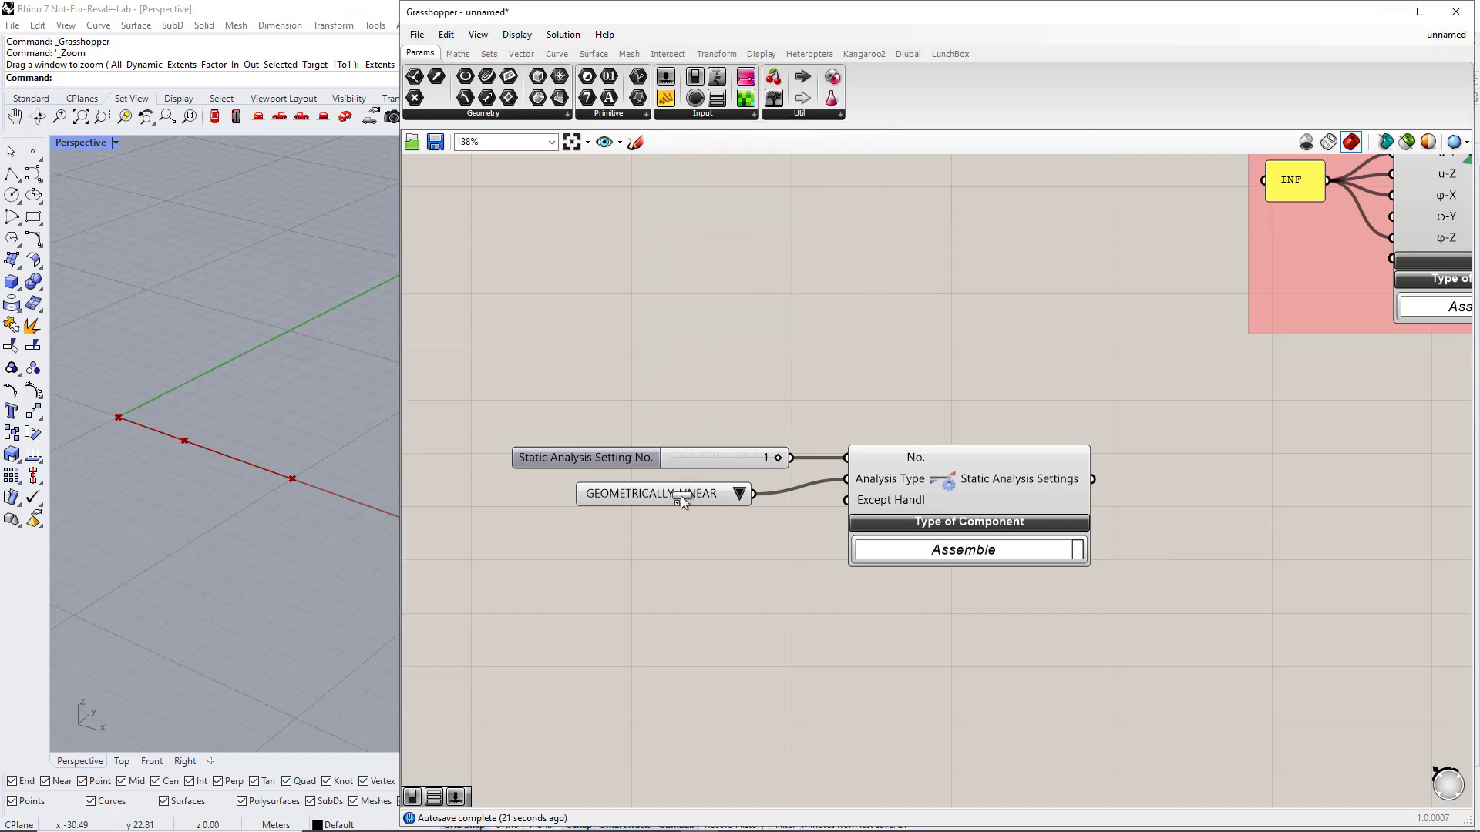
{"action": "left_click_drag", "start_coordinate": [663, 528], "coordinate": [846, 500]}
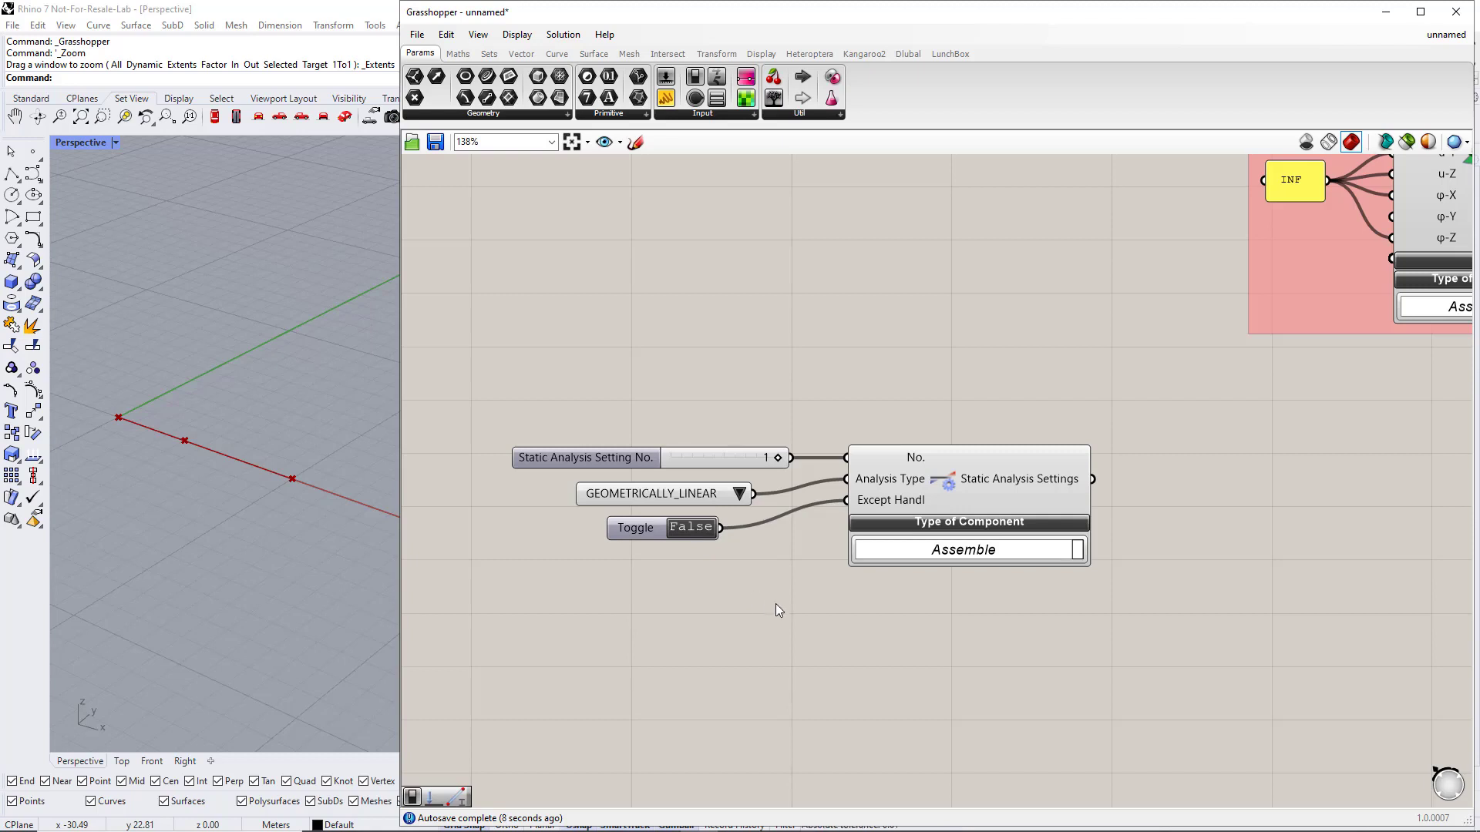
Place a Dlubal Load Case component in the free canvas area below Static Analysis Settings
{"action": "right_click_drag", "start_coordinate": [906, 674], "coordinate": [881, 505]}
{"action": "scroll", "coordinate": [881, 504], "scroll_direction": "down", "scroll_amount": 3}
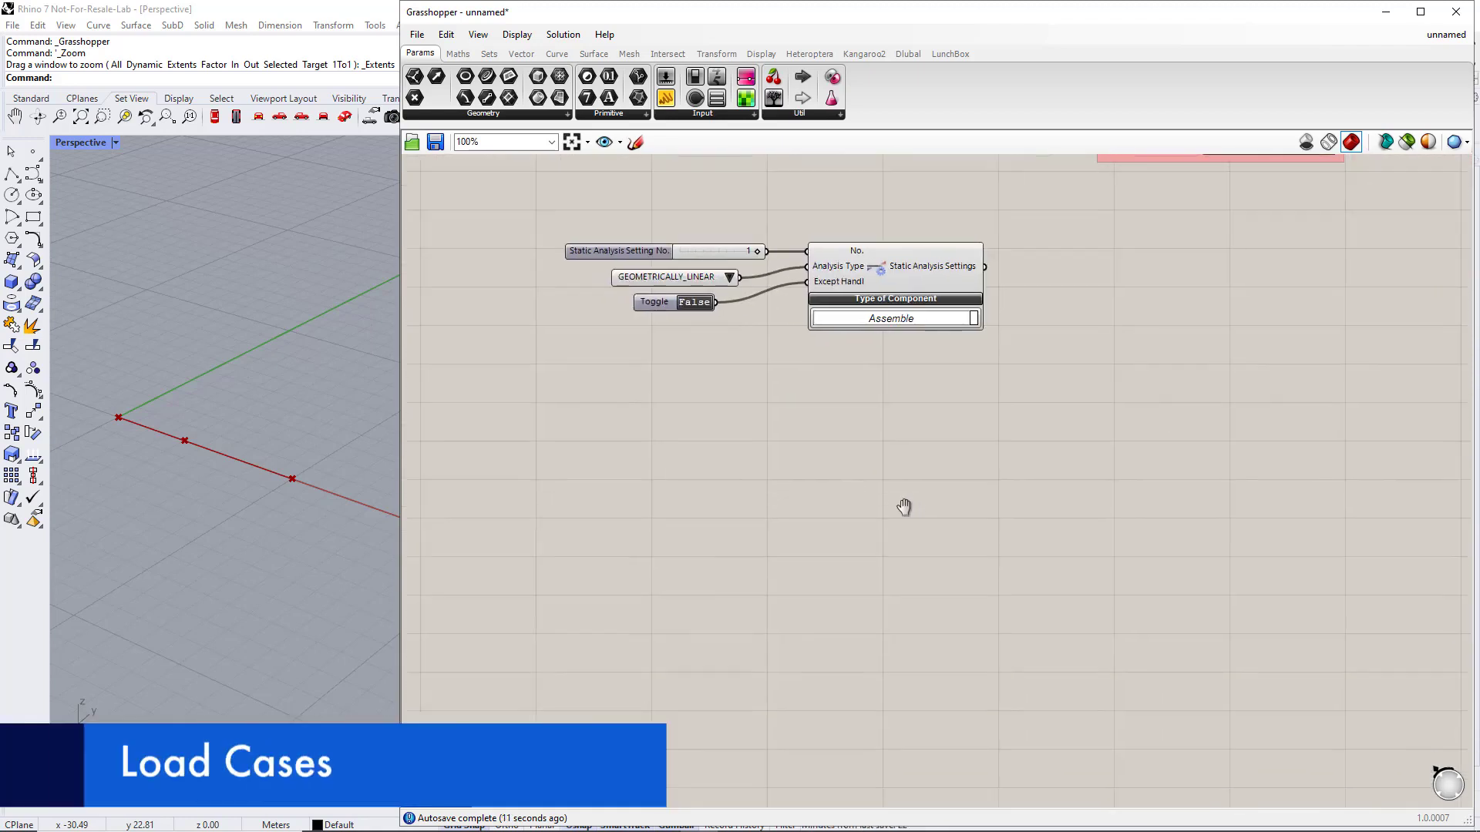
{"action": "left_click", "coordinate": [909, 57]}
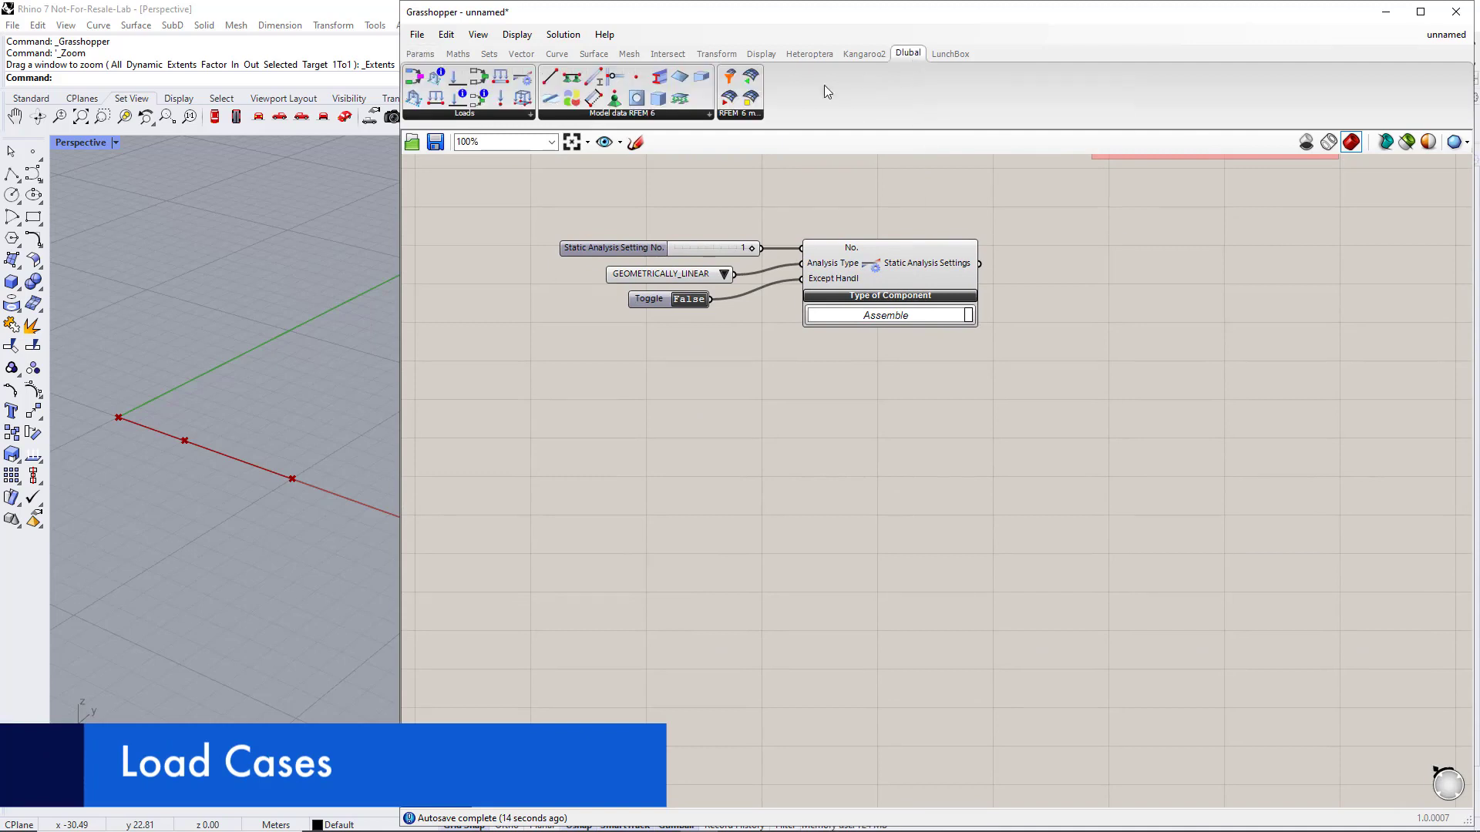
{"action": "left_click_drag", "start_coordinate": [453, 76], "coordinate": [932, 434]}
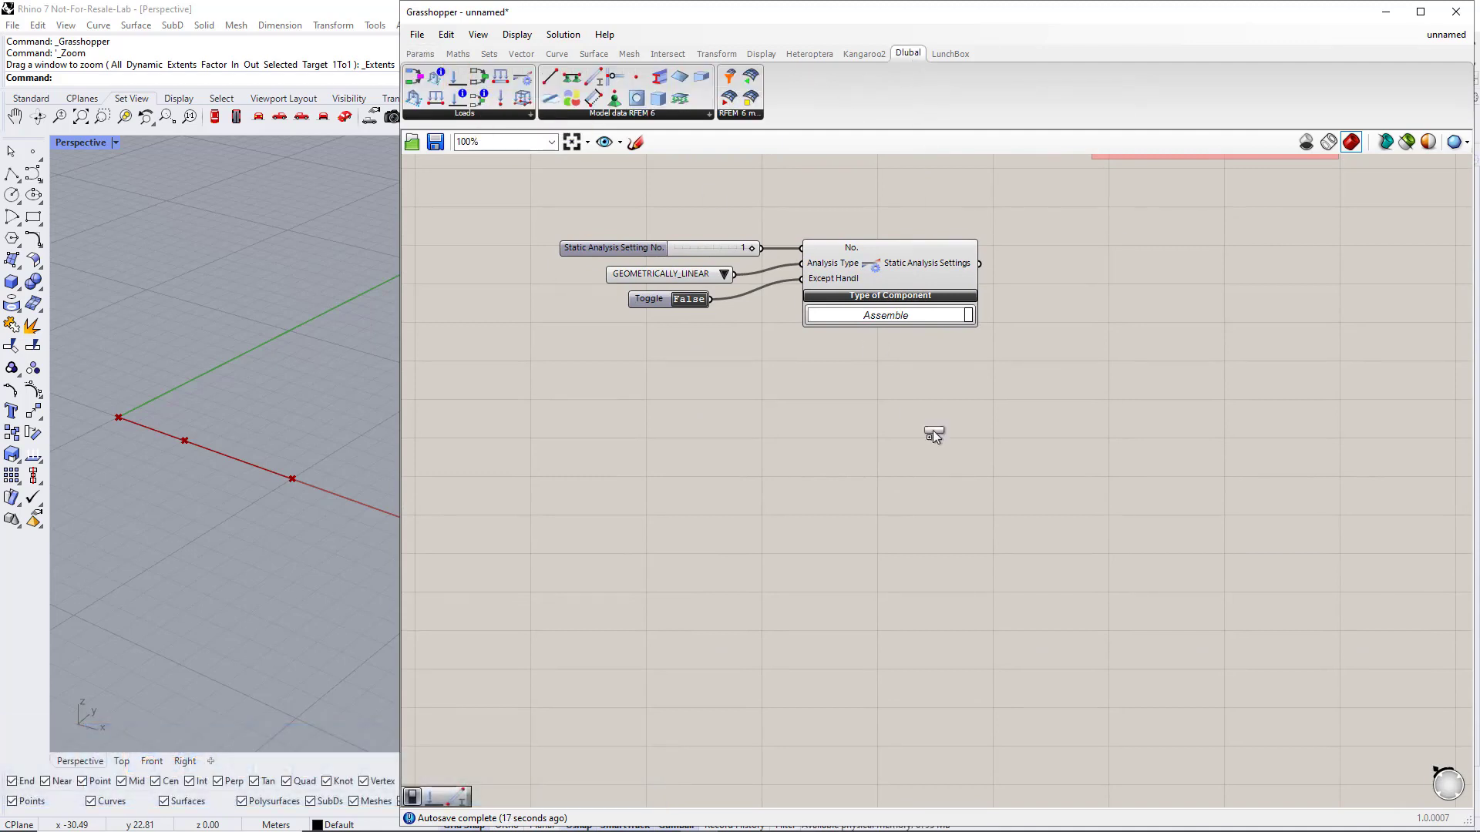
{"action": "left_click_drag", "start_coordinate": [986, 532], "coordinate": [985, 533]}
{"action": "right_click_drag", "start_coordinate": [983, 616], "coordinate": [1008, 539]}
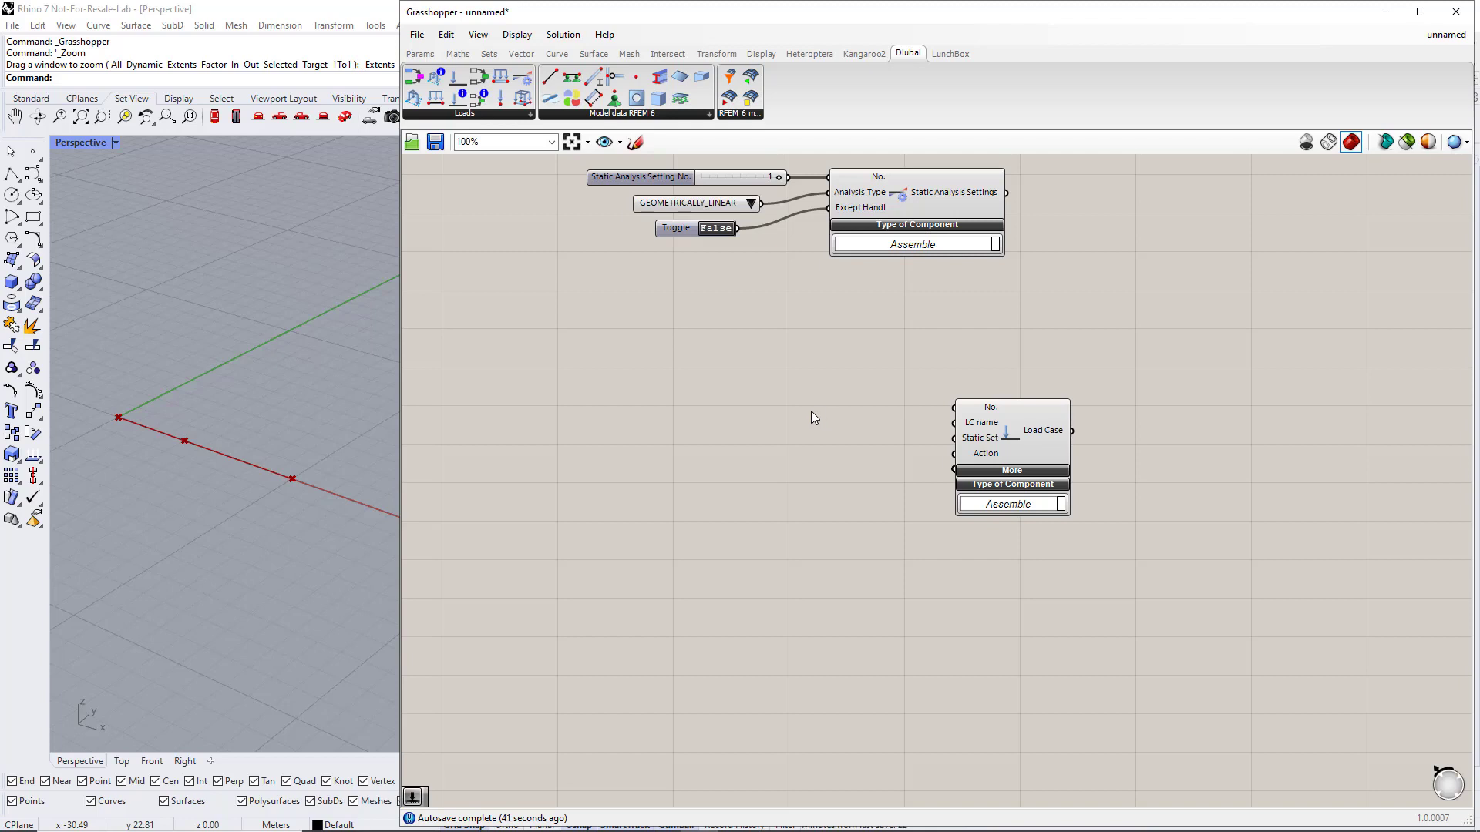
Feed the Load Case's No. input from a slider with value 1 and its Static Set input from a copy of that slider
{"action": "double_click", "coordinate": [787, 400]}
{"action": "type", "text": "1"}
{"action": "key", "text": "Return"}
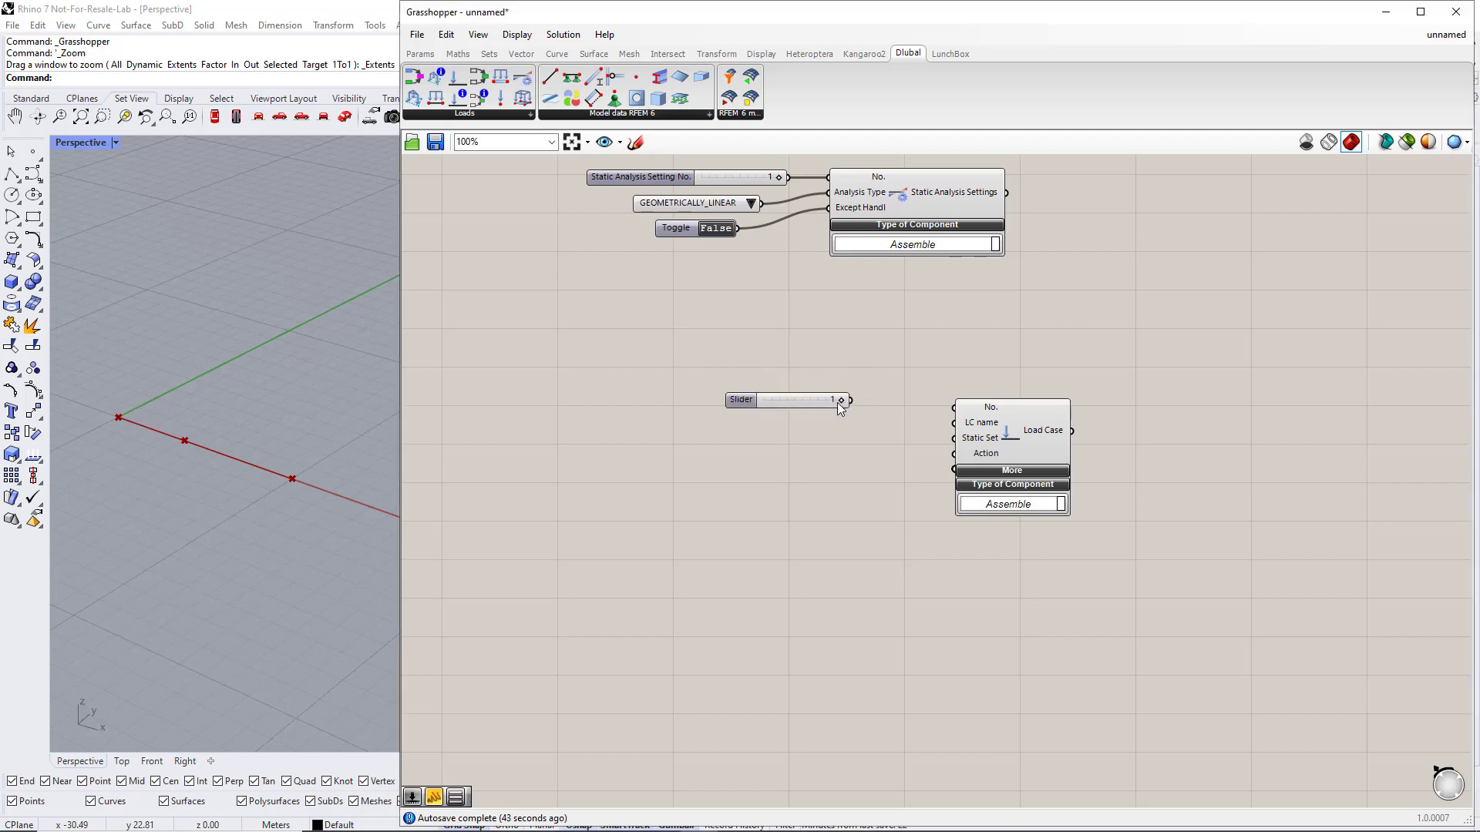
{"action": "left_click_drag", "start_coordinate": [849, 401], "coordinate": [956, 407]}
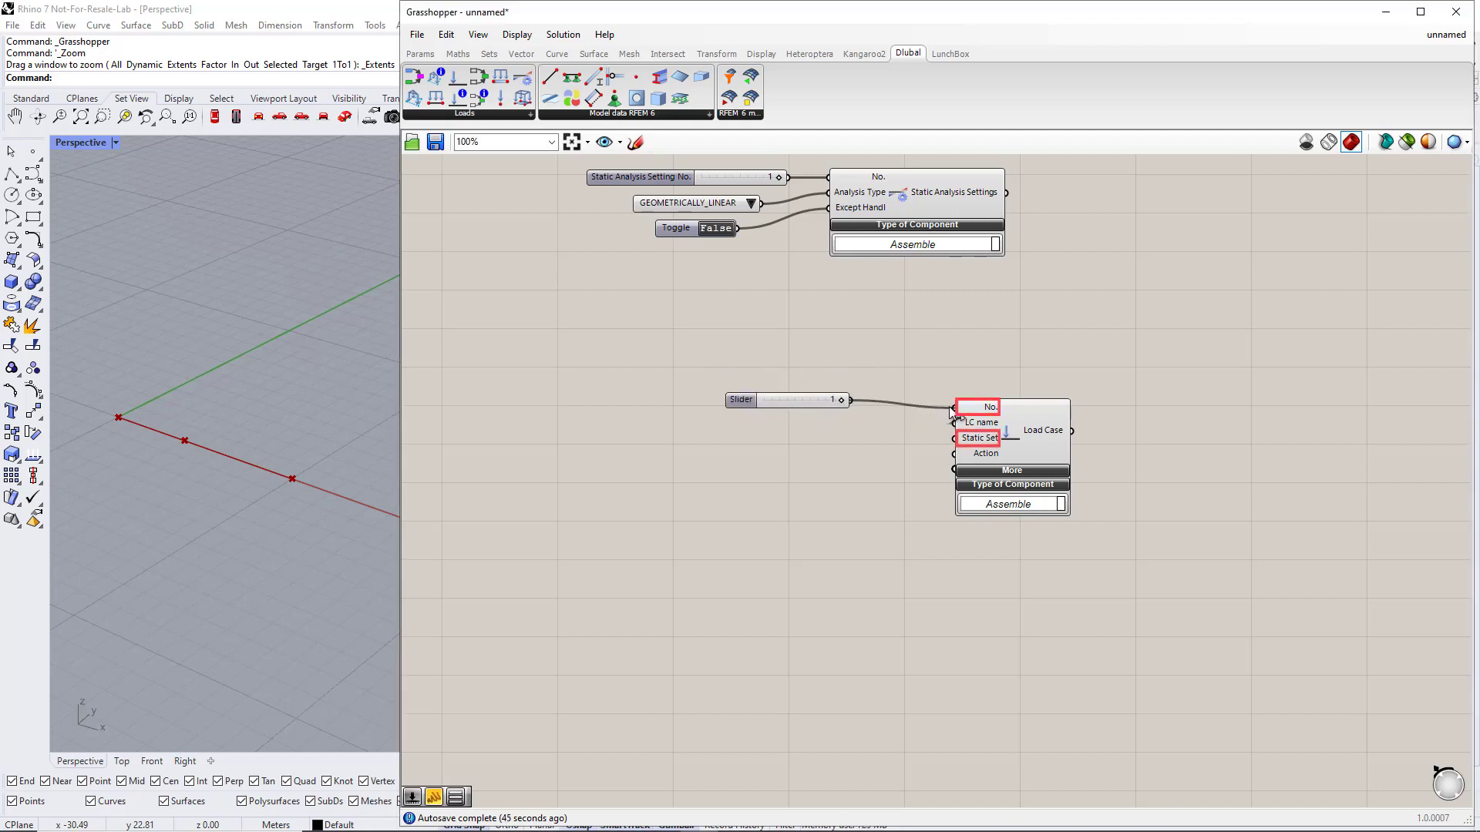
{"action": "left_click", "coordinate": [797, 400]}
{"action": "left_click_drag", "start_coordinate": [797, 401], "coordinate": [945, 439], "text": "alt"}
Add a panel reading "Self Weight", connect it to the Load Case's LC name input, and tidy the static analysis slider beneath it
{"action": "left_click", "coordinate": [420, 54]}
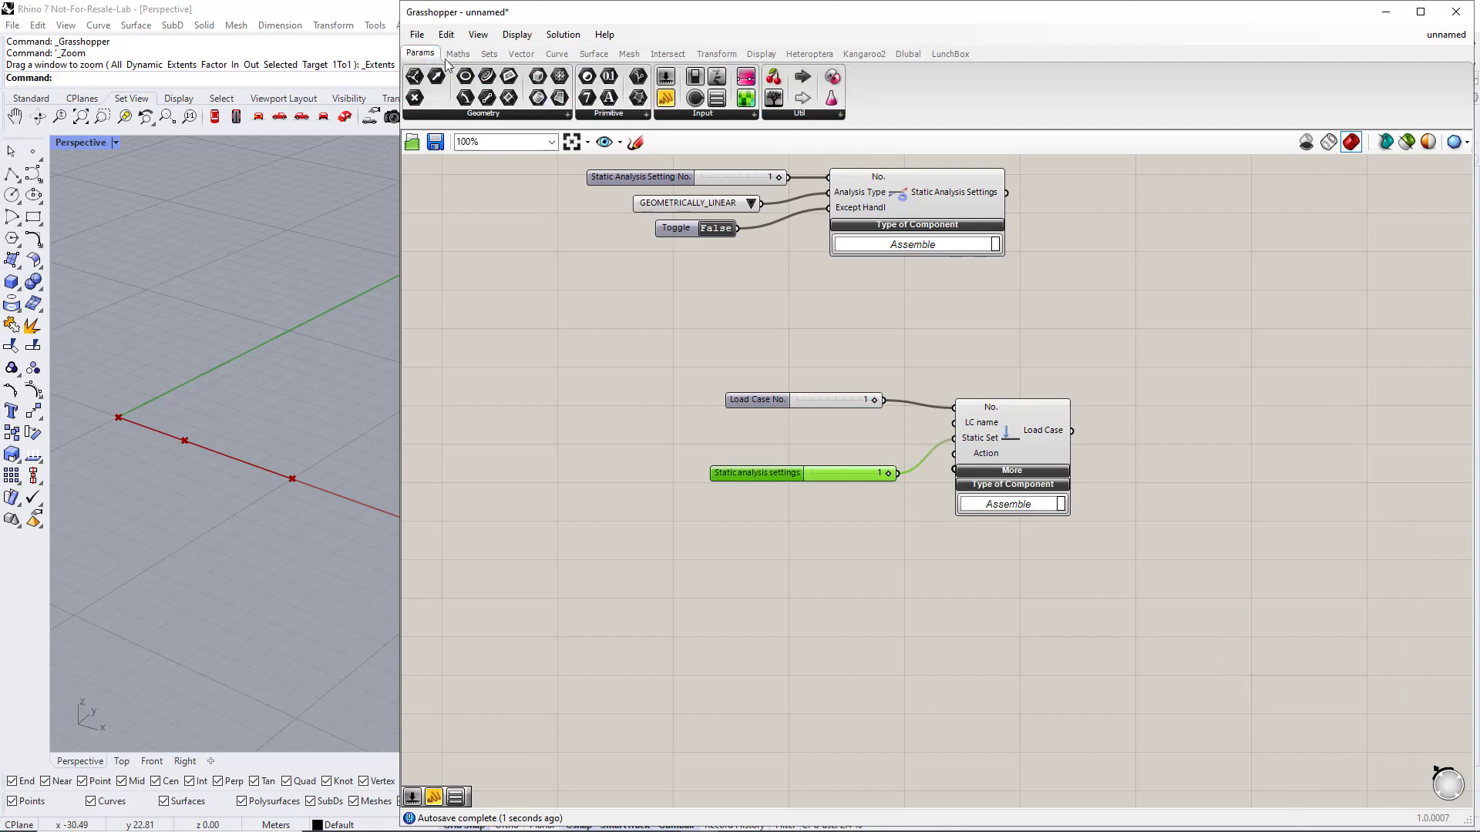
{"action": "left_click_drag", "start_coordinate": [666, 101], "coordinate": [777, 450]}
{"action": "double_click", "coordinate": [777, 450]}
{"action": "type", "text": "self Weight"}
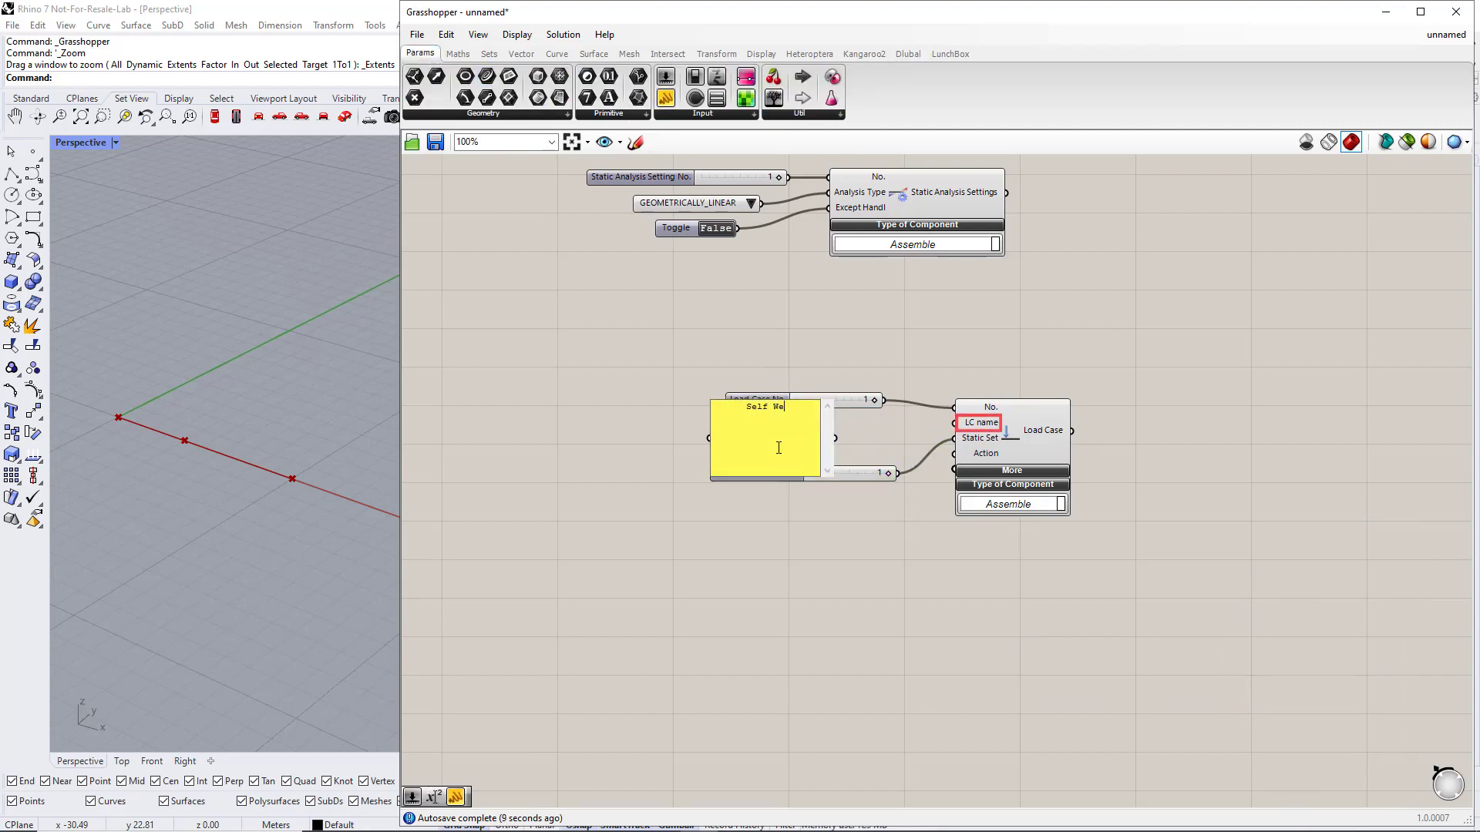
{"action": "left_click", "coordinate": [760, 583]}
{"action": "left_click_drag", "start_coordinate": [829, 471], "coordinate": [950, 434]}
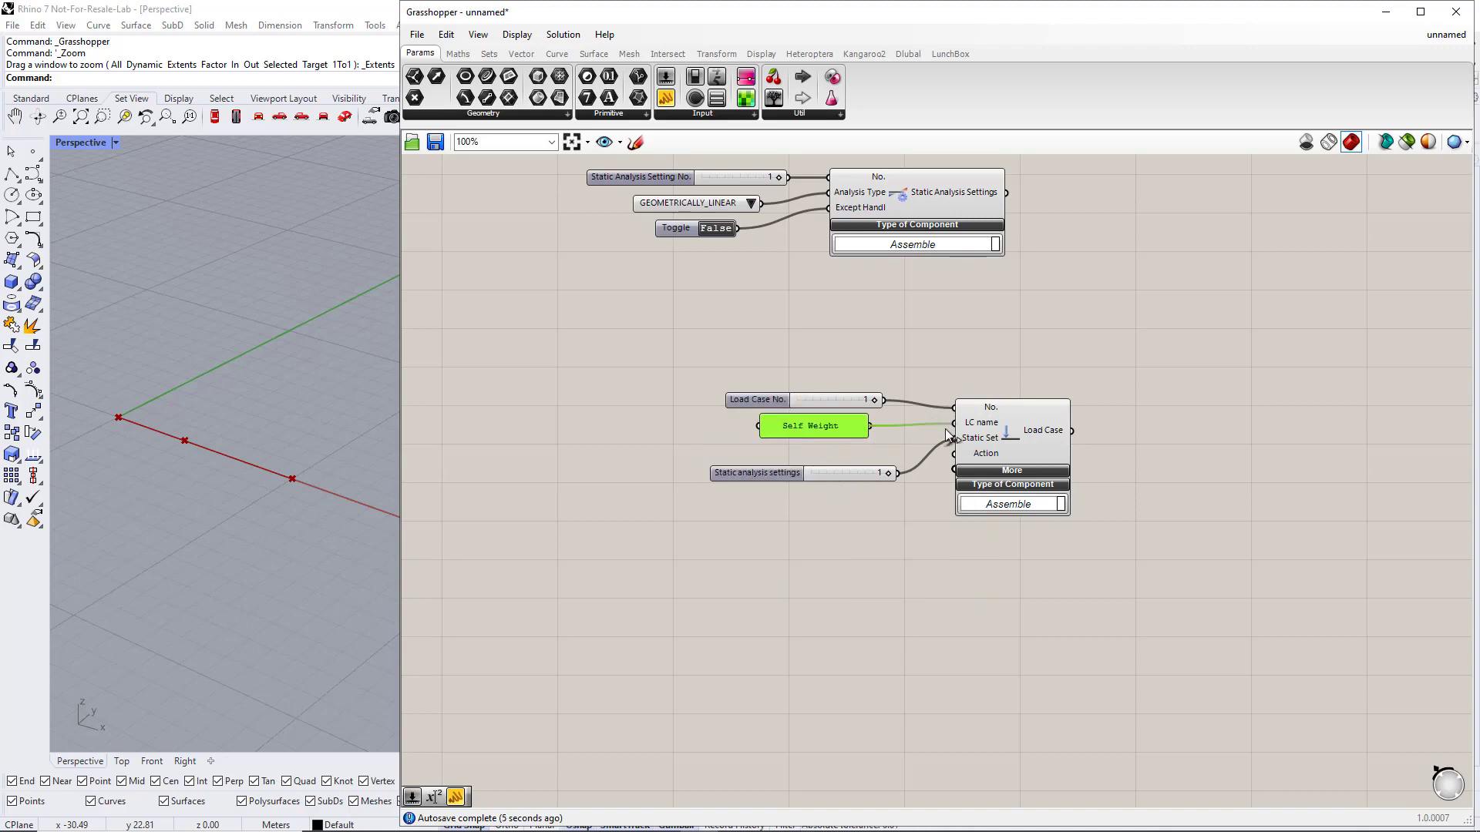
{"action": "left_click_drag", "start_coordinate": [862, 470], "coordinate": [858, 456]}
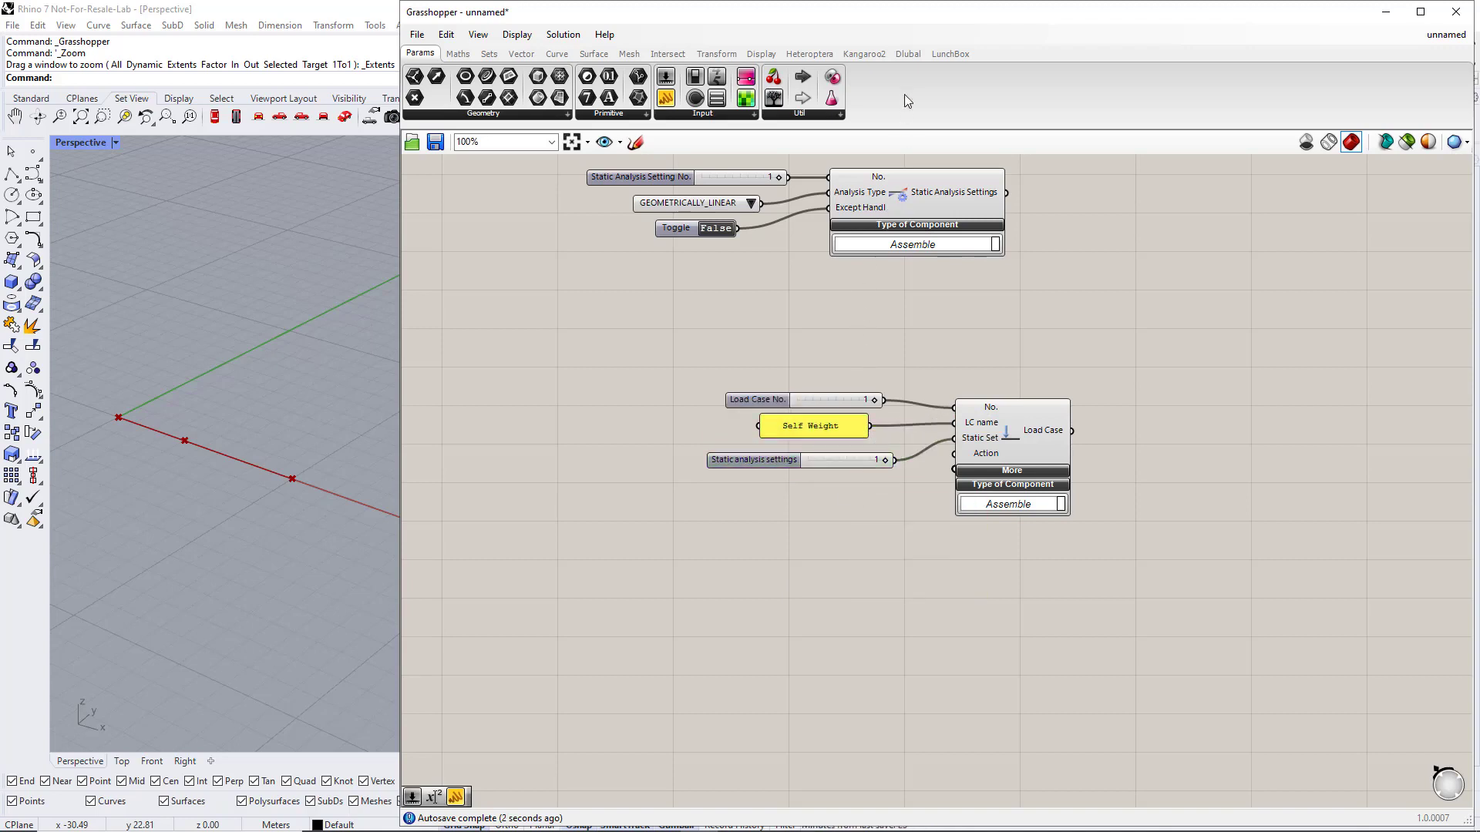
Place a Load Case Classification component below the Load Case sliders and expand its Classification section
{"action": "left_click", "coordinate": [909, 56]}
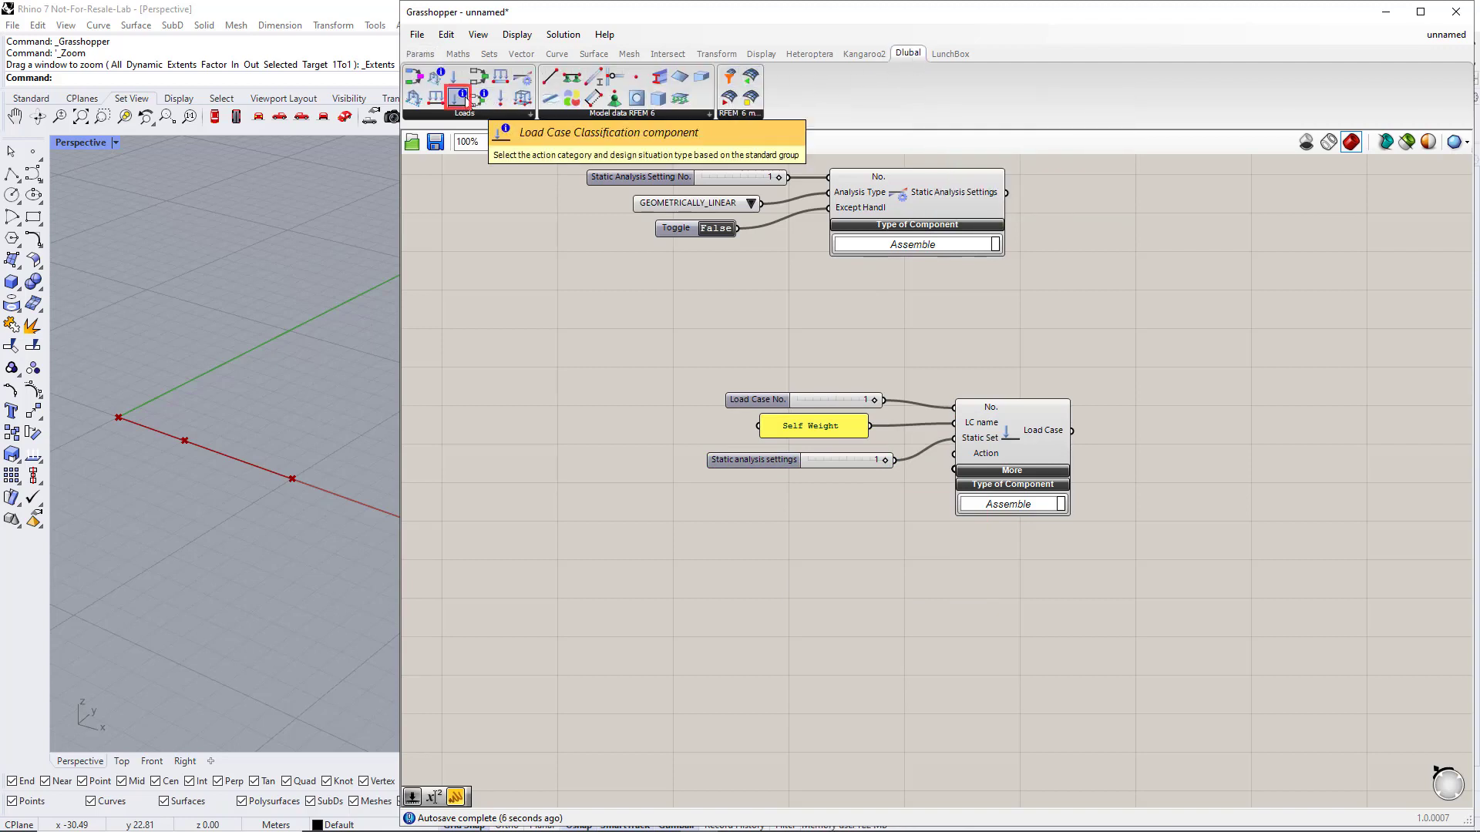
{"action": "left_click_drag", "start_coordinate": [461, 101], "coordinate": [649, 501]}
{"action": "right_click_drag", "start_coordinate": [793, 558], "coordinate": [820, 379]}
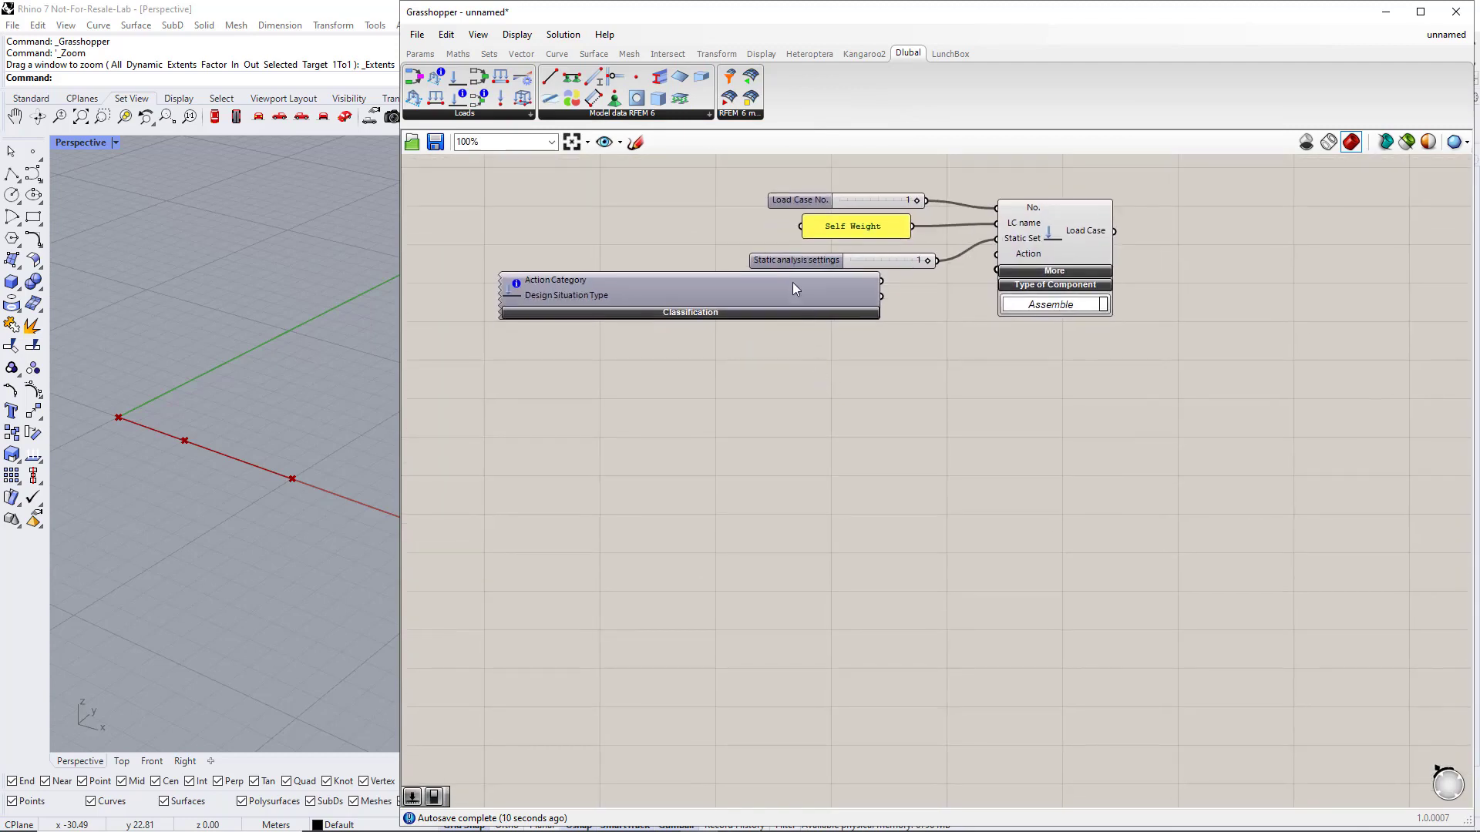
{"action": "left_click_drag", "start_coordinate": [794, 287], "coordinate": [763, 302]}
{"action": "left_click", "coordinate": [788, 375]}
{"action": "left_click", "coordinate": [762, 330]}
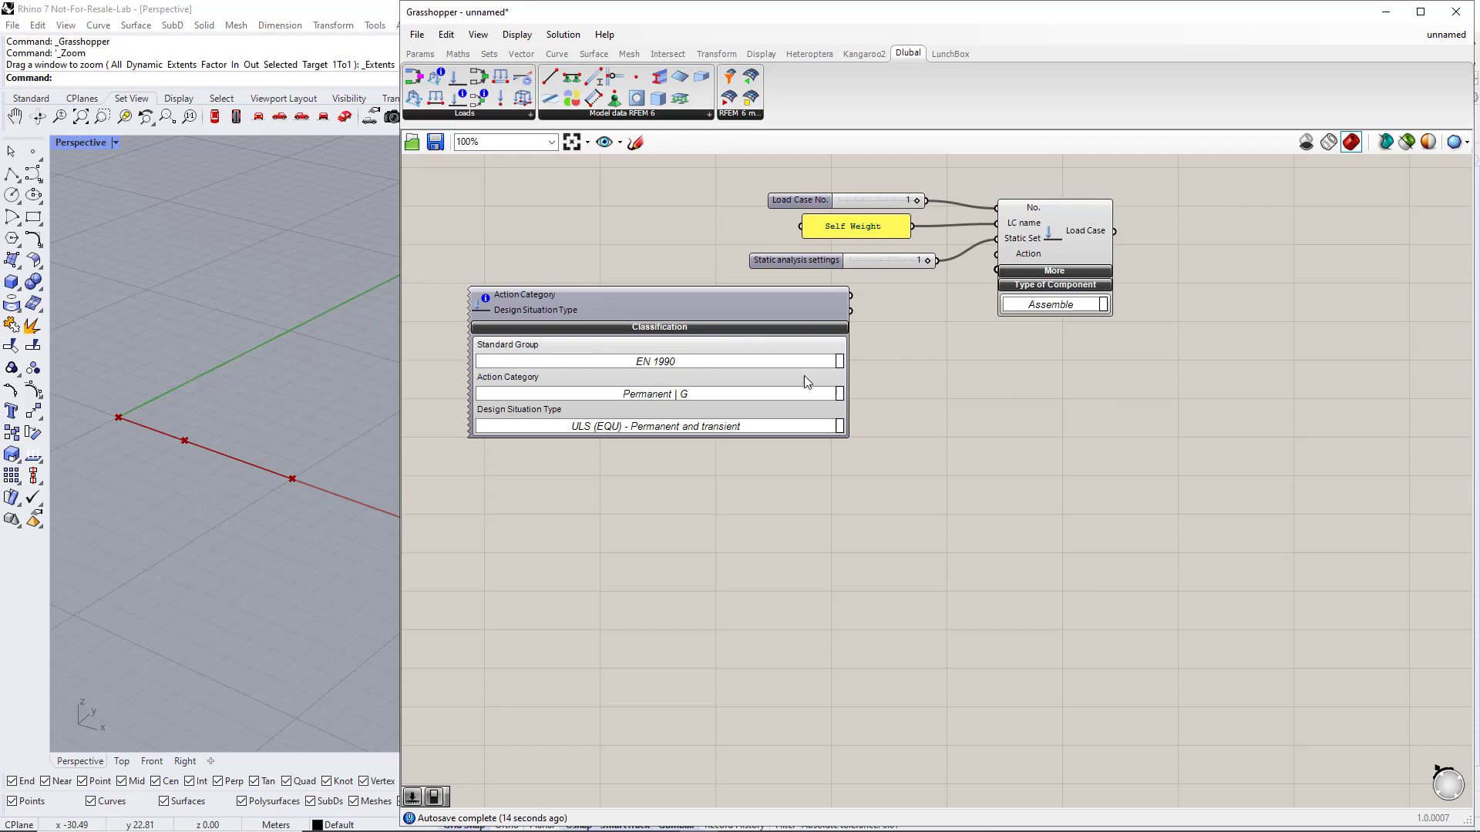
Choose EN 1990 as the standard group and Permanent | G as the action category in the load case classification
{"action": "left_click", "coordinate": [840, 362]}
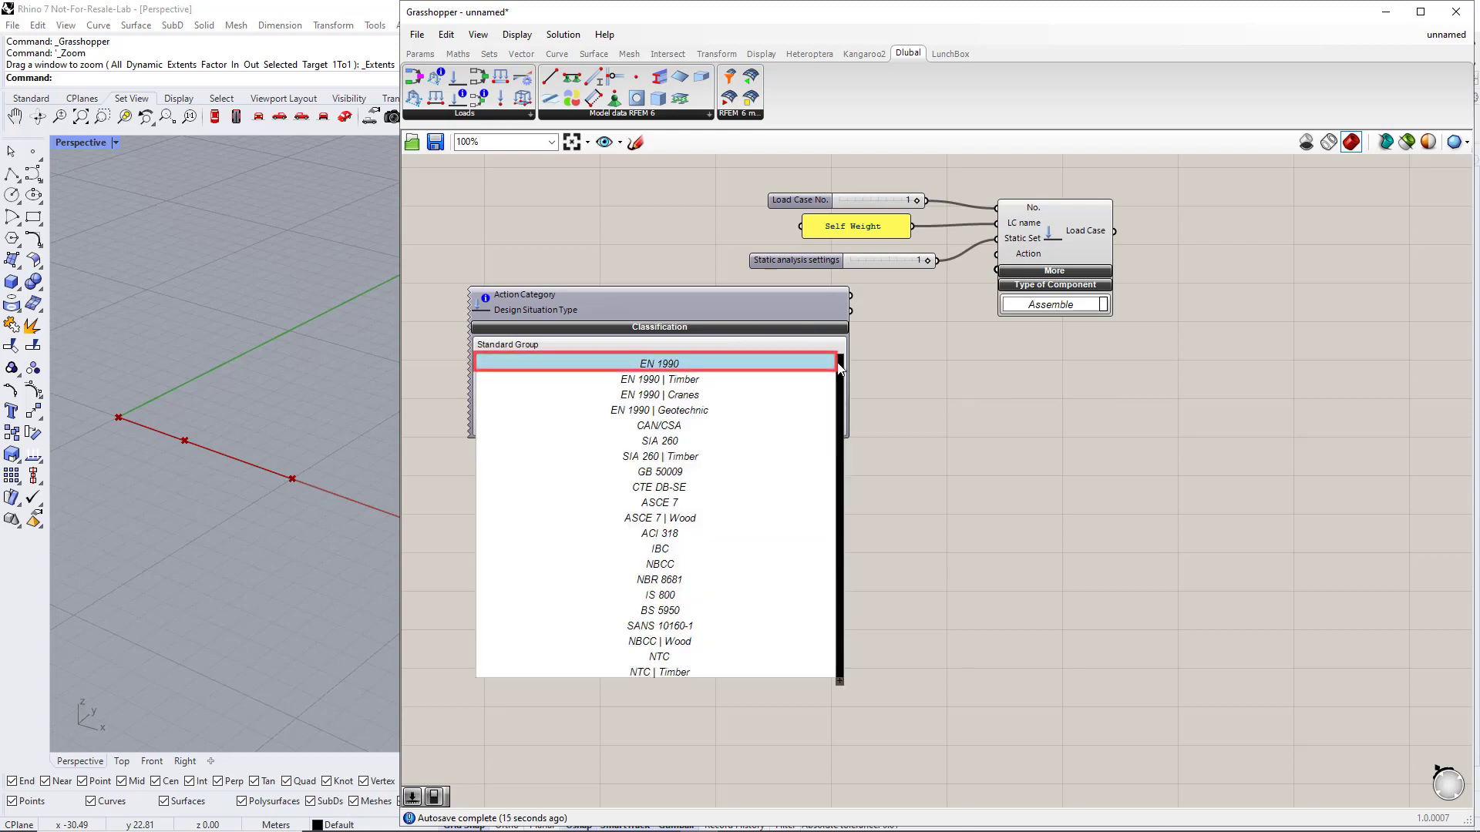
{"action": "left_click", "coordinate": [833, 364]}
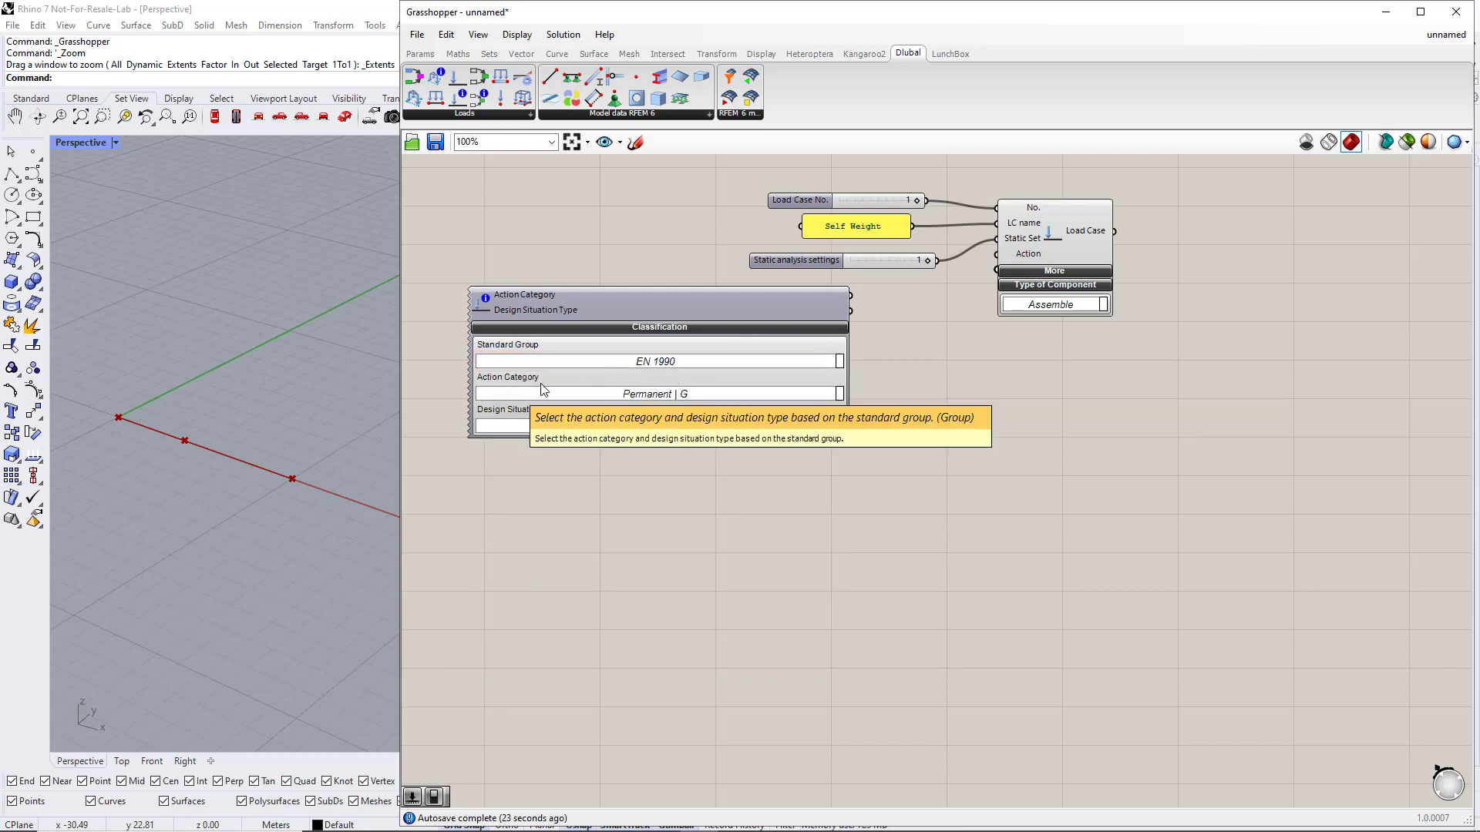
{"action": "left_click", "coordinate": [839, 394]}
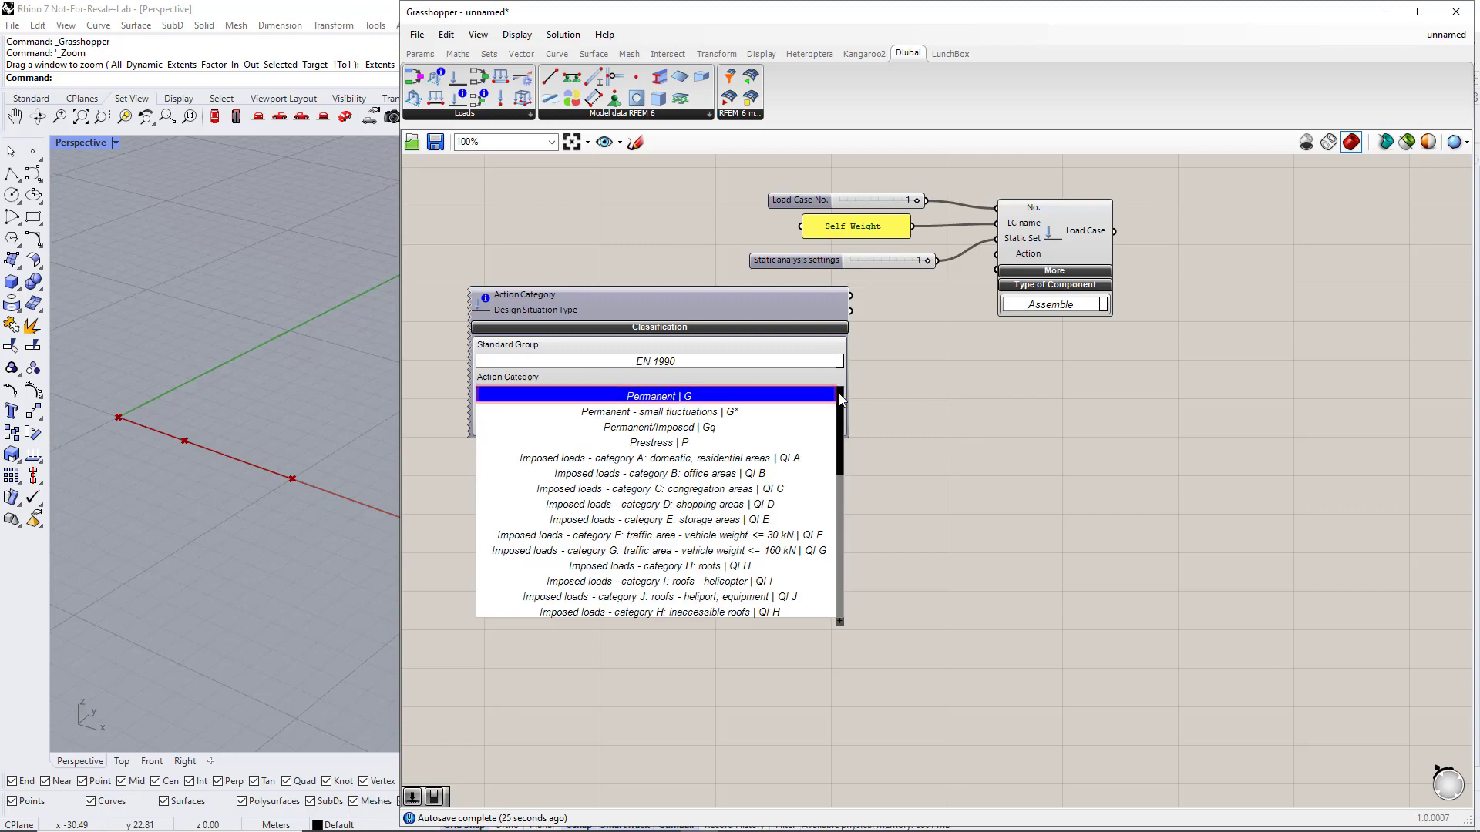
{"action": "left_click", "coordinate": [693, 395]}
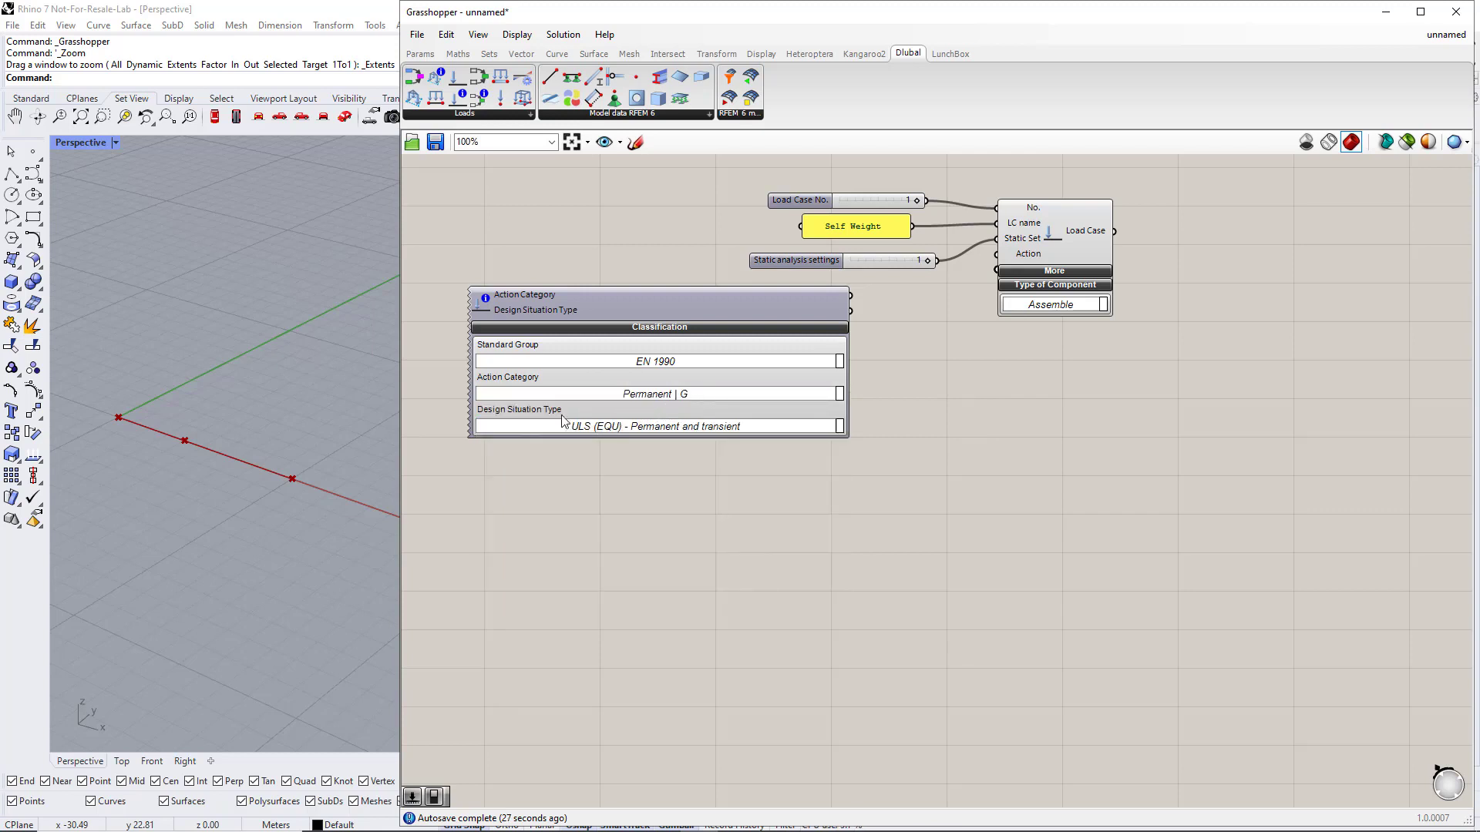
Set the classification's design situation type to ULS (STR/GEO) - Permanent and transient - Eq. 6.10
{"action": "left_click", "coordinate": [840, 426]}
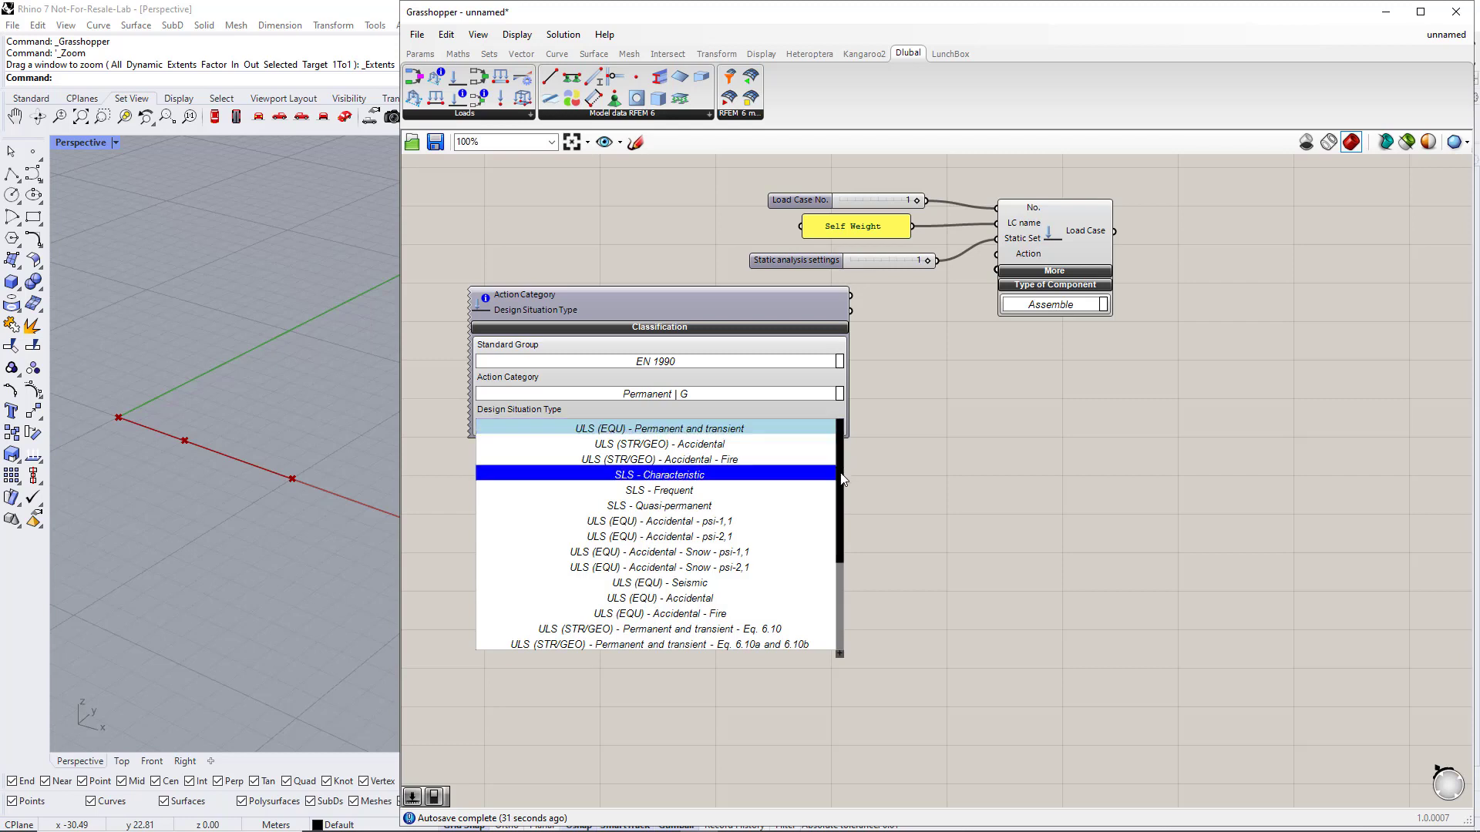
{"action": "left_click_drag", "start_coordinate": [840, 512], "coordinate": [840, 535]}
{"action": "scroll", "coordinate": [836, 535], "scroll_direction": "down", "scroll_amount": 2}
{"action": "left_click", "coordinate": [786, 534]}
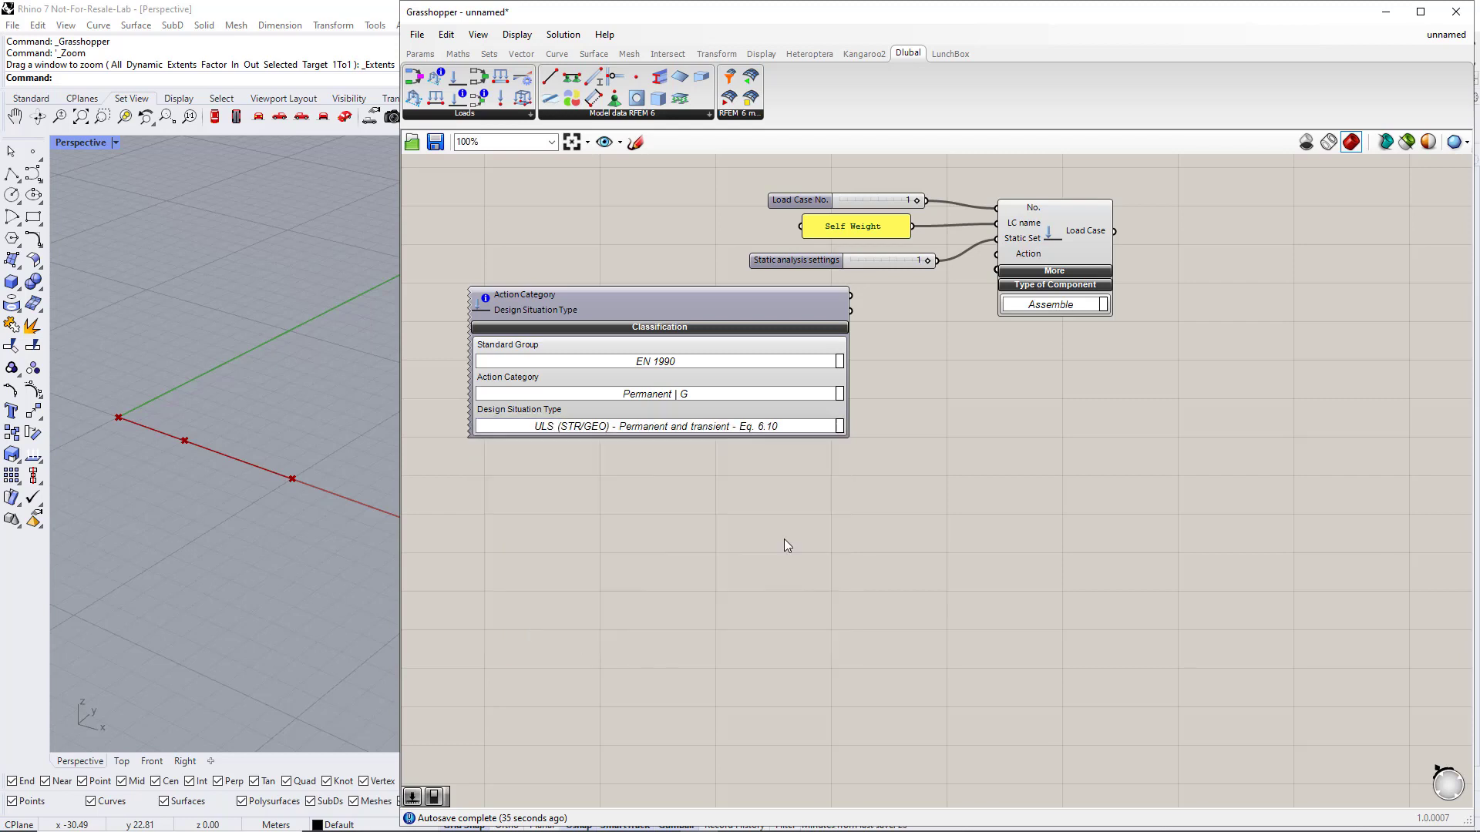
Connect the classification's Action Category output to the Load Case's Action input and expand the Load Case's More section
{"action": "left_click_drag", "start_coordinate": [850, 294], "coordinate": [993, 258]}
{"action": "left_click", "coordinate": [1016, 271]}
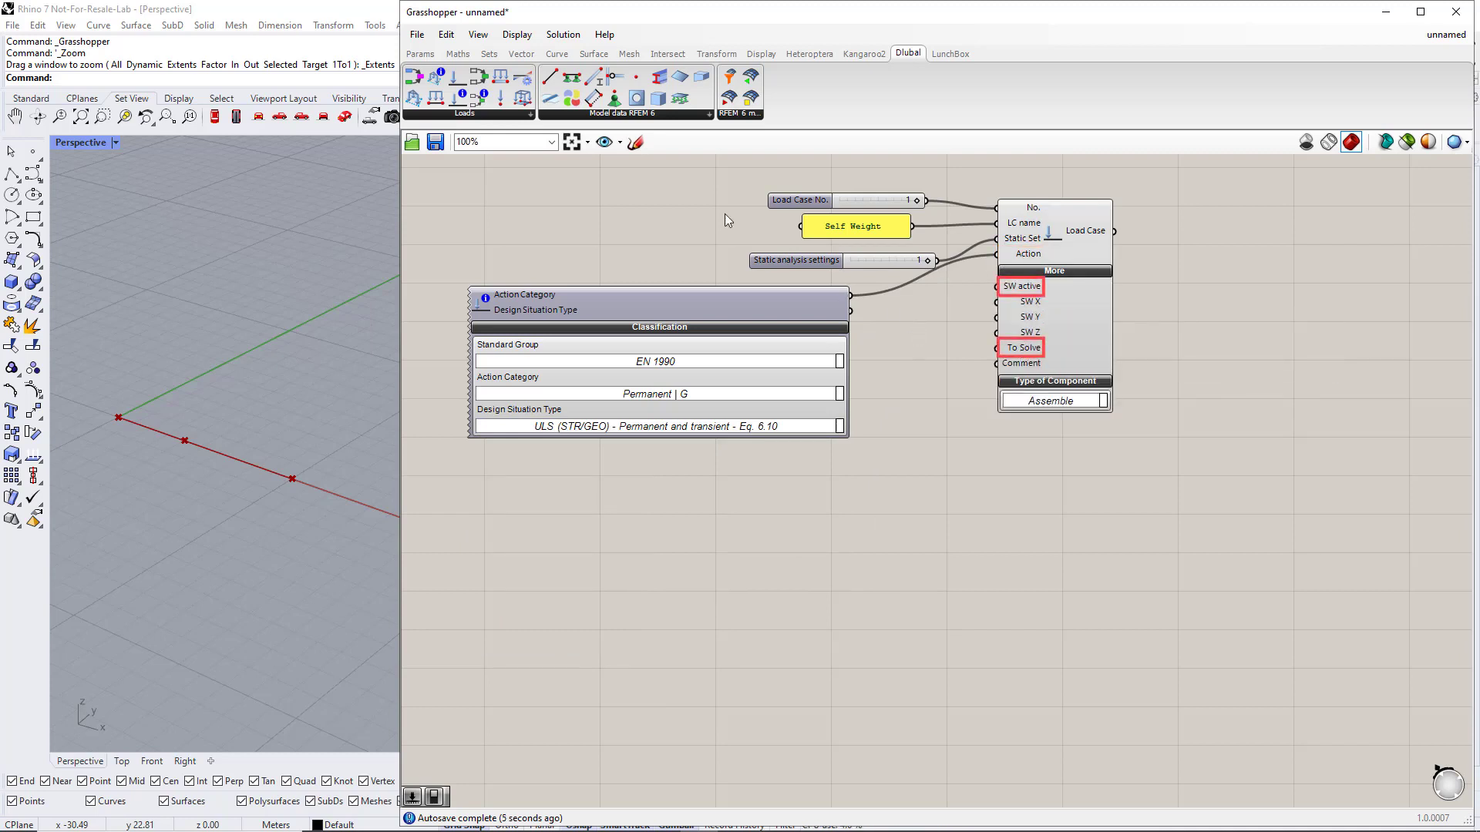
Add two Boolean toggles set to True and connect them to the Load Case's SW active and To Solve inputs
{"action": "left_click", "coordinate": [420, 53]}
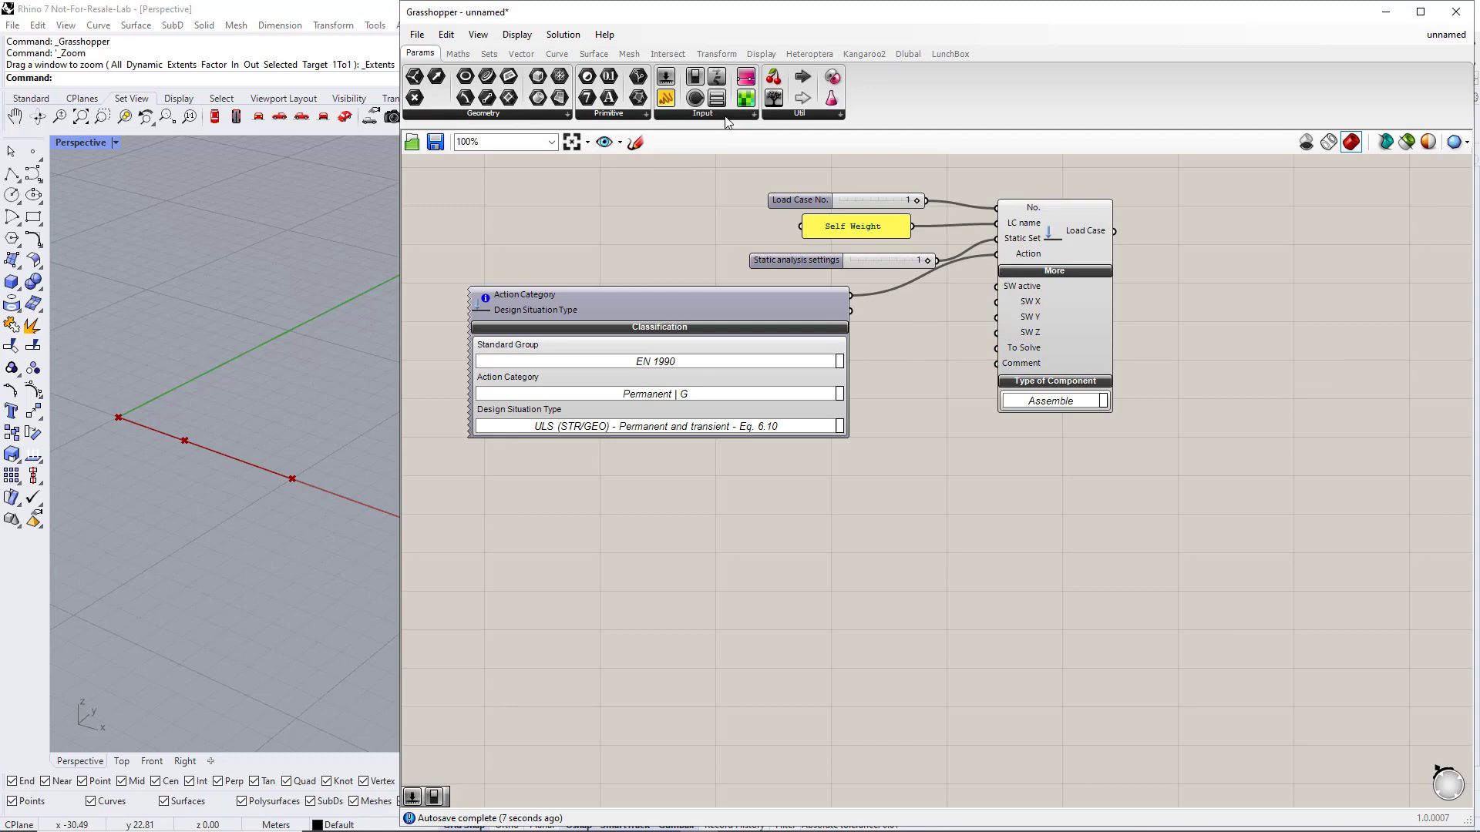
{"action": "left_click", "coordinate": [725, 115]}
{"action": "left_click_drag", "start_coordinate": [727, 171], "coordinate": [1022, 232]}
{"action": "scroll", "coordinate": [950, 376], "scroll_direction": "up", "scroll_amount": 3}
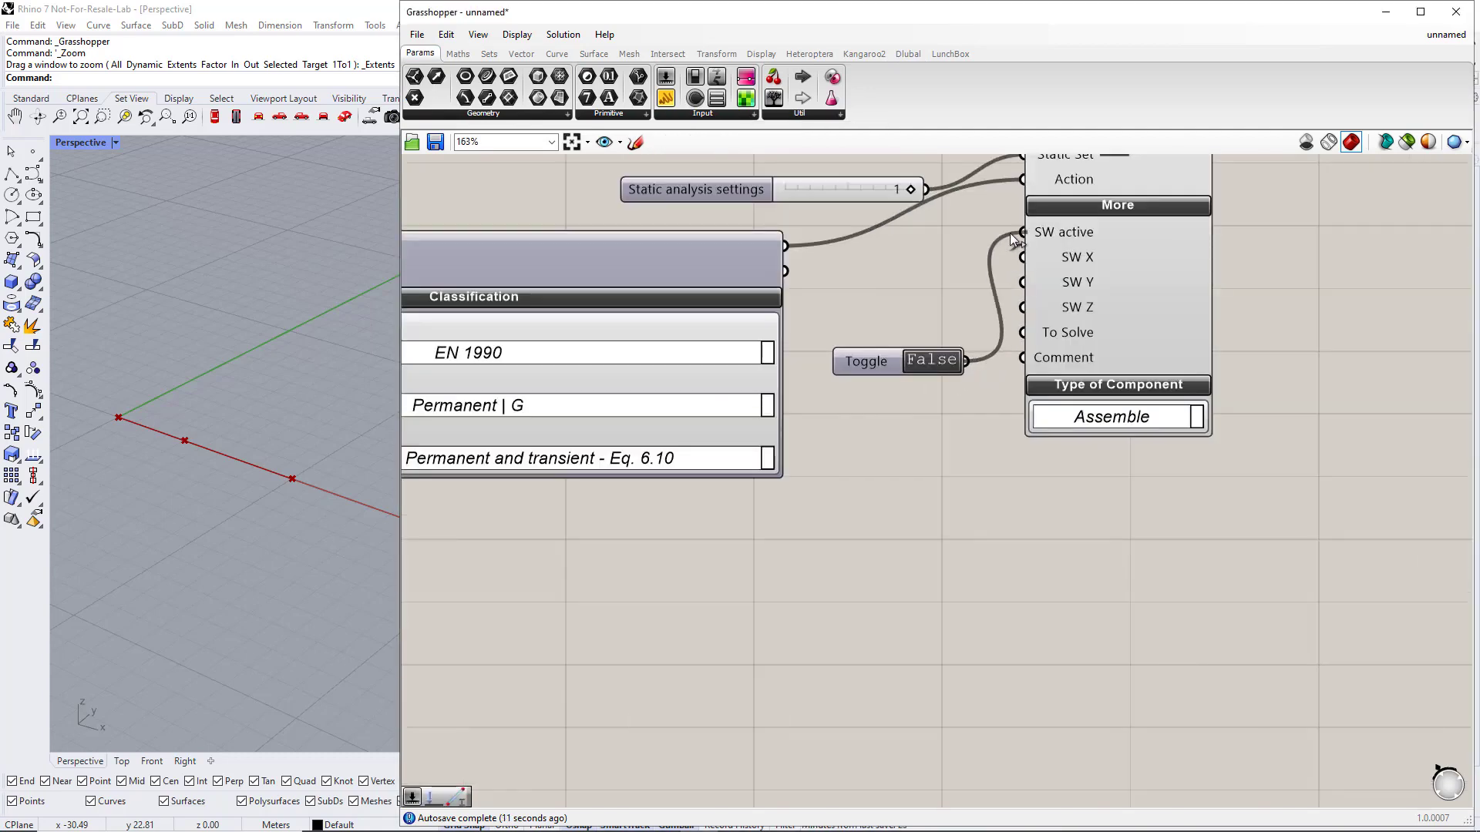
{"action": "double_click", "coordinate": [936, 363]}
{"action": "left_click_drag", "start_coordinate": [891, 362], "coordinate": [1016, 337]}
{"action": "left_click", "coordinate": [978, 453]}
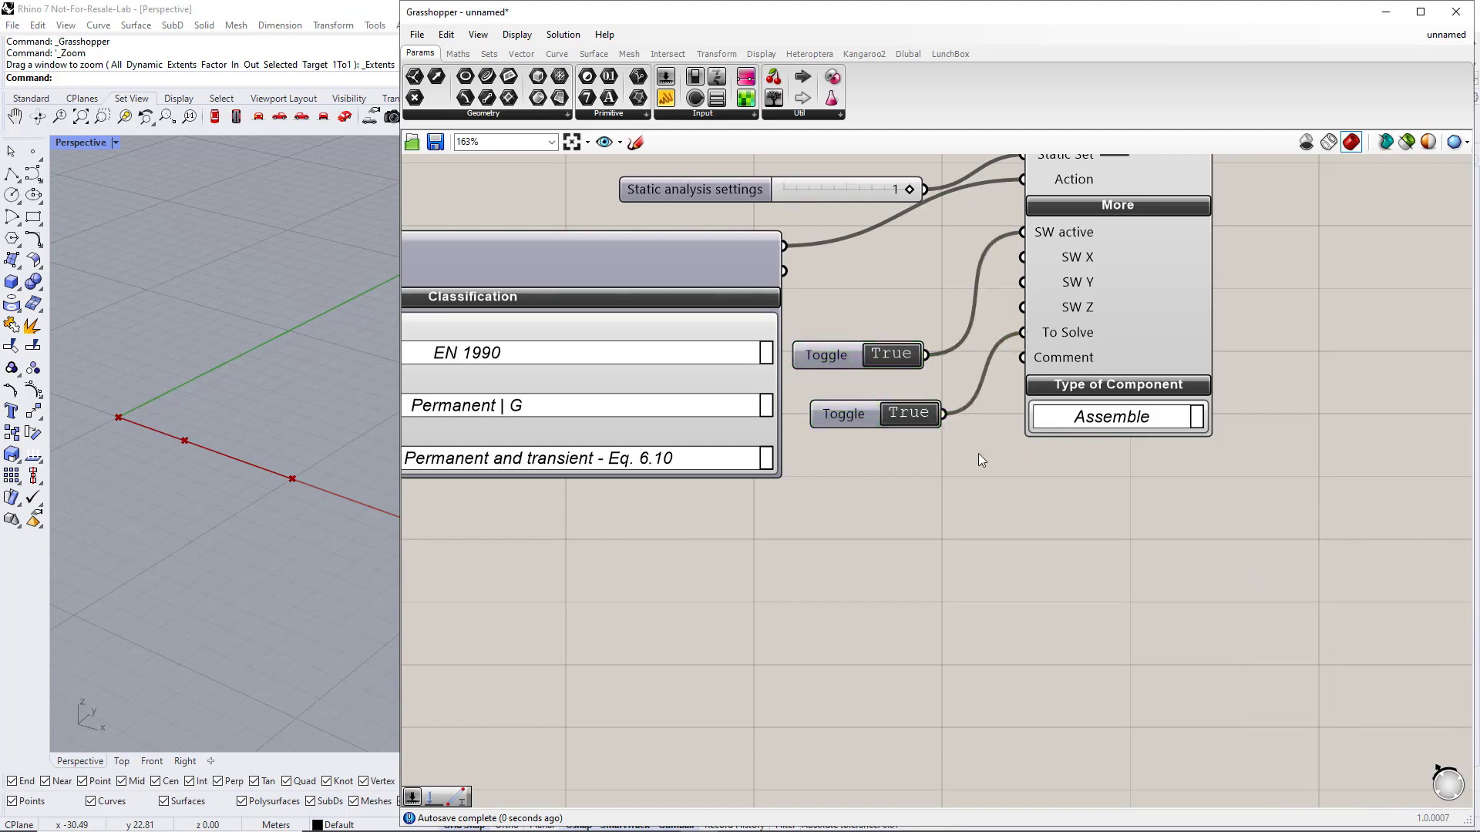
Duplicate the self-weight Load Case with its sliders, panel, toggles and classification directly below the original
{"action": "scroll", "coordinate": [973, 471], "scroll_direction": "down", "scroll_amount": 3}
{"action": "left_click_drag", "start_coordinate": [1142, 601], "coordinate": [508, 238]}
{"action": "scroll", "coordinate": [535, 281], "scroll_direction": "down", "scroll_amount": 2}
{"action": "left_click_drag", "start_coordinate": [911, 356], "coordinate": [918, 561], "text": "alt"}
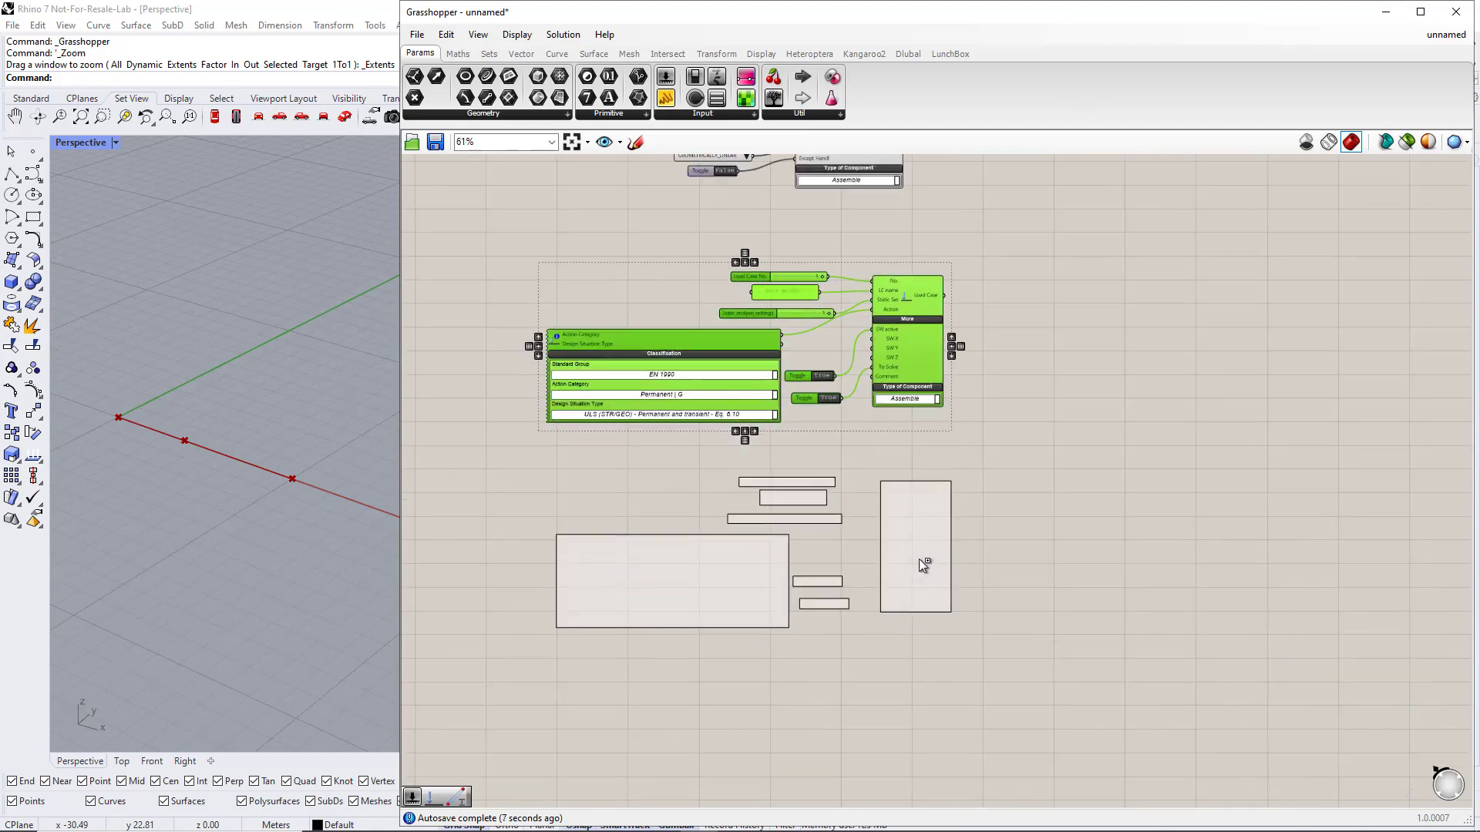
{"action": "left_click", "coordinate": [835, 715]}
{"action": "right_click_drag", "start_coordinate": [835, 716], "coordinate": [792, 604]}
{"action": "scroll", "coordinate": [793, 605], "scroll_direction": "up", "scroll_amount": 3}
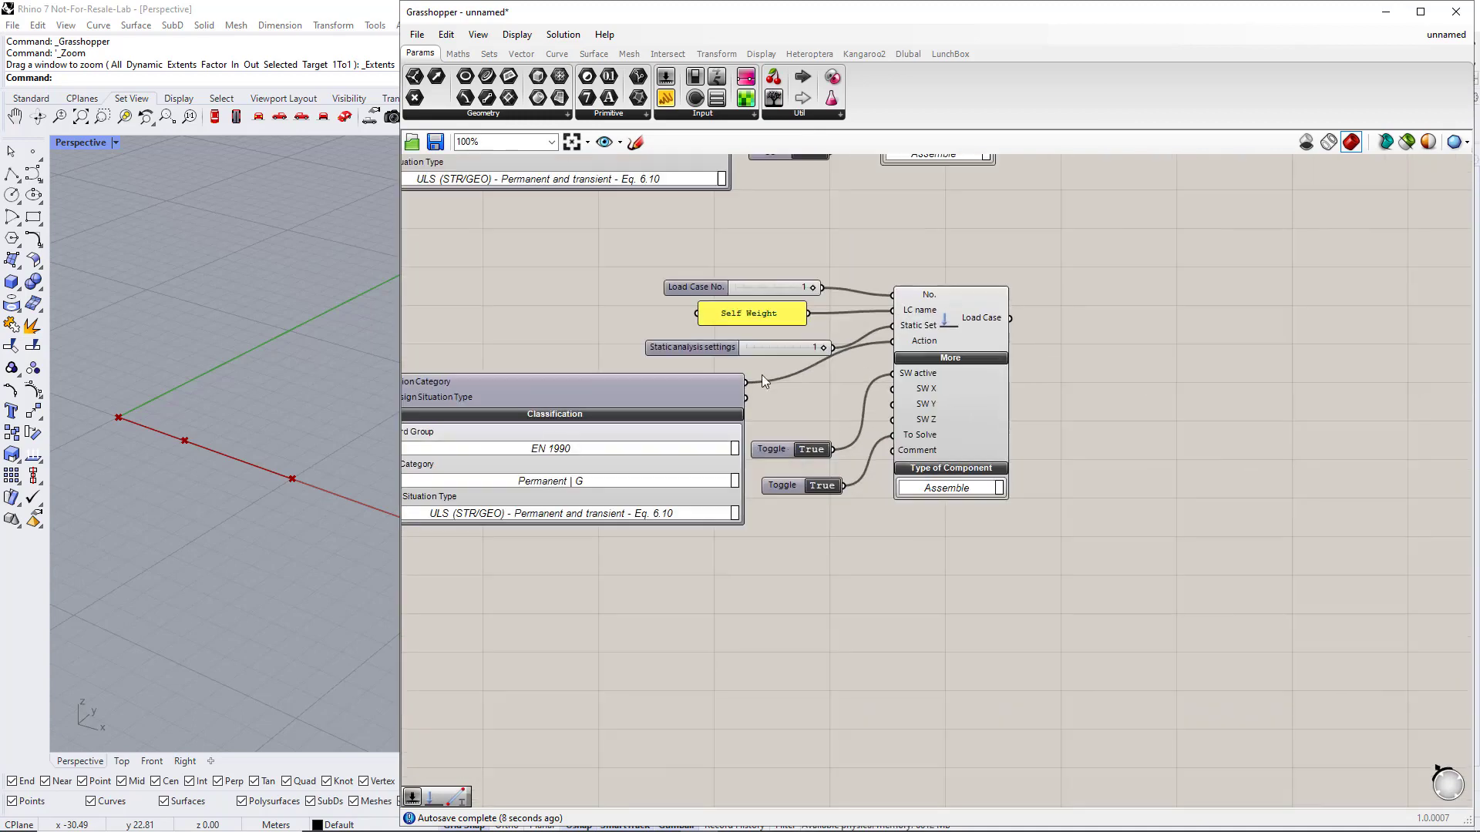
Replace the copied load case's number slider with one set to 2 and connect it to the No. input
{"action": "left_click", "coordinate": [702, 288]}
{"action": "key", "text": "Delete"}
{"action": "double_click", "coordinate": [697, 275]}
{"action": "type", "text": "2"}
{"action": "key", "text": "Return"}
{"action": "left_click_drag", "start_coordinate": [883, 299], "coordinate": [887, 298]}
Change the copied load case's name panel to "Imposed Load"
{"action": "double_click", "coordinate": [778, 308]}
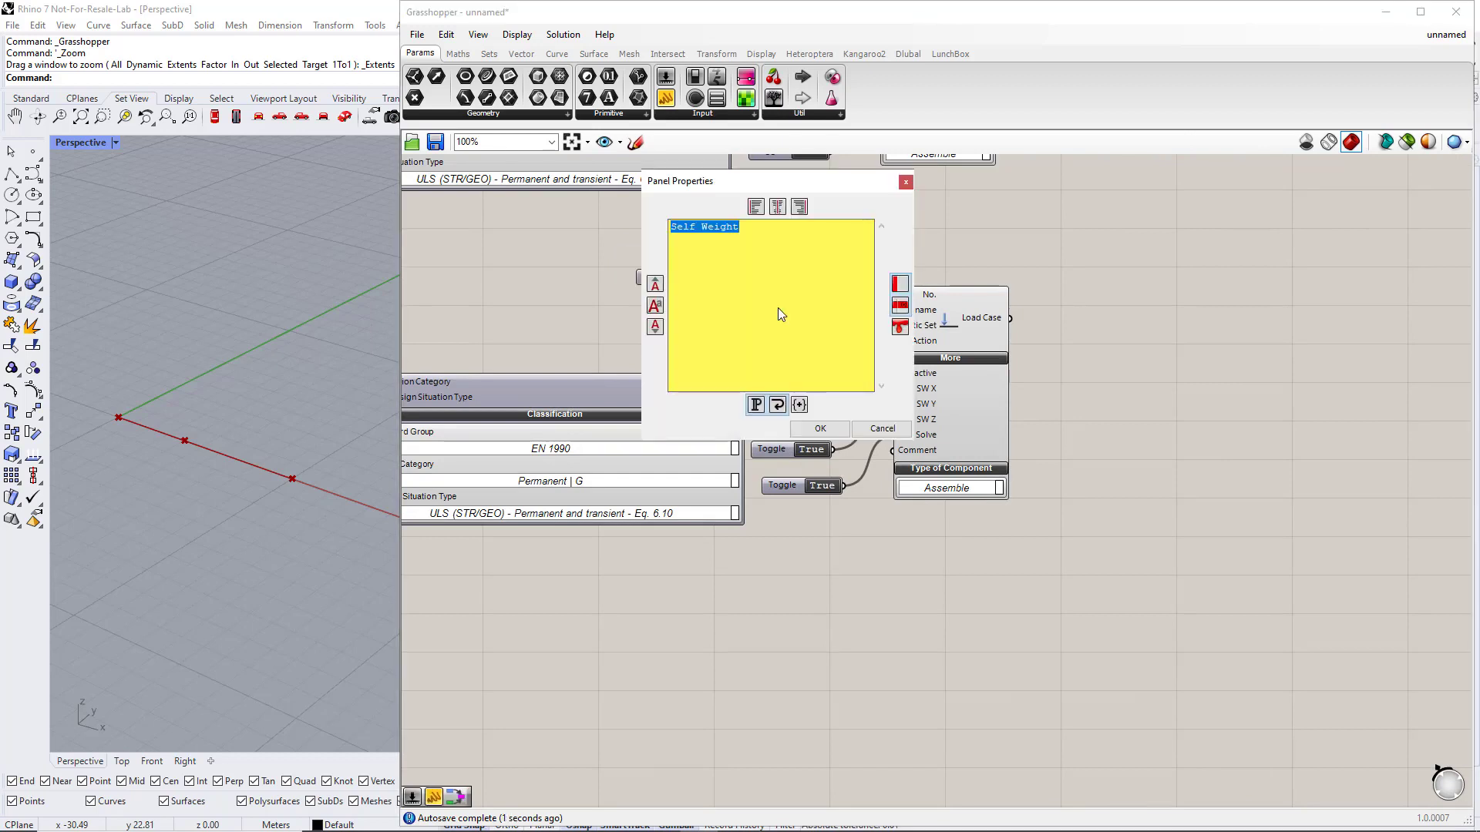
{"action": "key", "text": "BackSpace"}
{"action": "type", "text": "Im"}
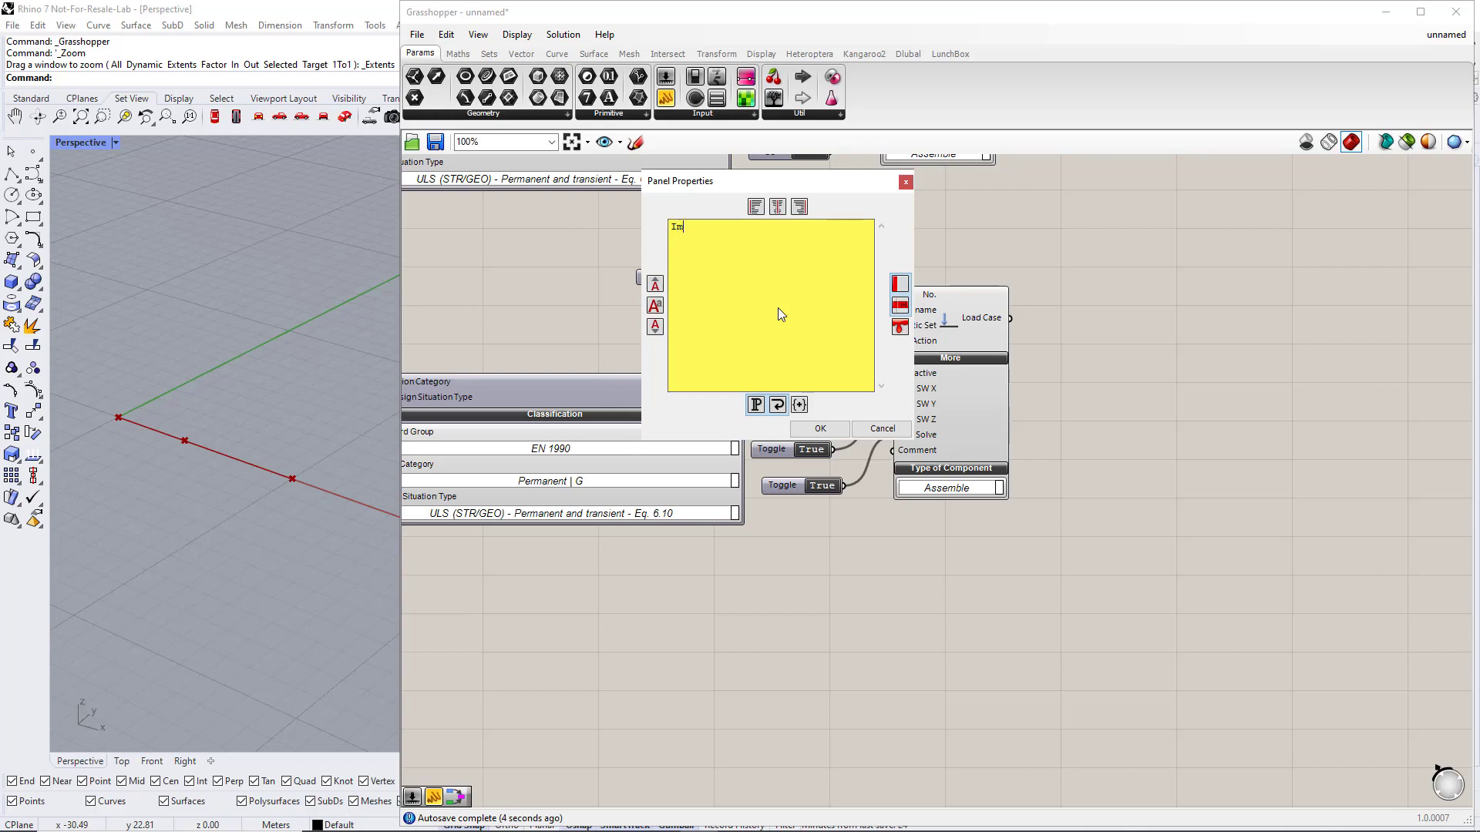
{"action": "type", "text": "posed Load"}
{"action": "left_click", "coordinate": [819, 429]}
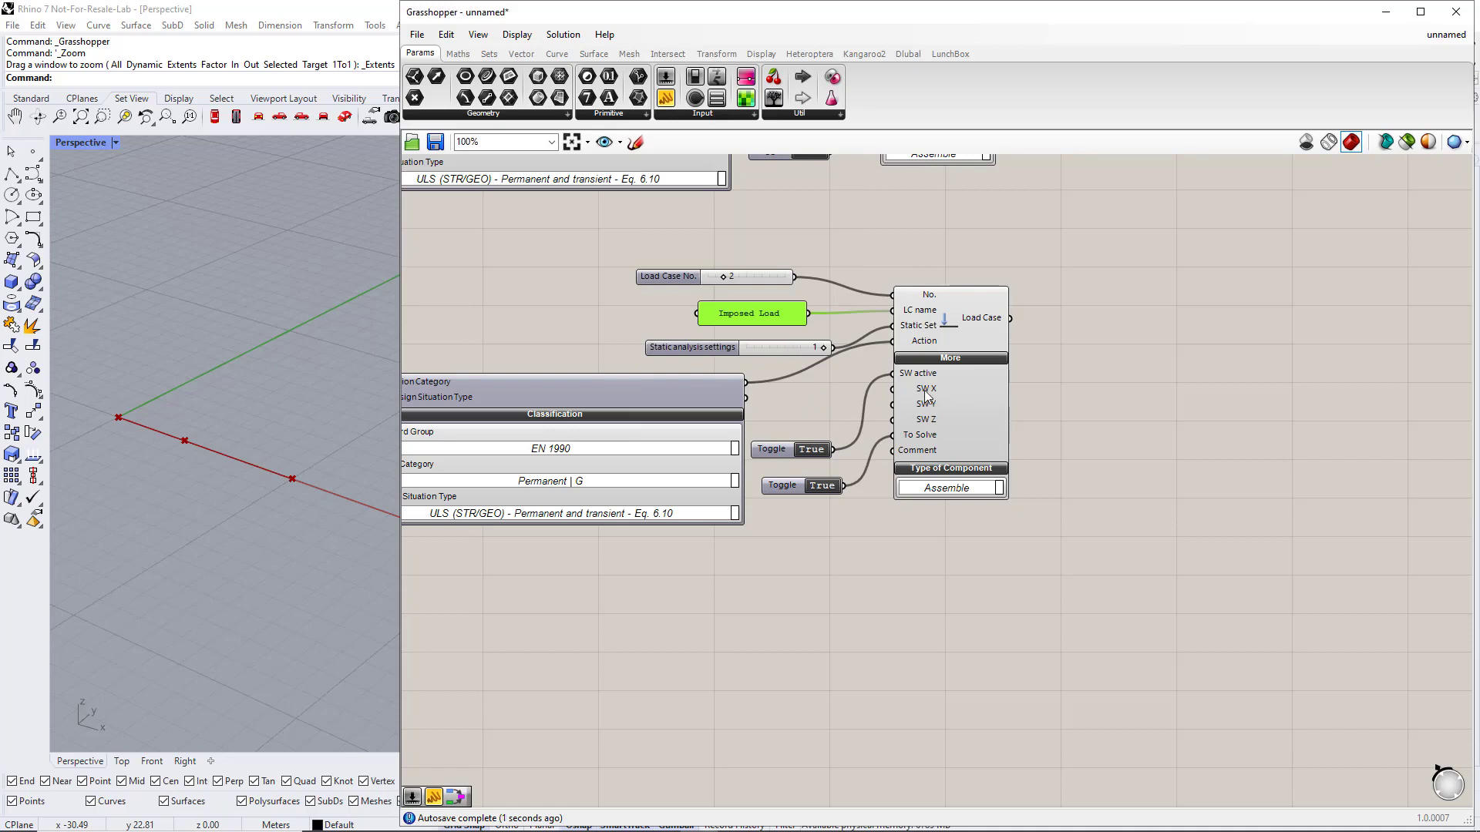
Disconnect and delete the SW active toggle of the Imposed Load case, and shift its static analysis settings slider slightly
{"action": "left_click_drag", "start_coordinate": [893, 373], "coordinate": [828, 458], "text": "ctrl"}
{"action": "left_click", "coordinate": [782, 452]}
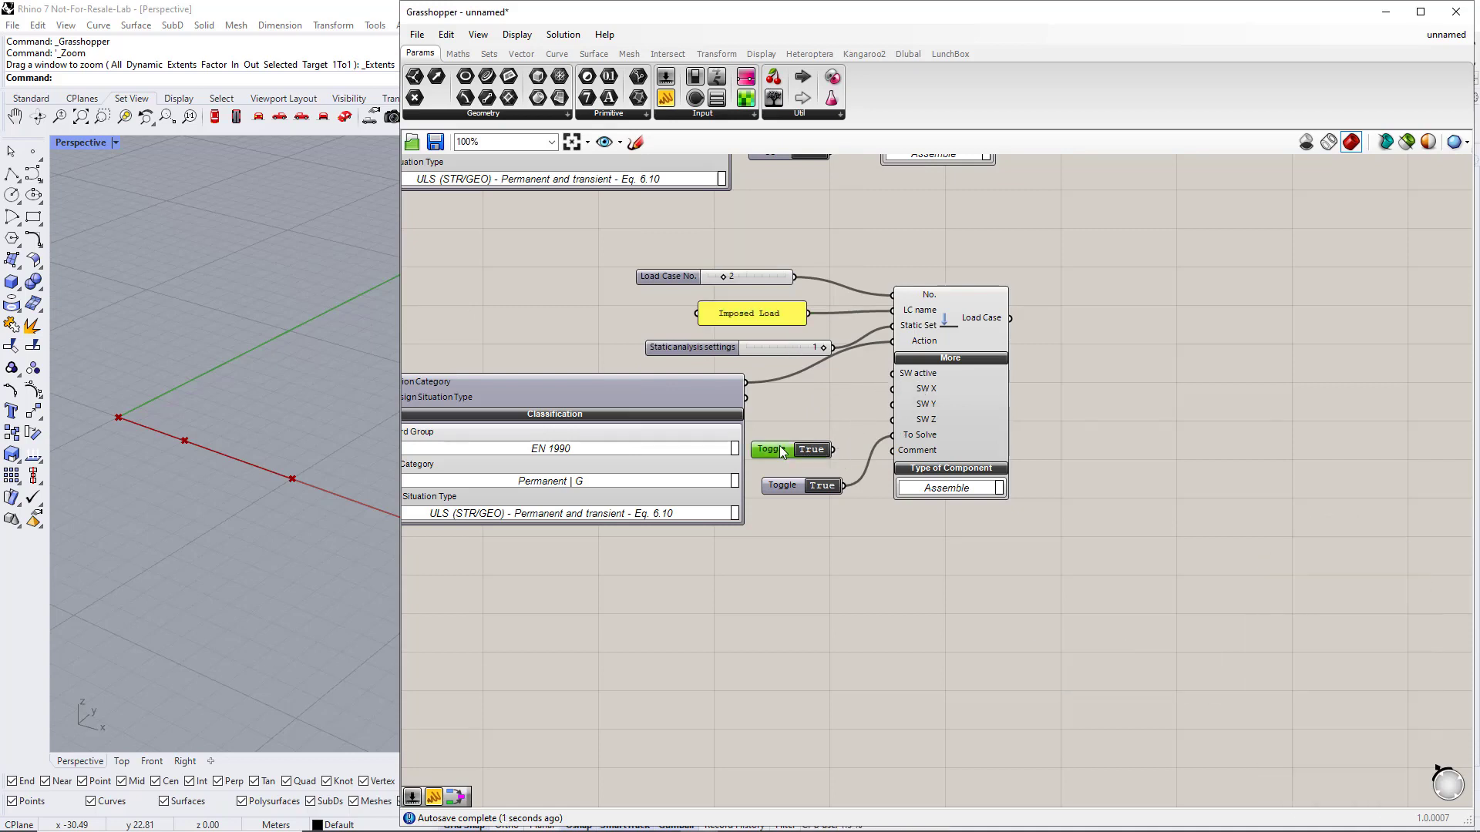
{"action": "key", "text": "Delete"}
{"action": "left_click_drag", "start_coordinate": [726, 350], "coordinate": [707, 346]}
Set the Imposed Load classification's action category to Imposed loads - category A: domestic, residential areas | QI A
{"action": "right_click_drag", "start_coordinate": [824, 584], "coordinate": [866, 387]}
{"action": "scroll", "coordinate": [927, 549], "scroll_direction": "down", "scroll_amount": 1}
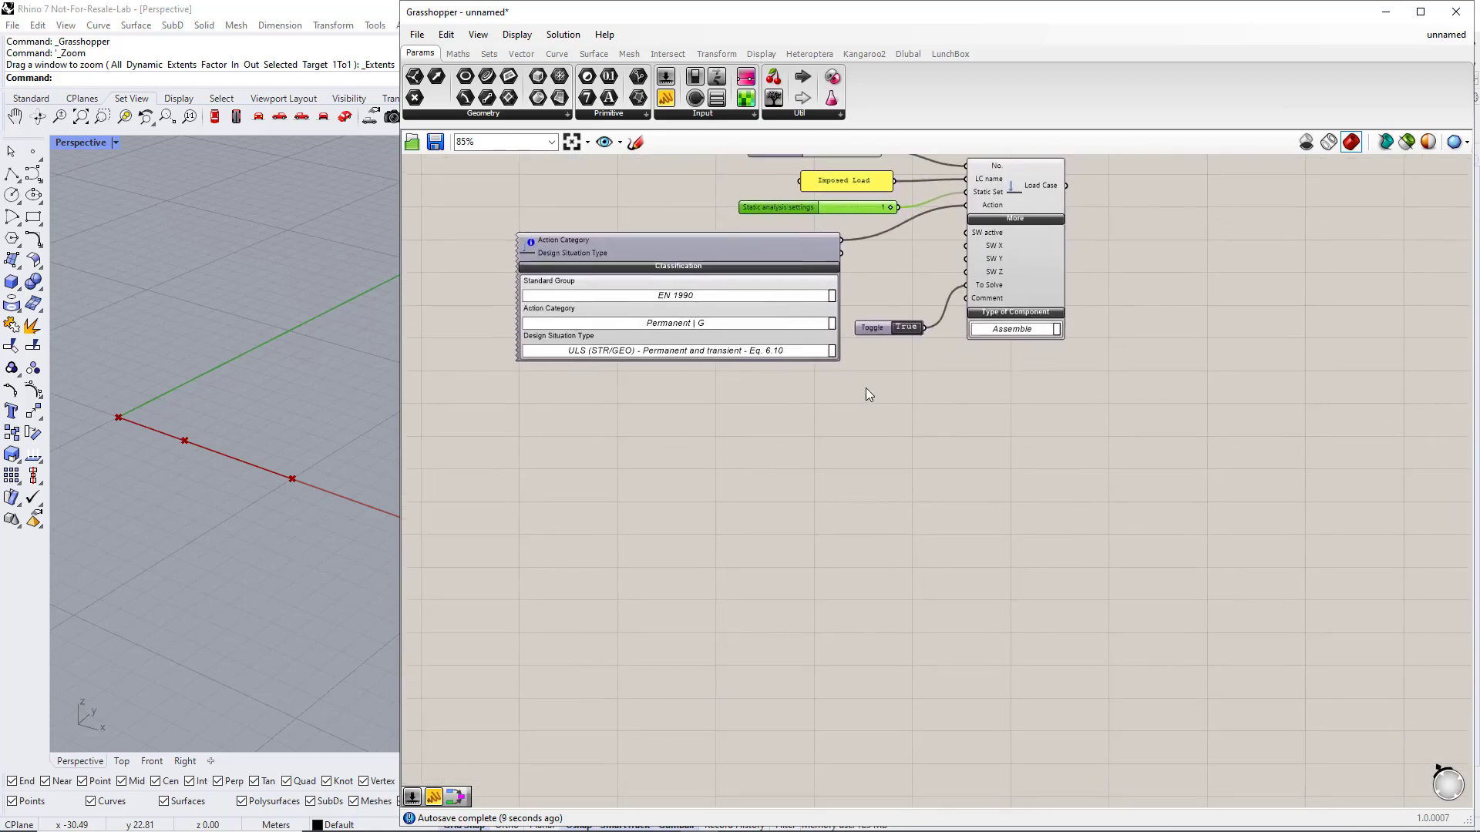
{"action": "left_click", "coordinate": [831, 323]}
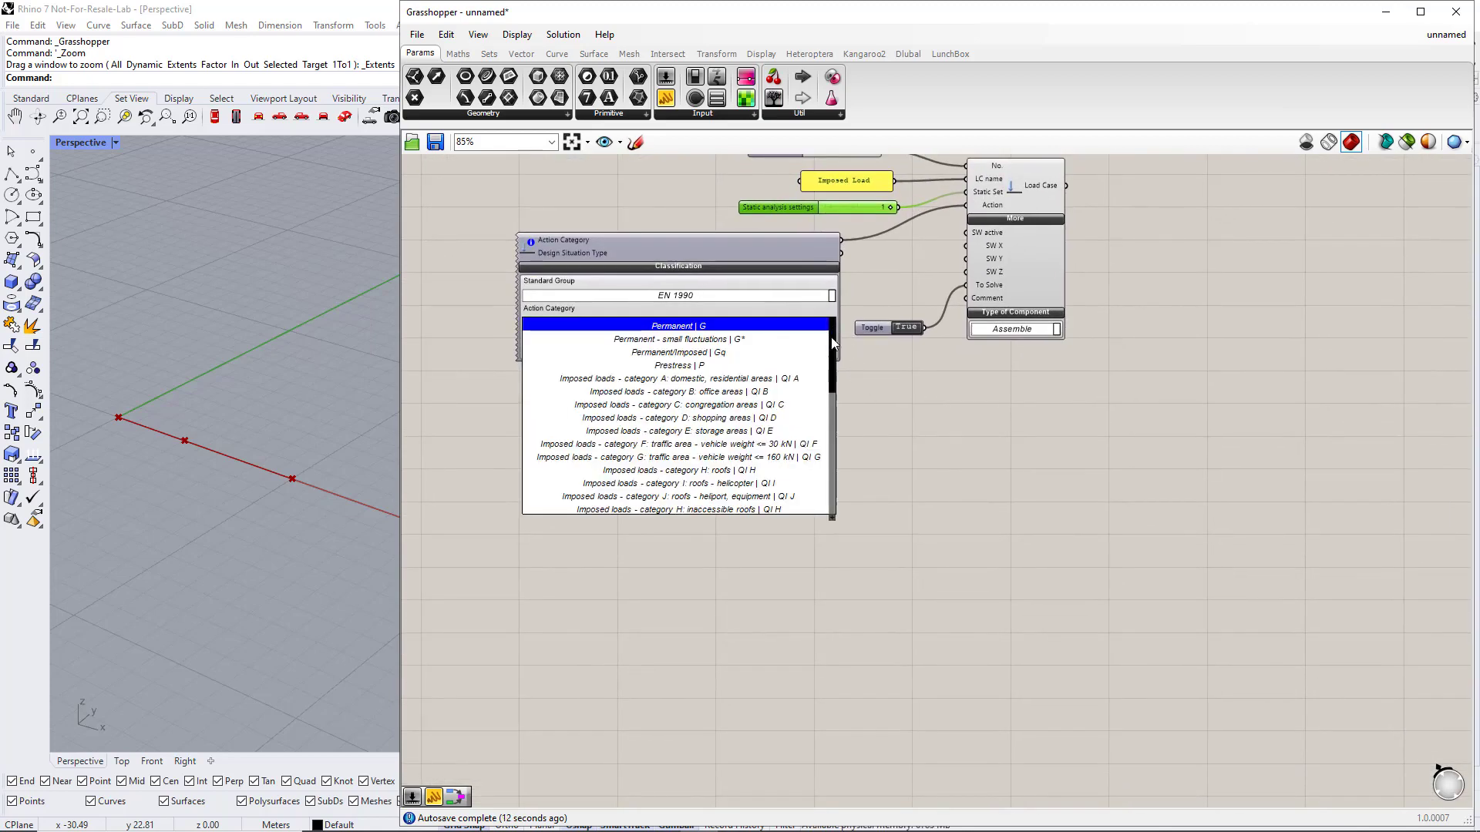
{"action": "left_click", "coordinate": [807, 380]}
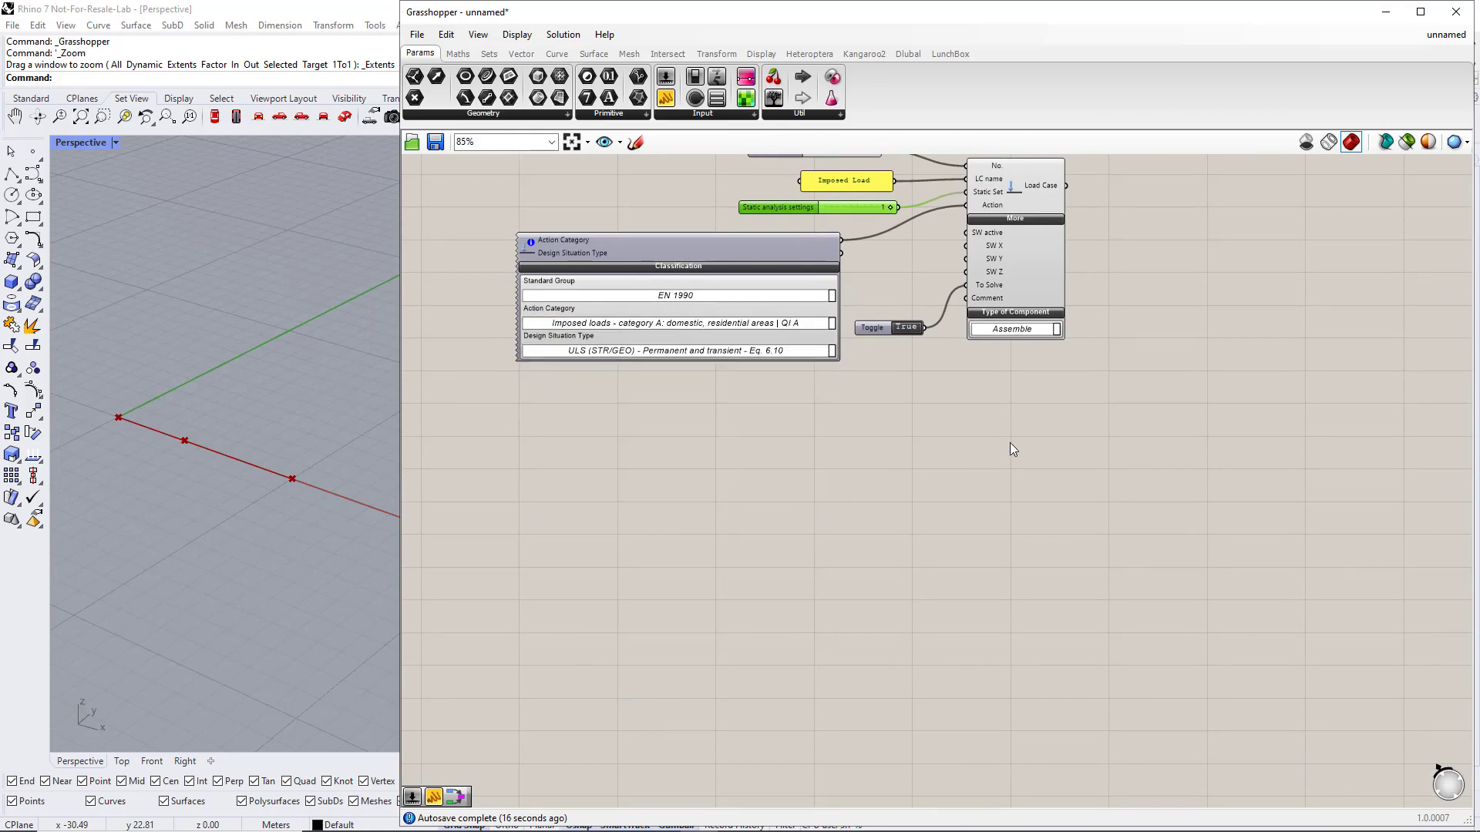
Connect the Static Analysis Settings and both Load Case outputs to the Input of the RFEM component in the green group, keeping existing wires
{"action": "scroll", "coordinate": [1016, 427], "scroll_direction": "down", "scroll_amount": 2}
{"action": "right_click_drag", "start_coordinate": [907, 522], "coordinate": [964, 432]}
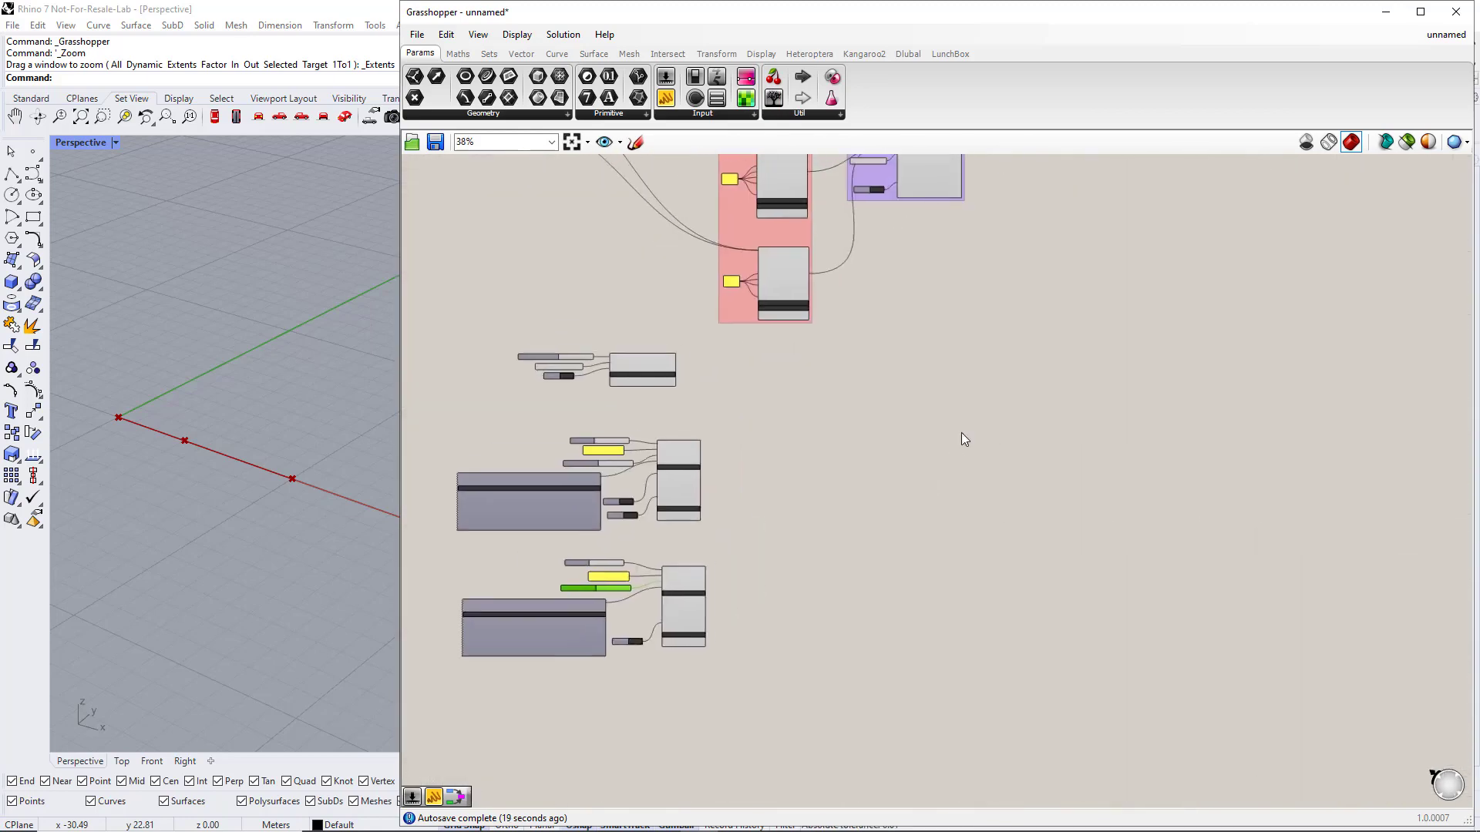
{"action": "right_click_drag", "start_coordinate": [949, 307], "coordinate": [811, 503]}
{"action": "left_click_drag", "start_coordinate": [589, 270], "coordinate": [947, 476], "text": "shift"}
{"action": "left_click_drag", "start_coordinate": [627, 416], "coordinate": [949, 476], "text": "shift"}
{"action": "left_click_drag", "start_coordinate": [633, 621], "coordinate": [953, 476], "text": "shift"}
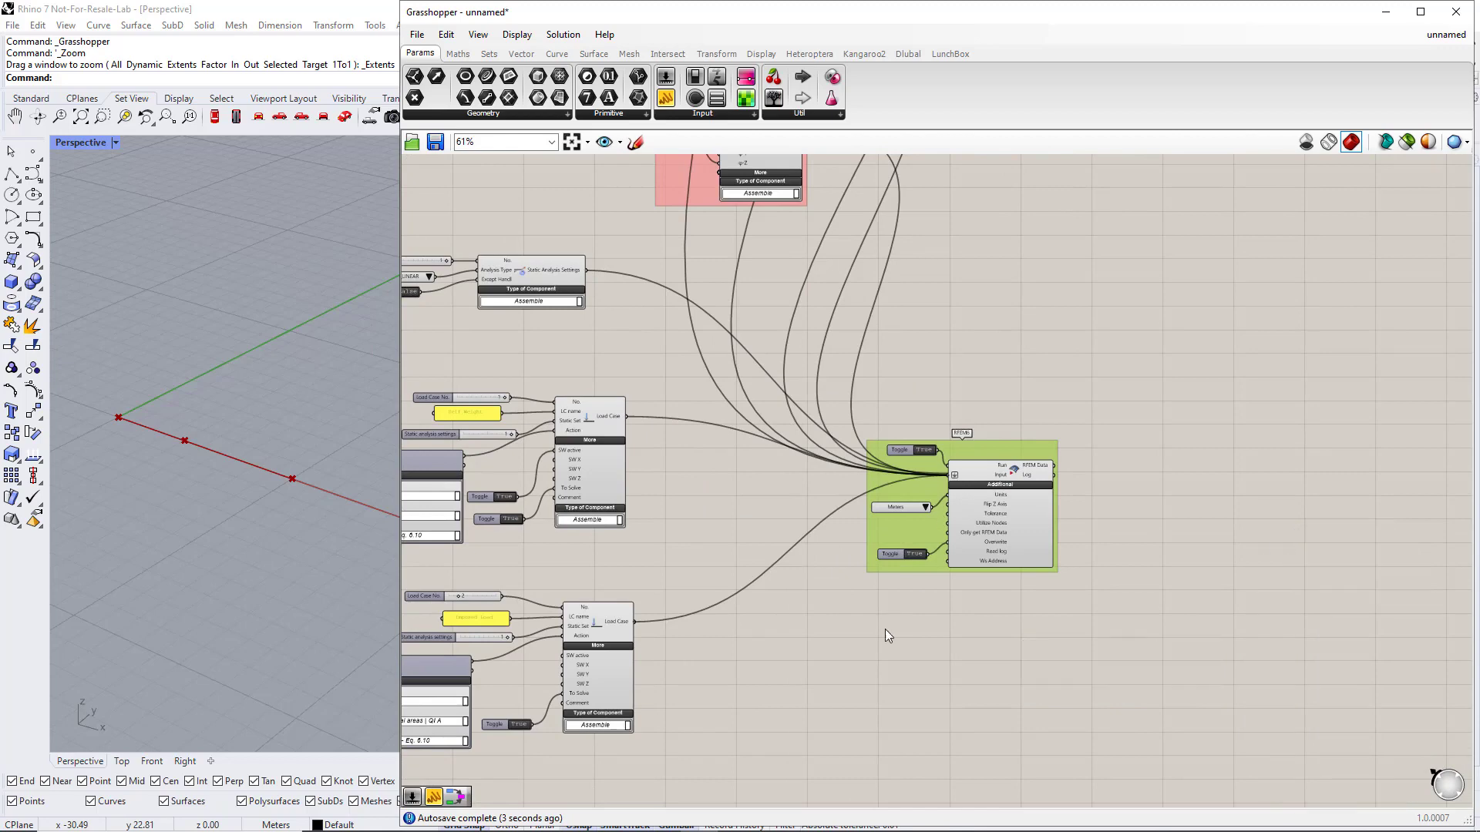
Place a Design Situation component on the canvas below the Imposed Load case
{"action": "scroll", "coordinate": [885, 628], "scroll_direction": "down", "scroll_amount": 3}
{"action": "scroll", "coordinate": [865, 611], "scroll_direction": "up", "scroll_amount": 3}
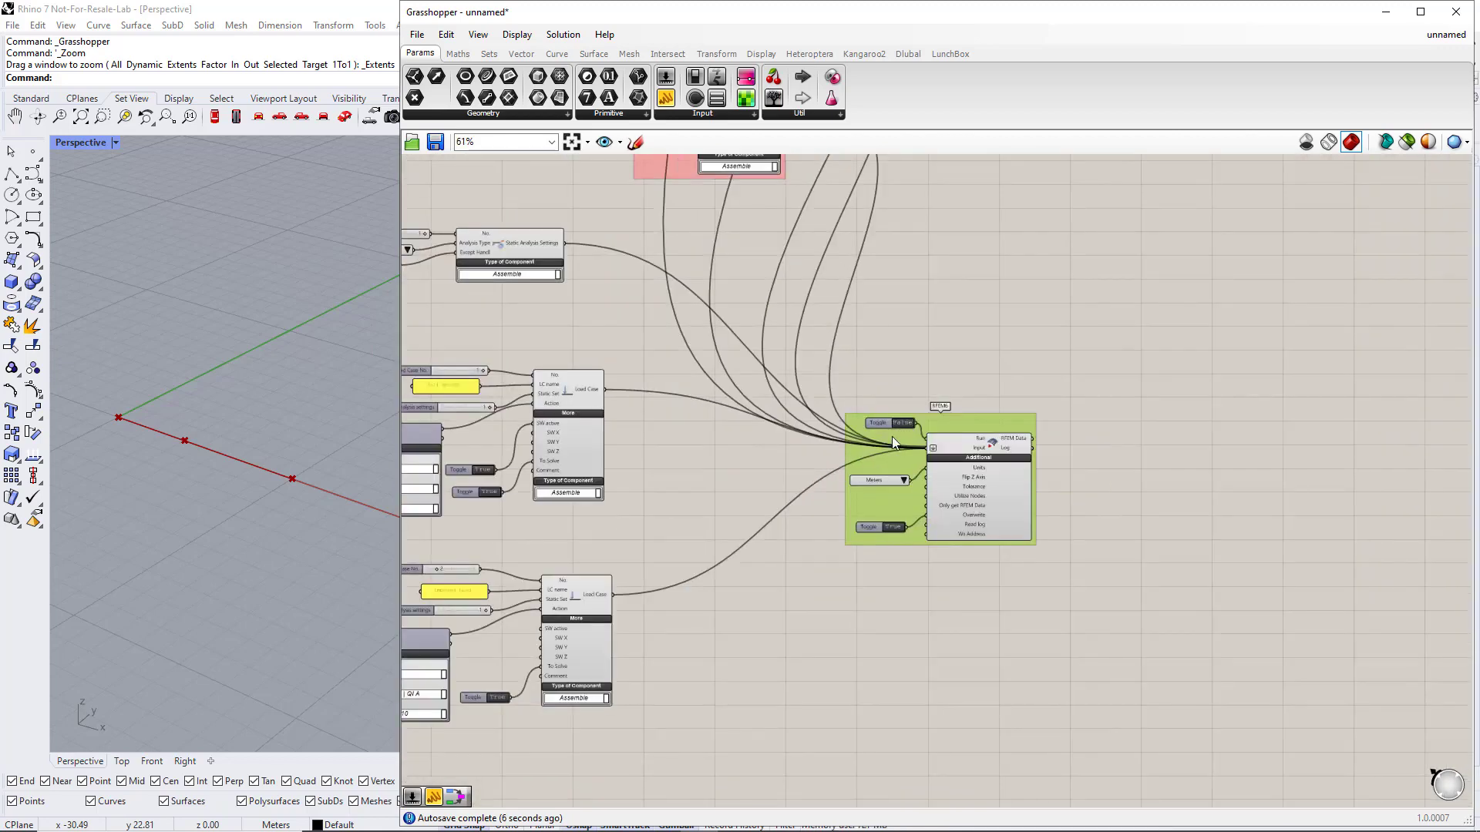
{"action": "scroll", "coordinate": [806, 576], "scroll_direction": "down", "scroll_amount": 3}
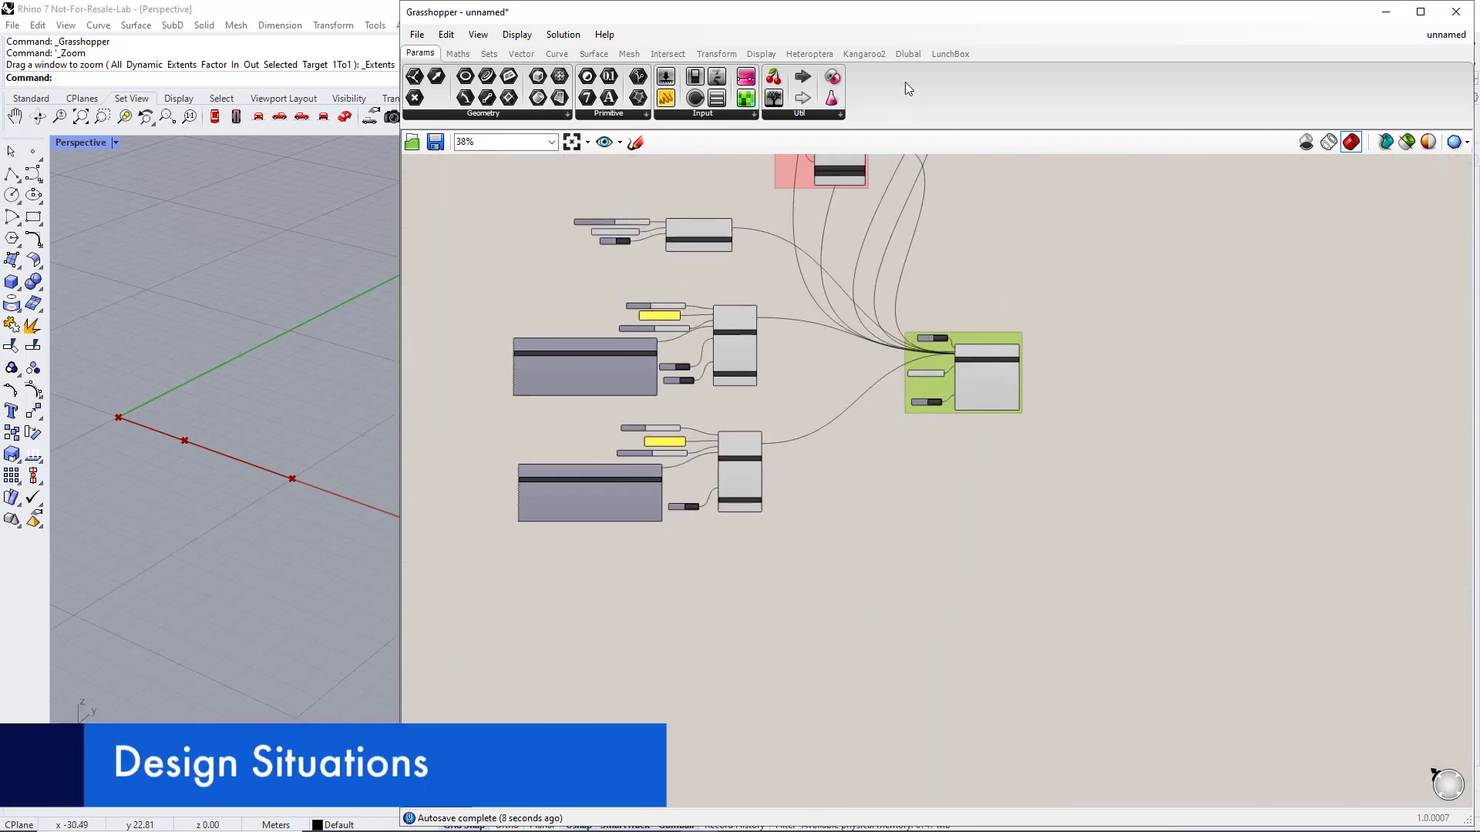
{"action": "left_click", "coordinate": [907, 53]}
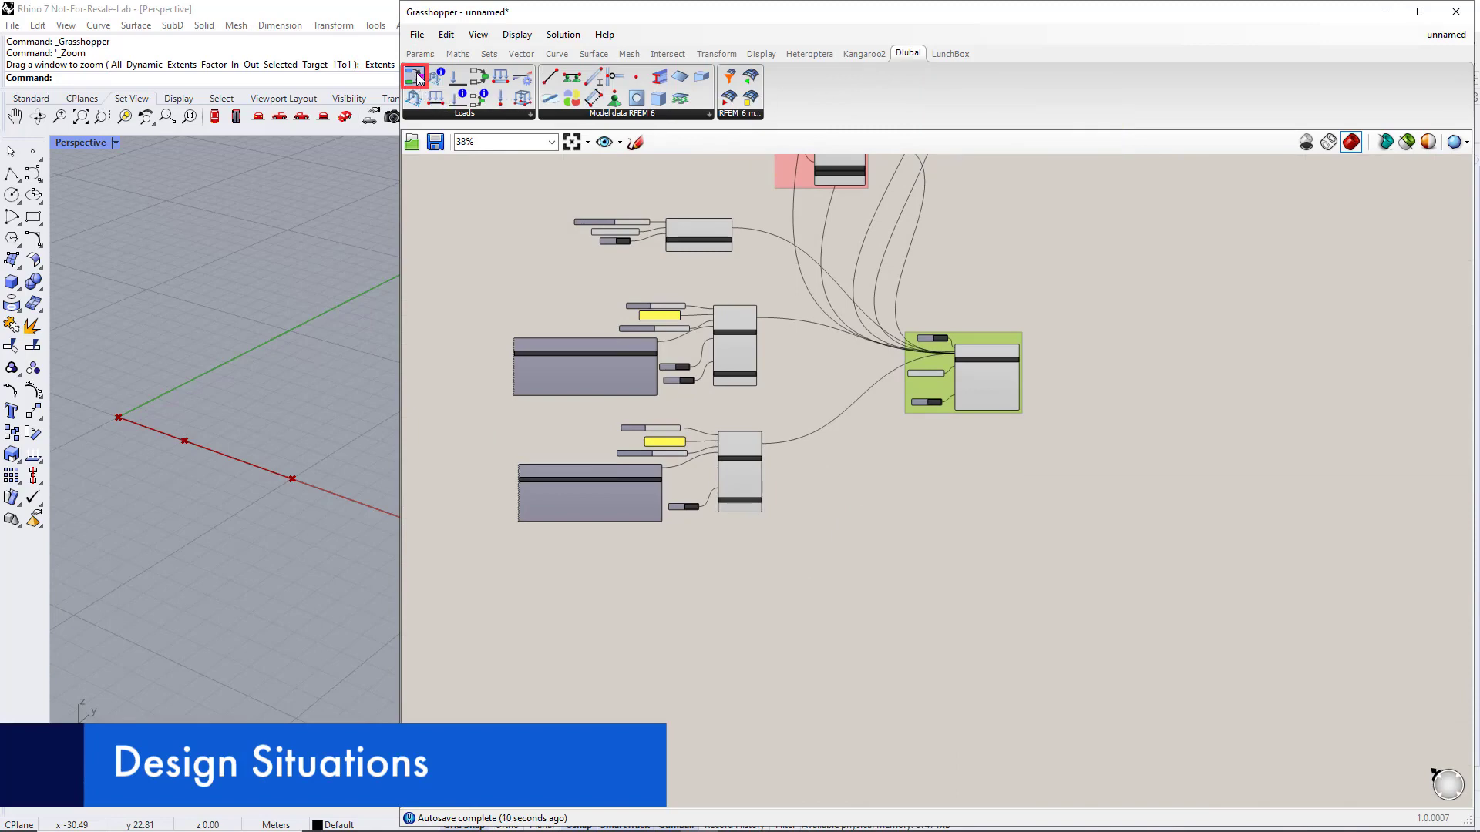
{"action": "left_click_drag", "start_coordinate": [436, 77], "coordinate": [817, 604]}
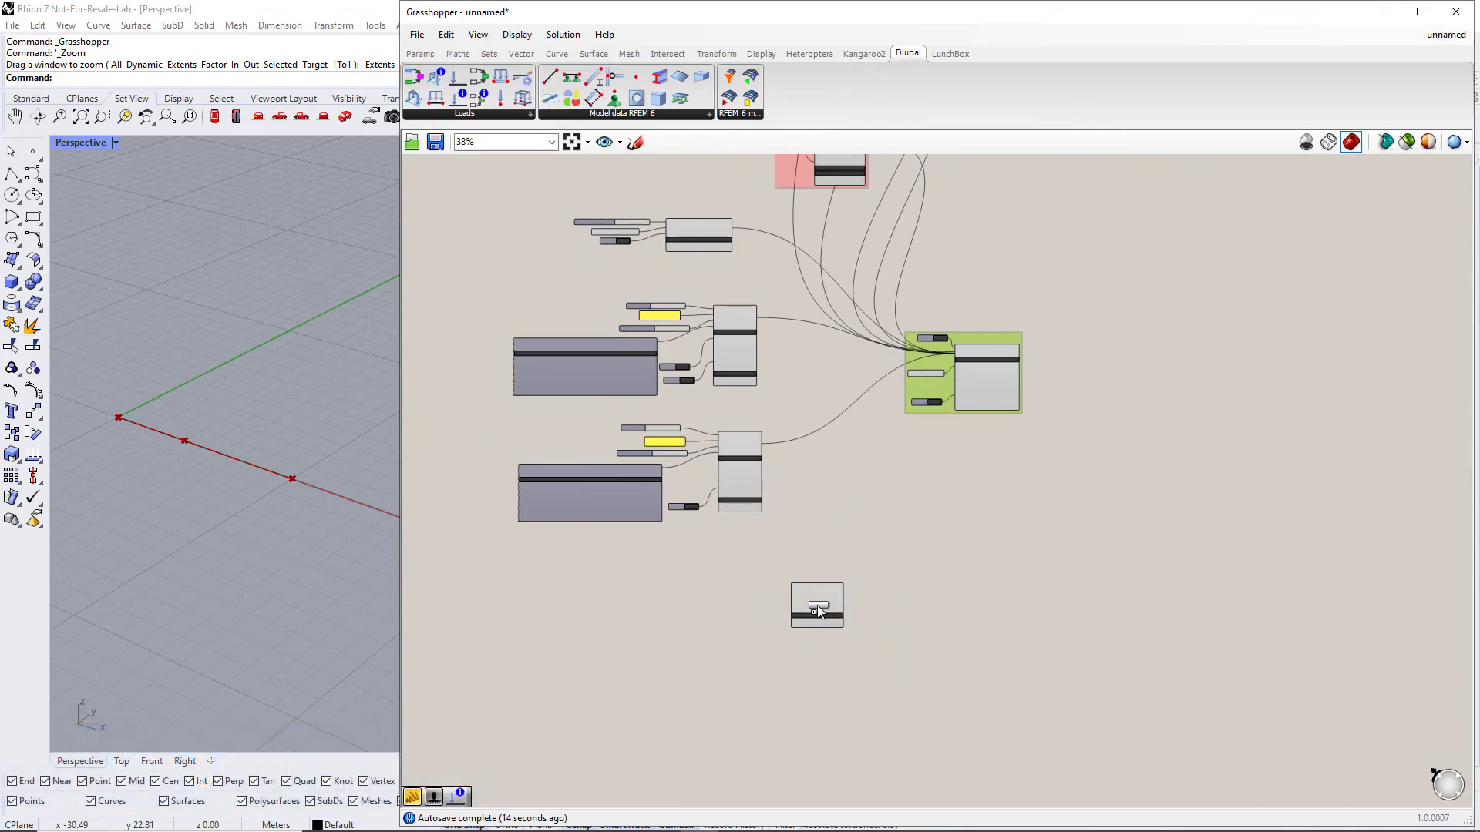
{"action": "scroll", "coordinate": [801, 654], "scroll_direction": "up", "scroll_amount": 3}
{"action": "right_click_drag", "start_coordinate": [851, 601], "coordinate": [974, 518]}
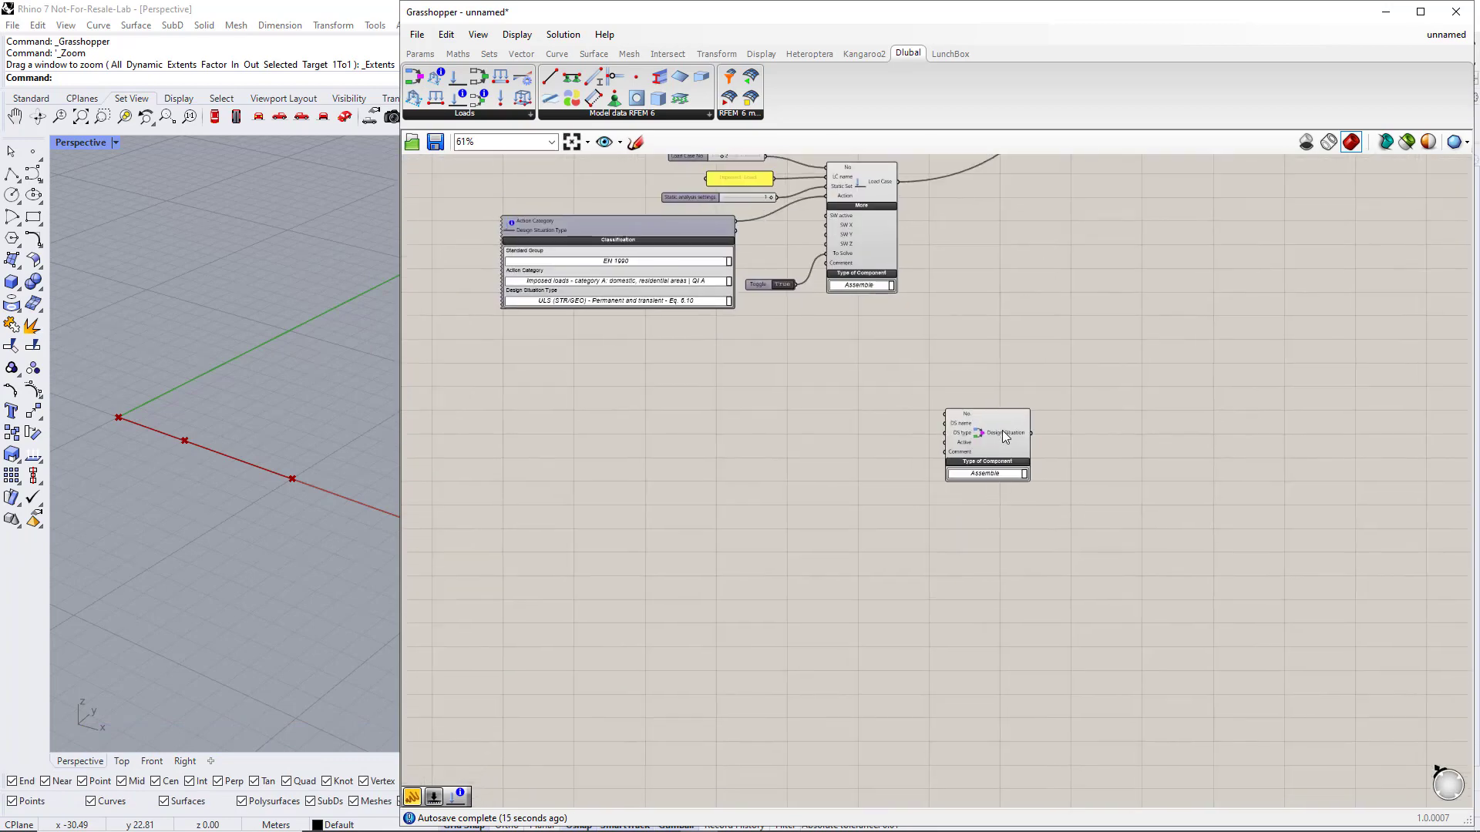
{"action": "left_click_drag", "start_coordinate": [957, 430], "coordinate": [924, 418]}
{"action": "left_click", "coordinate": [821, 500]}
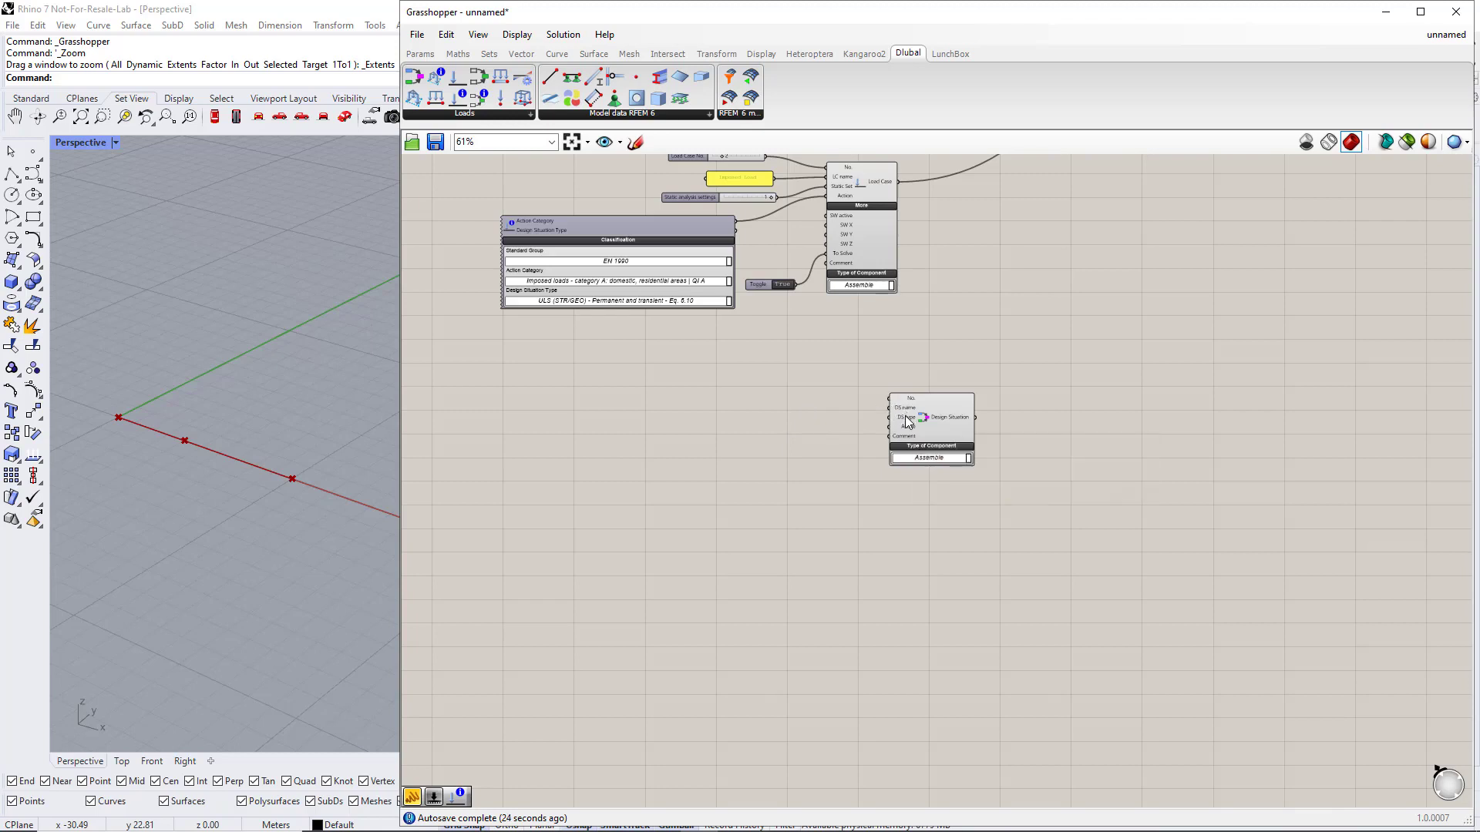
Add a number slider with value 1 and connect it to the Design Situation's No. input
{"action": "mouse_move", "coordinate": [905, 426]}
{"action": "scroll", "coordinate": [826, 415], "scroll_direction": "up", "scroll_amount": 1}
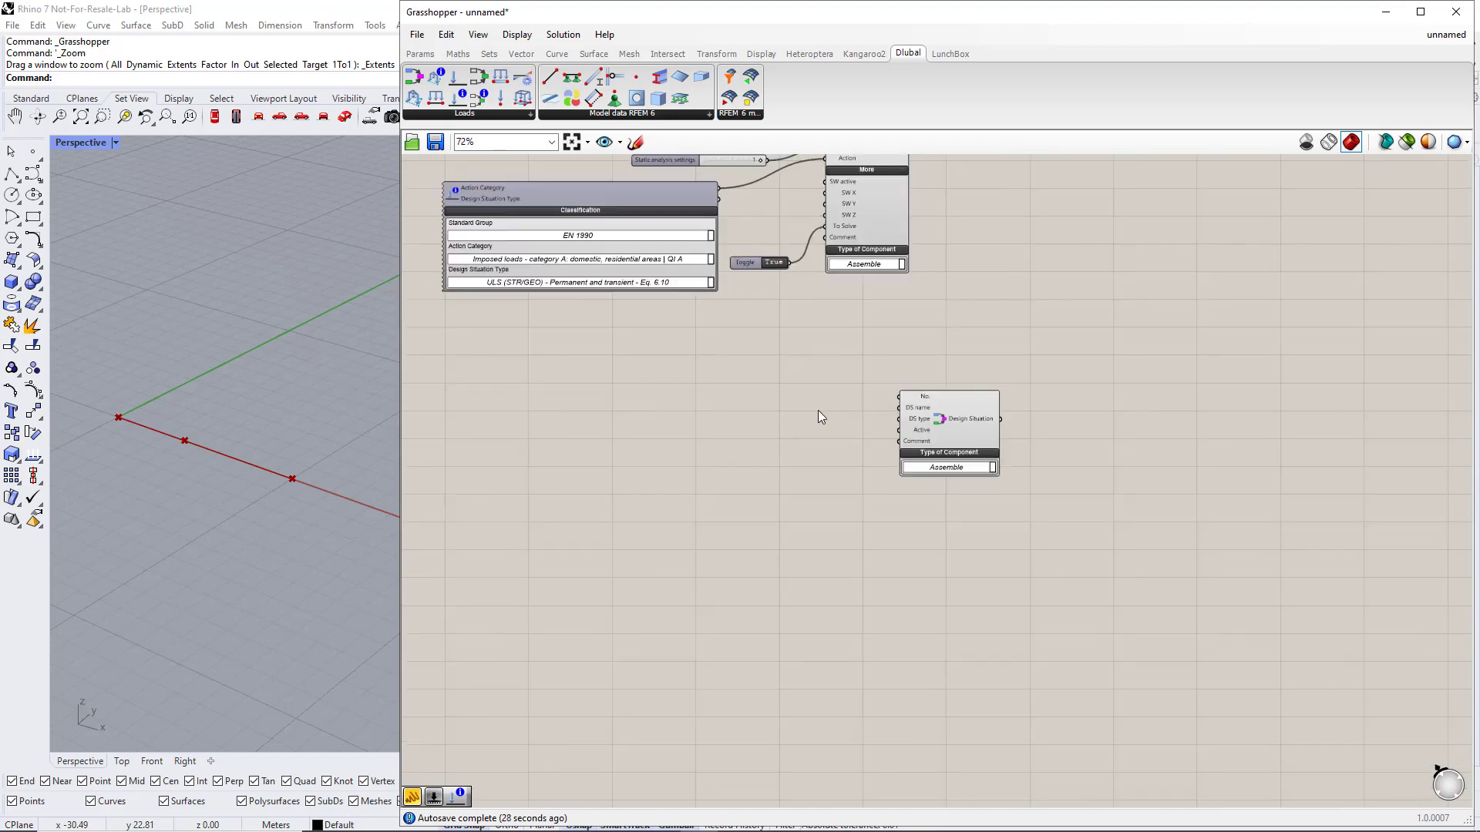
{"action": "double_click", "coordinate": [754, 402]}
{"action": "type", "text": "slider"}
{"action": "key", "text": "Return"}
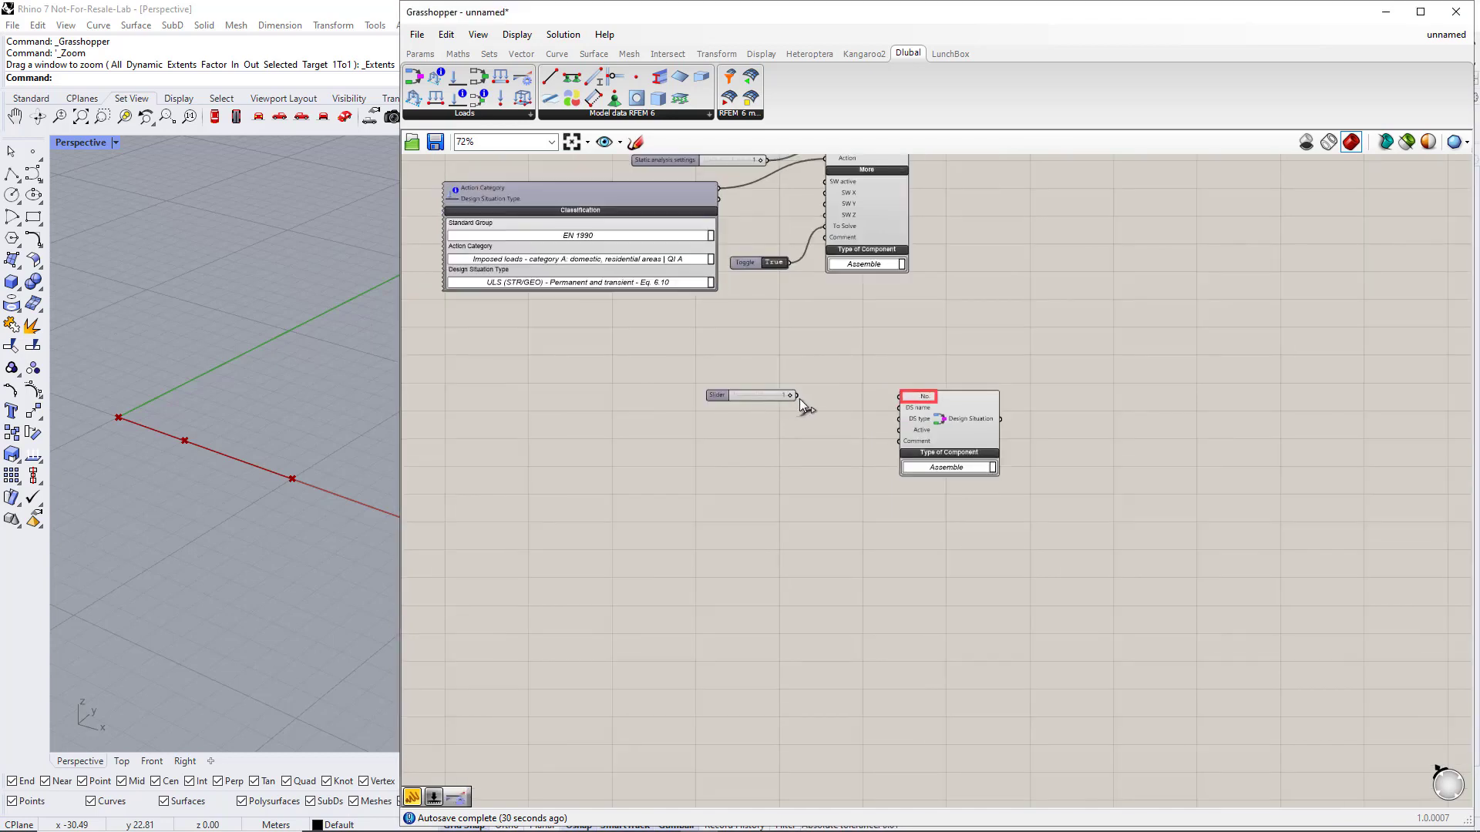
{"action": "left_click_drag", "start_coordinate": [796, 396], "coordinate": [899, 397]}
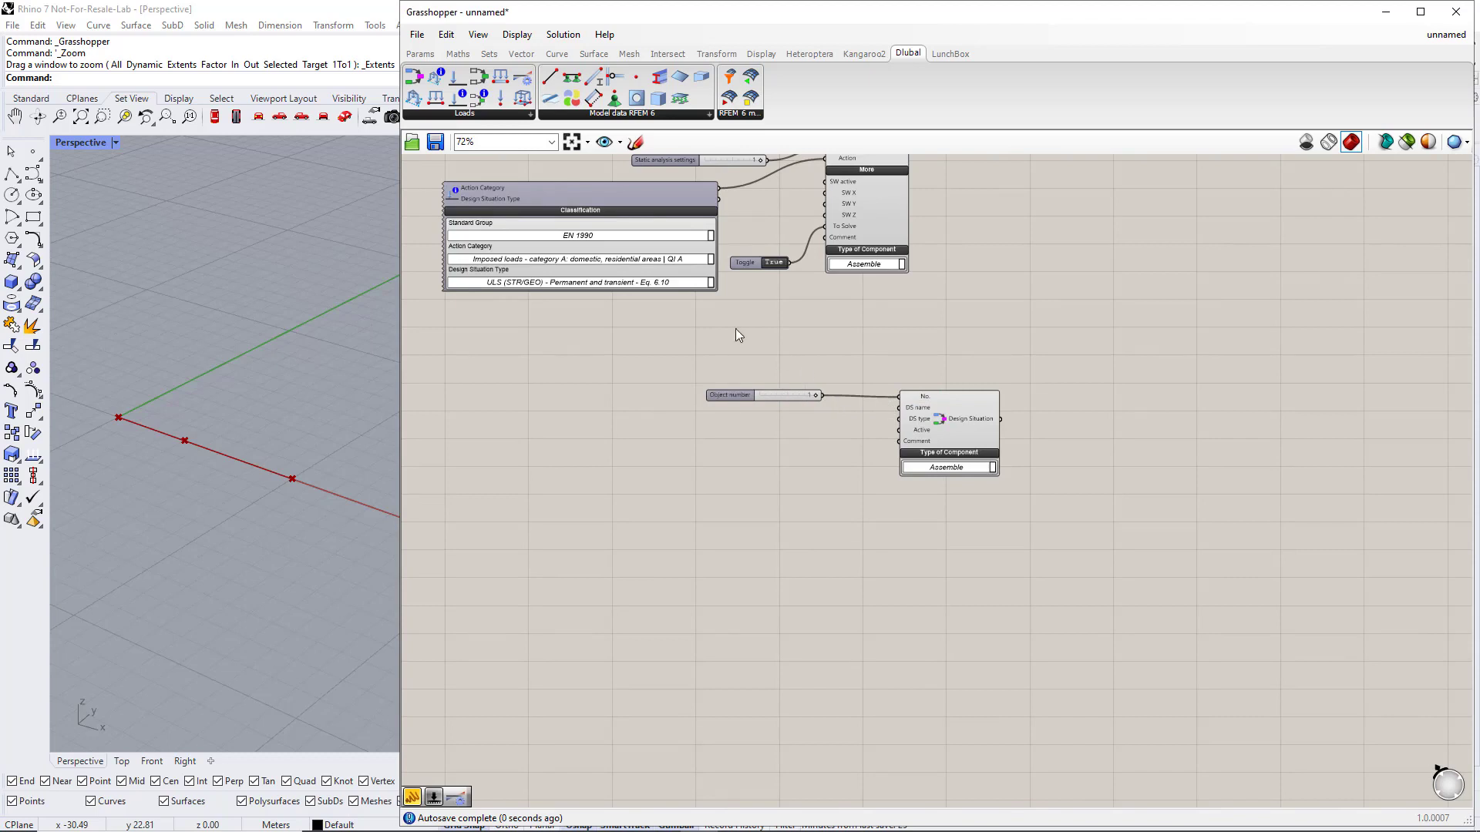
Add a panel reading "ULS", shrink it below the number slider, and connect it to the Design Situation's DS name input
{"action": "left_click", "coordinate": [420, 53]}
{"action": "left_click_drag", "start_coordinate": [665, 97], "coordinate": [778, 426]}
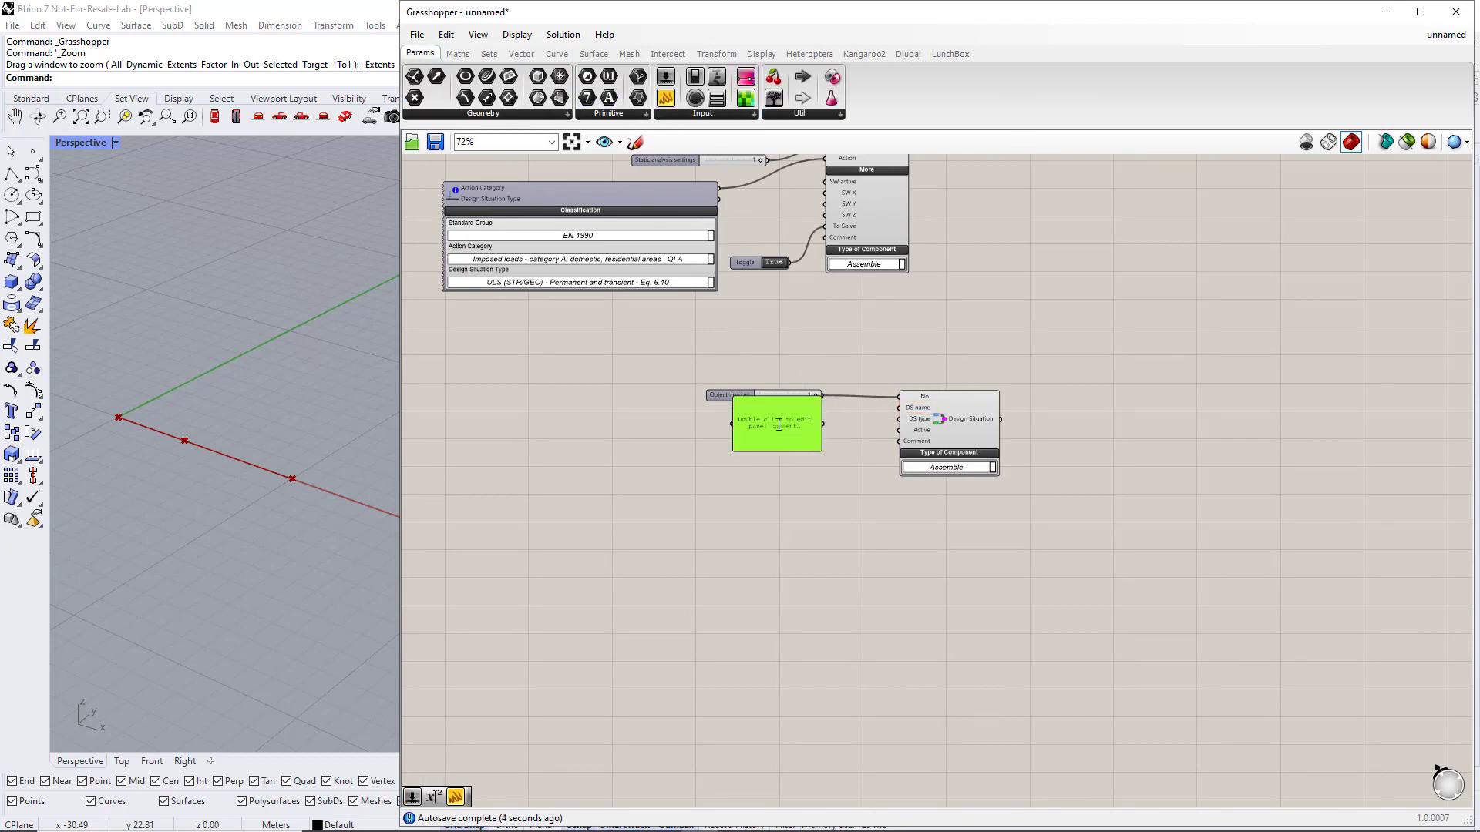
{"action": "double_click", "coordinate": [778, 425]}
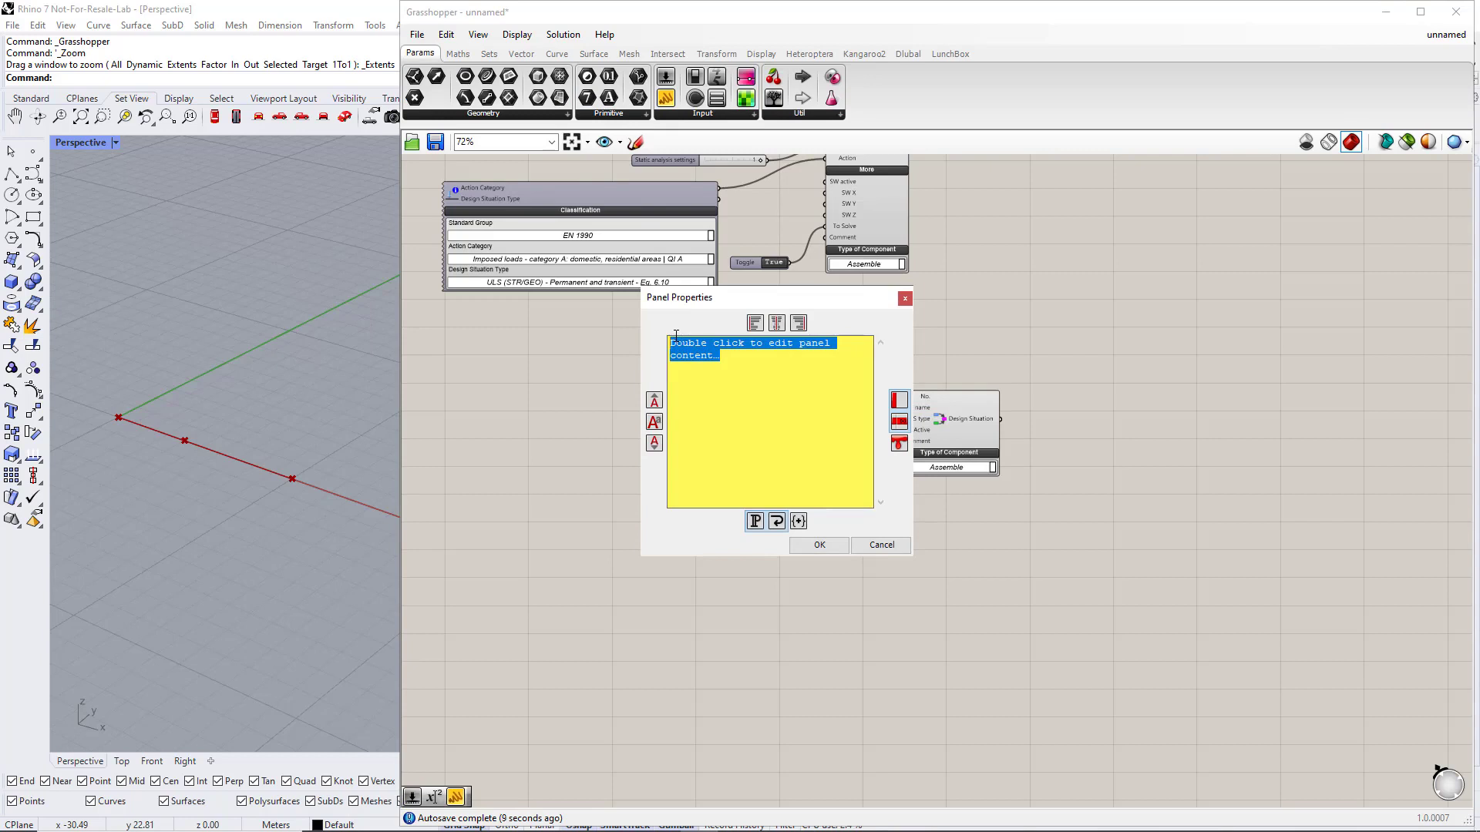
{"action": "type", "text": "ULS"}
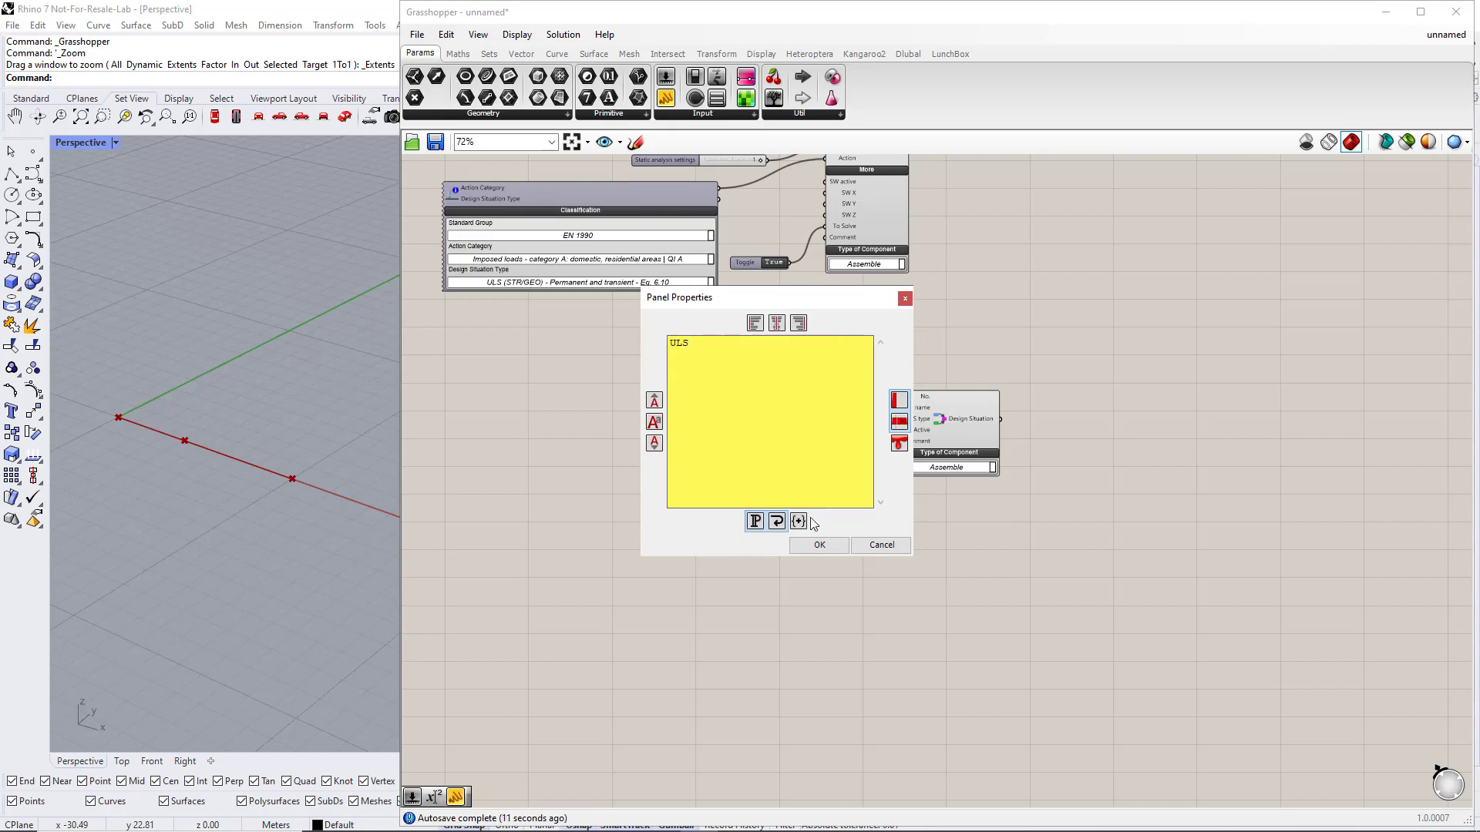
{"action": "left_click", "coordinate": [819, 545]}
{"action": "scroll", "coordinate": [820, 465], "scroll_direction": "up", "scroll_amount": 3}
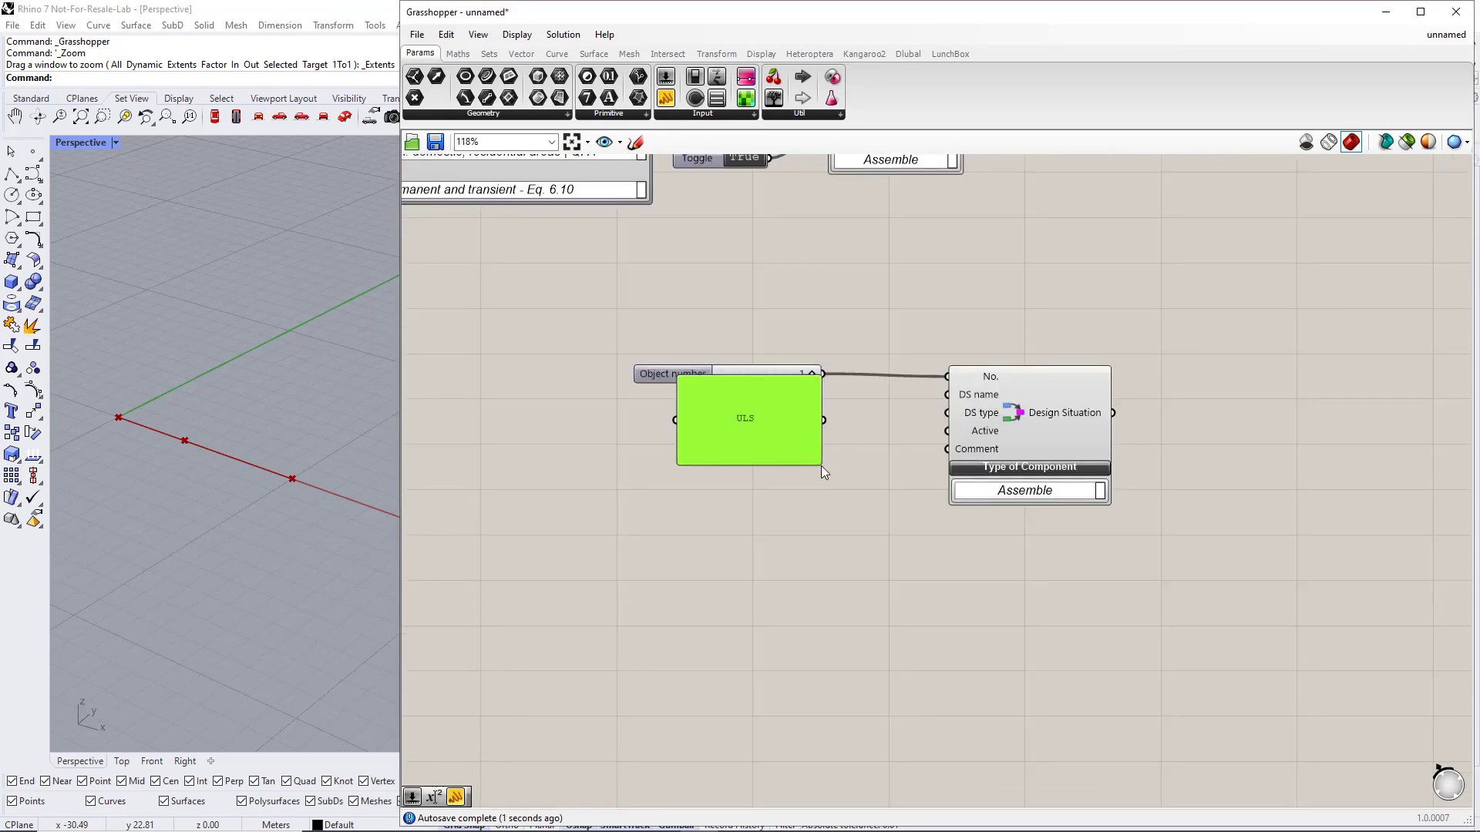
{"action": "left_click_drag", "start_coordinate": [821, 465], "coordinate": [947, 394]}
{"action": "left_click_drag", "start_coordinate": [805, 424], "coordinate": [801, 415]}
{"action": "left_click", "coordinate": [826, 477]}
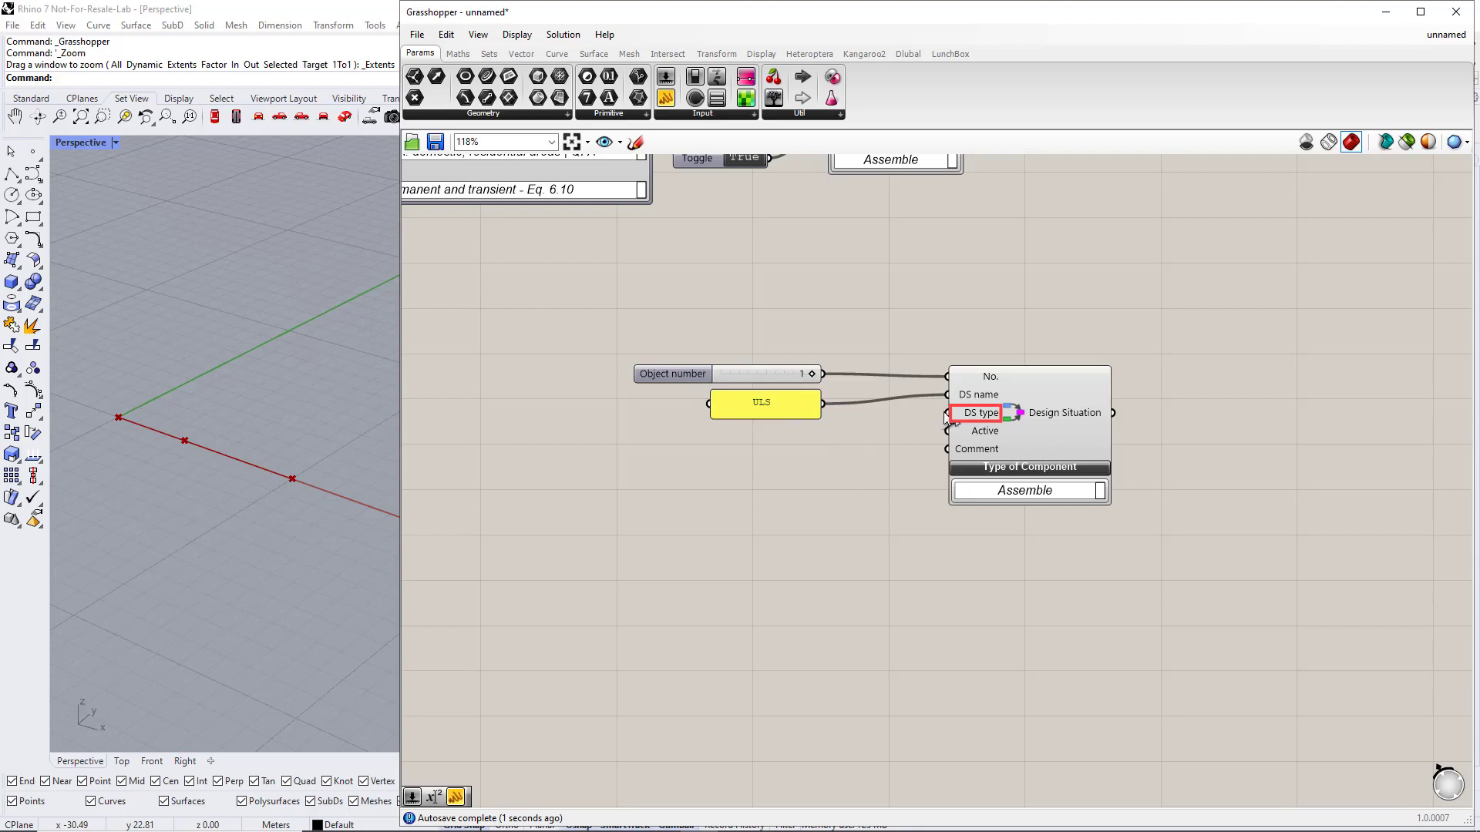
Place a Load Case Classification component below the ULS panel and expand its Classification section
{"action": "left_click", "coordinate": [908, 54]}
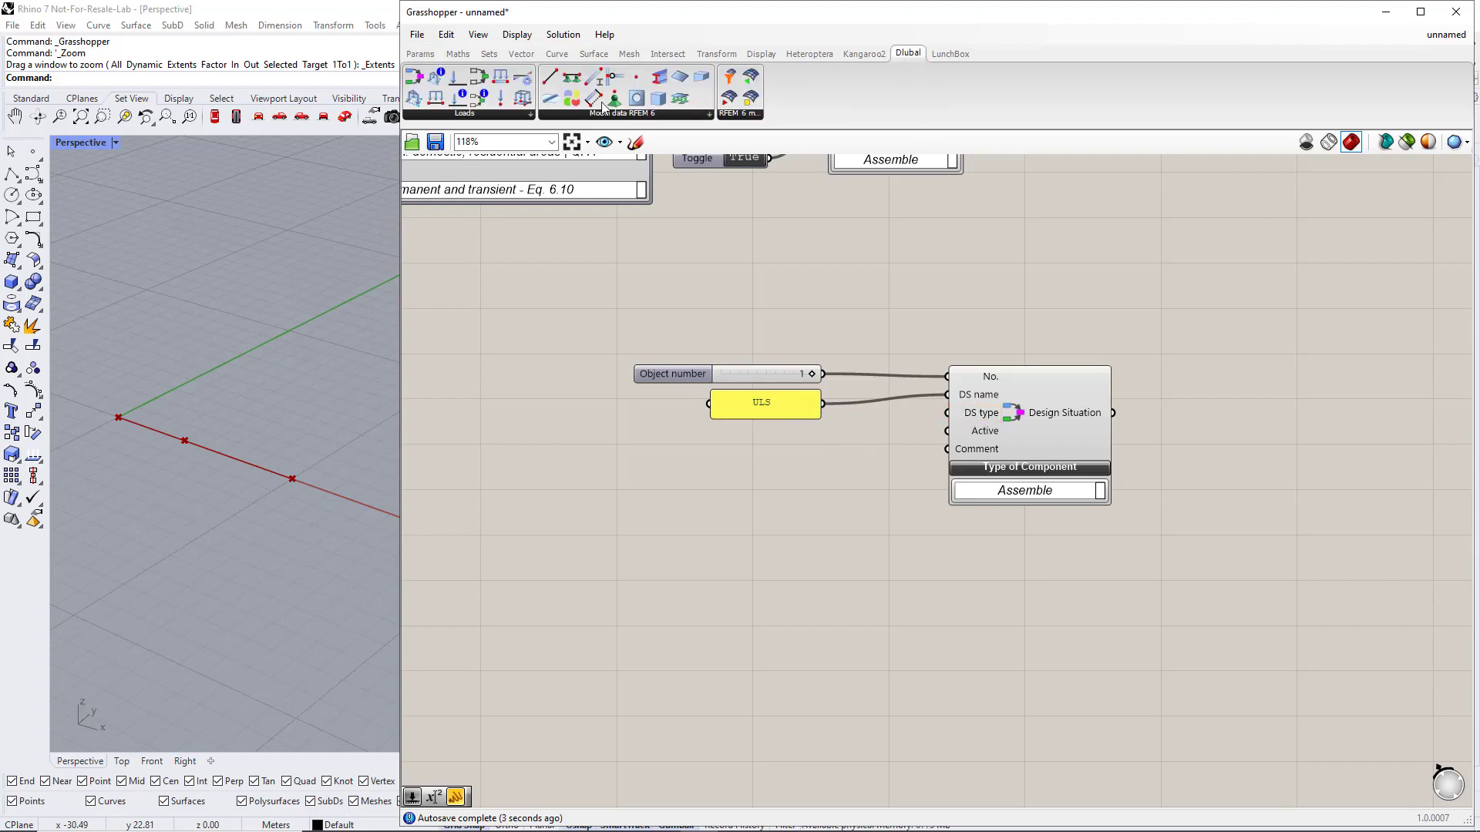
{"action": "left_click_drag", "start_coordinate": [620, 506], "coordinate": [618, 505]}
{"action": "right_click_drag", "start_coordinate": [664, 585], "coordinate": [840, 481]}
{"action": "left_click", "coordinate": [824, 416]}
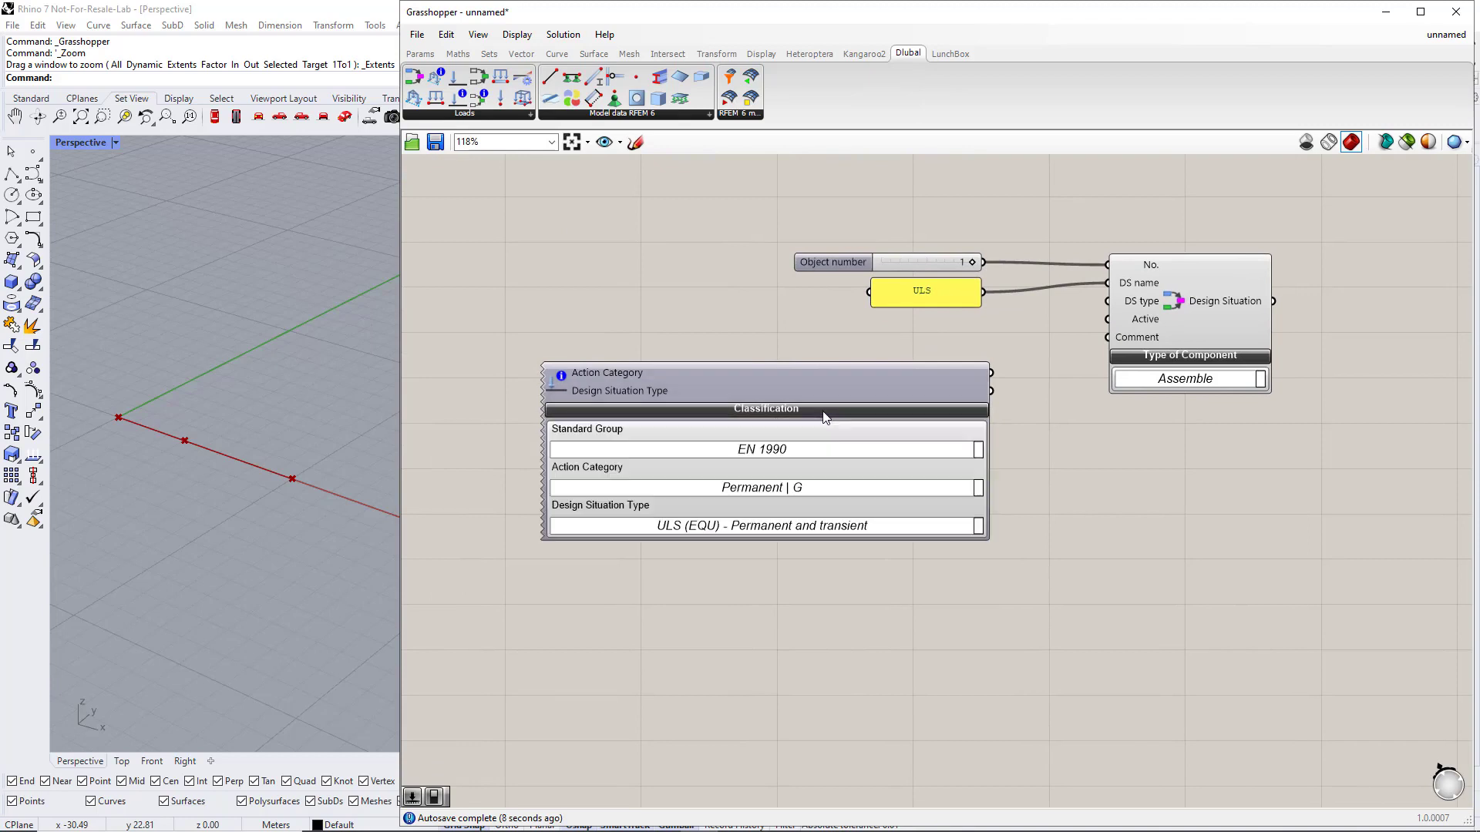
Choose EN 1990 as the new classification's standard group and ULS (STR/GEO) - Permanent and transient - Eq. 6.10 as its design situation type
{"action": "left_click", "coordinate": [978, 455]}
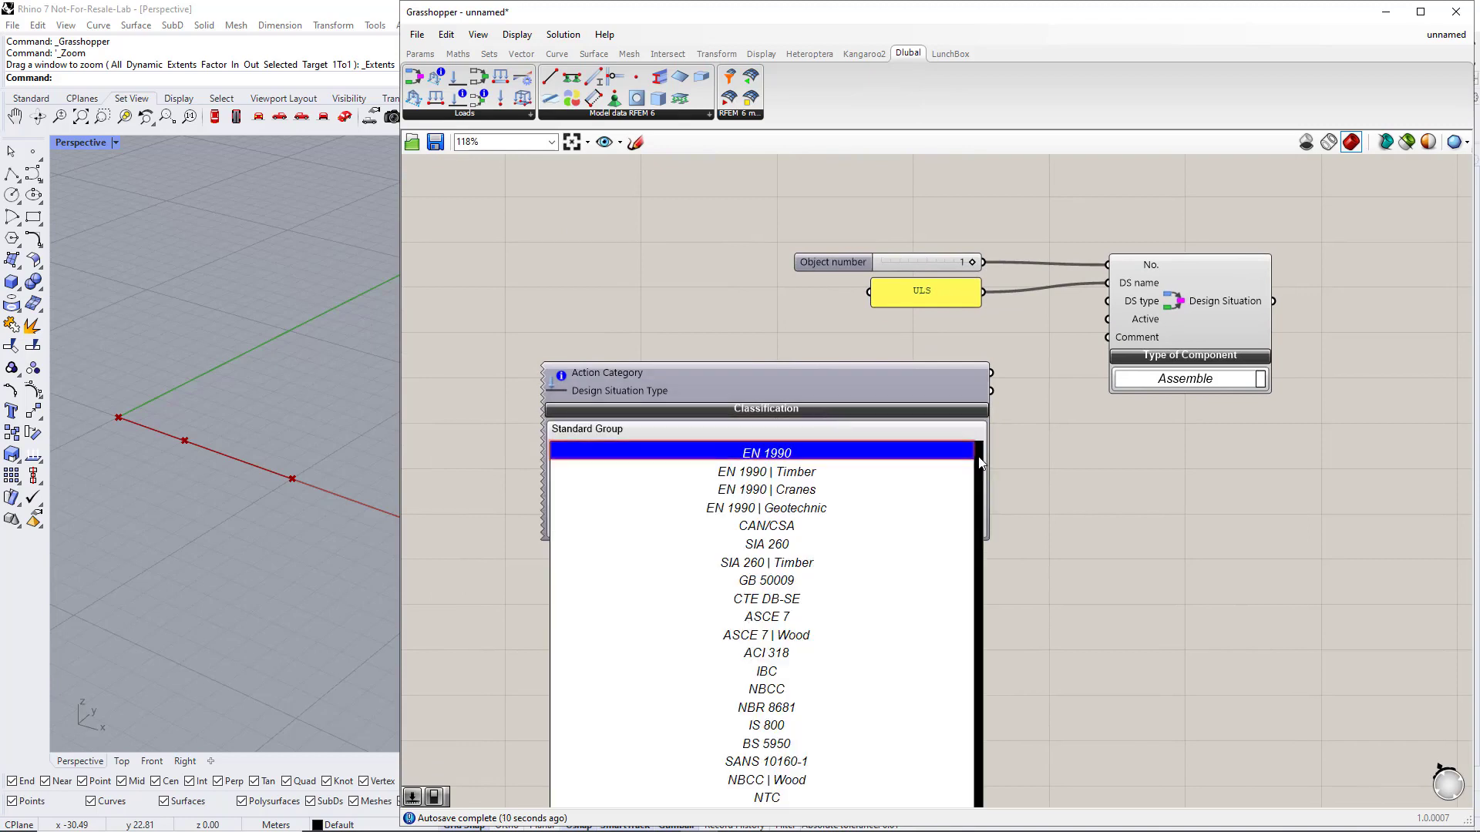
{"action": "left_click", "coordinate": [914, 455]}
{"action": "right_click_drag", "start_coordinate": [985, 567], "coordinate": [937, 362]}
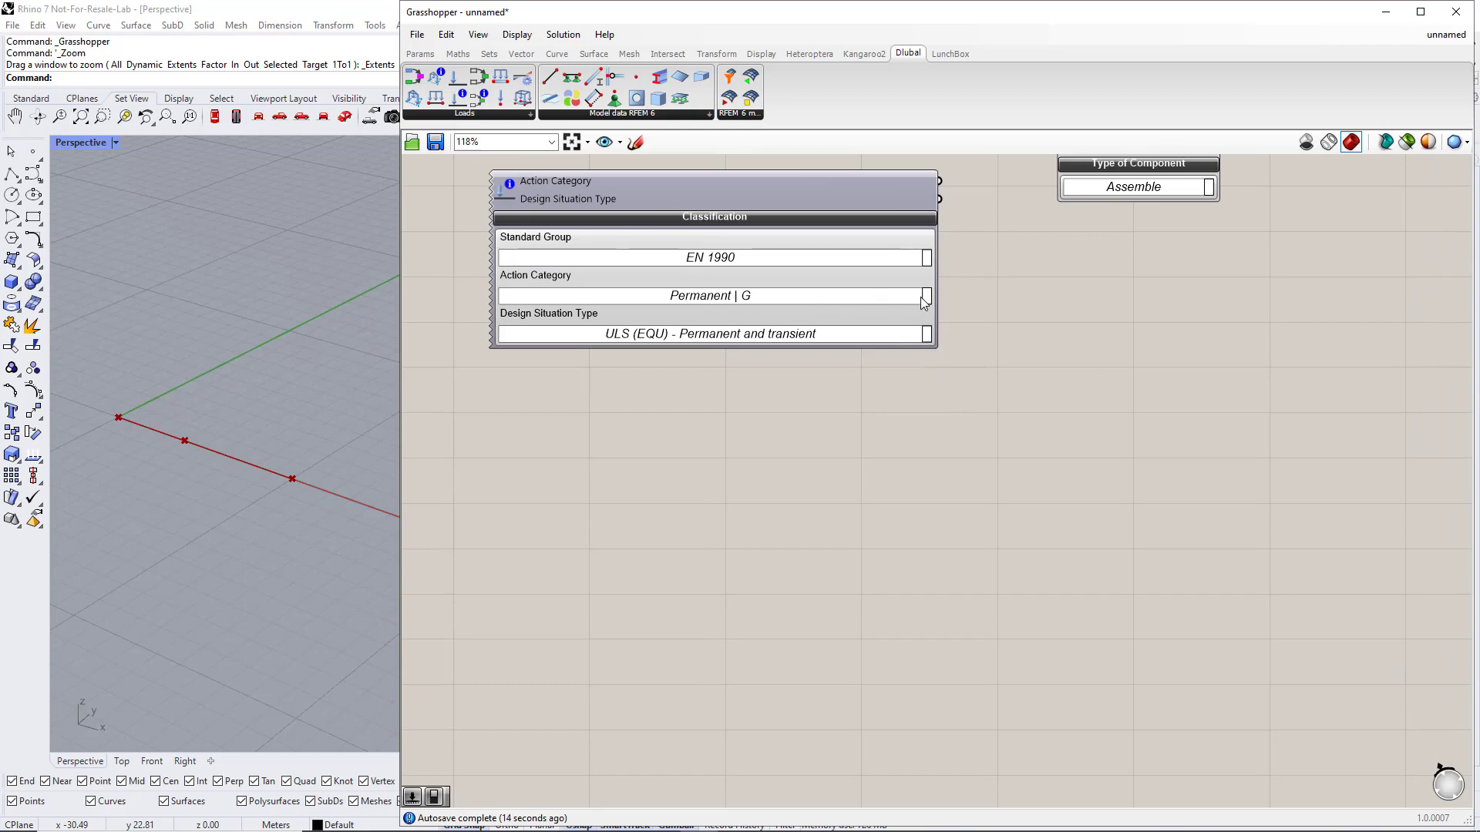
{"action": "left_click", "coordinate": [925, 296]}
{"action": "left_click", "coordinate": [924, 297]}
{"action": "left_click", "coordinate": [927, 334]}
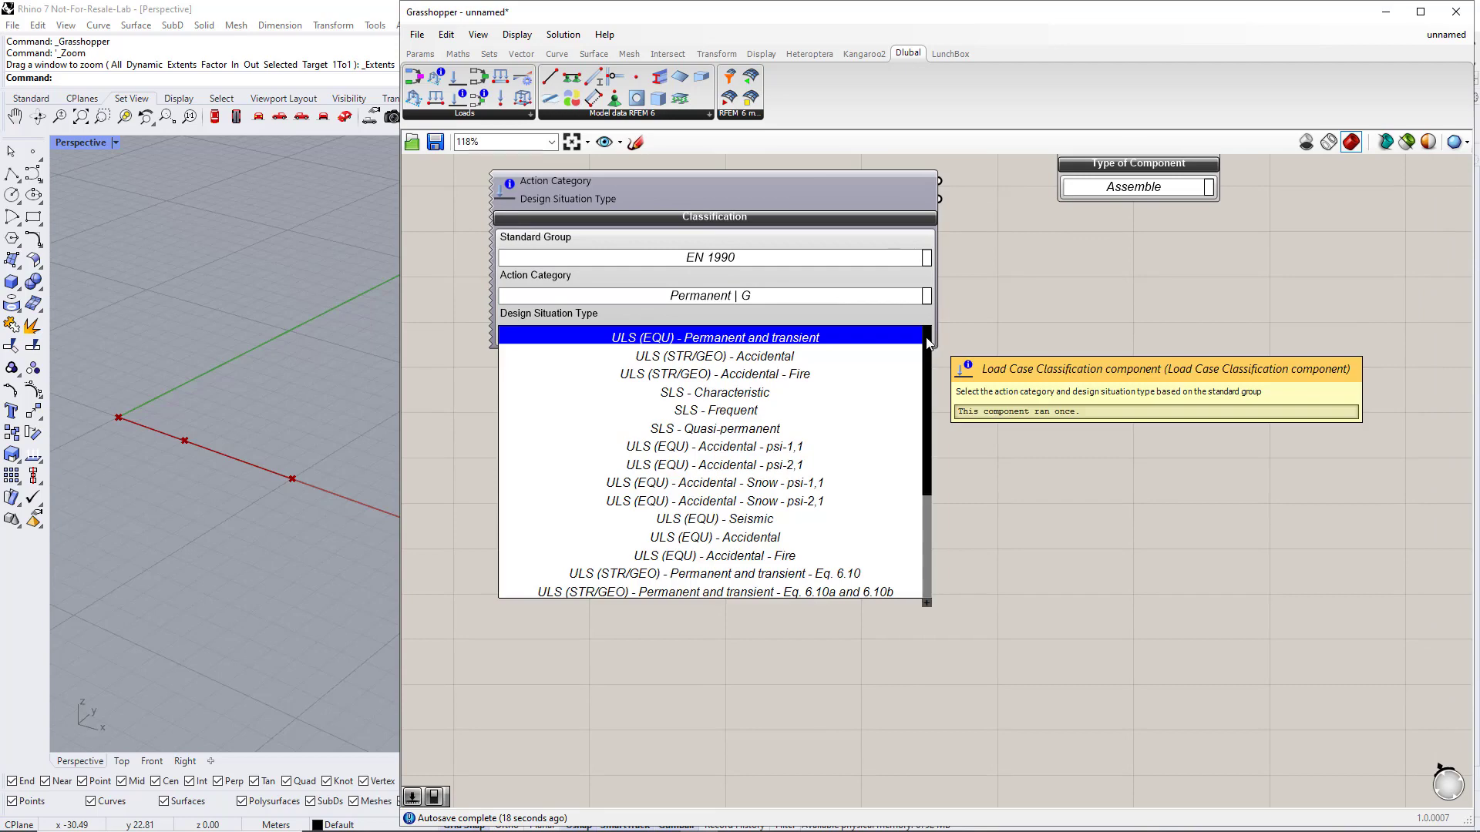
{"action": "left_click", "coordinate": [845, 574]}
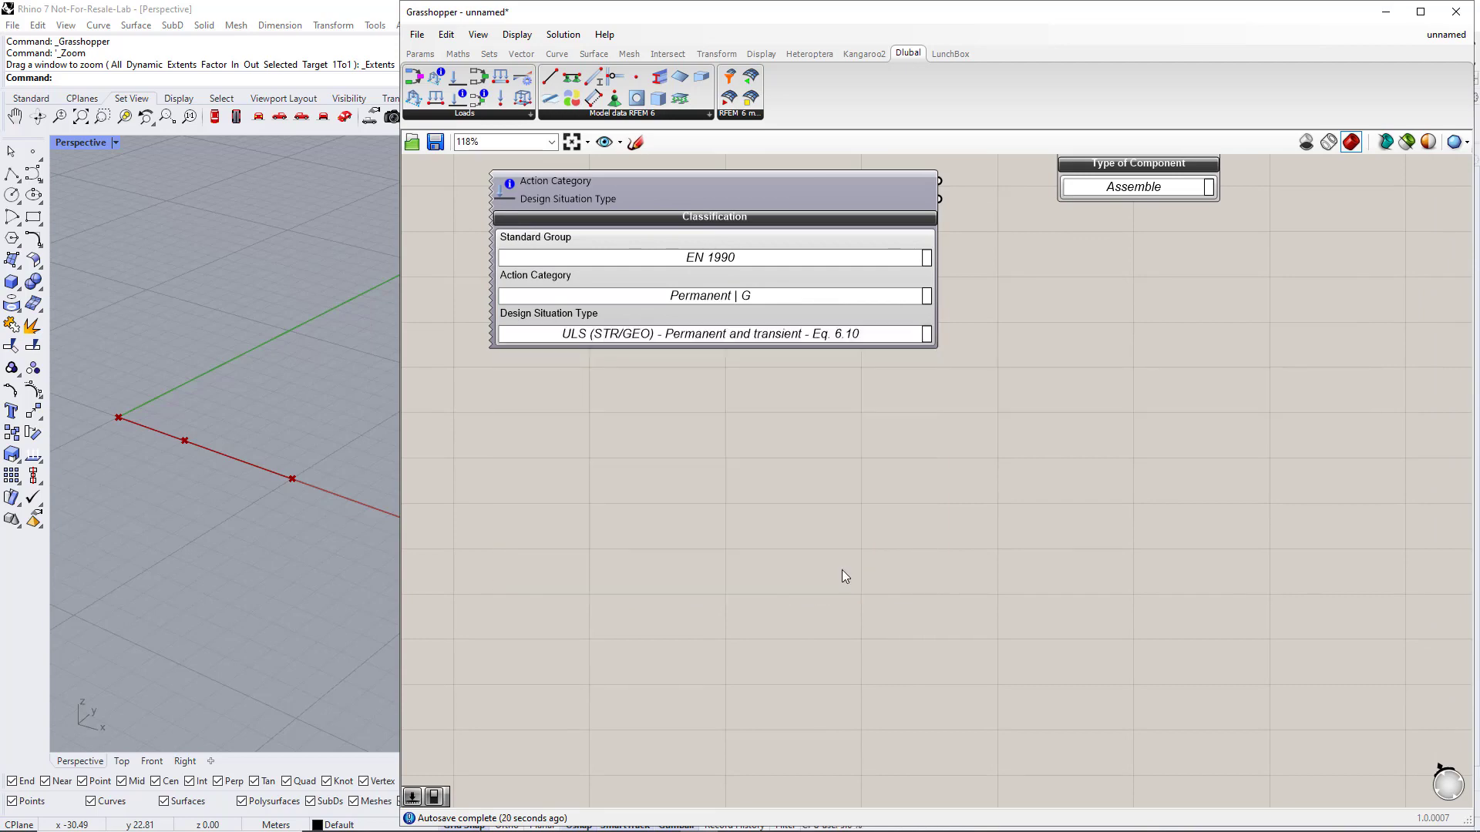
Connect the classification's Design Situation Type output to the Design Situation's DS type input and place the classification closer below the ULS panel
{"action": "scroll", "coordinate": [842, 570], "scroll_direction": "down", "scroll_amount": 2}
{"action": "scroll", "coordinate": [834, 503], "scroll_direction": "up", "scroll_amount": 1}
{"action": "left_click_drag", "start_coordinate": [760, 456], "coordinate": [848, 381]}
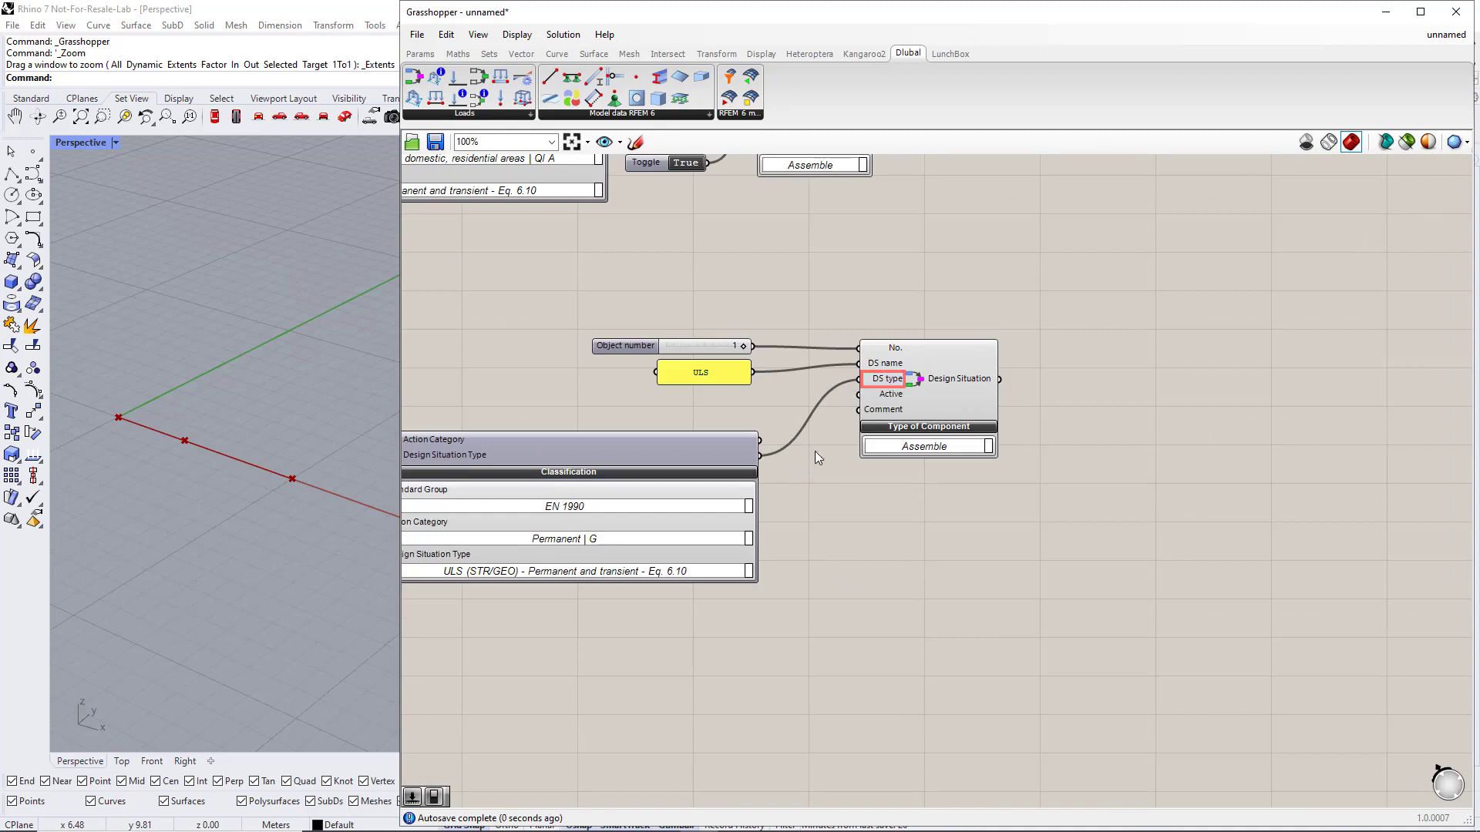
{"action": "left_click_drag", "start_coordinate": [713, 447], "coordinate": [769, 416]}
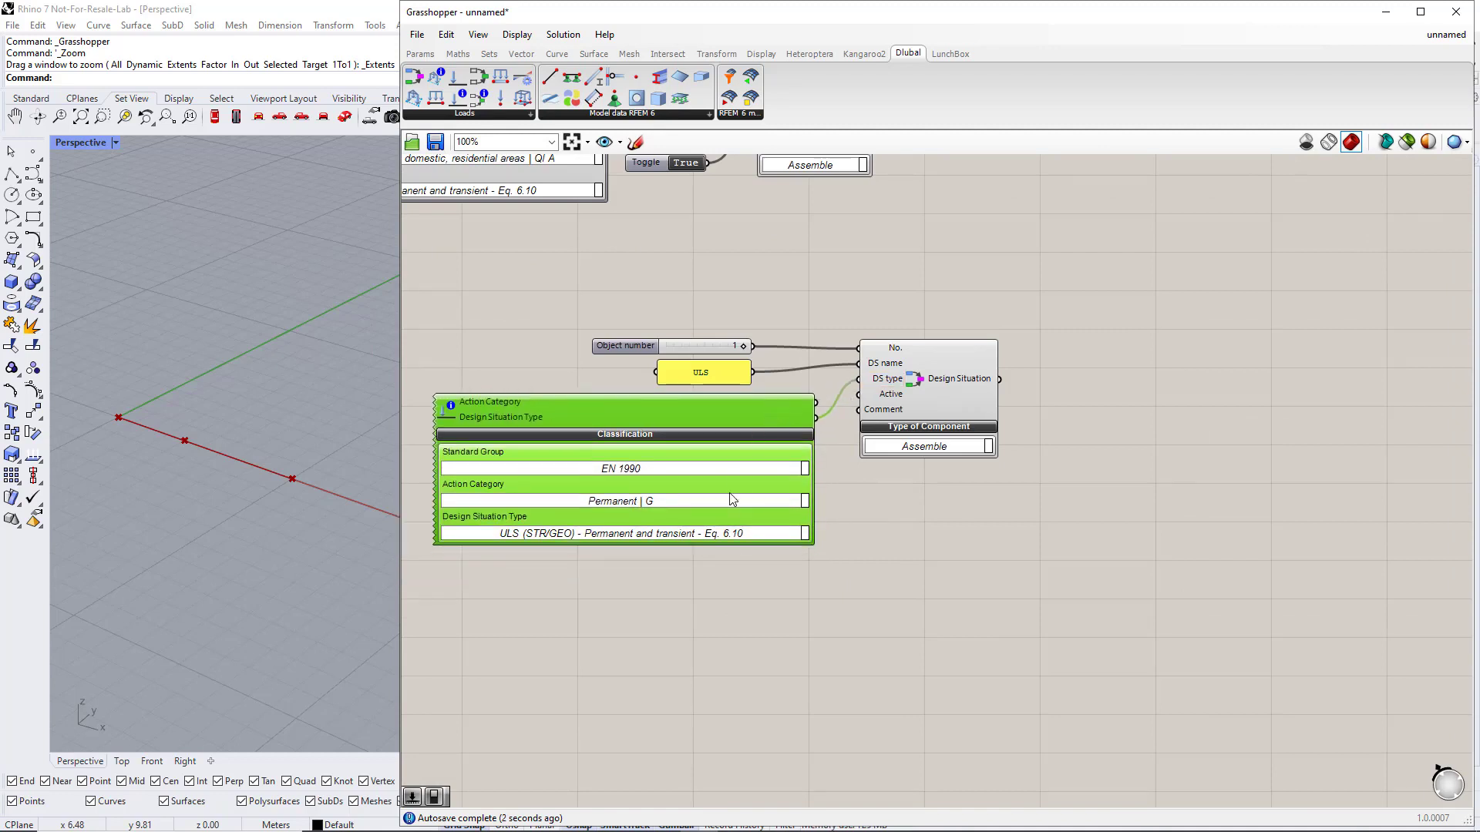
{"action": "left_click", "coordinate": [712, 560]}
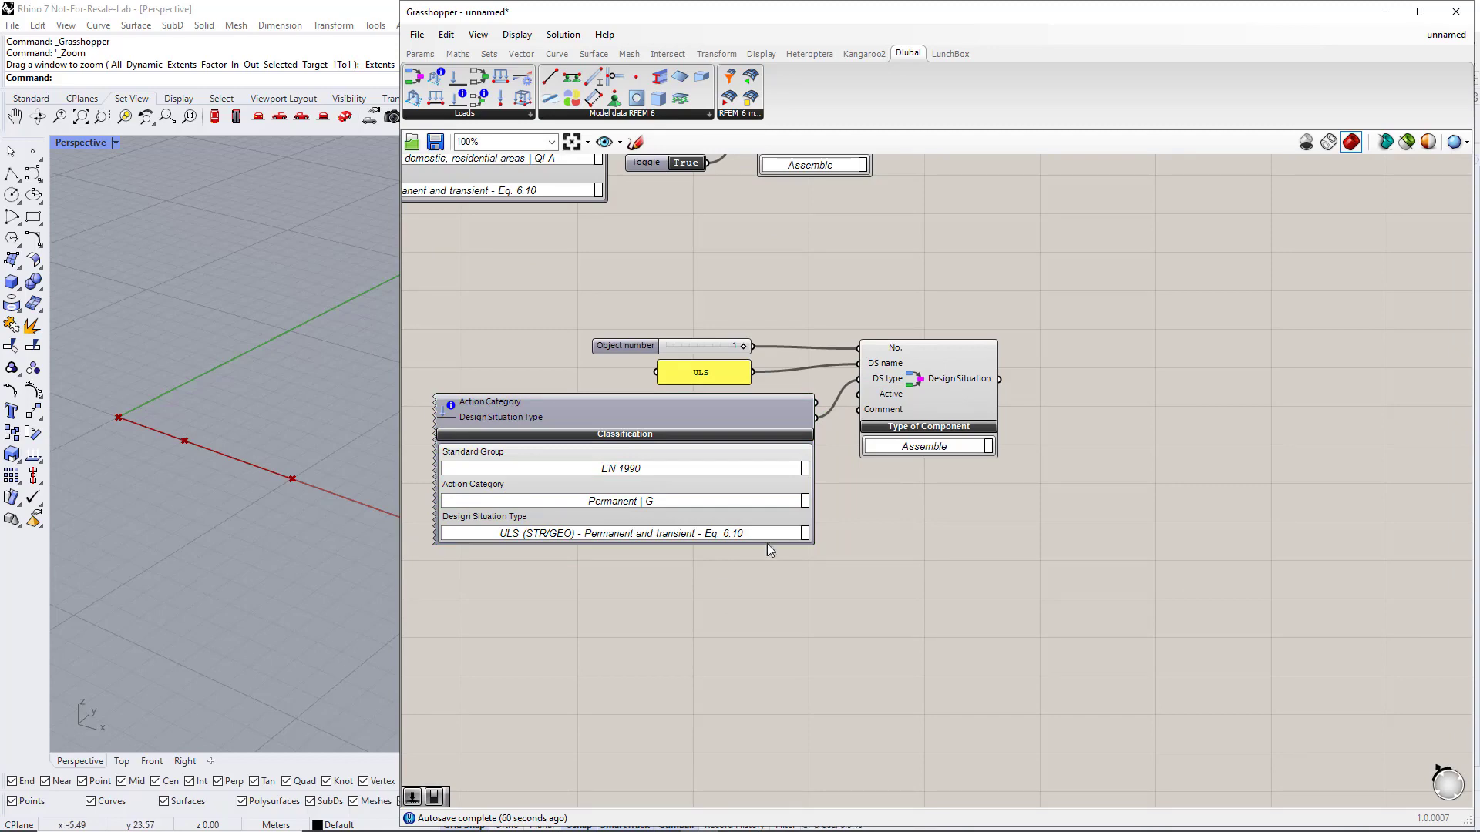
Duplicate the ULS Design Situation with its number slider, panel and classification, placing the copy directly below the original
{"action": "scroll", "coordinate": [861, 516], "scroll_direction": "down", "scroll_amount": 3}
{"action": "scroll", "coordinate": [862, 516], "scroll_direction": "up", "scroll_amount": 3}
{"action": "scroll", "coordinate": [860, 502], "scroll_direction": "down", "scroll_amount": 2}
{"action": "left_click_drag", "start_coordinate": [971, 649], "coordinate": [575, 427]}
{"action": "right_click_drag", "start_coordinate": [575, 427], "coordinate": [631, 334]}
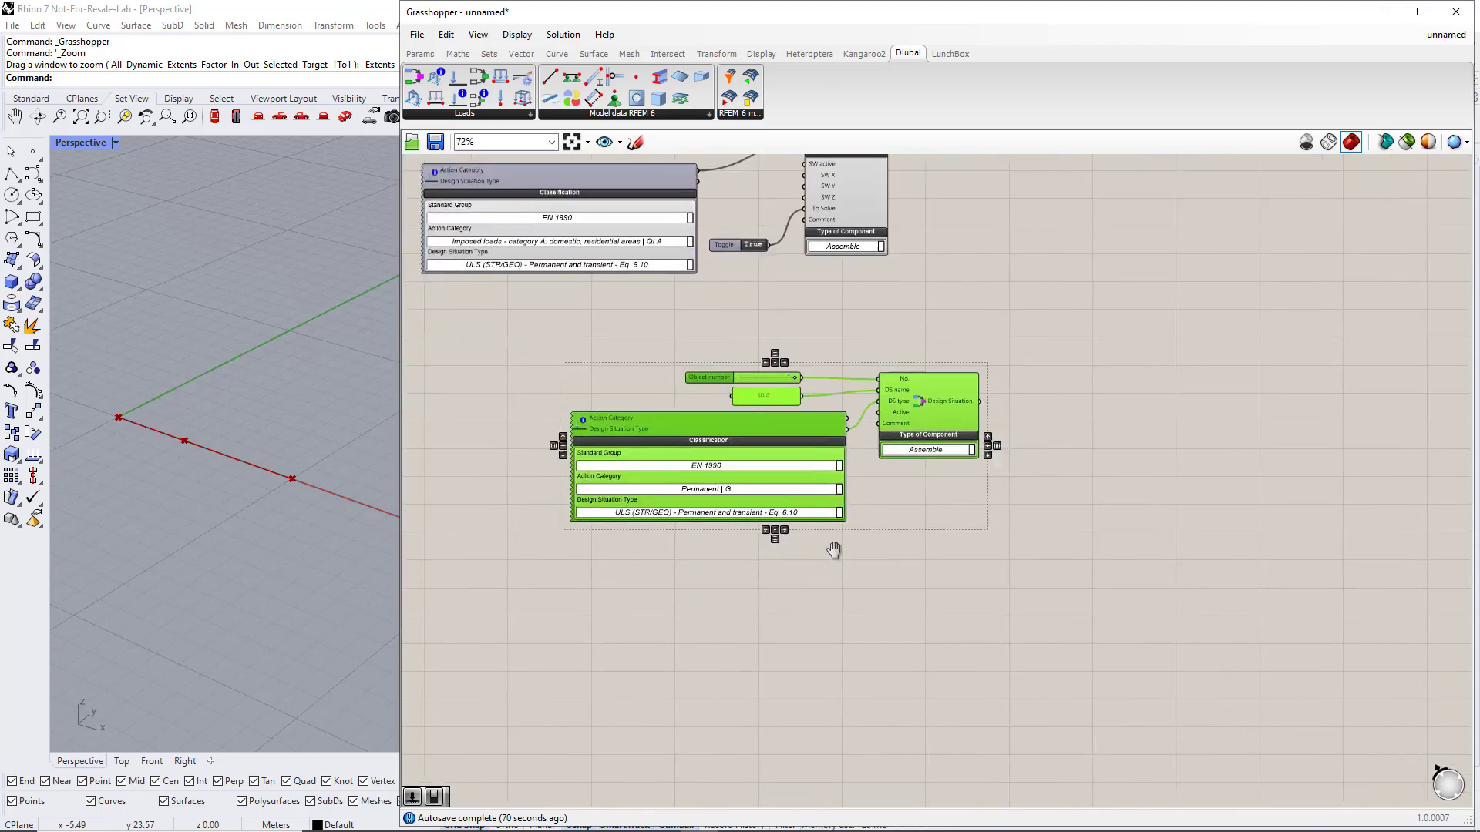
{"action": "left_click_drag", "start_coordinate": [949, 372], "coordinate": [842, 553], "text": "alt"}
{"action": "right_click_drag", "start_coordinate": [852, 652], "coordinate": [908, 530]}
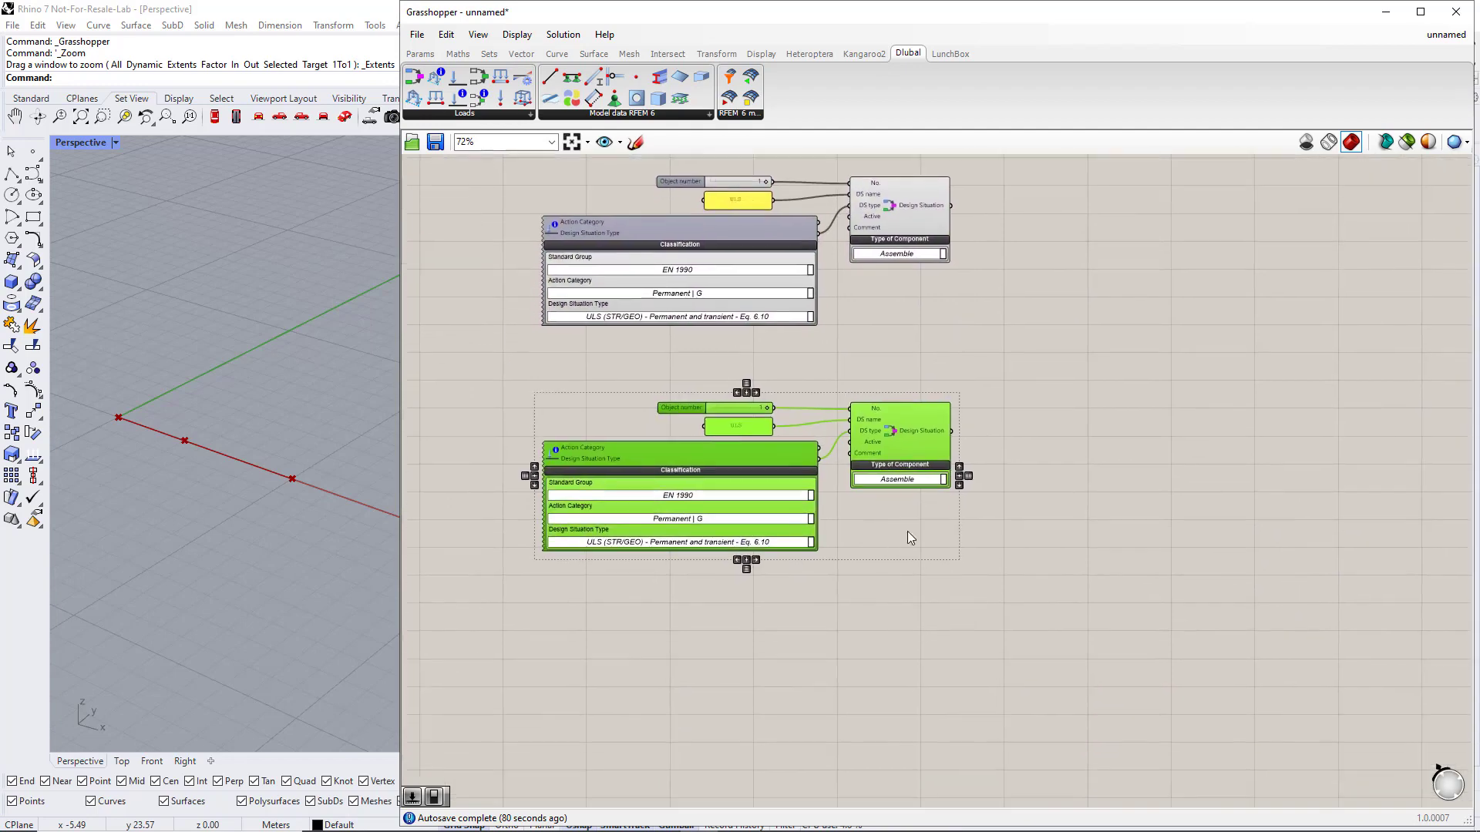
{"action": "left_click", "coordinate": [908, 530]}
Replace the copied number slider with a new one of value 2 and connect it to the copied Design Situation's No. input
{"action": "scroll", "coordinate": [788, 543], "scroll_direction": "up", "scroll_amount": 3}
{"action": "left_click", "coordinate": [650, 356]}
{"action": "key", "text": "Delete"}
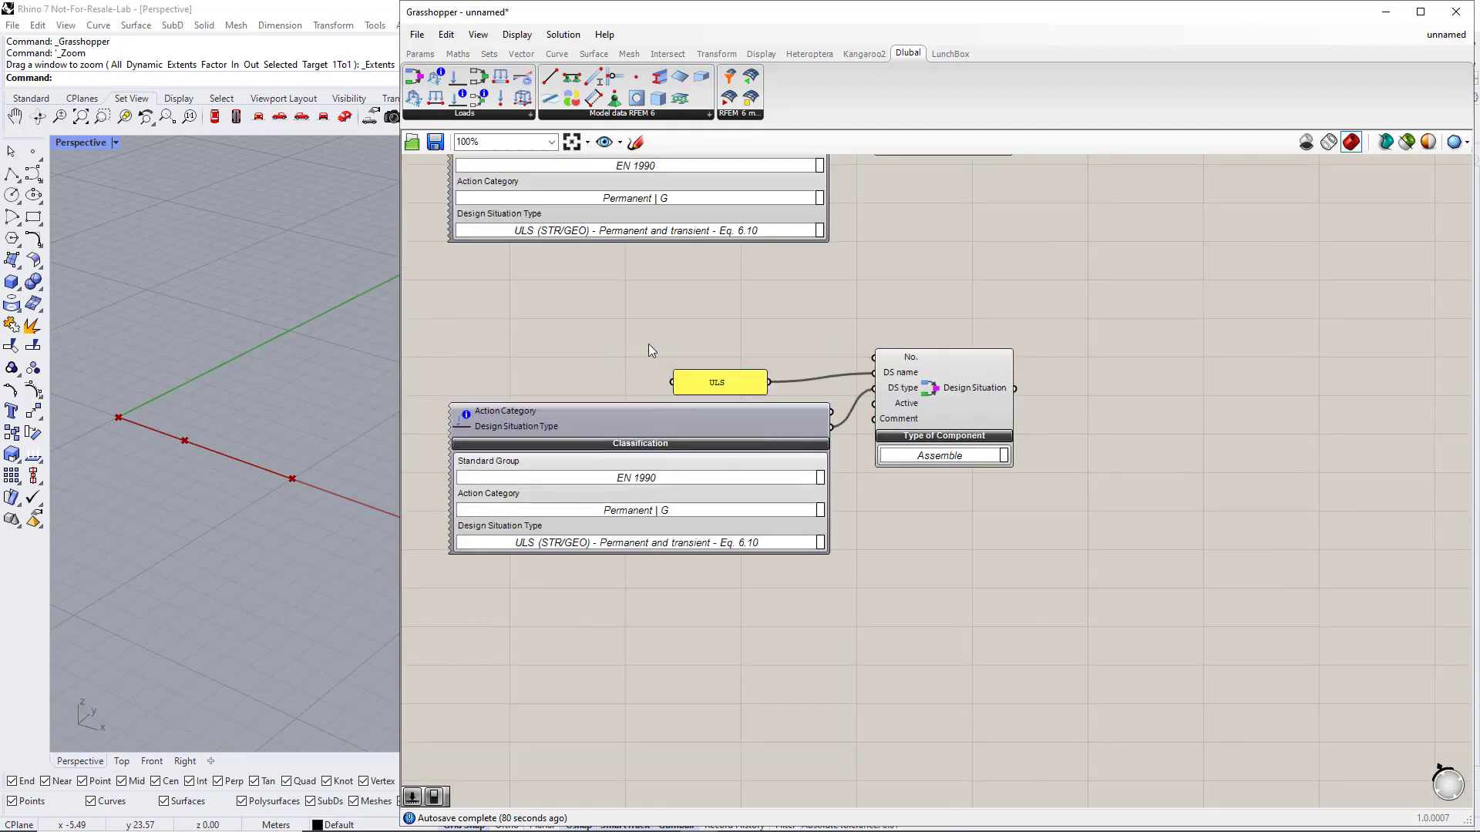
{"action": "double_click", "coordinate": [721, 347]}
{"action": "type", "text": "2"}
{"action": "key", "text": "Return"}
{"action": "left_click_drag", "start_coordinate": [785, 341], "coordinate": [864, 361]}
Change the text of the copied design situation name panel to "SLS"
{"action": "double_click", "coordinate": [723, 382]}
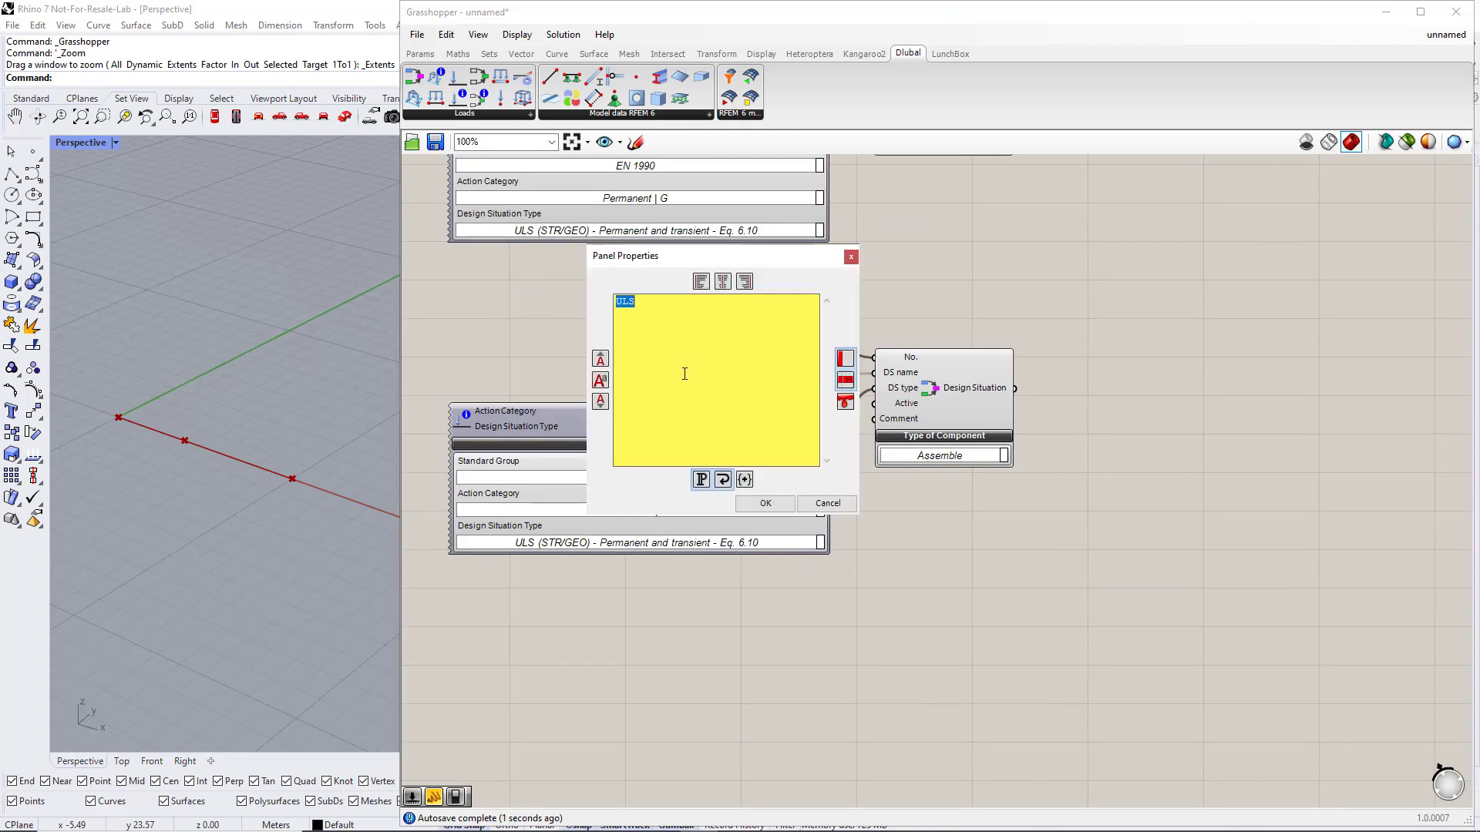
{"action": "left_click", "coordinate": [619, 303]}
{"action": "type", "text": "S"}
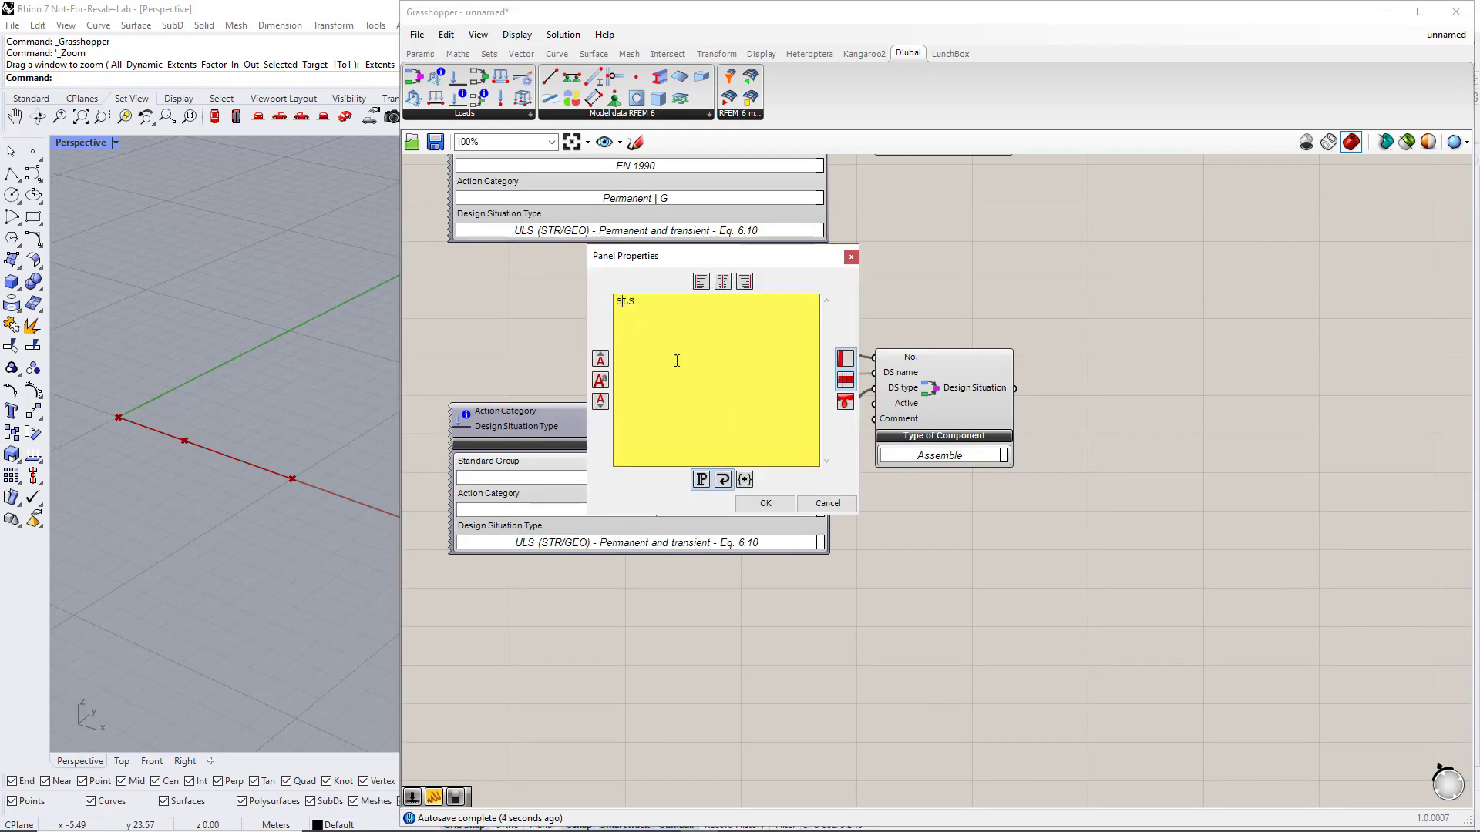
{"action": "left_click", "coordinate": [765, 505]}
{"action": "left_click", "coordinate": [786, 611]}
Choose SLS - Characteristic as the copied classification's design situation type
{"action": "right_click_drag", "start_coordinate": [796, 606], "coordinate": [825, 443]}
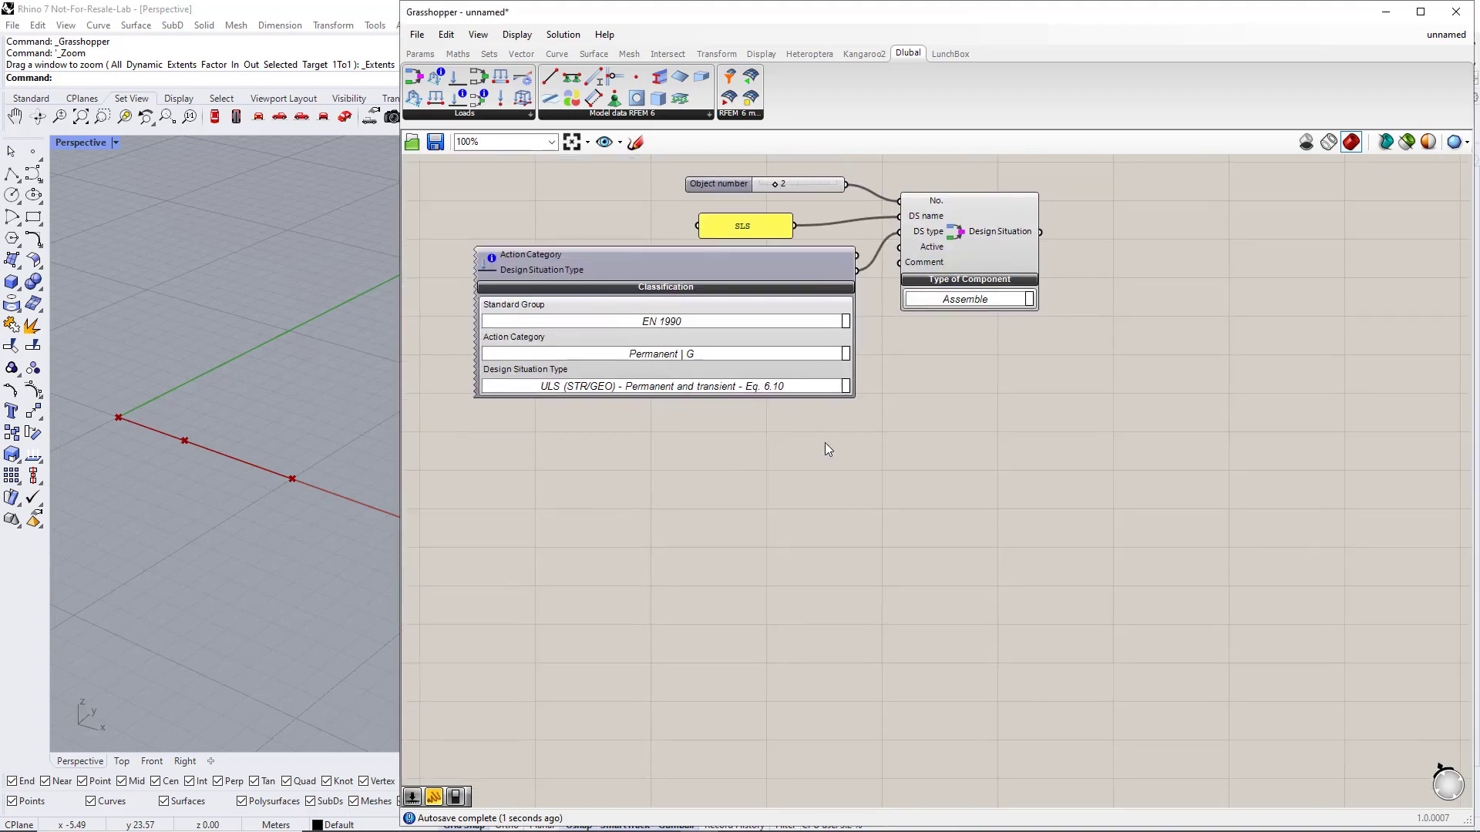
{"action": "left_click", "coordinate": [848, 386]}
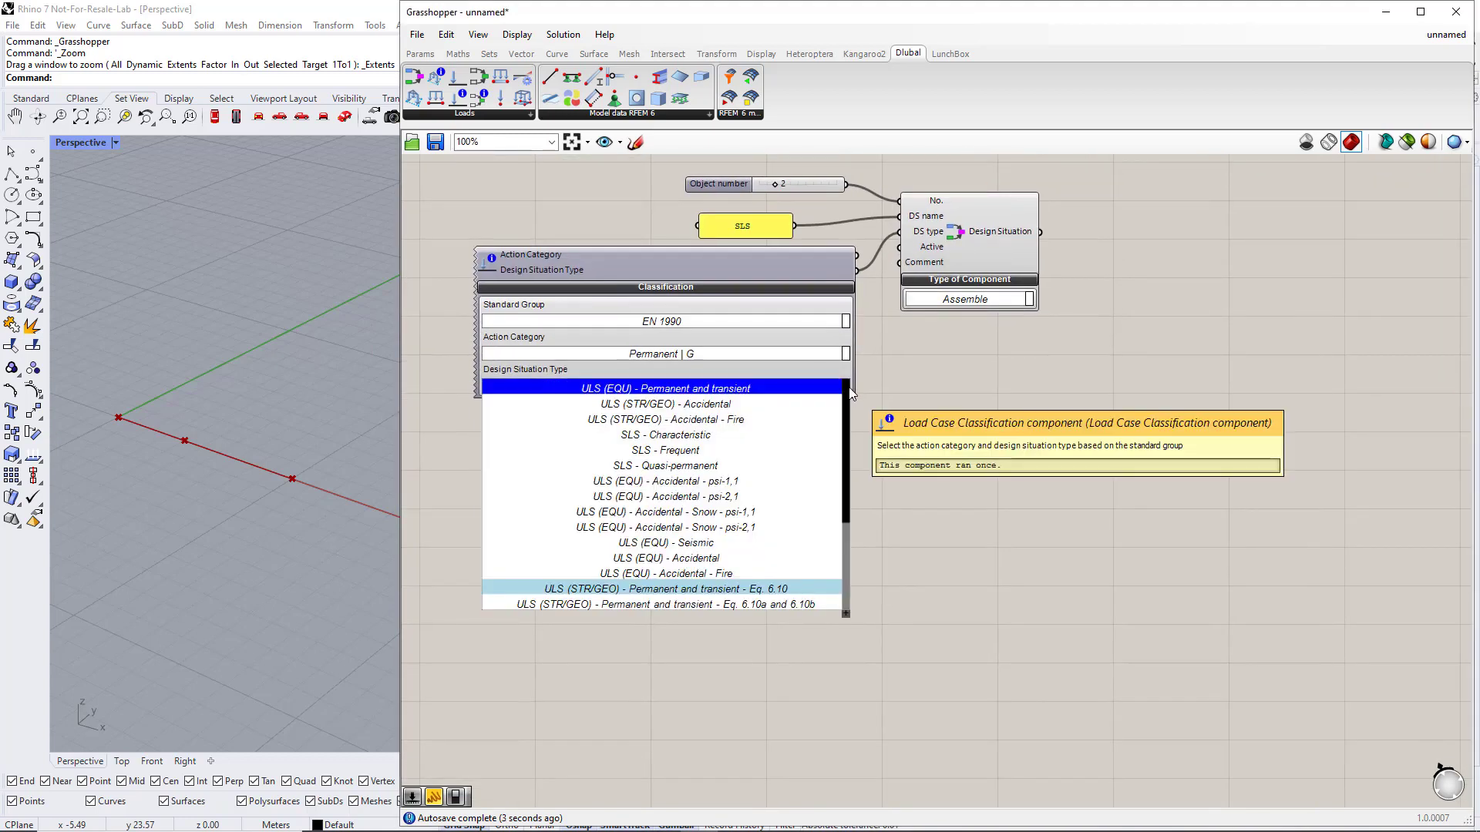
{"action": "left_click", "coordinate": [739, 434]}
{"action": "scroll", "coordinate": [999, 431], "scroll_direction": "down", "scroll_amount": 5}
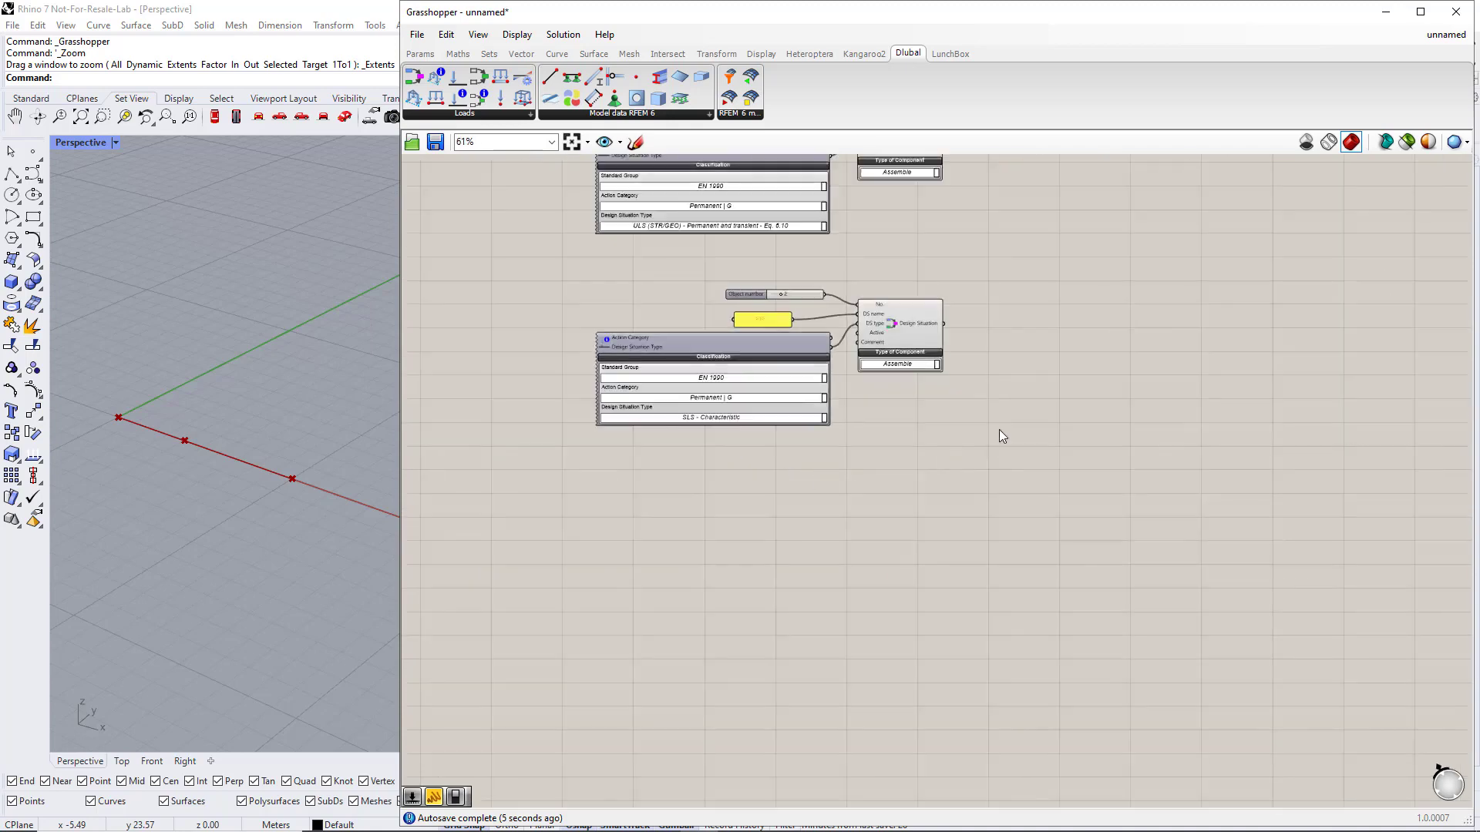
{"action": "left_click", "coordinate": [959, 469]}
Add the outputs of both Design Situation components to the Input of the grouped RFEM component
{"action": "scroll", "coordinate": [822, 586], "scroll_direction": "up", "scroll_amount": 4}
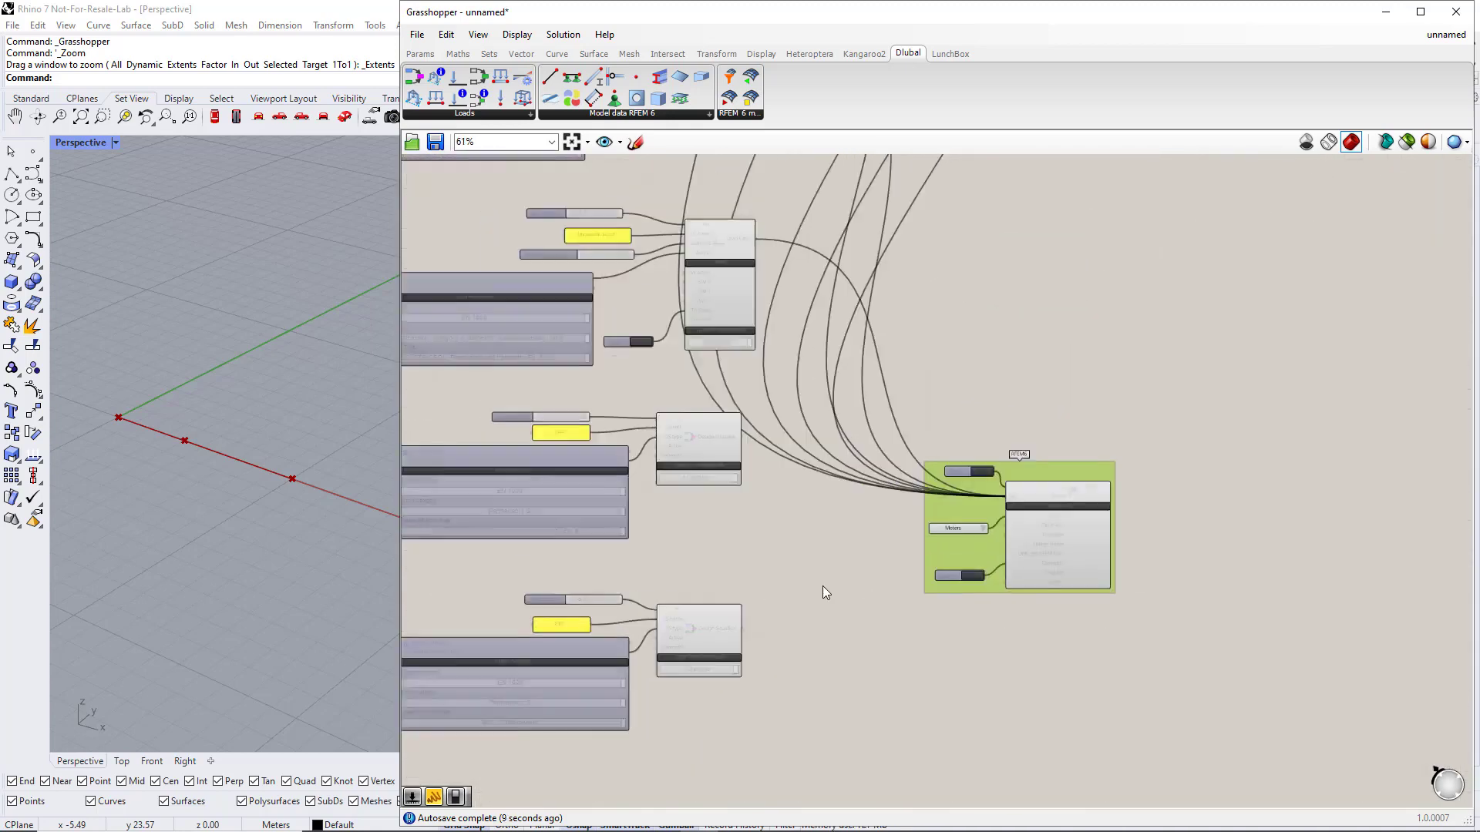
{"action": "left_click_drag", "start_coordinate": [709, 379], "coordinate": [1075, 461], "text": "shift"}
{"action": "left_click_drag", "start_coordinate": [711, 644], "coordinate": [1085, 461], "text": "shift"}
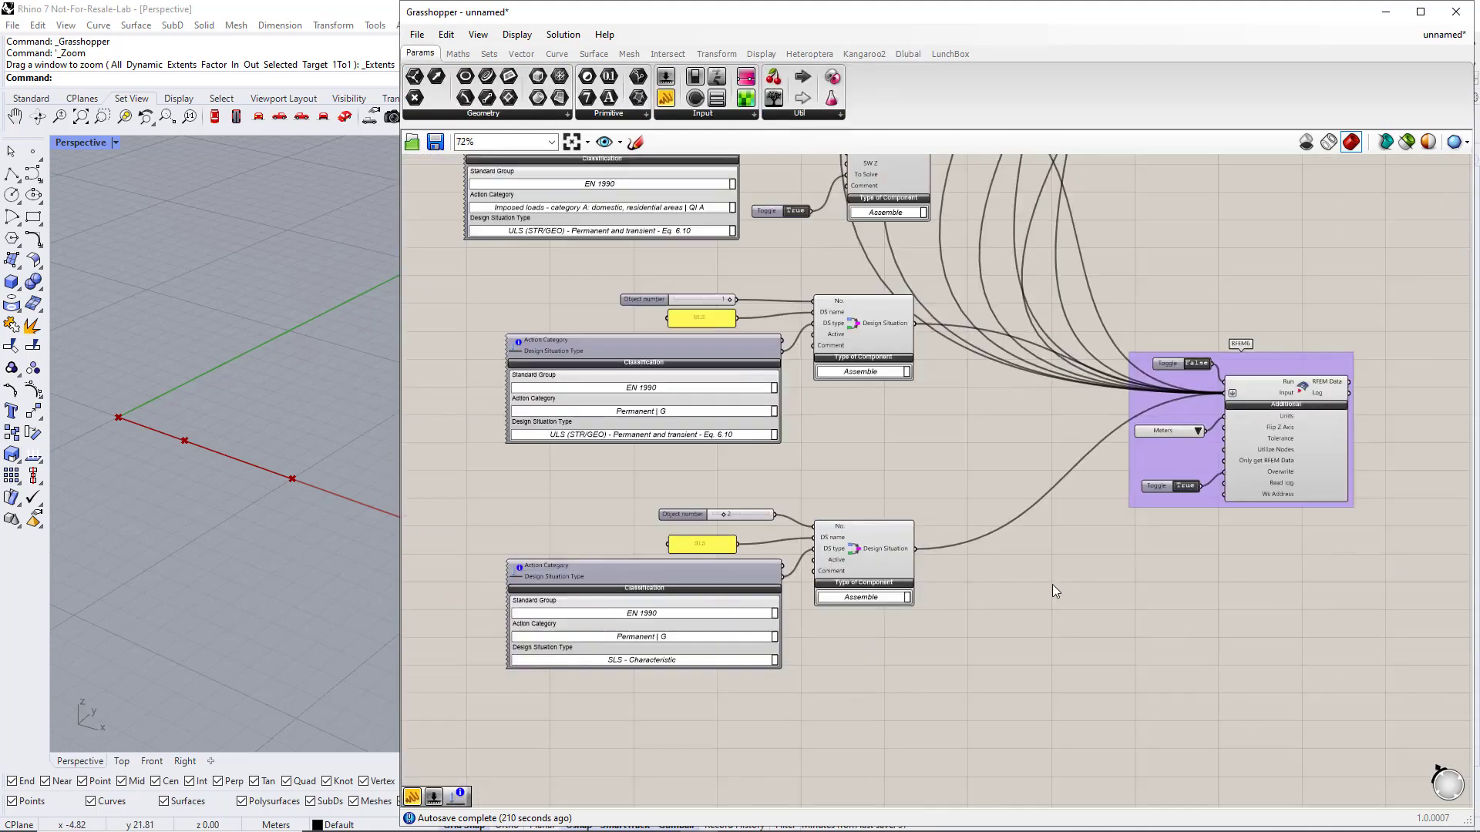
Place a Load Combination component below the design situations and a Load Combination Items component beside it
{"action": "scroll", "coordinate": [1051, 584], "scroll_direction": "down", "scroll_amount": 2}
{"action": "right_click_drag", "start_coordinate": [1093, 600], "coordinate": [952, 493]}
{"action": "scroll", "coordinate": [1000, 535], "scroll_direction": "down", "scroll_amount": 1}
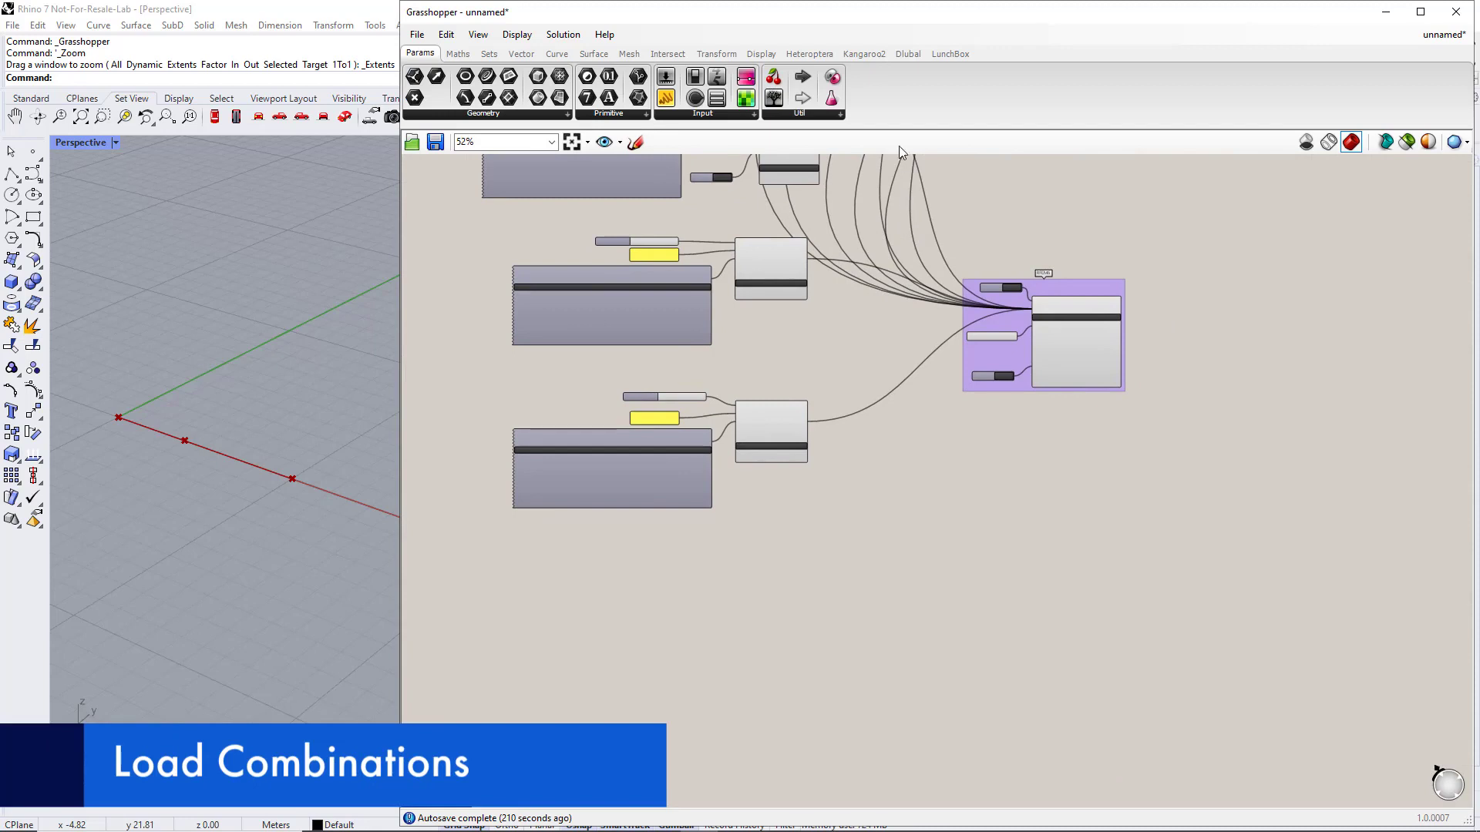
{"action": "left_click", "coordinate": [902, 57]}
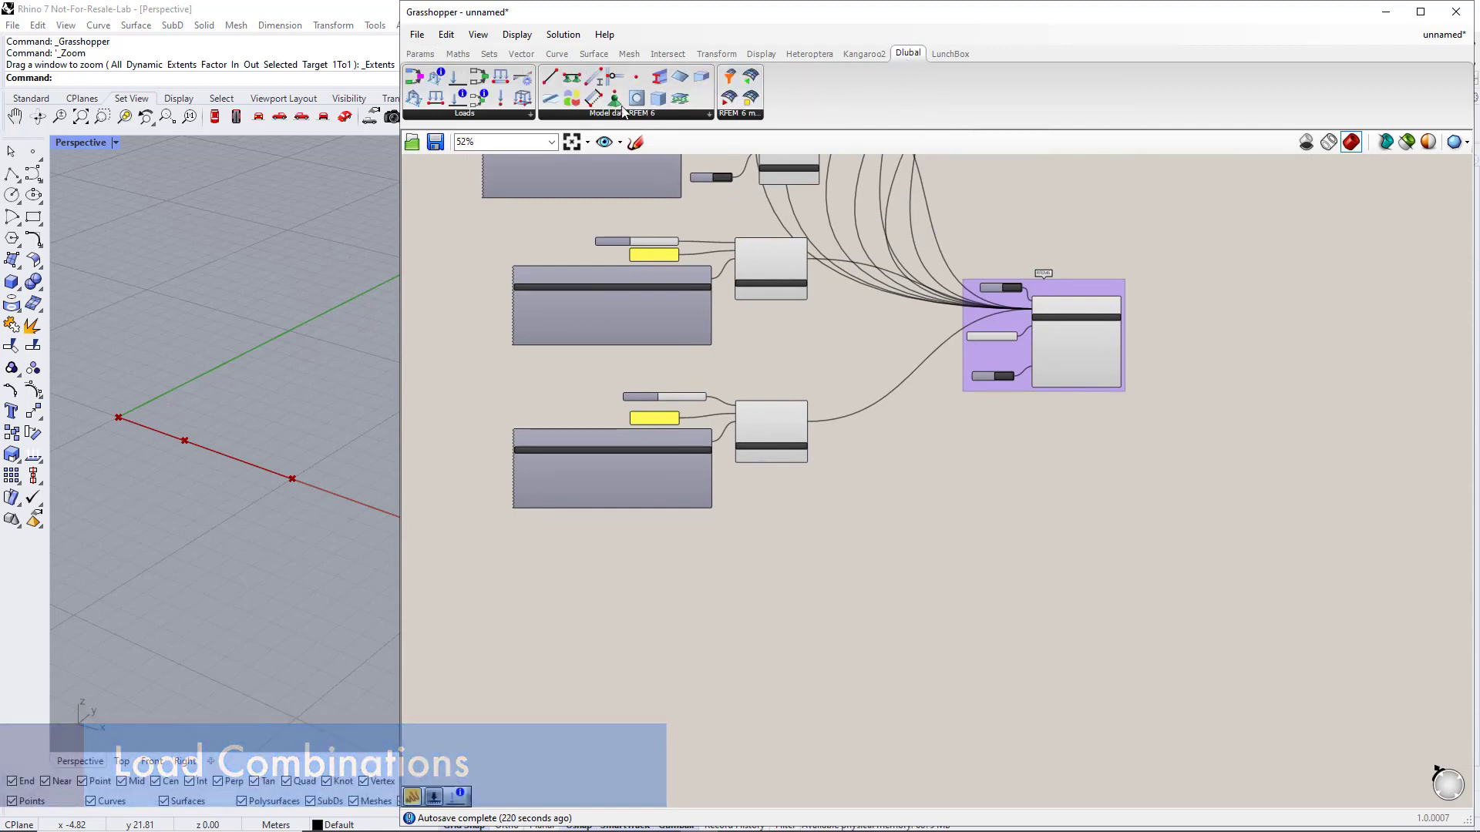
{"action": "left_click_drag", "start_coordinate": [478, 78], "coordinate": [1123, 633]}
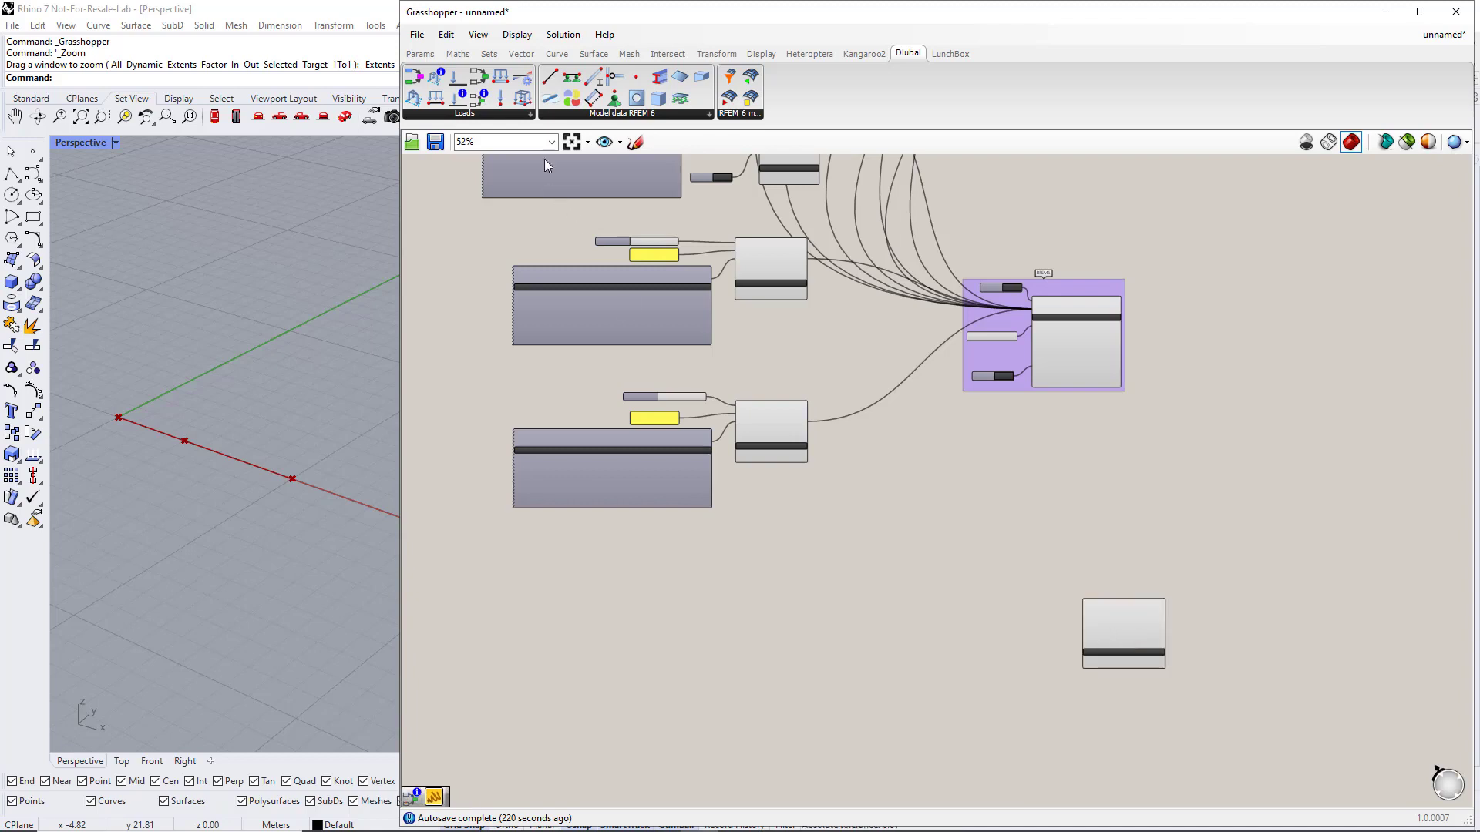
{"action": "left_click_drag", "start_coordinate": [483, 98], "coordinate": [745, 398]}
{"action": "left_click_drag", "start_coordinate": [927, 635], "coordinate": [927, 640]}
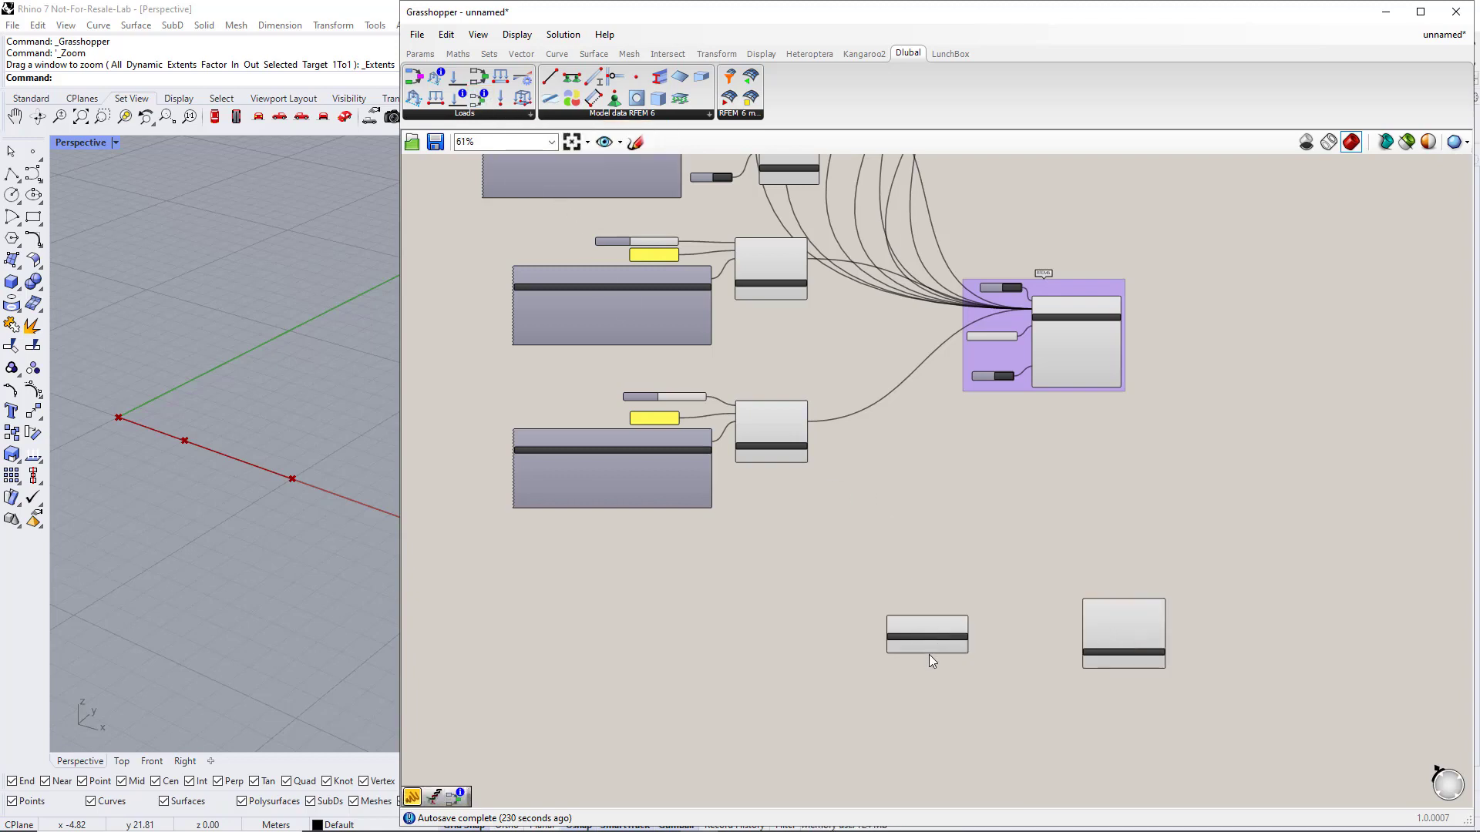
{"action": "scroll", "coordinate": [928, 654], "scroll_direction": "up", "scroll_amount": 2}
{"action": "right_click_drag", "start_coordinate": [964, 611], "coordinate": [928, 562]}
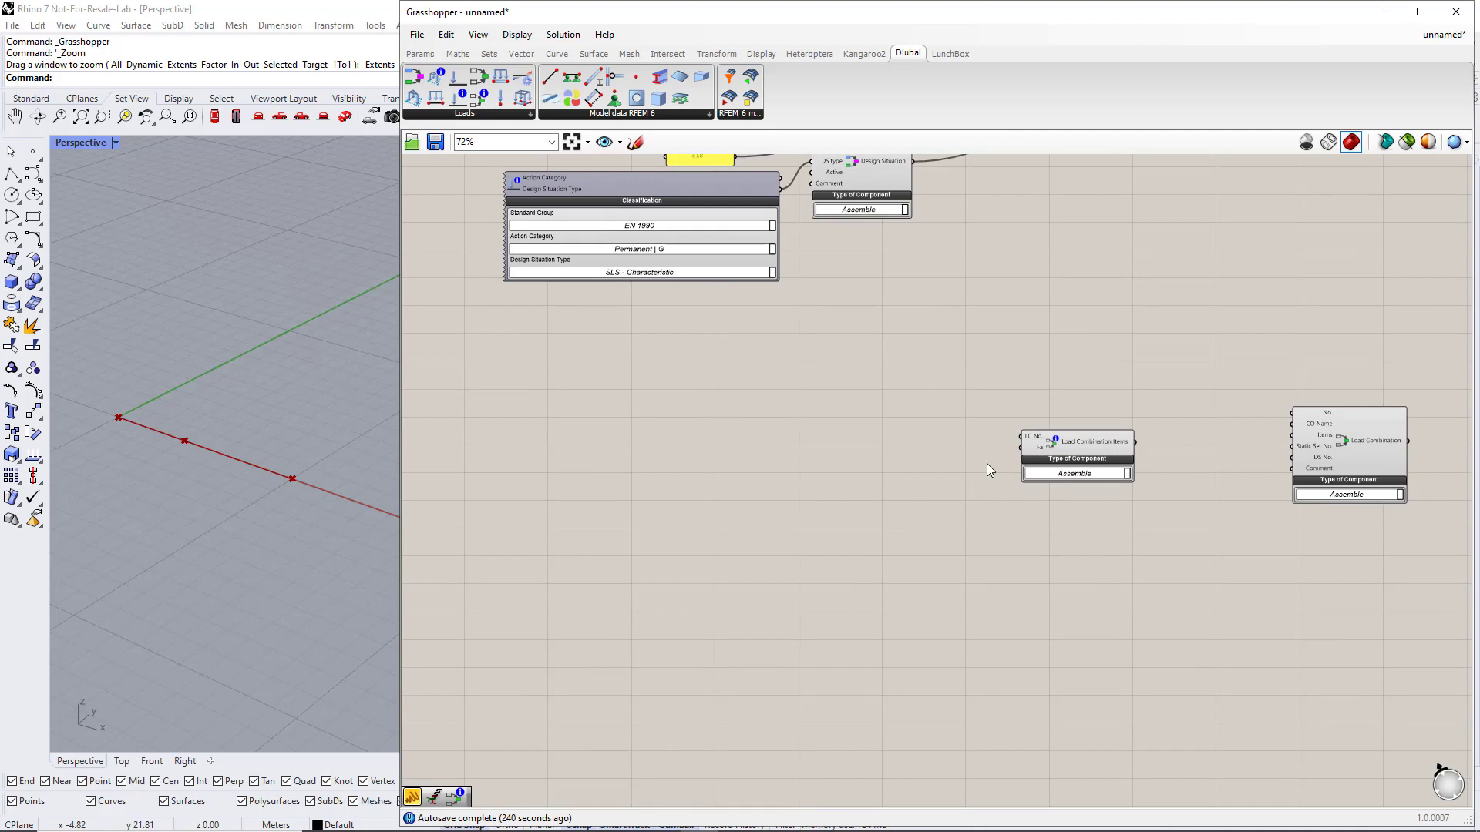
Add a panel below the SLS classification, turn off its Multiline Data option and enter 1 as its content
{"action": "left_click", "coordinate": [427, 56]}
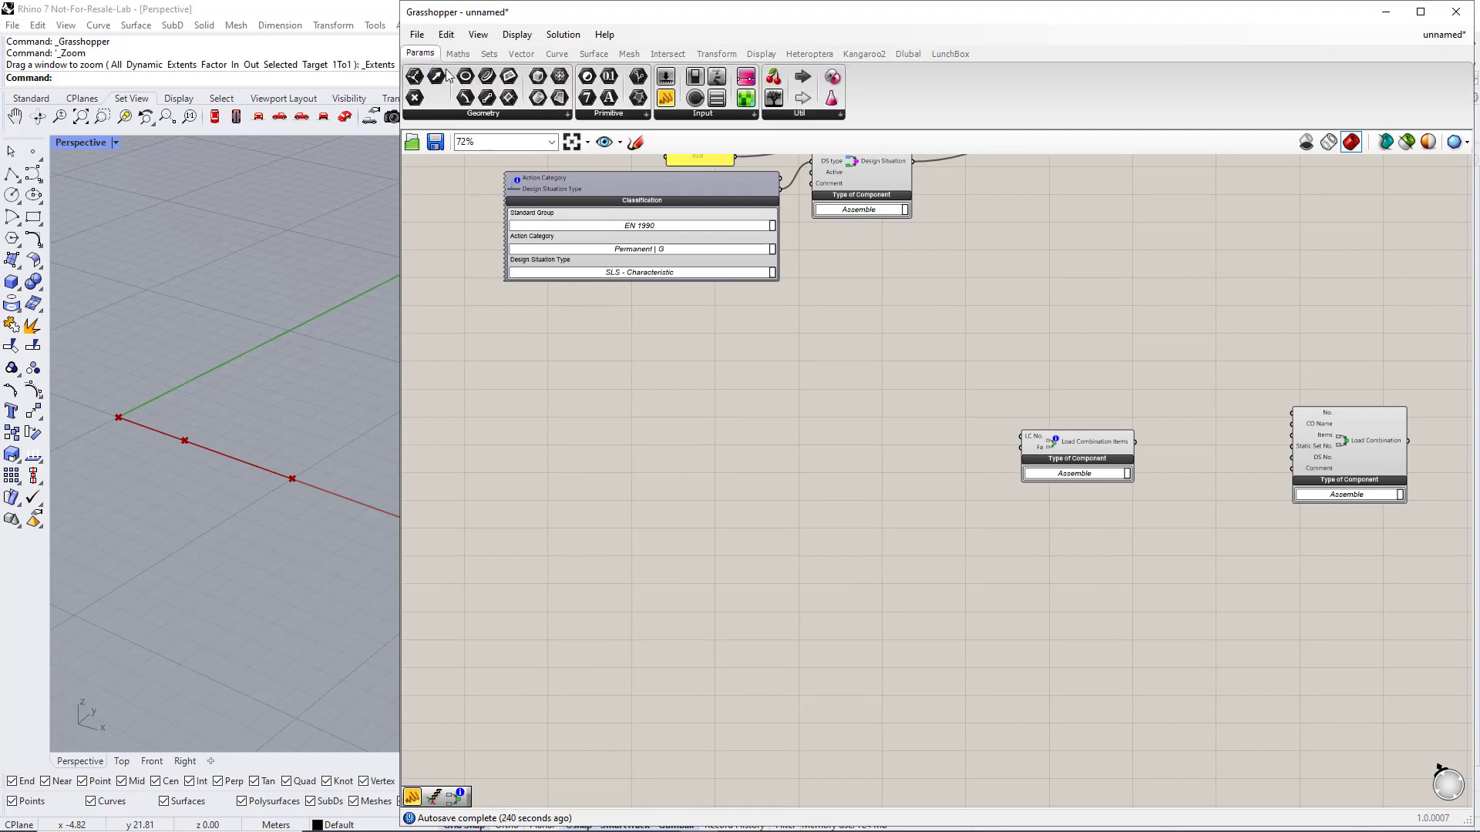
{"action": "left_click_drag", "start_coordinate": [668, 106], "coordinate": [717, 387]}
{"action": "right_click", "coordinate": [718, 388]}
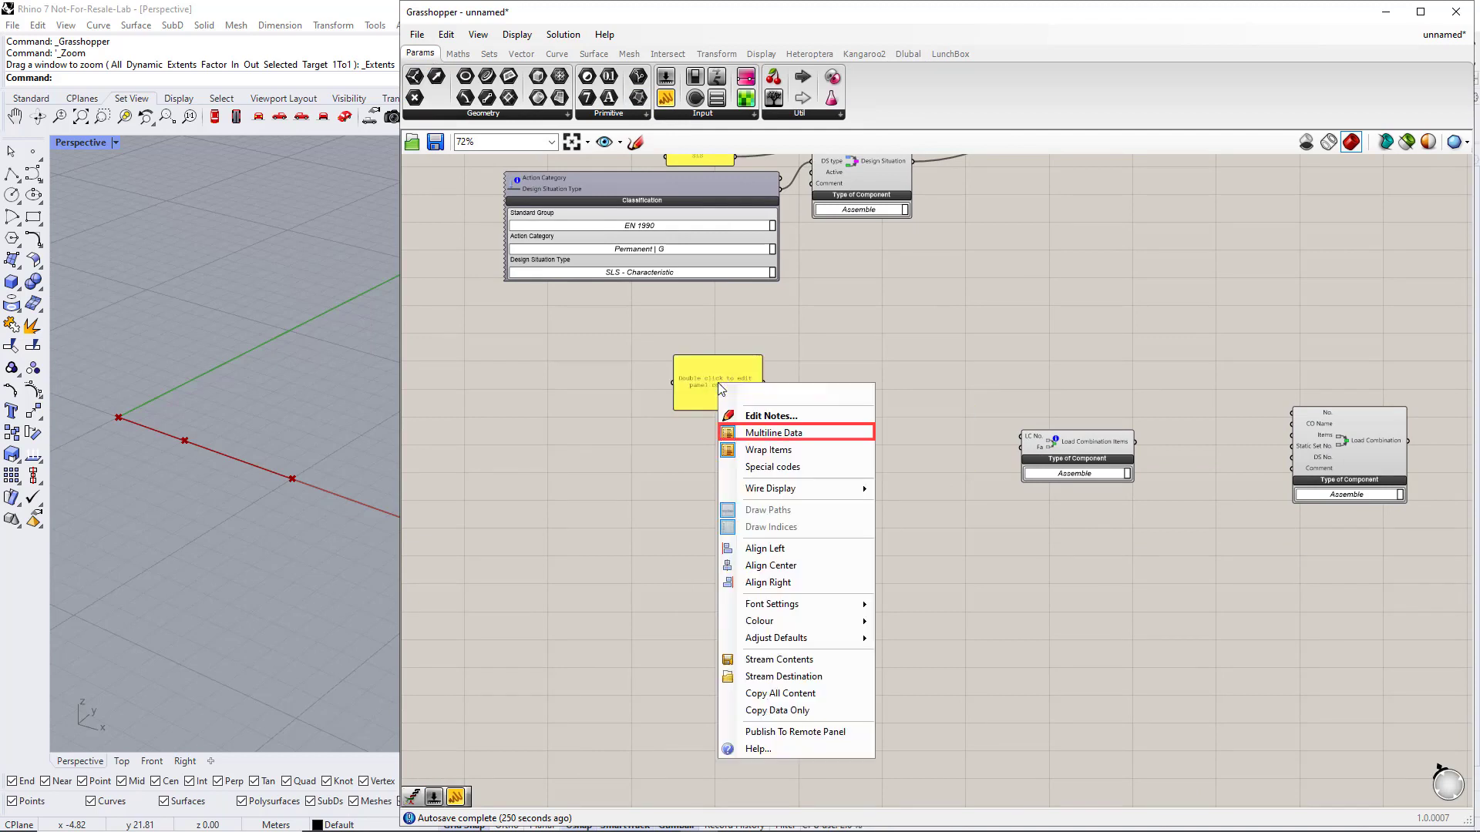
{"action": "left_click", "coordinate": [759, 433]}
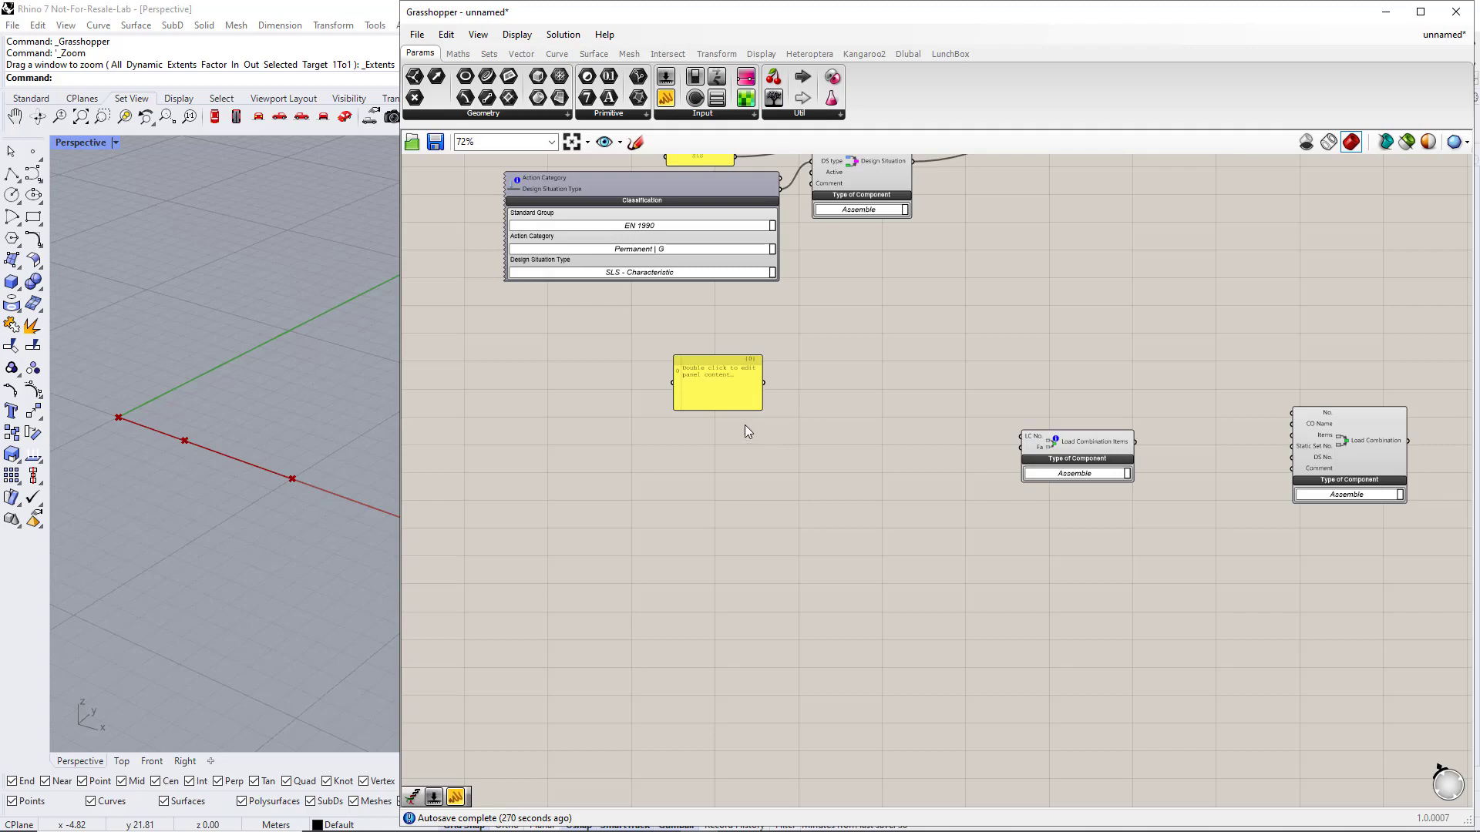
{"action": "double_click", "coordinate": [719, 387]}
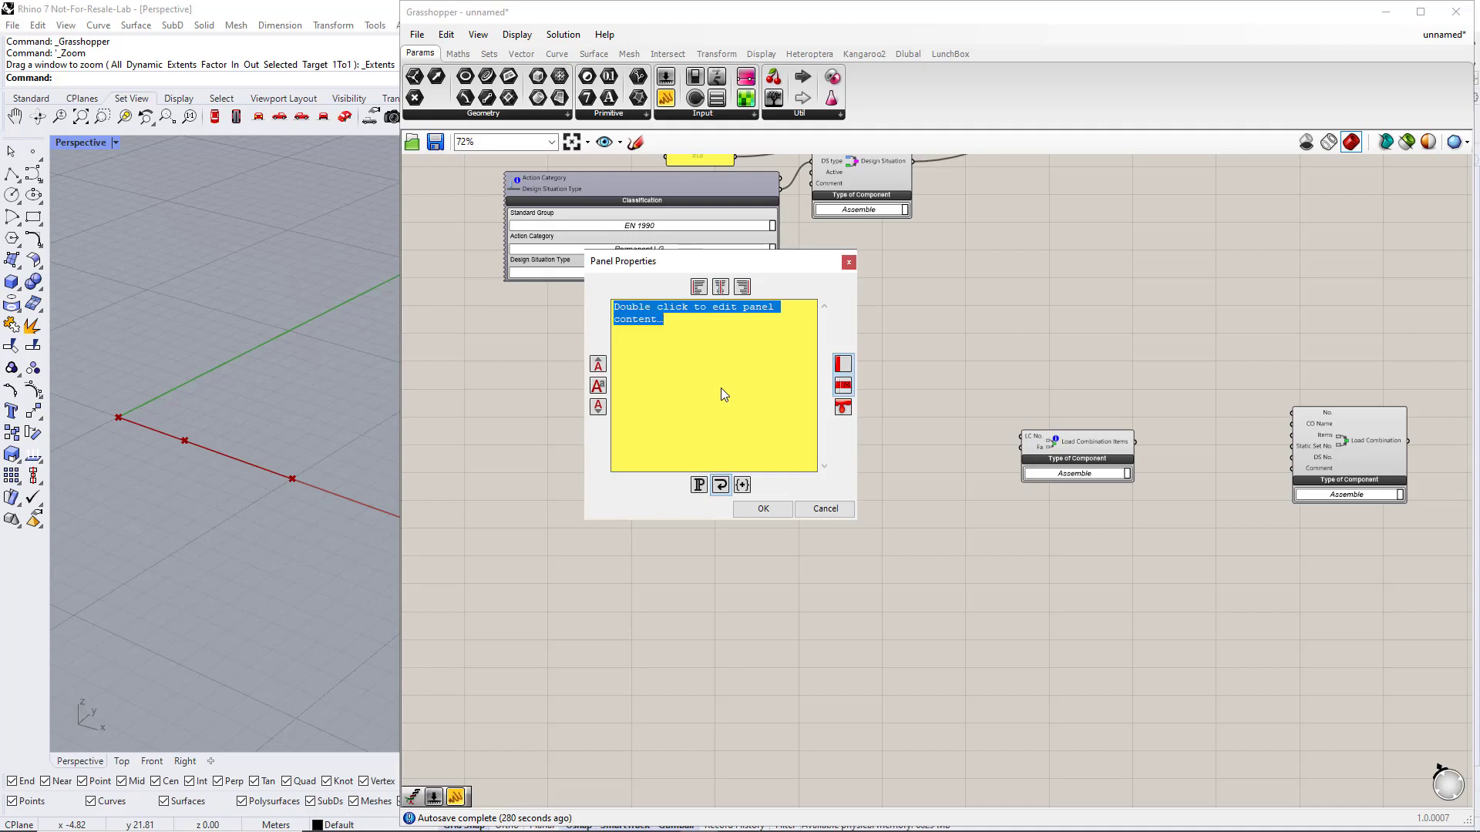
{"action": "type", "text": "1"}
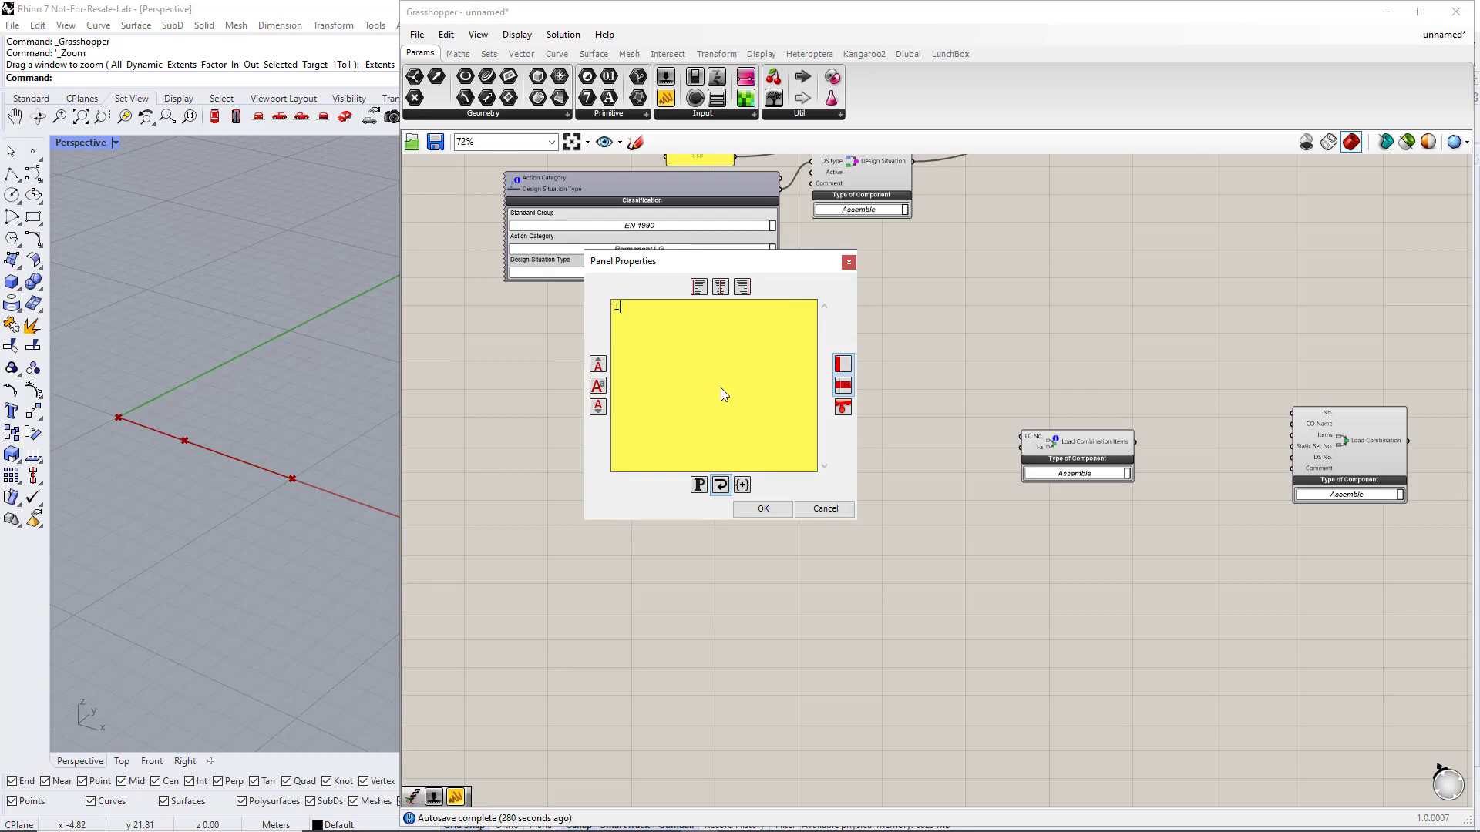
{"action": "left_click", "coordinate": [762, 509]}
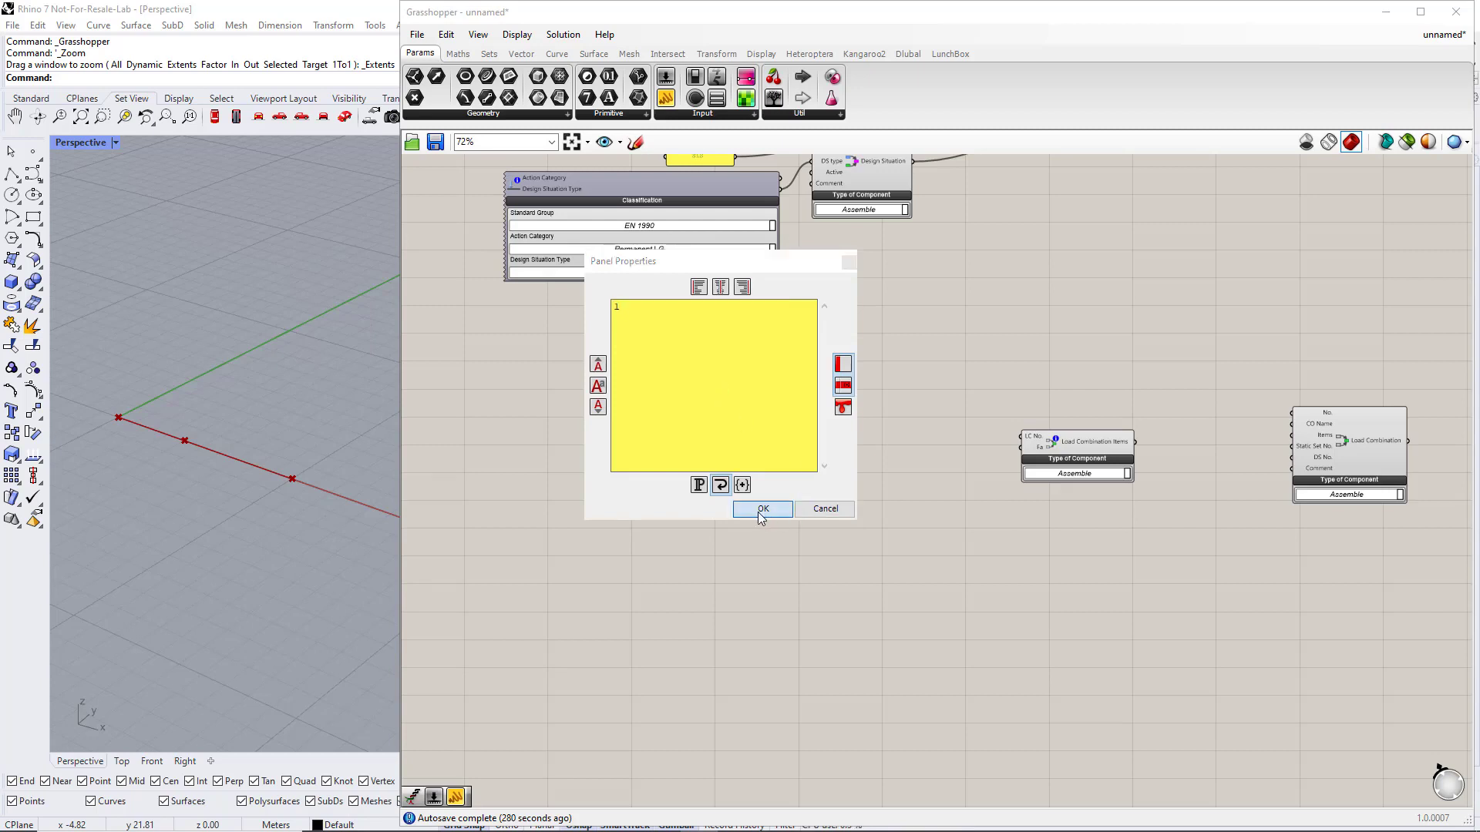
Duplicate the panel directly below and set its content to 1 and 2 on separate lines
{"action": "left_click_drag", "start_coordinate": [741, 407], "coordinate": [739, 486], "text": "alt"}
{"action": "double_click", "coordinate": [738, 485]}
{"action": "left_click", "coordinate": [672, 418]}
{"action": "key", "text": "Return"}
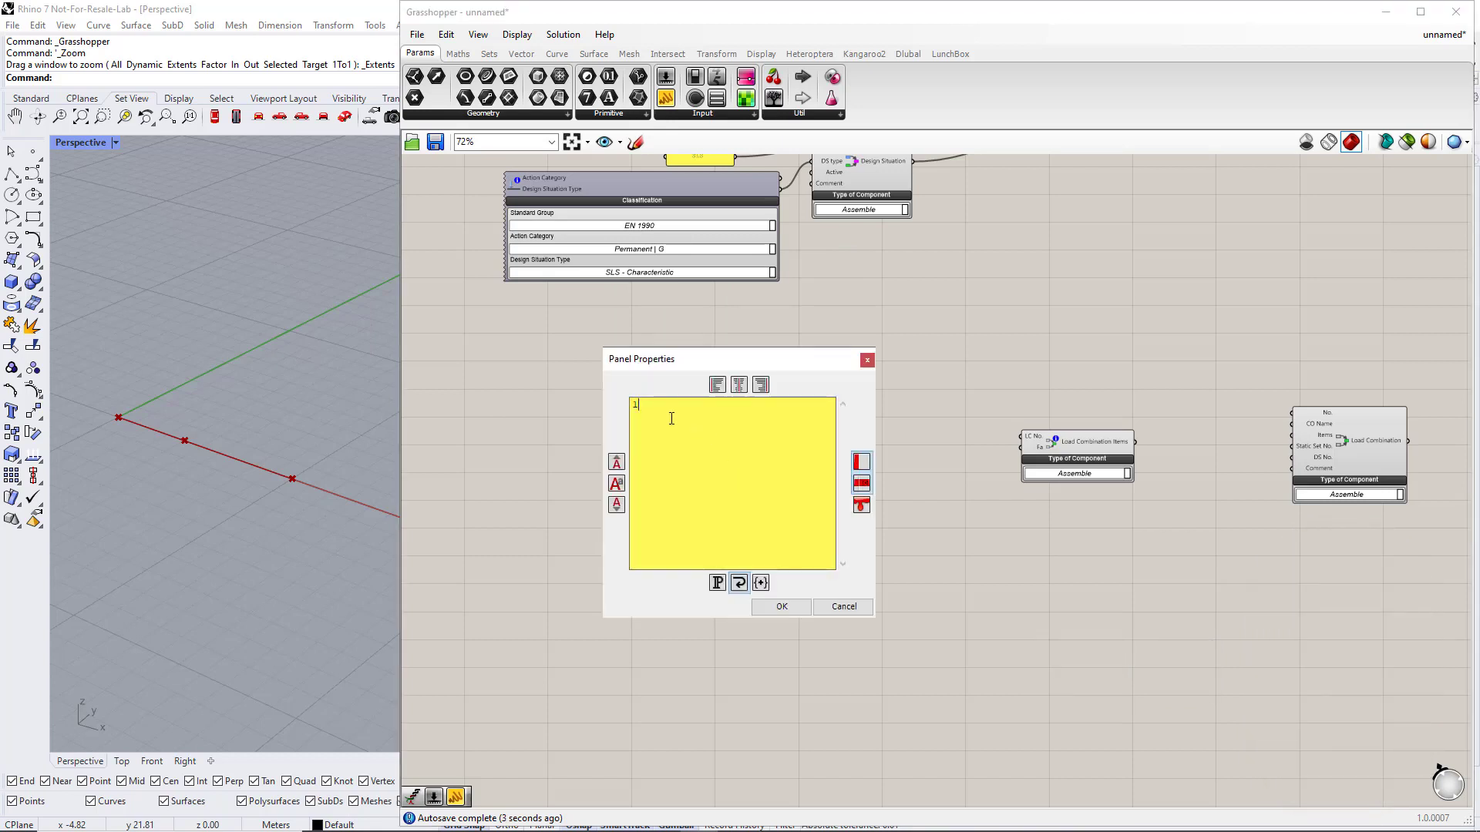
{"action": "left_click", "coordinate": [781, 606]}
{"action": "left_click", "coordinate": [738, 503]}
{"action": "left_click", "coordinate": [738, 465]}
{"action": "scroll", "coordinate": [738, 455], "scroll_direction": "up", "scroll_amount": 2}
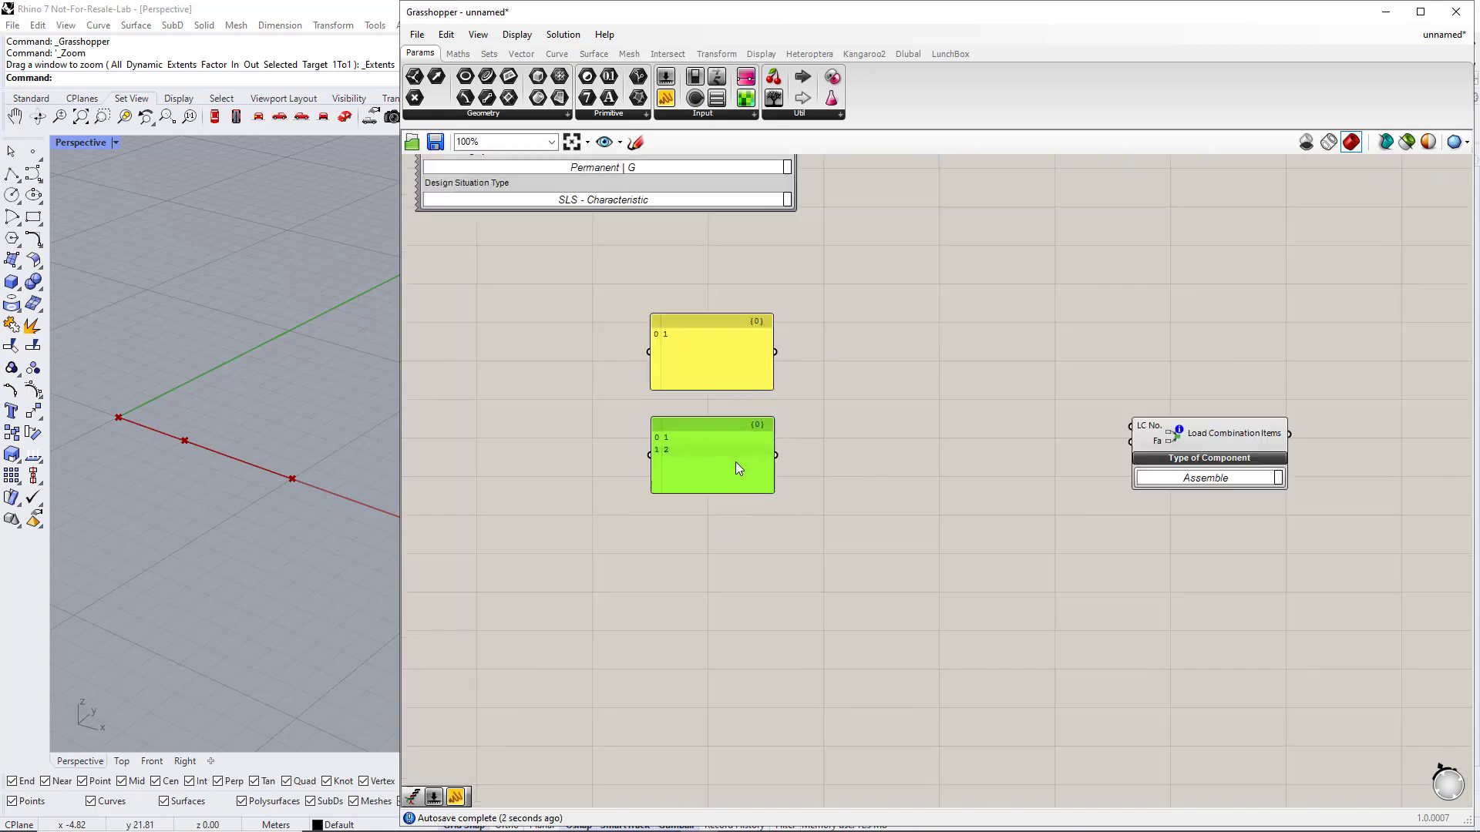
Place a Scribble note beside the two panels and set its text to "ULS Combos"
{"action": "right_click_drag", "start_coordinate": [613, 494], "coordinate": [691, 493]}
{"action": "left_click", "coordinate": [682, 484]}
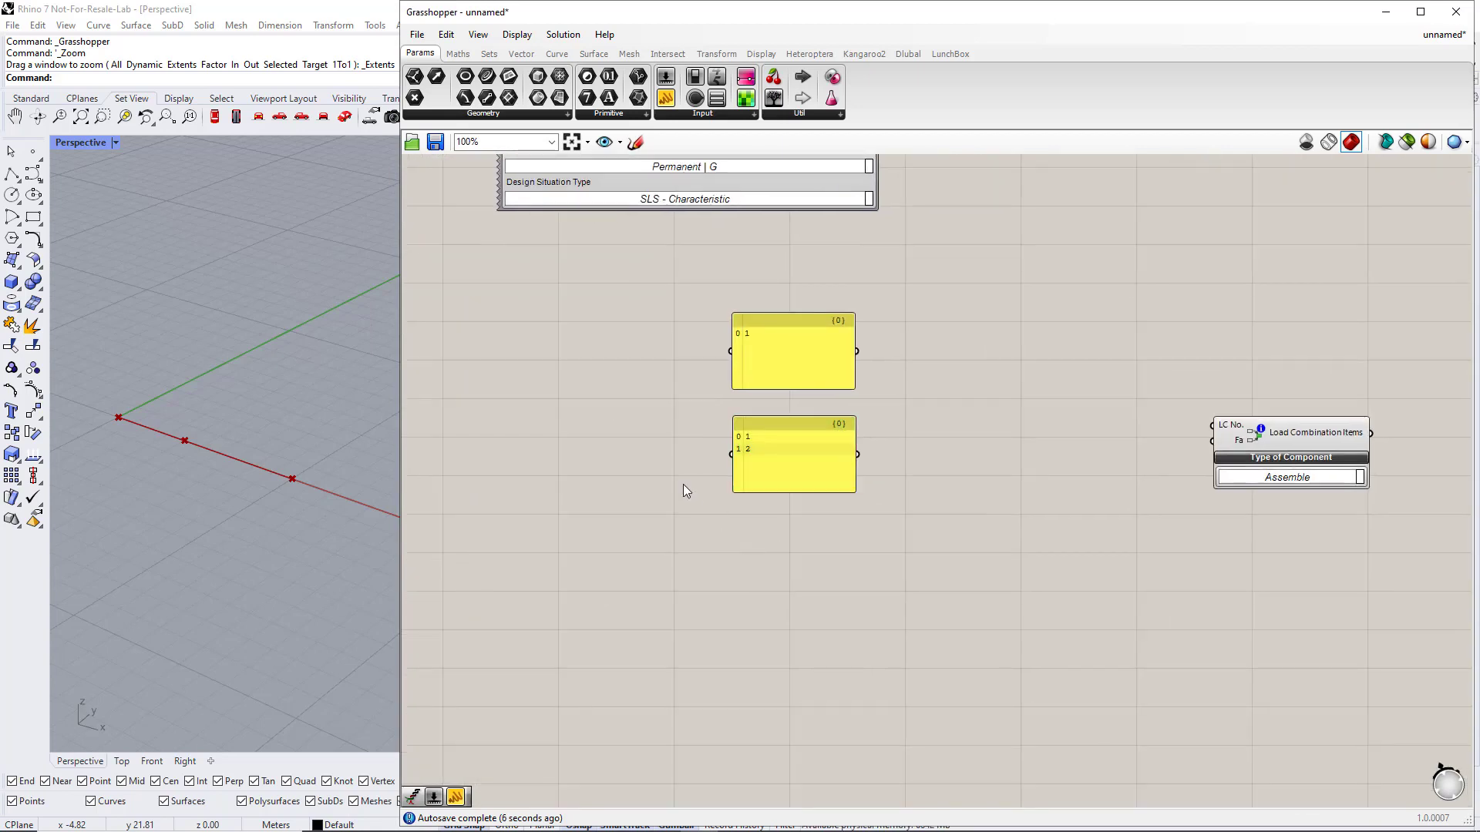
{"action": "left_click", "coordinate": [812, 117]}
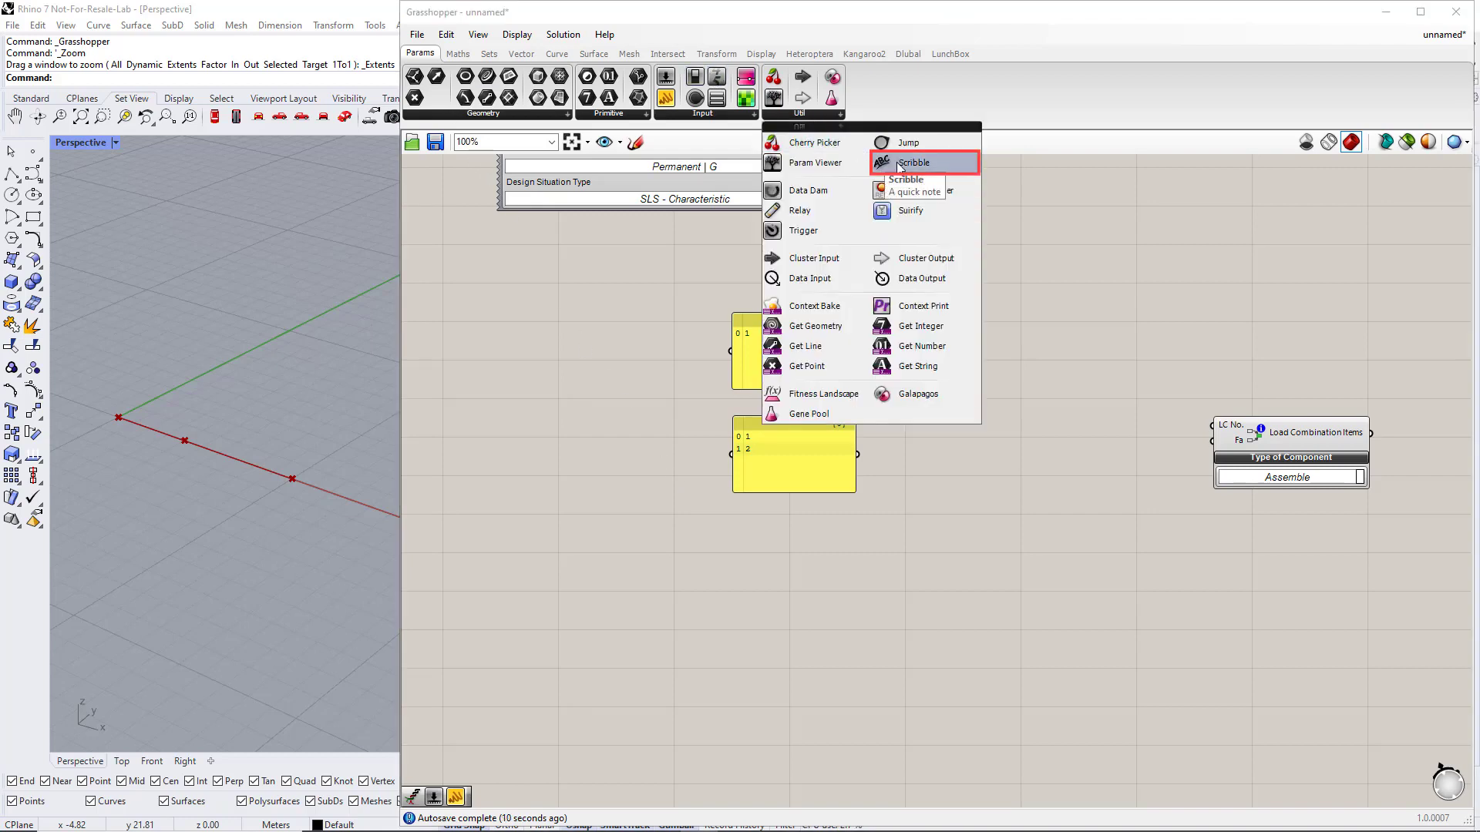
{"action": "left_click_drag", "start_coordinate": [895, 162], "coordinate": [894, 165]}
{"action": "left_click", "coordinate": [630, 409]}
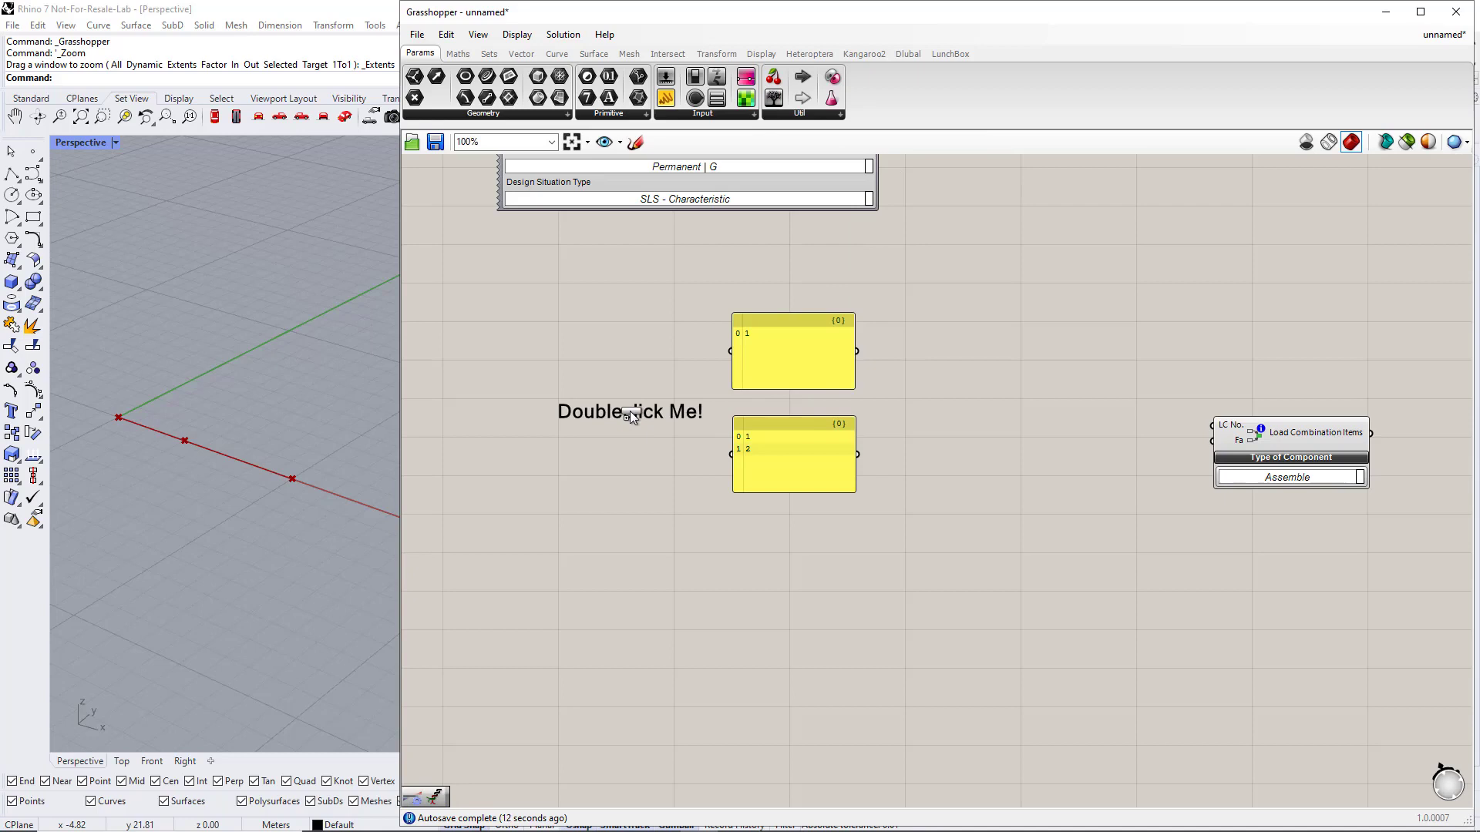
{"action": "double_click", "coordinate": [630, 412]}
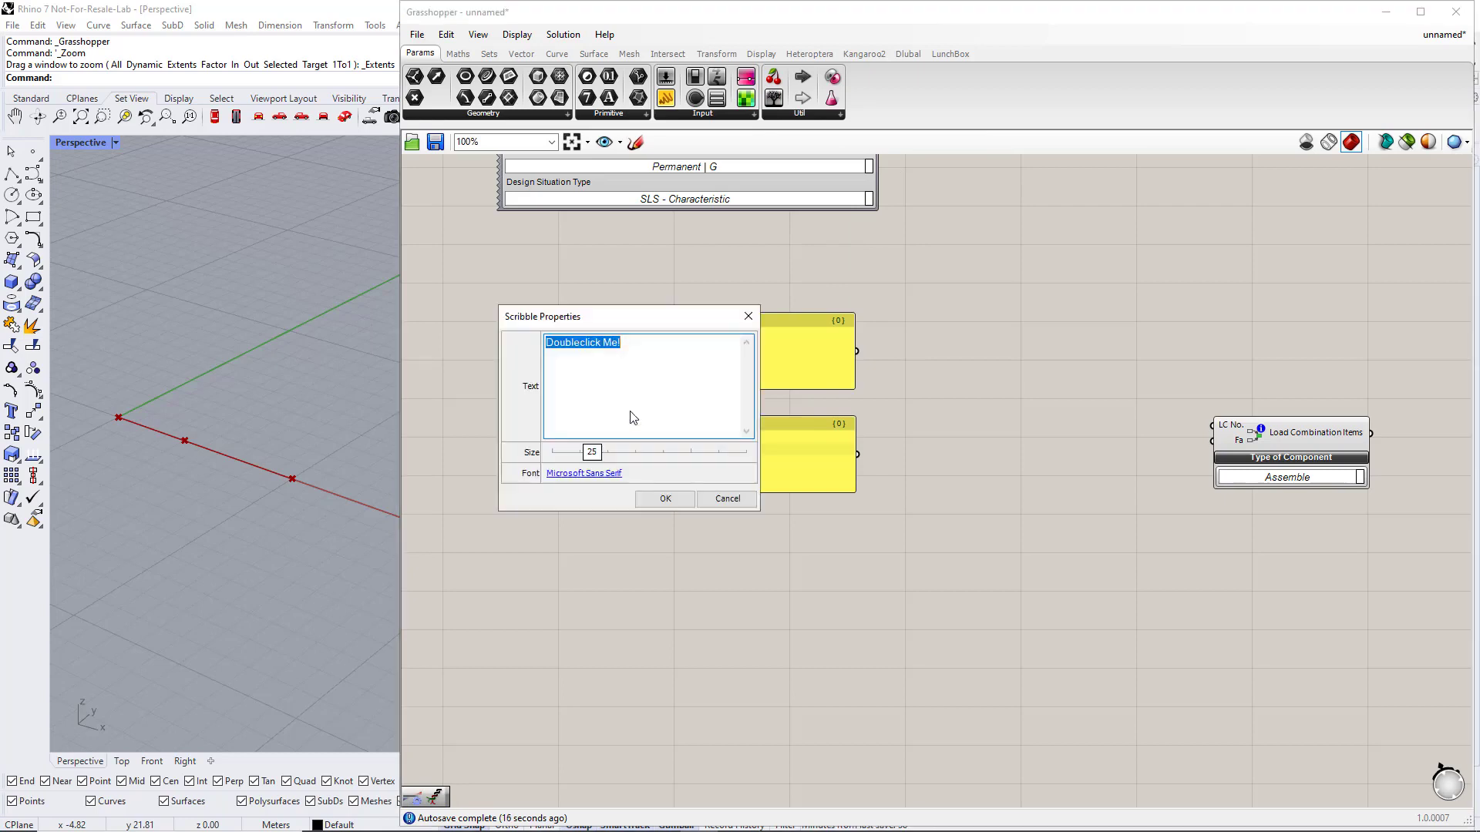
{"action": "type", "text": "ULS Combos"}
{"action": "left_click", "coordinate": [664, 499]}
Group the ULS Combos note with the two load case panels
{"action": "mouse_move", "coordinate": [880, 554]}
{"action": "left_mouse_down"}
{"action": "mouse_move", "coordinate": [832, 493]}
{"action": "mouse_move", "coordinate": [493, 281]}
{"action": "left_mouse_up"}
{"action": "key", "text": "ctrl+g"}
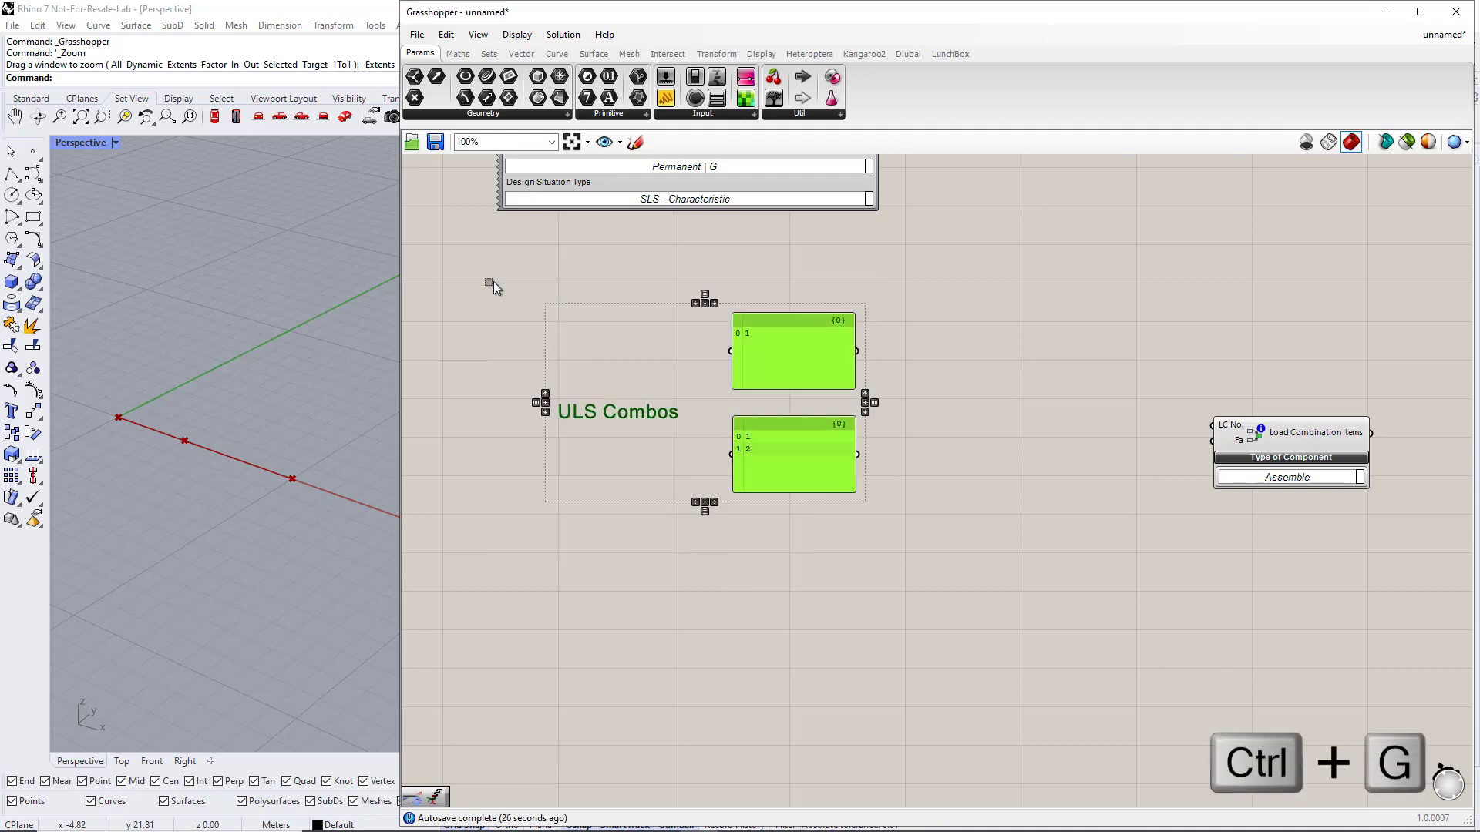
{"action": "key", "text": "ctrl+g"}
Duplicate the ULS Combos note and its two panels below the original and group the copies
{"action": "right_click_drag", "start_coordinate": [790, 600], "coordinate": [751, 416]}
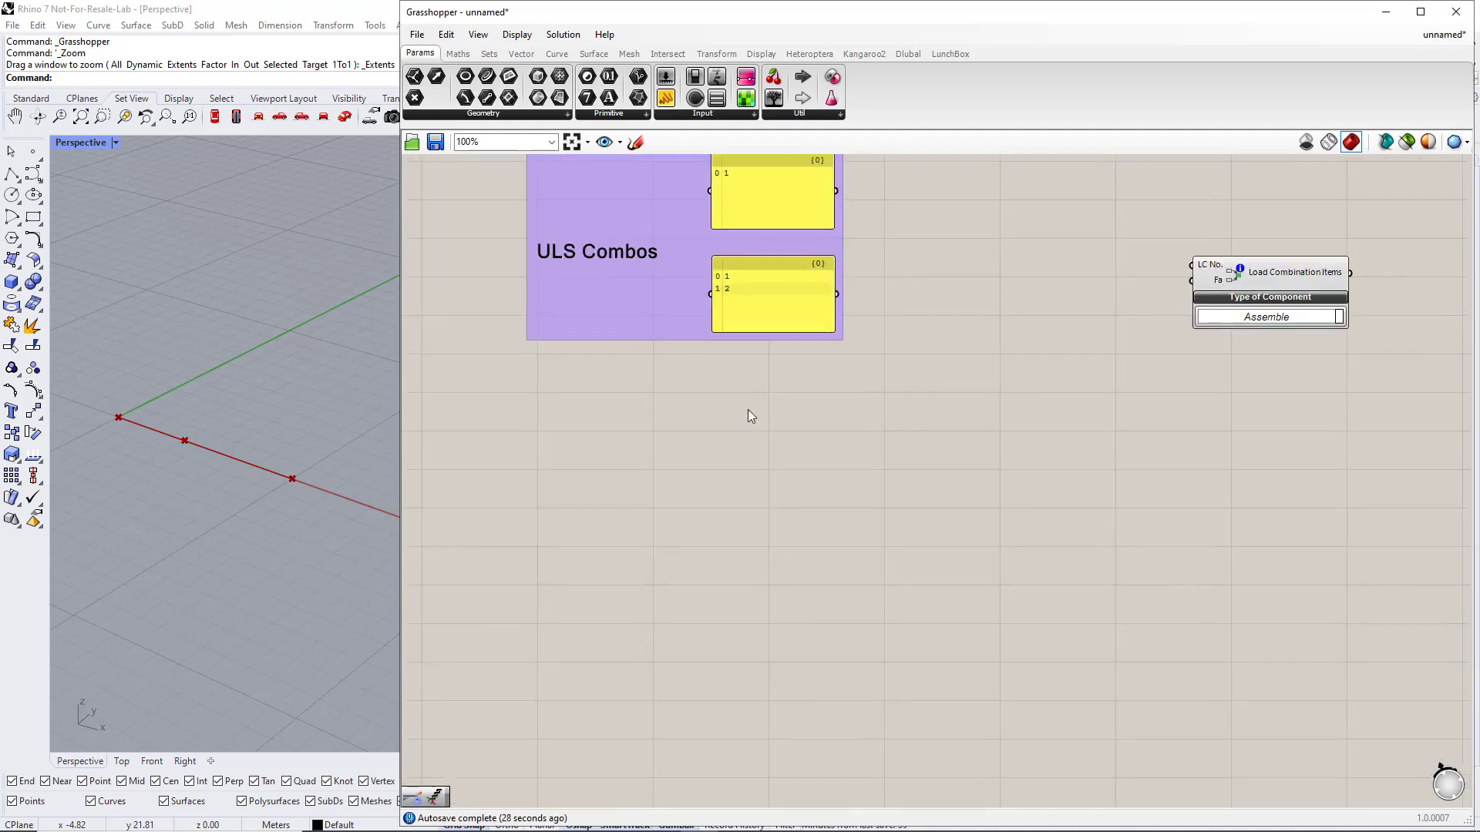
{"action": "left_click_drag", "start_coordinate": [672, 294], "coordinate": [651, 564], "text": "alt"}
{"action": "left_click_drag", "start_coordinate": [751, 495], "coordinate": [927, 370]}
{"action": "key", "text": "ctrl+g"}
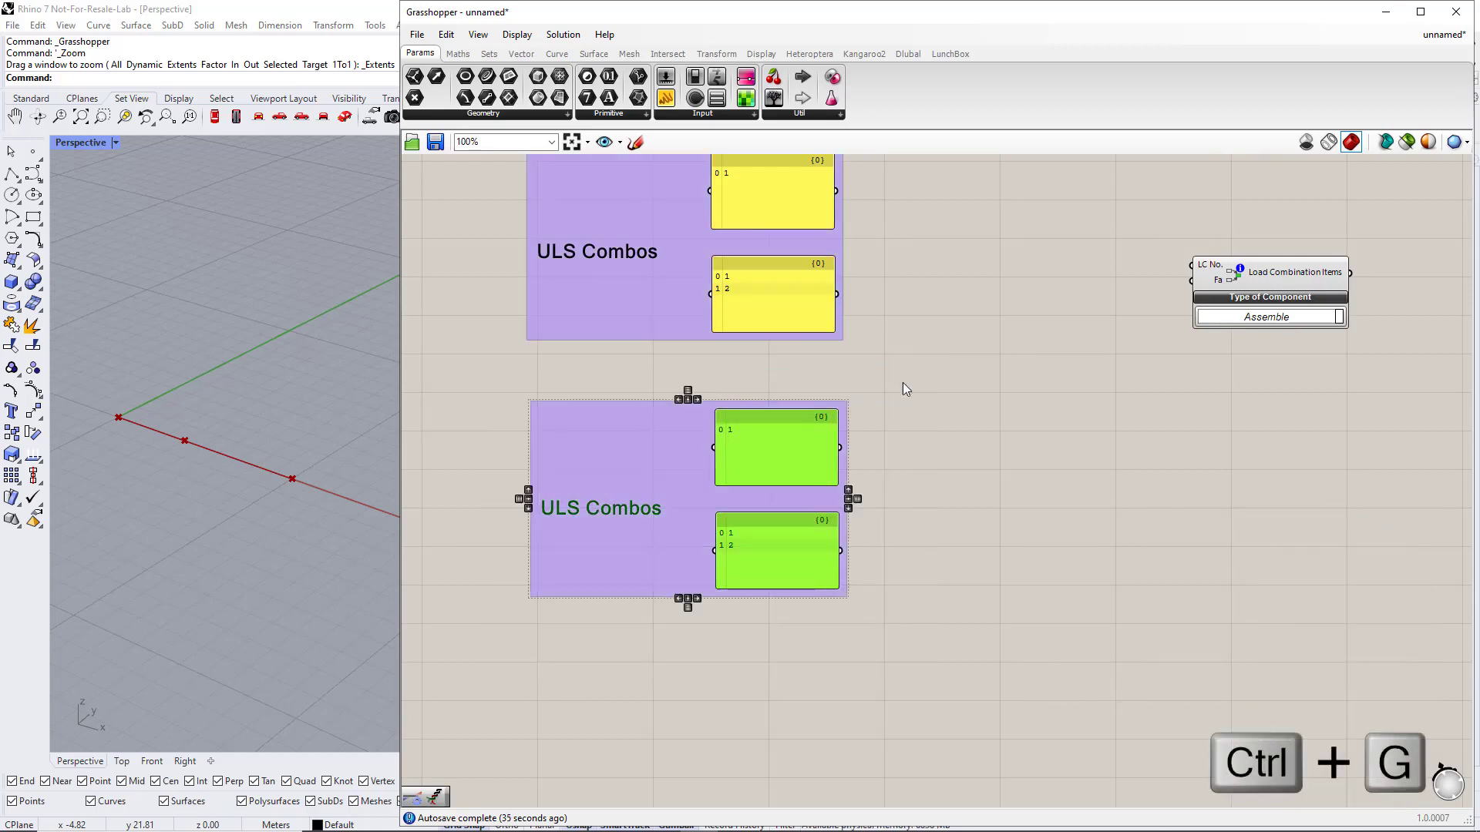
Change the duplicated Scribble note's text in the lower group to "SLS Combos"
{"action": "double_click", "coordinate": [625, 511]}
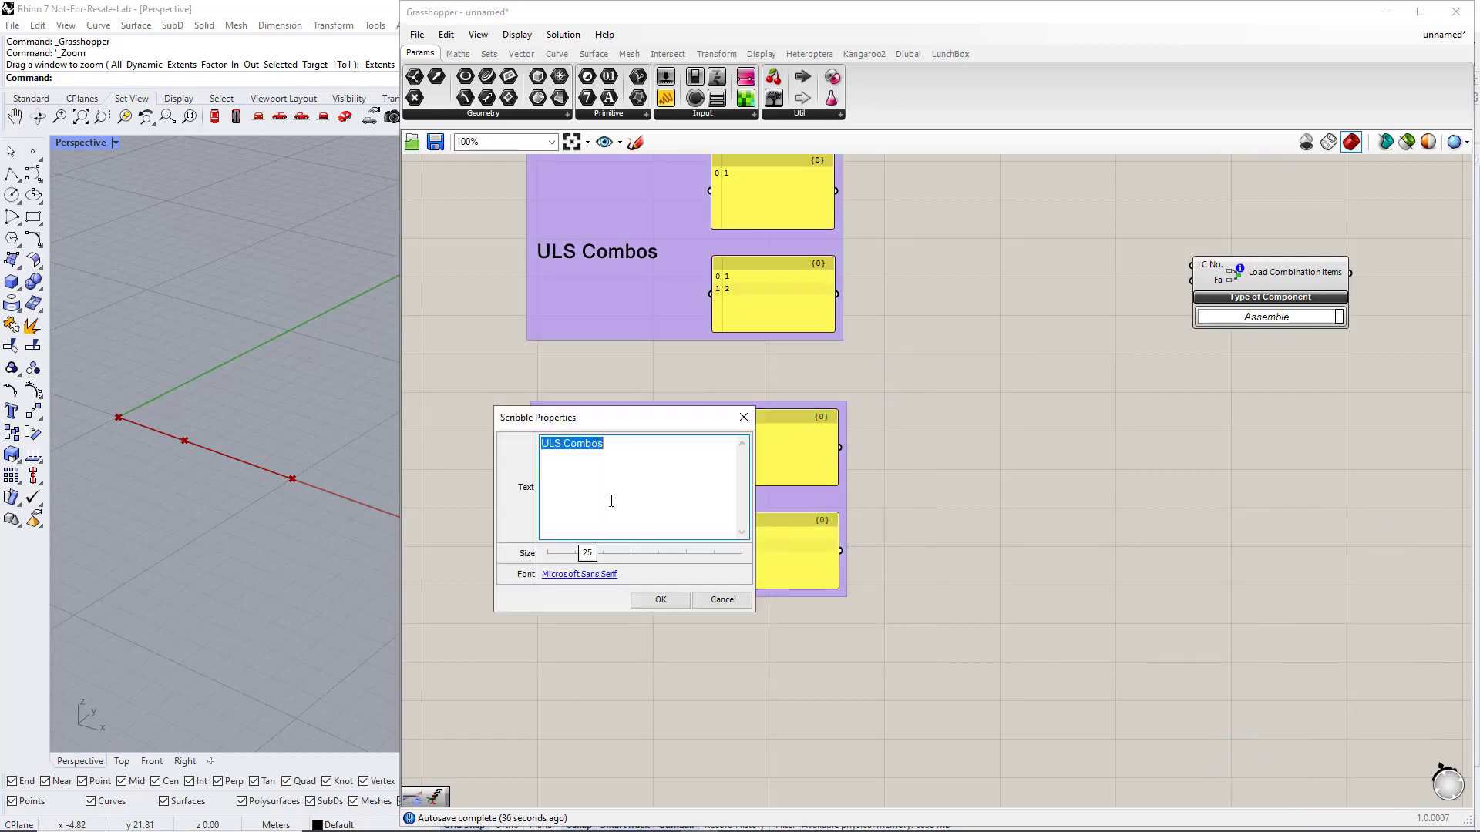
{"action": "left_click", "coordinate": [548, 446]}
{"action": "key", "text": "BackSpace"}
{"action": "type", "text": "S"}
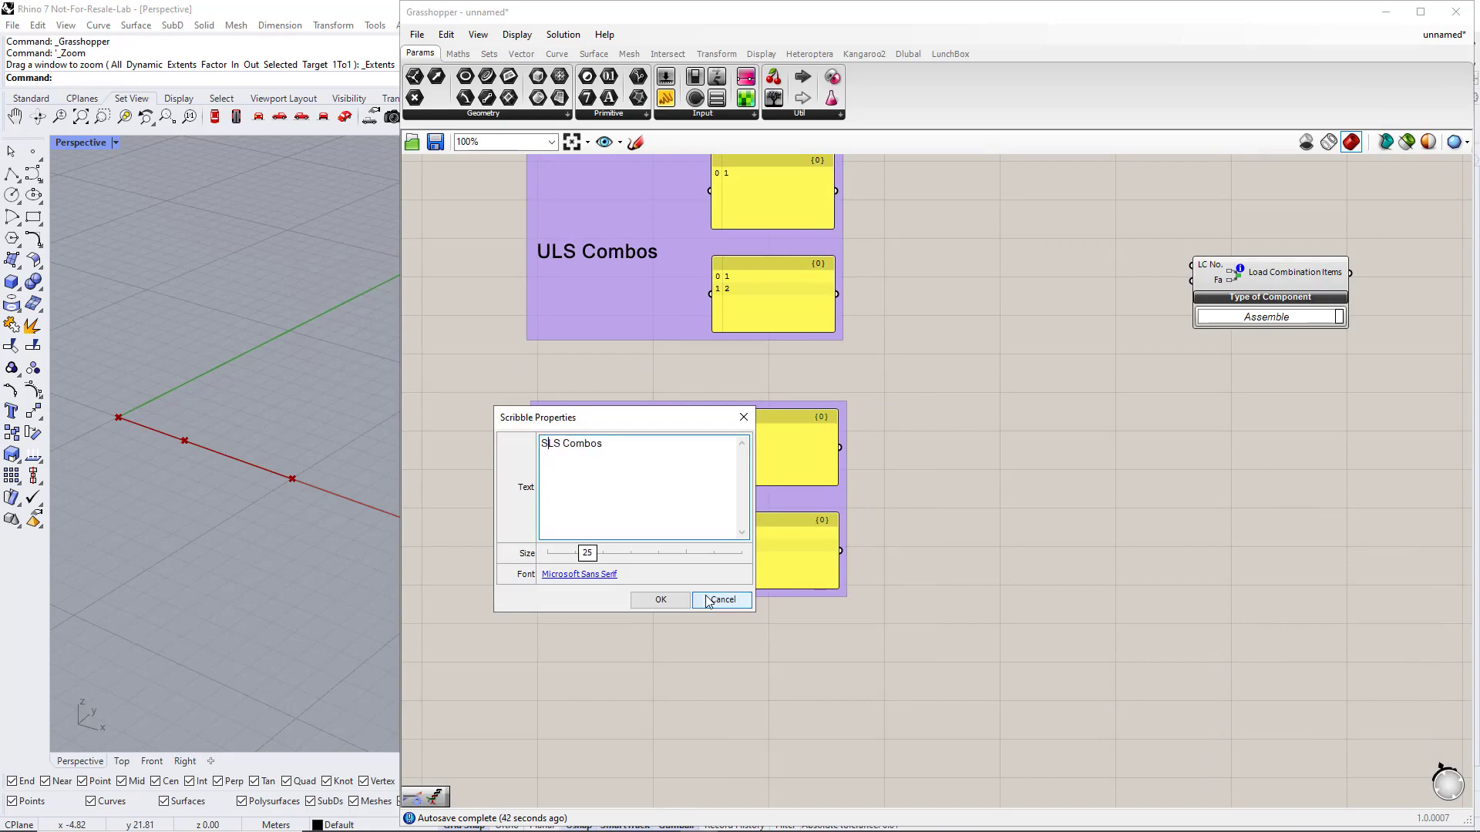
{"action": "left_click", "coordinate": [659, 600]}
Duplicate the ULS Combos and SLS Combos notes with their four panels directly below the originals
{"action": "scroll", "coordinate": [715, 580], "scroll_direction": "down", "scroll_amount": 3}
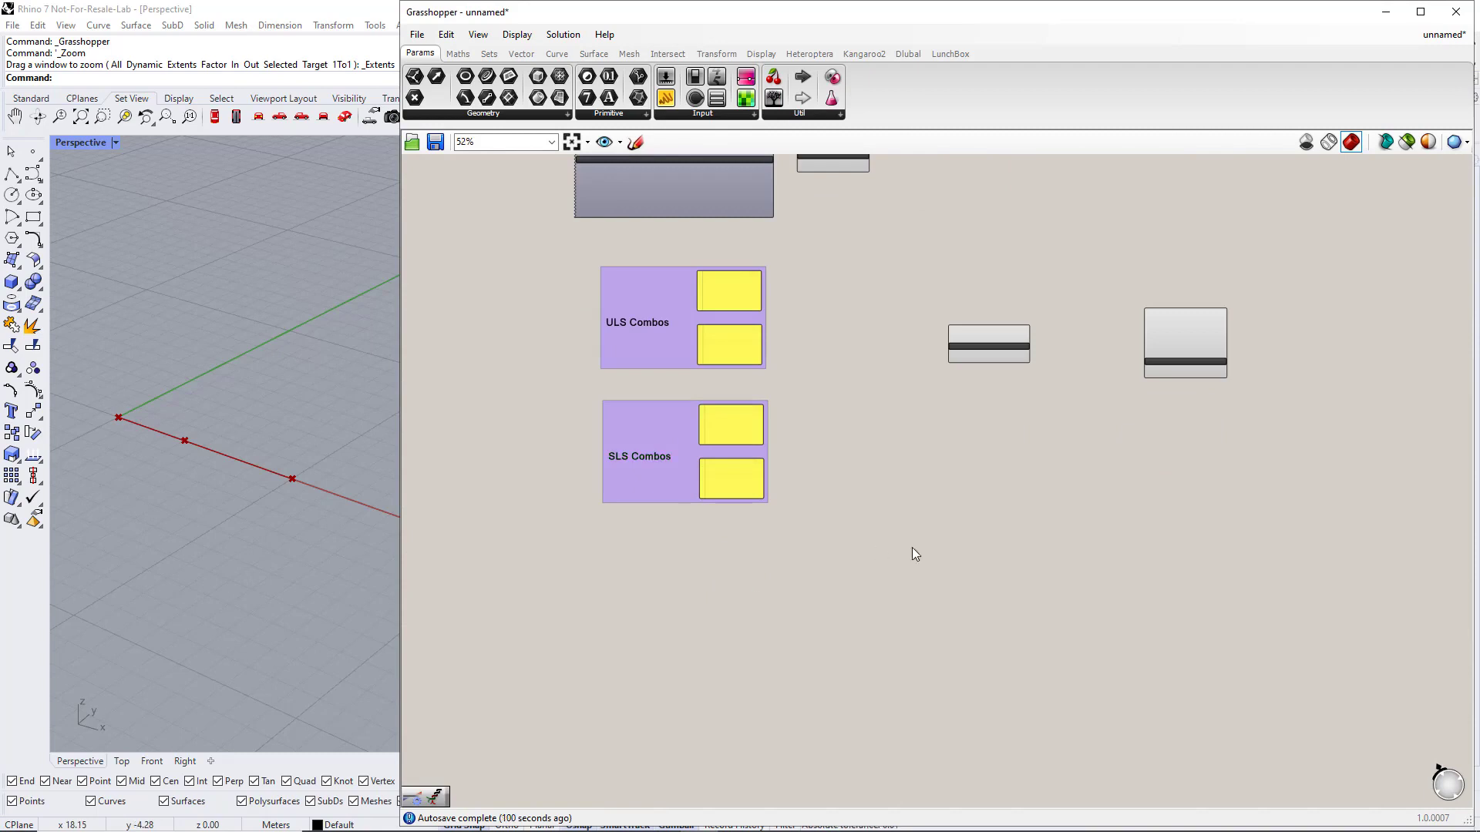
{"action": "left_click_drag", "start_coordinate": [913, 547], "coordinate": [558, 271]}
{"action": "left_click_drag", "start_coordinate": [673, 313], "coordinate": [678, 604], "text": "alt"}
Set the copied ULS Combos panels to 1.35 in the upper one and 1.35 and 1.5 on separate lines in the lower one
{"action": "scroll", "coordinate": [483, 390], "scroll_direction": "up", "scroll_amount": 2}
{"action": "double_click", "coordinate": [670, 432]}
{"action": "left_click", "coordinate": [629, 389]}
{"action": "type", "text": ".35"}
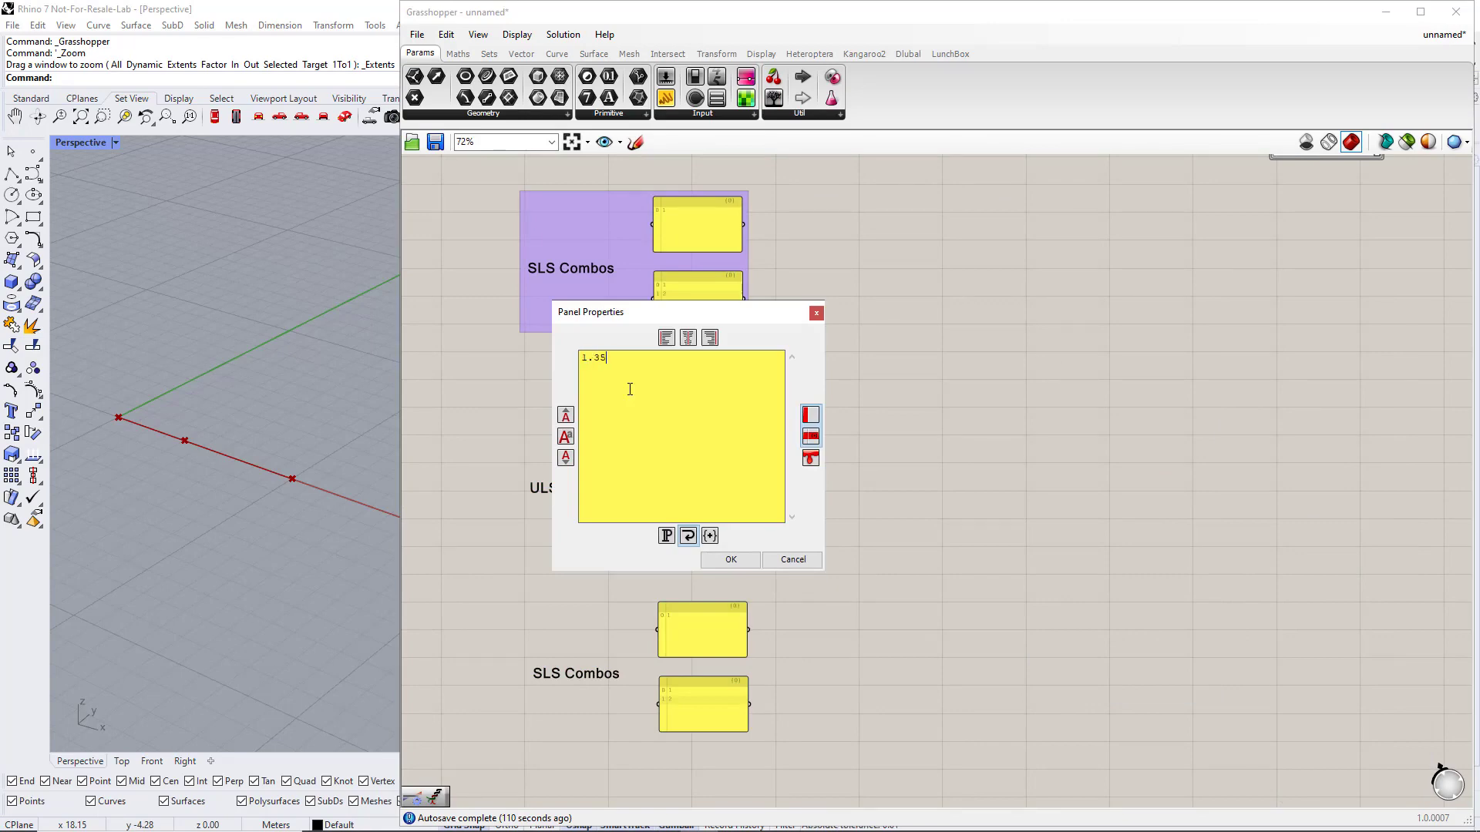
{"action": "left_click", "coordinate": [723, 560]}
{"action": "double_click", "coordinate": [695, 536]}
{"action": "type", "text": "1.35"}
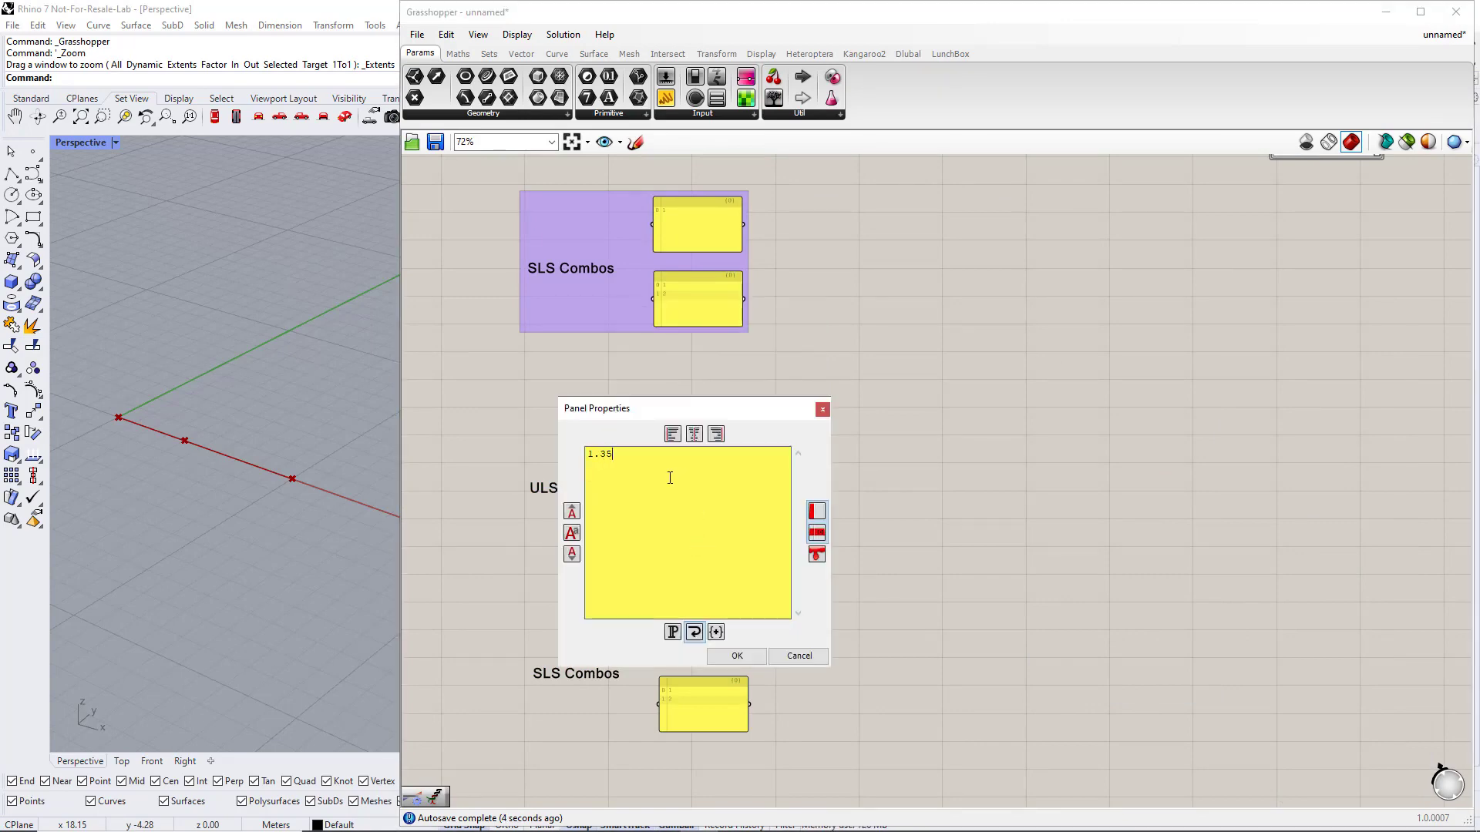
{"action": "key", "text": "Return"}
{"action": "type", "text": "1.5"}
{"action": "left_click", "coordinate": [757, 658]}
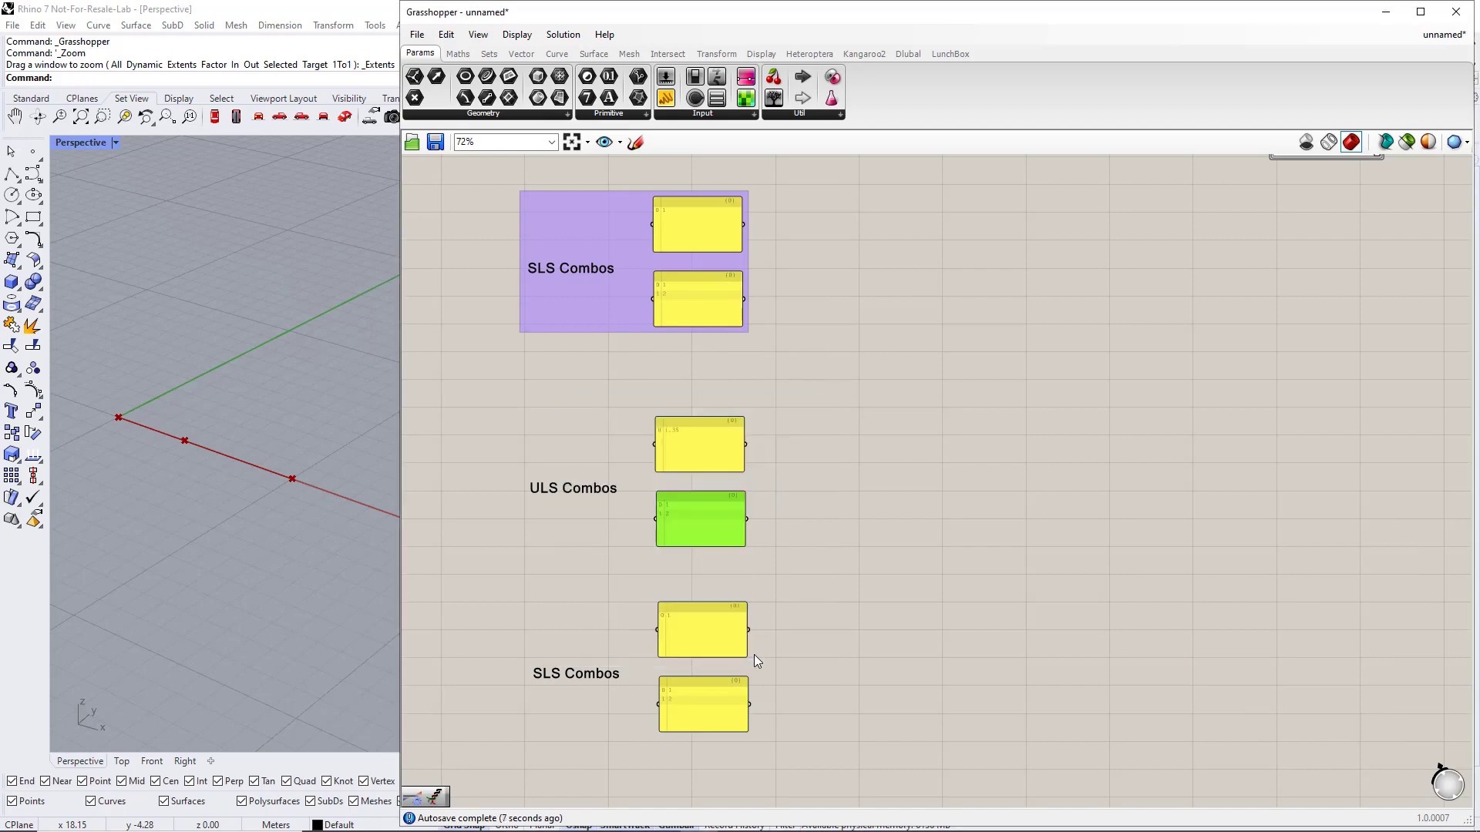
Set the copied SLS Combos panels to 1 in the upper one and 1 and 1 on separate lines in the lower one
{"action": "right_click_drag", "start_coordinate": [751, 670], "coordinate": [746, 558]}
{"action": "scroll", "coordinate": [689, 531], "scroll_direction": "up", "scroll_amount": 2}
{"action": "left_click", "coordinate": [685, 522]}
{"action": "double_click", "coordinate": [685, 521]}
{"action": "type", "text": "1"}
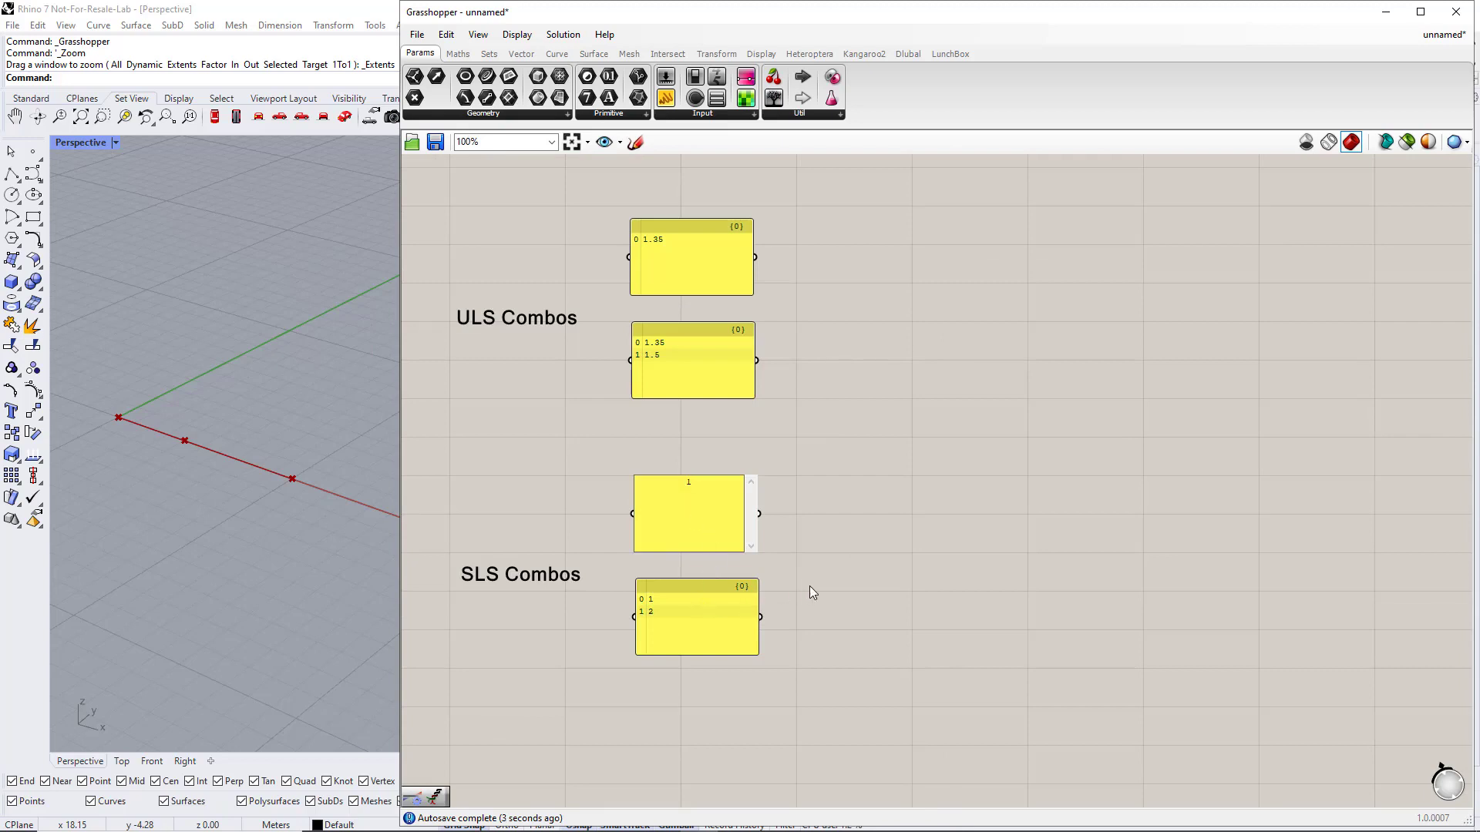
{"action": "left_click", "coordinate": [803, 584]}
{"action": "double_click", "coordinate": [678, 608]}
{"action": "type", "text": "1"}
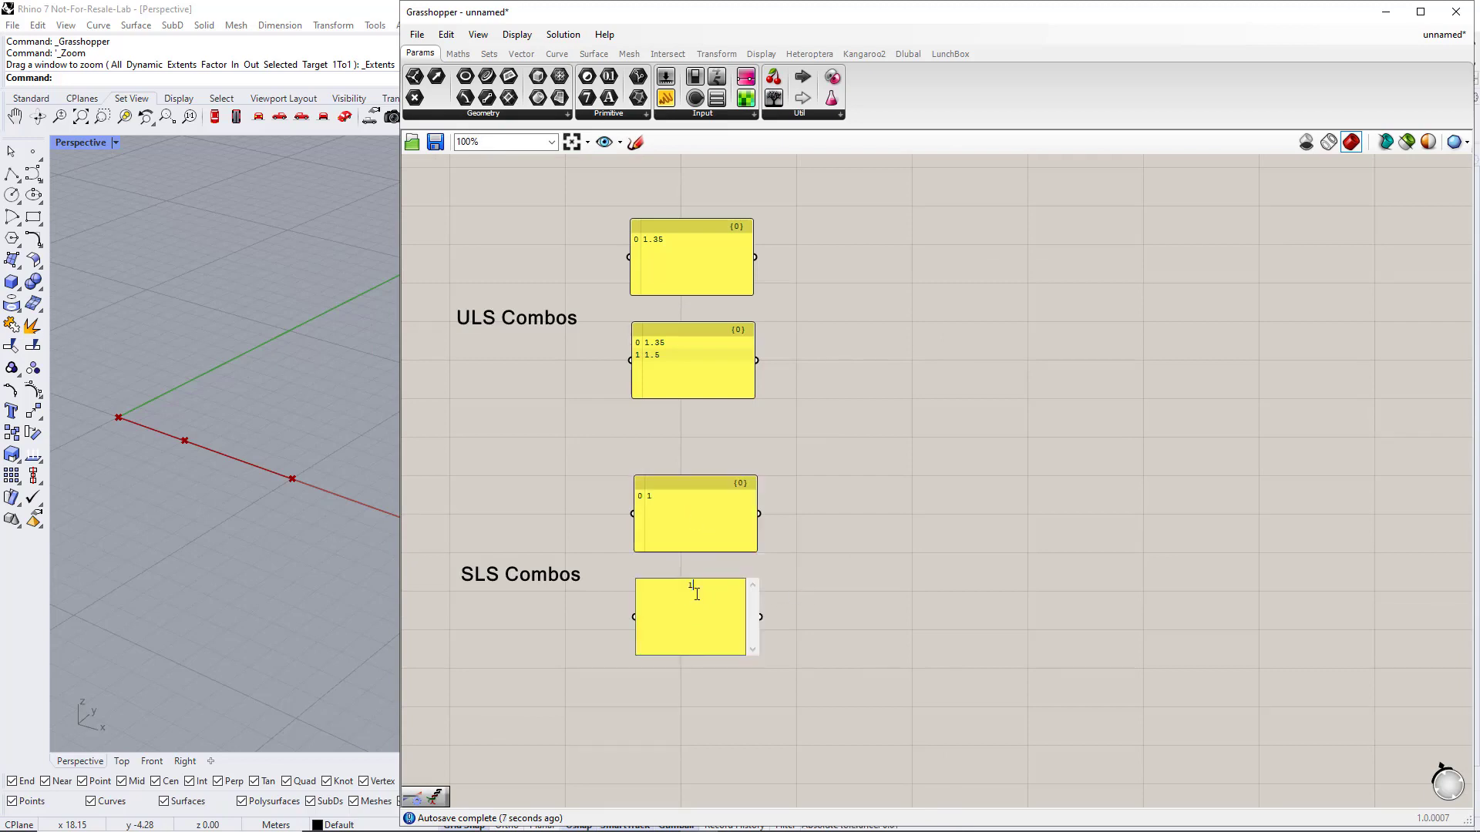
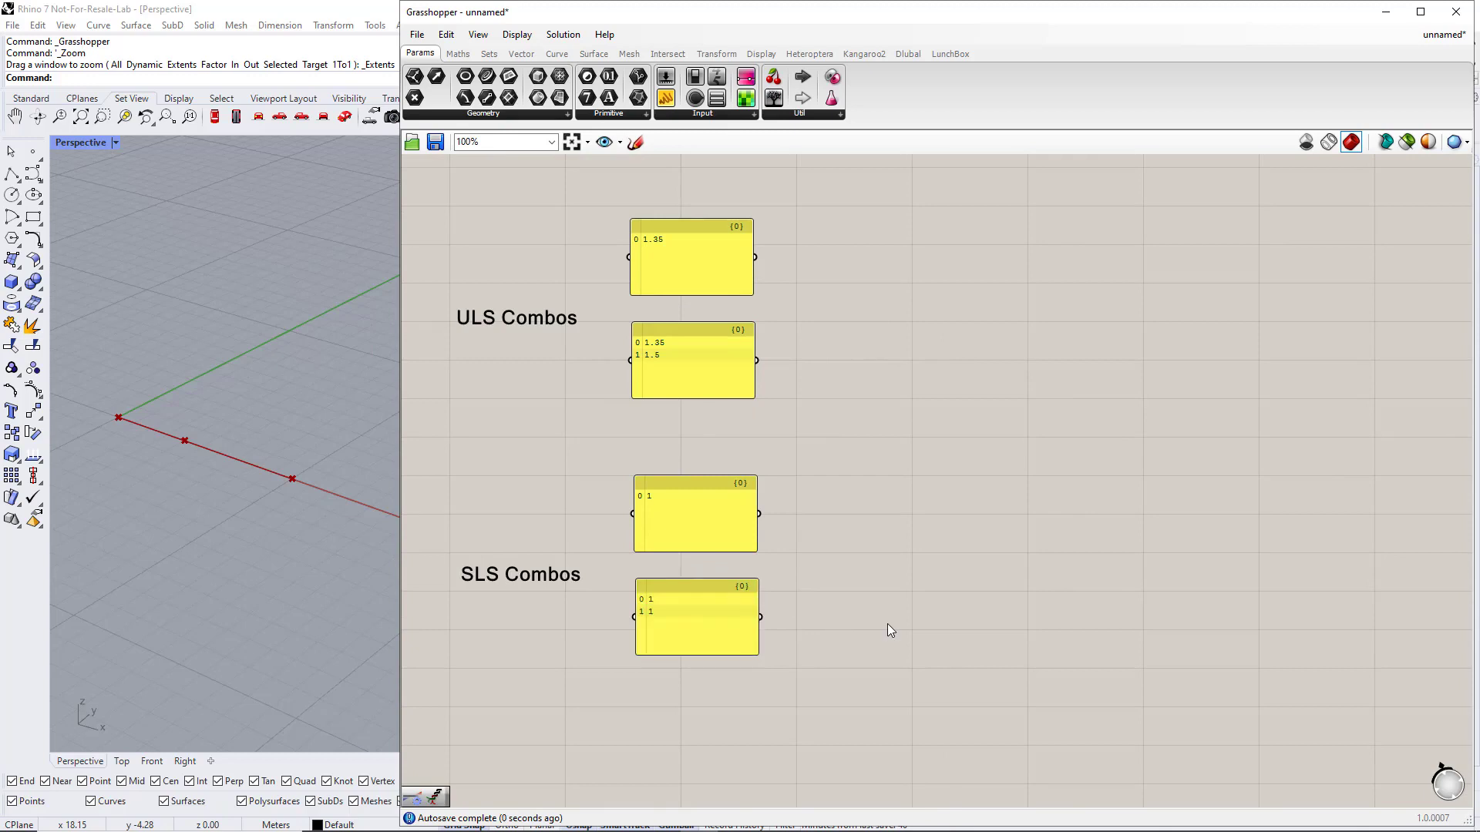
Group the copied ULS Combos note with its factor panels, and the copied SLS Combos note with its panels
{"action": "scroll", "coordinate": [886, 623], "scroll_direction": "down", "scroll_amount": 2}
{"action": "left_click_drag", "start_coordinate": [536, 309], "coordinate": [872, 492]}
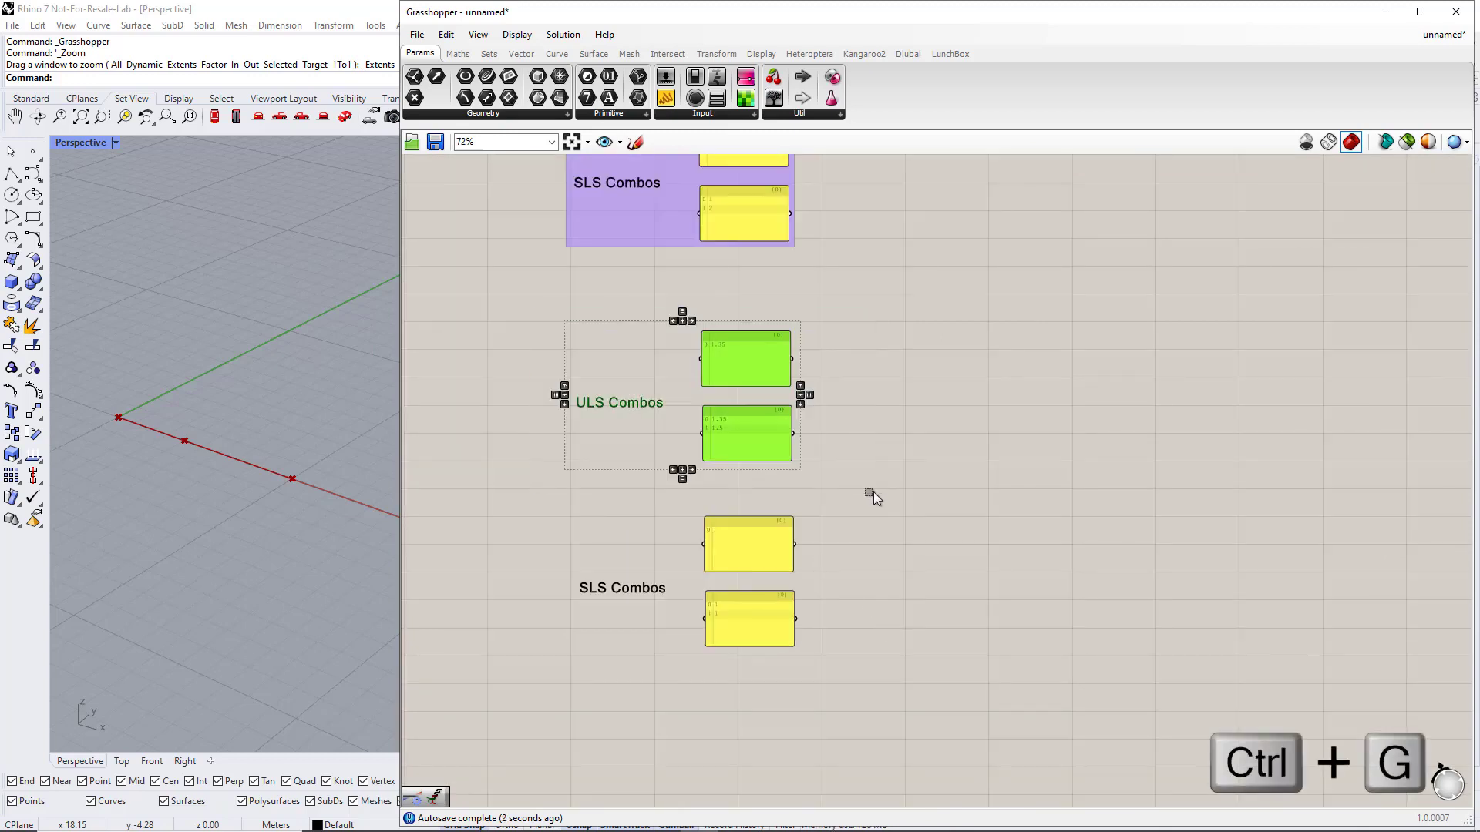
{"action": "key", "text": "ctrl+g"}
{"action": "left_click_drag", "start_coordinate": [515, 497], "coordinate": [877, 682]}
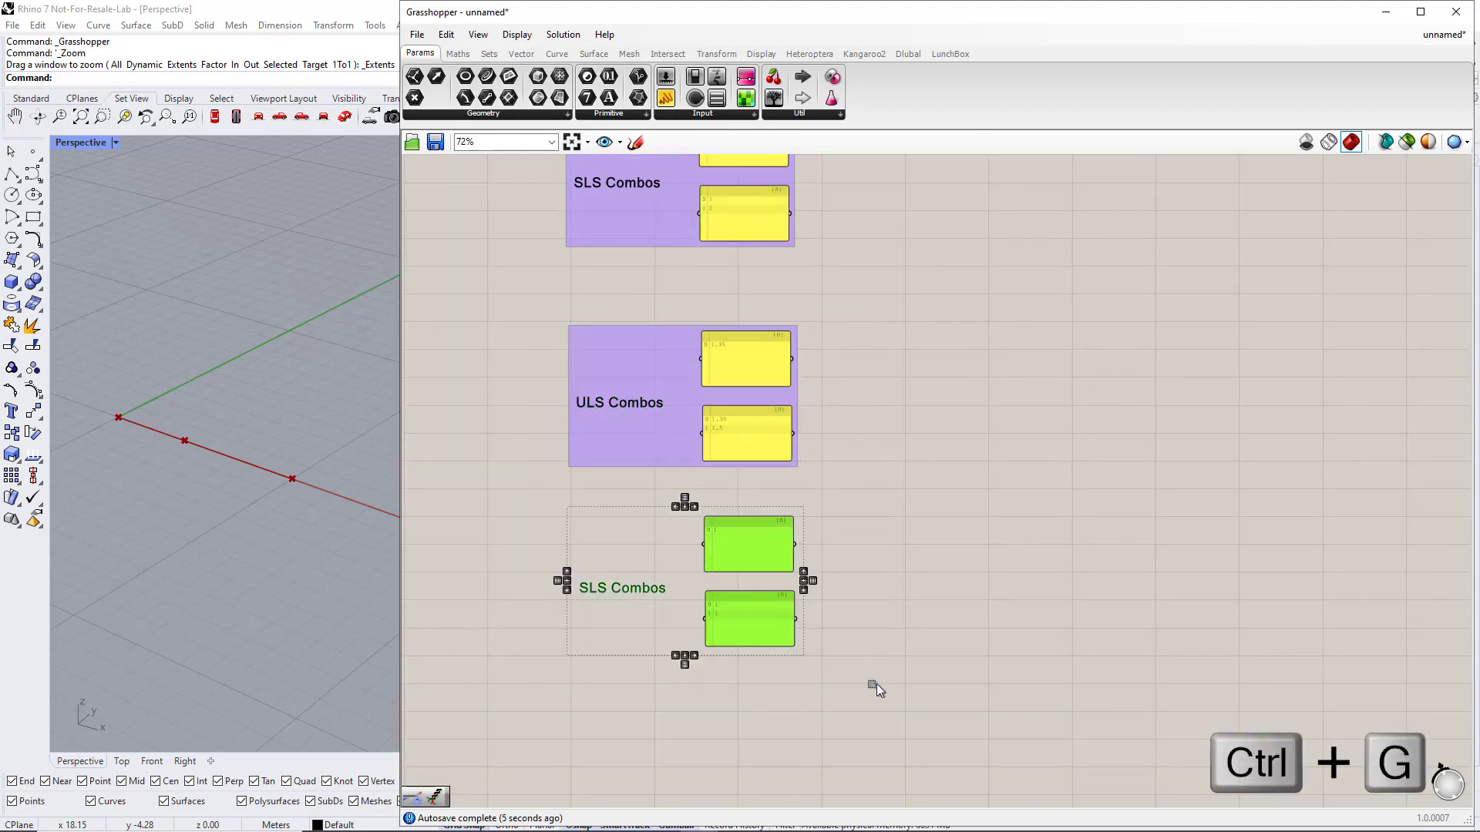
{"action": "left_click", "coordinate": [906, 601]}
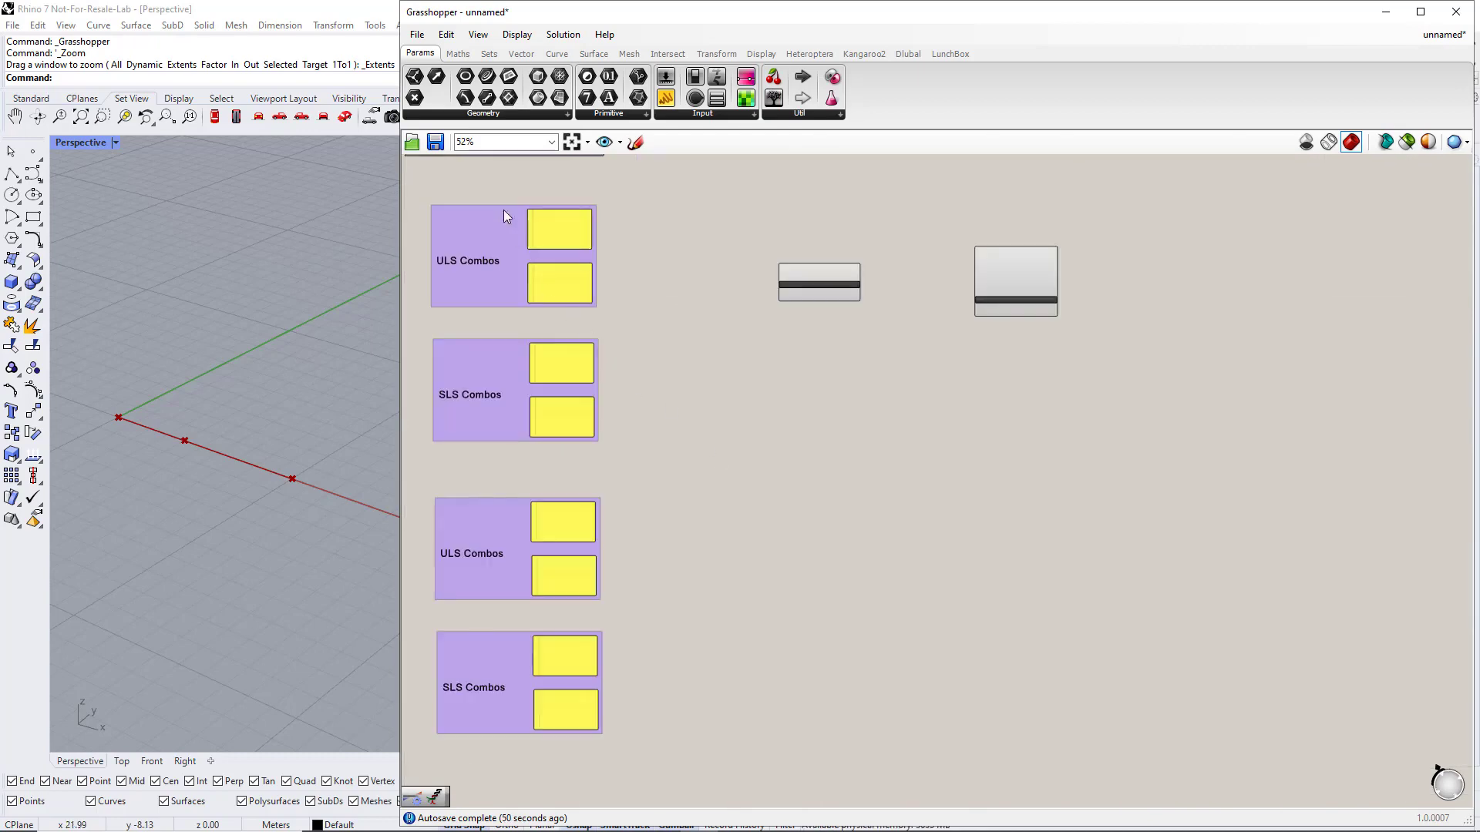
Place an Entwine component between the load case panels and the Load Combination Items component
{"action": "left_click", "coordinate": [488, 53]}
{"action": "left_click", "coordinate": [755, 118]}
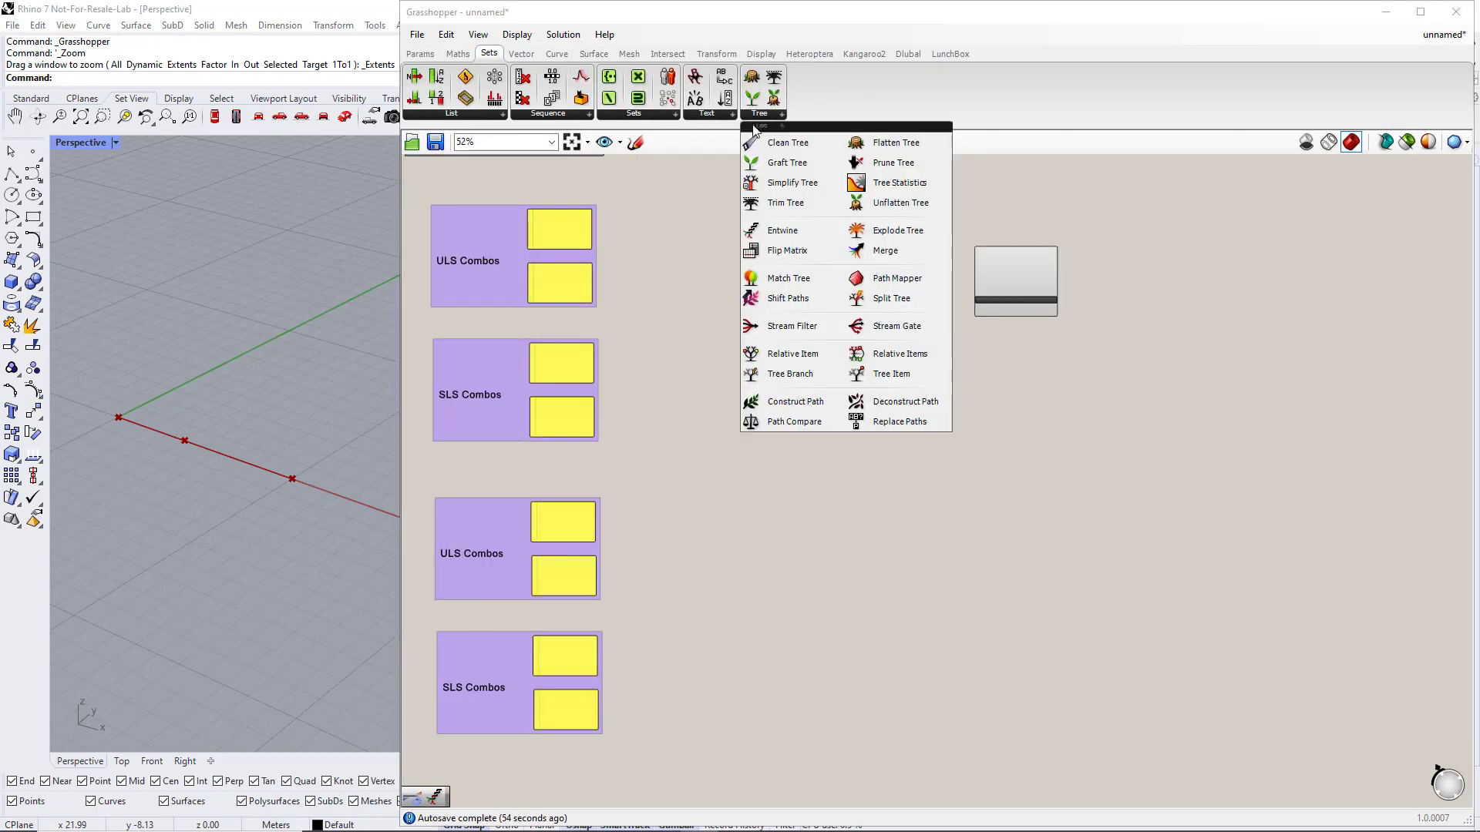
{"action": "left_click", "coordinate": [792, 228]}
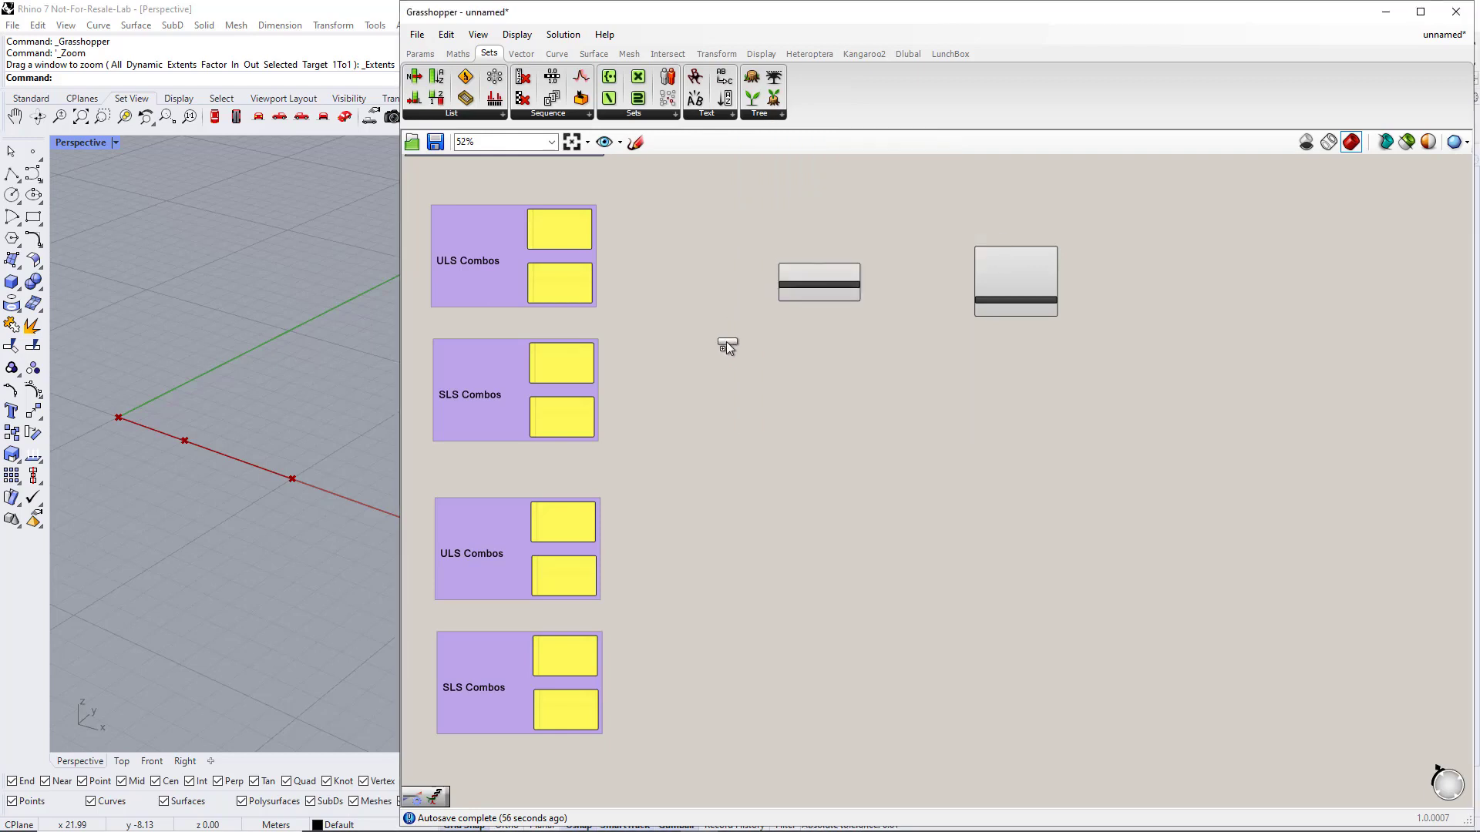
Add a fourth input {0;3} to the Entwine component and move it closer to the load case panels
{"action": "scroll", "coordinate": [716, 339], "scroll_direction": "up", "scroll_amount": 4}
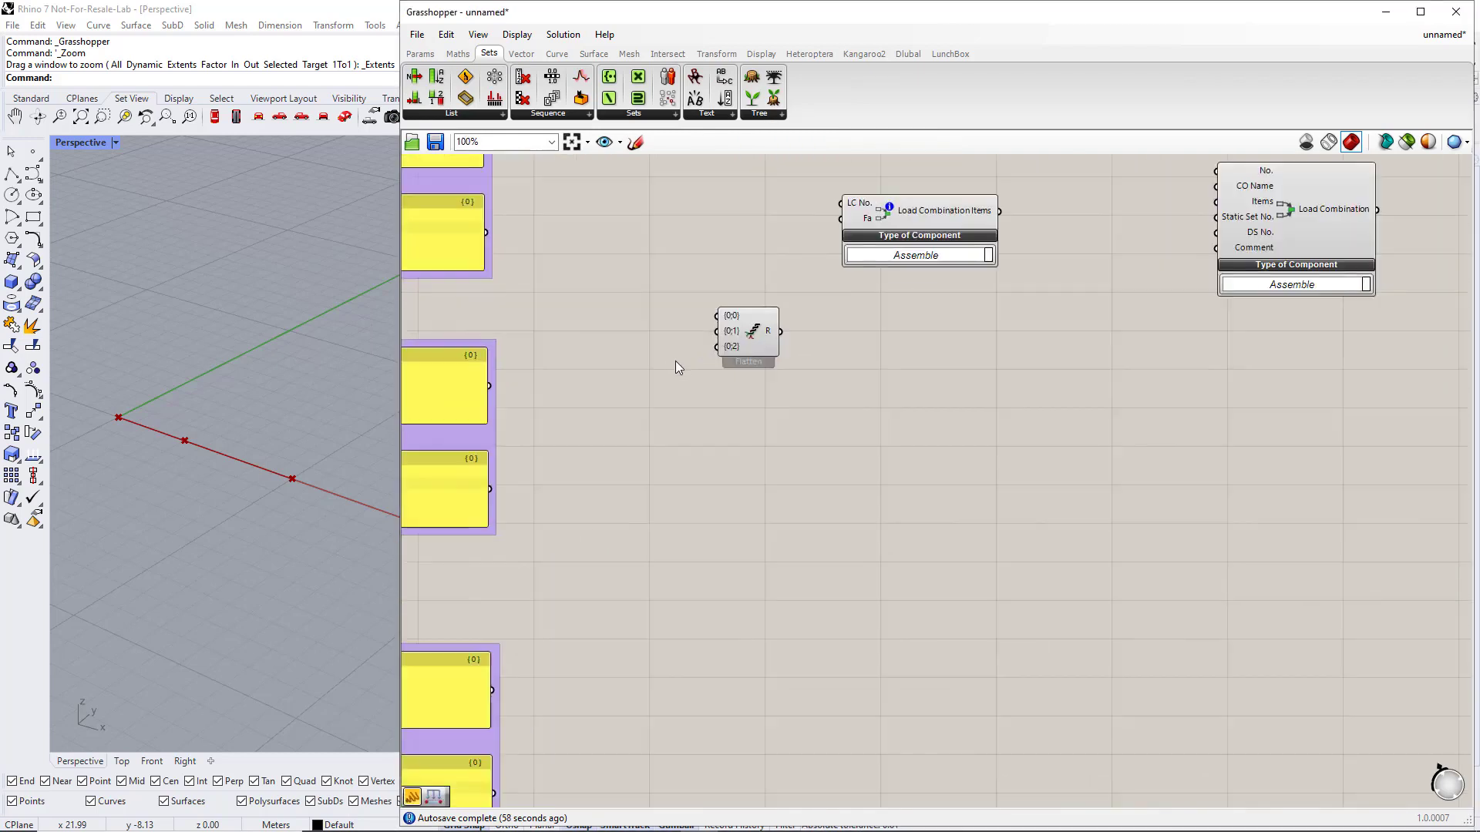
{"action": "scroll", "coordinate": [798, 472], "scroll_direction": "up", "scroll_amount": 2}
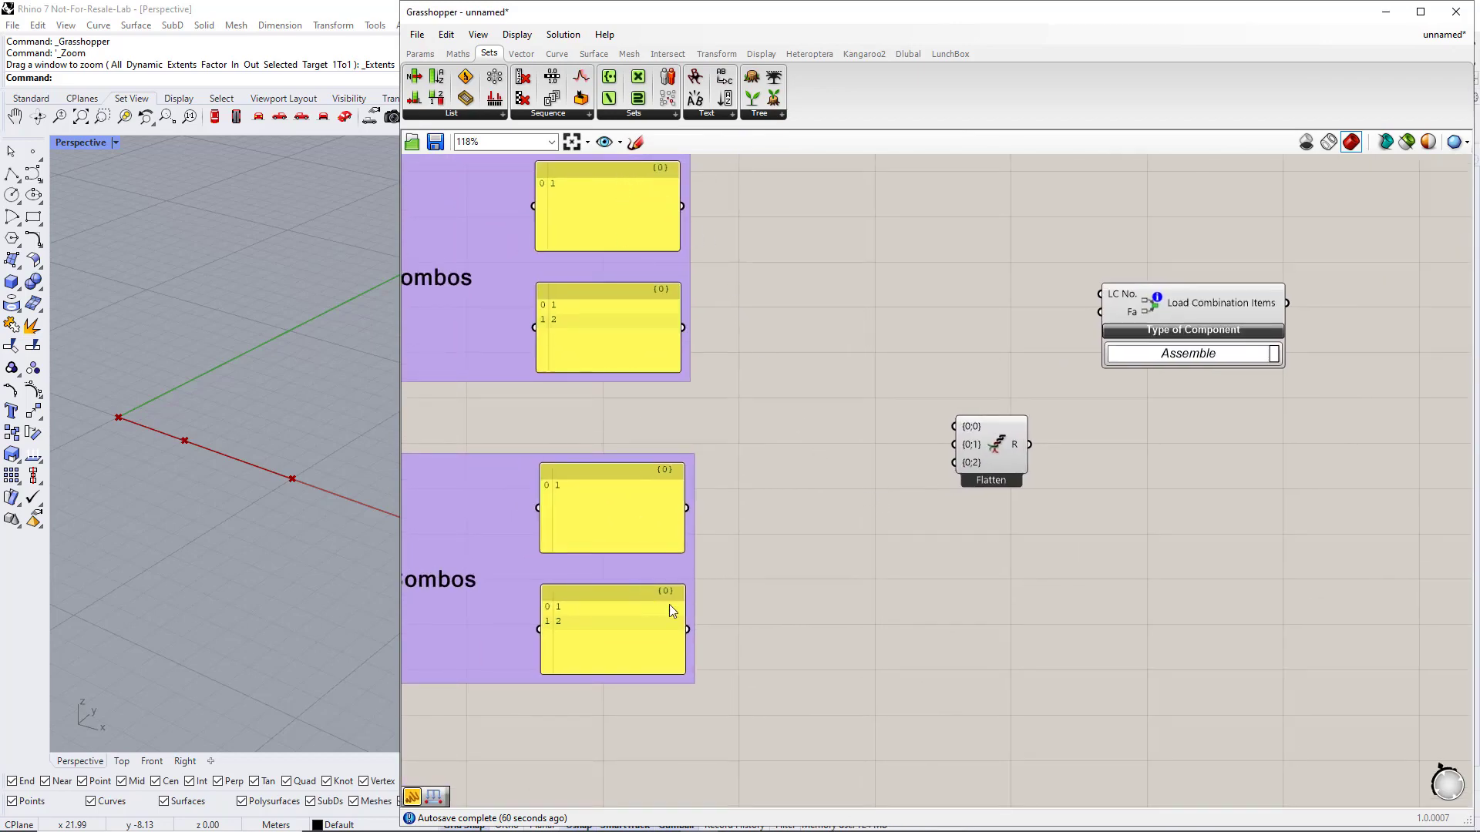
{"action": "scroll", "coordinate": [960, 484], "scroll_direction": "up", "scroll_amount": 5}
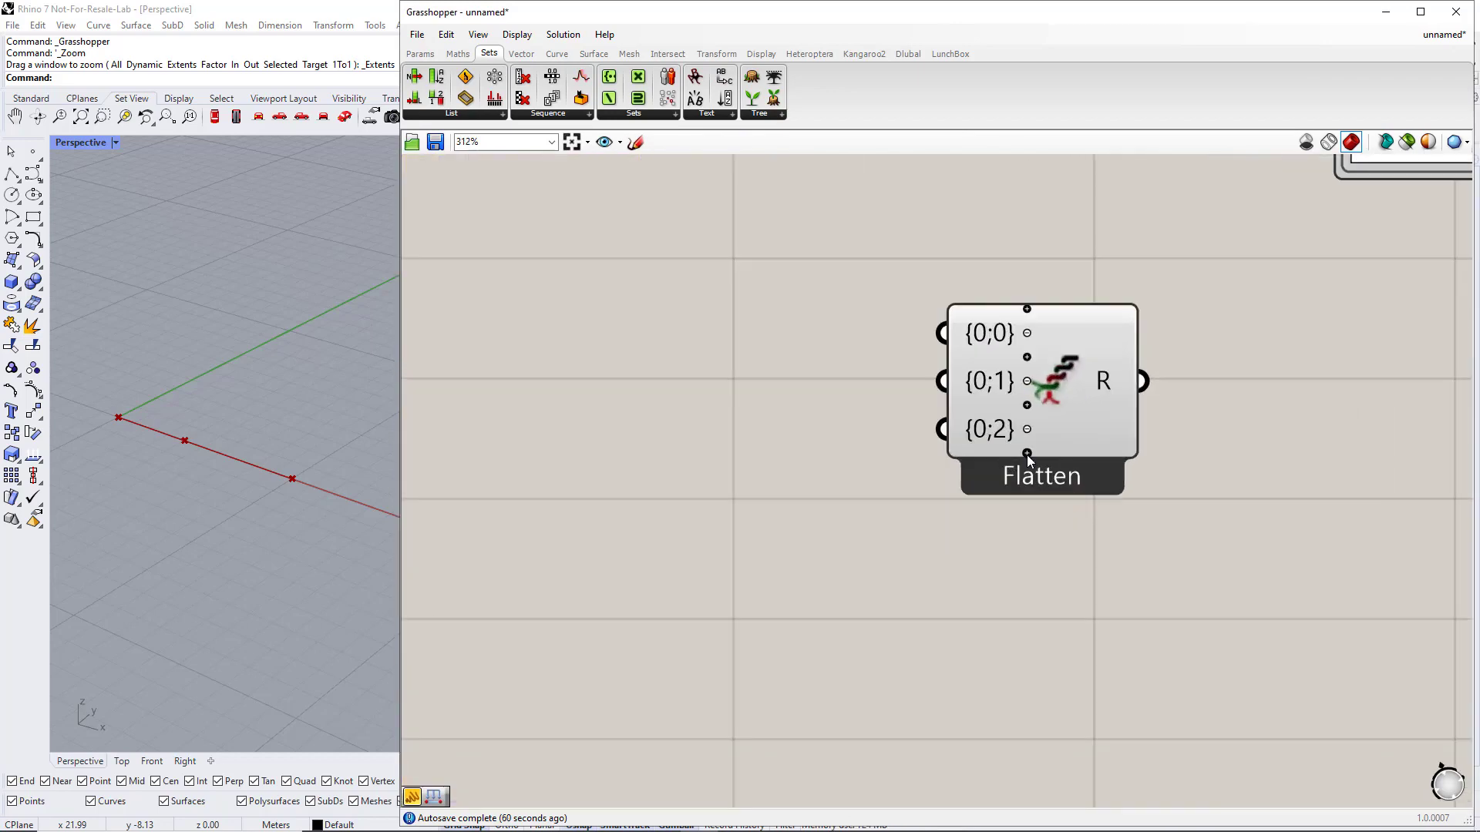
{"action": "left_click", "coordinate": [1026, 453]}
{"action": "scroll", "coordinate": [995, 459], "scroll_direction": "down", "scroll_amount": 5}
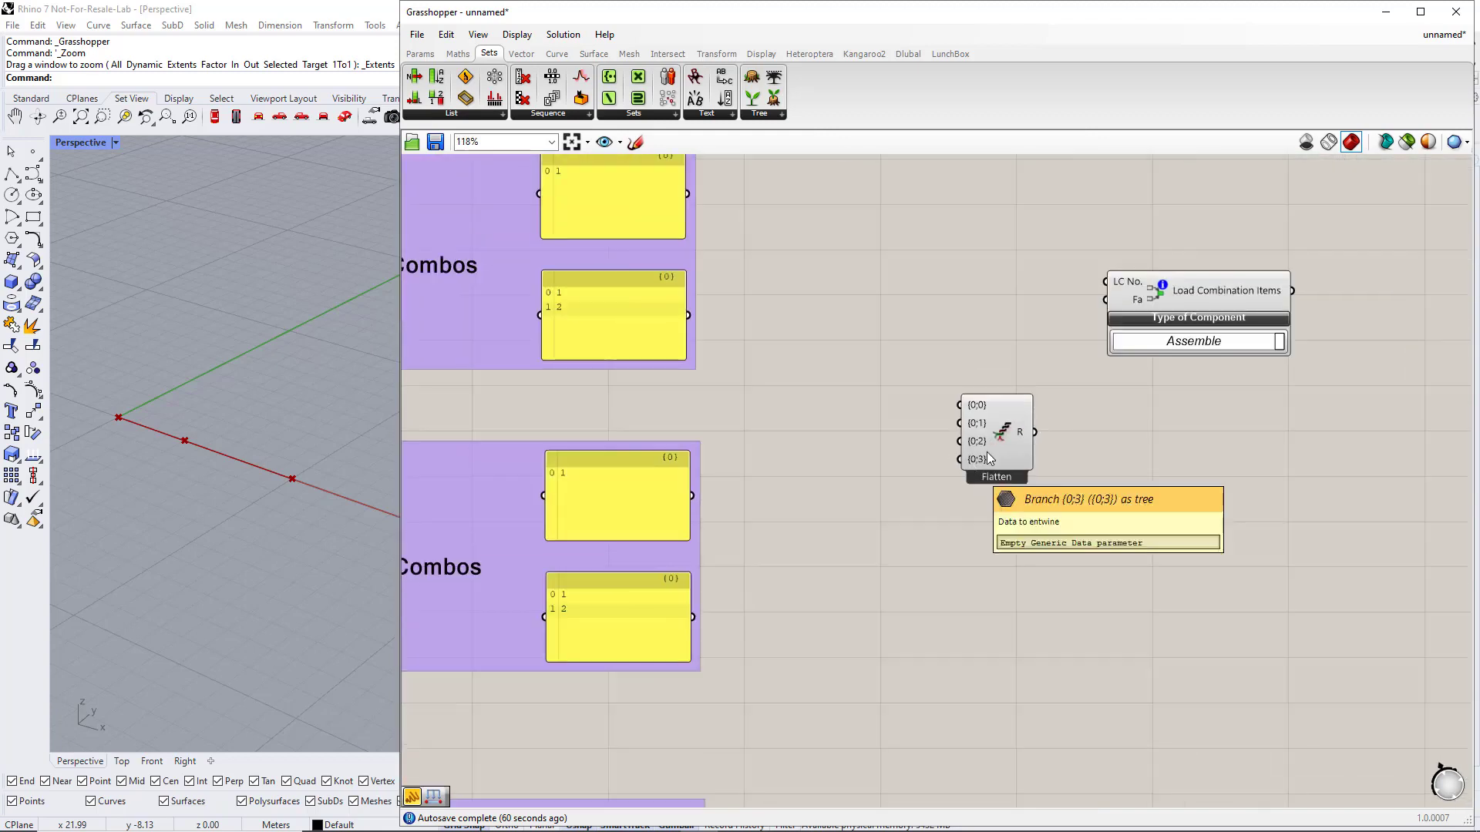
{"action": "left_click_drag", "start_coordinate": [1000, 436], "coordinate": [954, 414]}
{"action": "right_click_drag", "start_coordinate": [878, 357], "coordinate": [841, 404]}
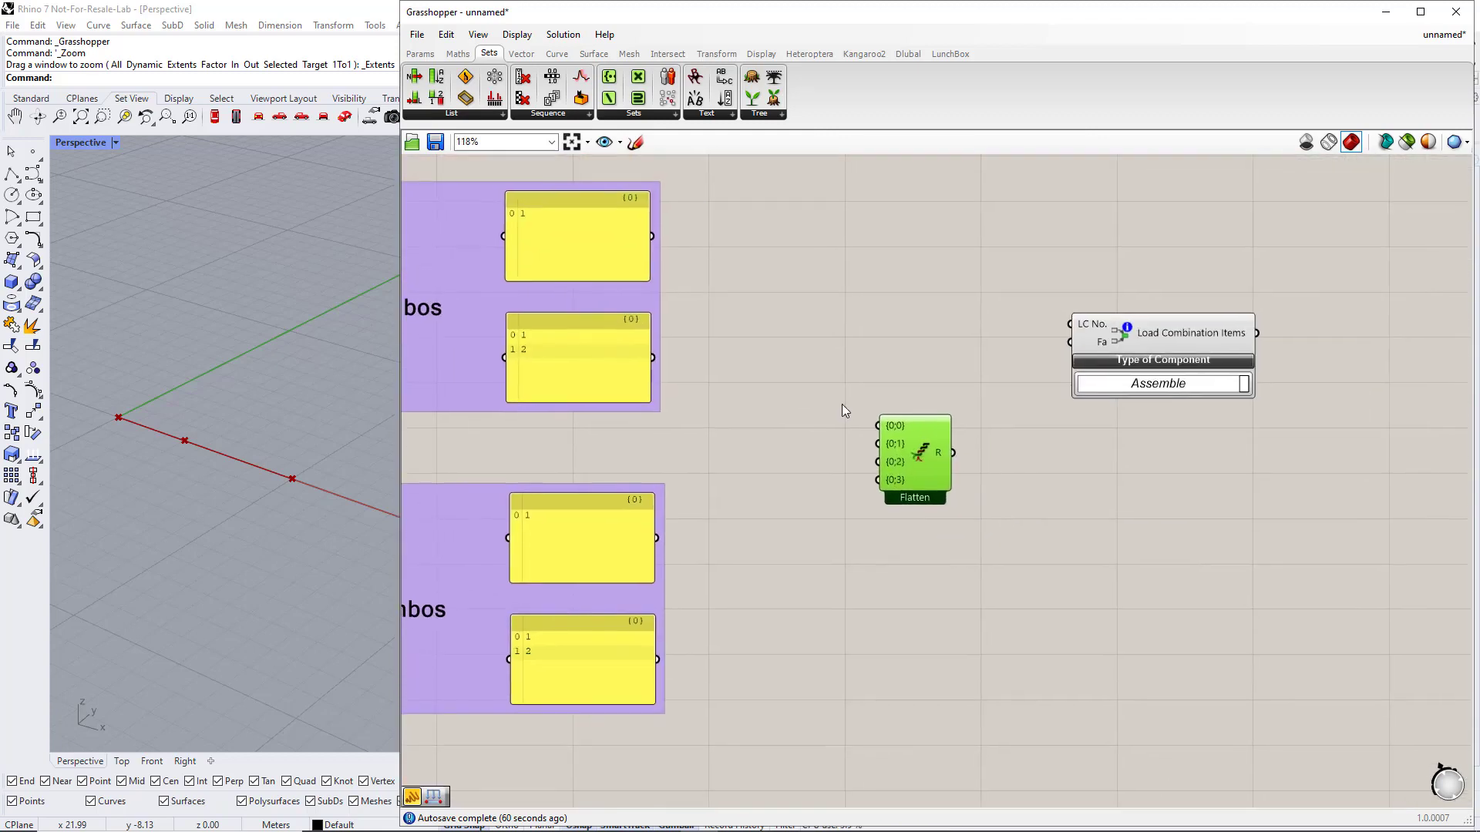
Connect the four ULS and SLS load case panels in order to Entwine inputs {0;0} through {0;3}
{"action": "left_click_drag", "start_coordinate": [652, 238], "coordinate": [878, 426]}
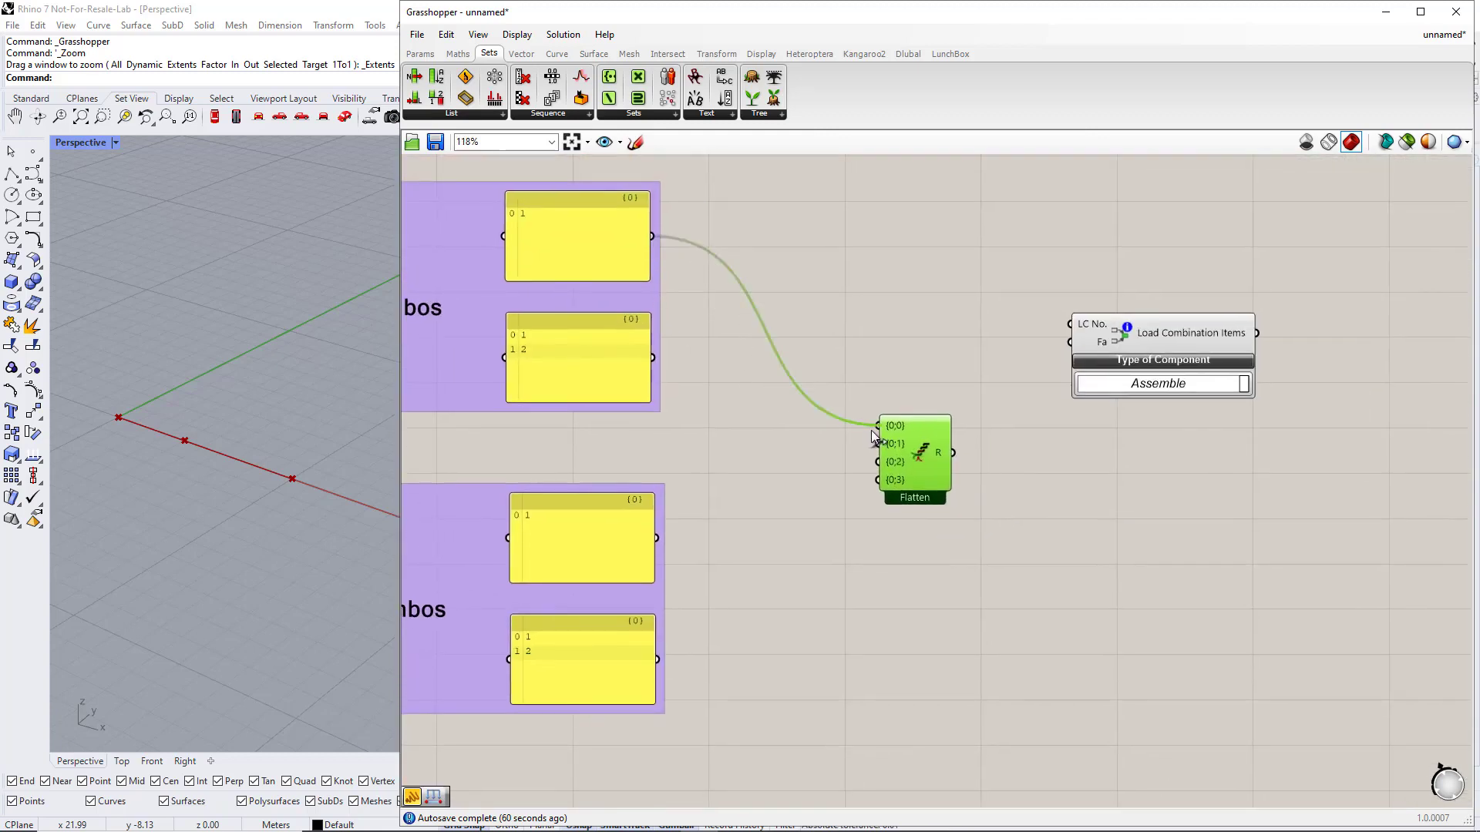
{"action": "left_click_drag", "start_coordinate": [653, 359], "coordinate": [870, 444]}
{"action": "left_click_drag", "start_coordinate": [657, 538], "coordinate": [877, 461]}
{"action": "left_click_drag", "start_coordinate": [658, 661], "coordinate": [878, 481]}
Duplicate the Entwine component beside the factor groups and rewire its four inputs to the ULS and SLS factor panels
{"action": "scroll", "coordinate": [880, 532], "scroll_direction": "down", "scroll_amount": 3}
{"action": "right_click_drag", "start_coordinate": [880, 581], "coordinate": [859, 426]}
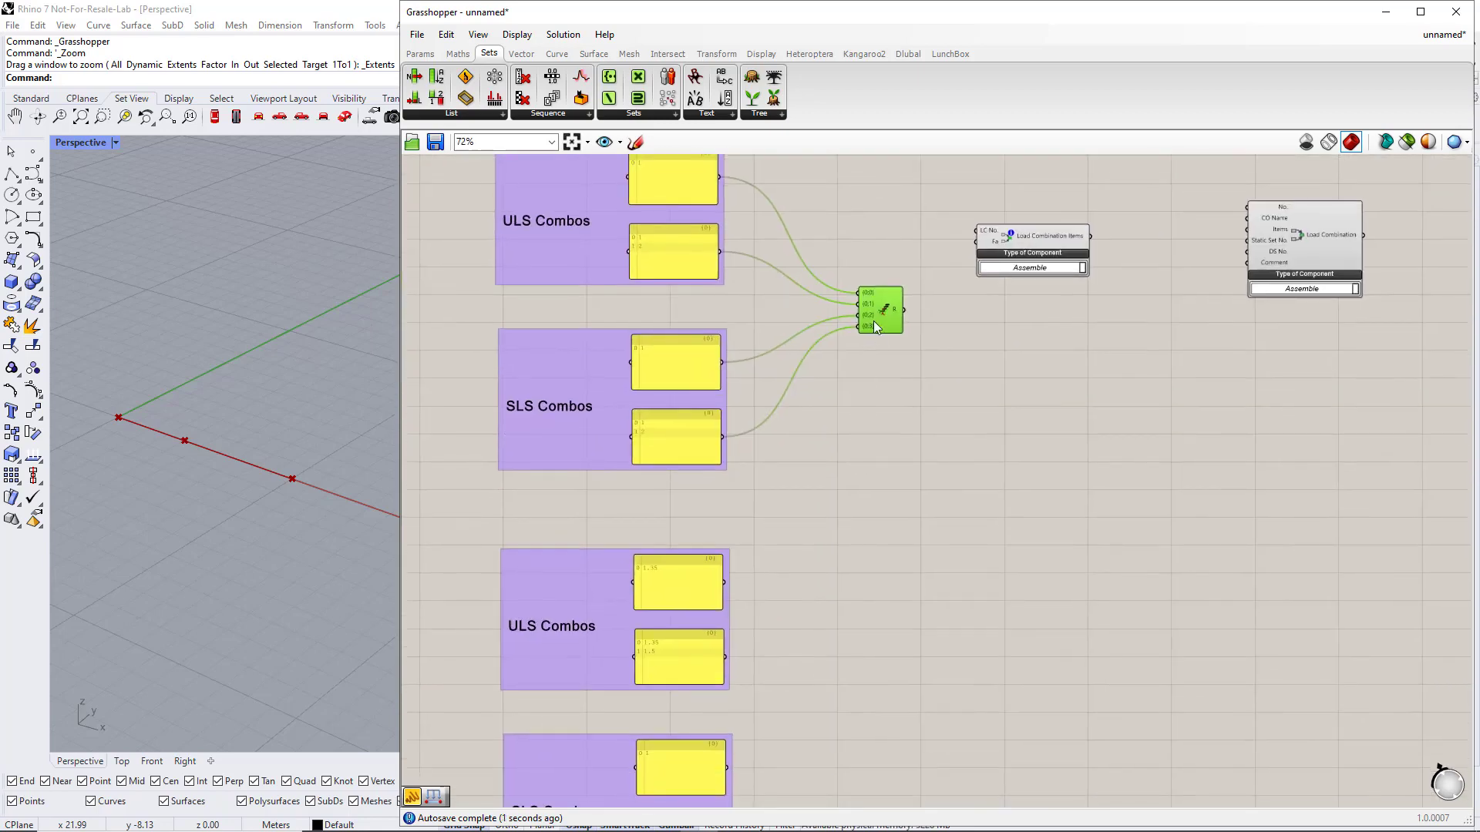
{"action": "left_click_drag", "start_coordinate": [876, 349], "coordinate": [891, 678], "text": "alt"}
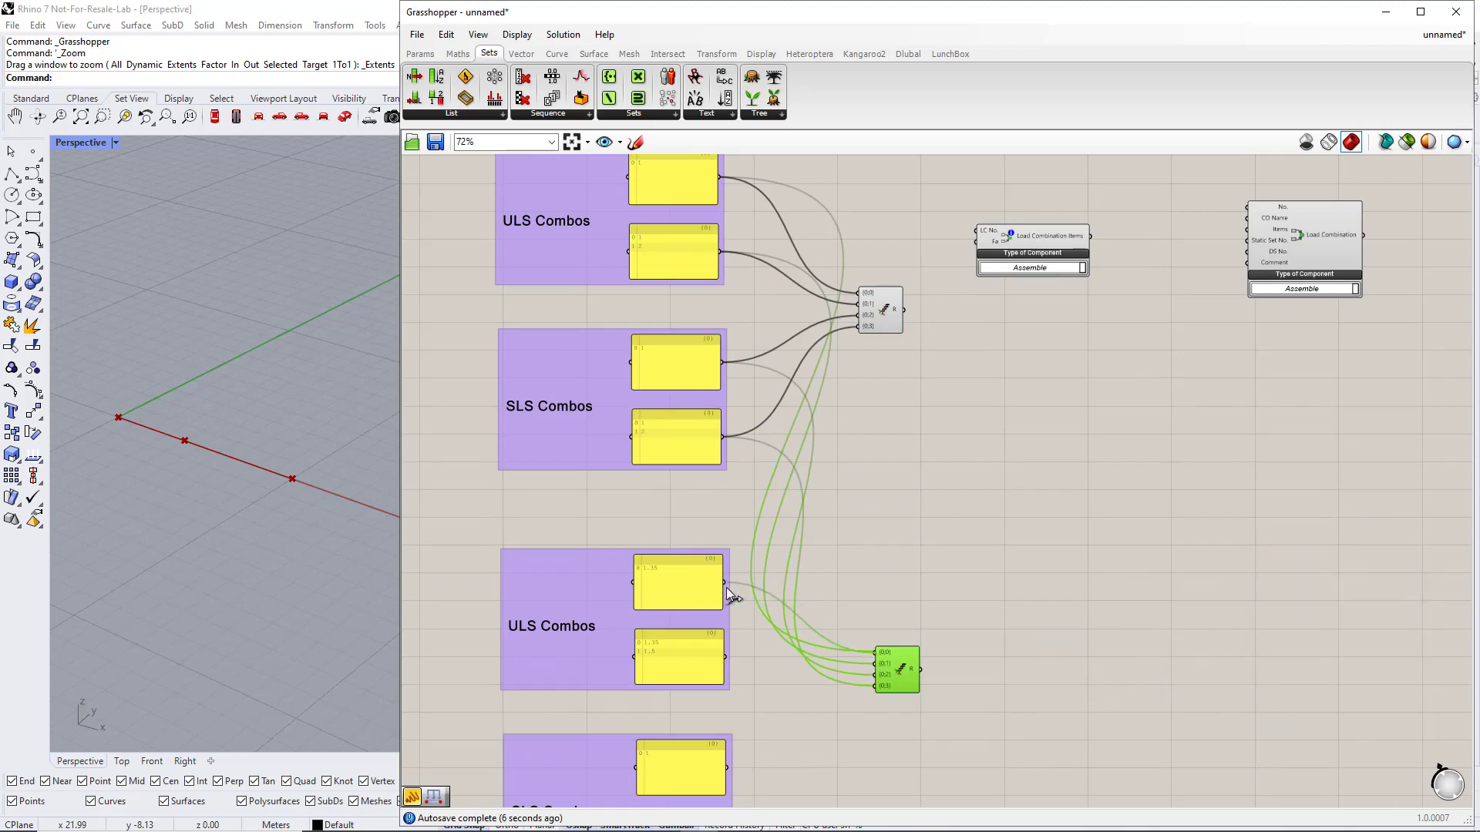
{"action": "left_click_drag", "start_coordinate": [726, 587], "coordinate": [725, 657]}
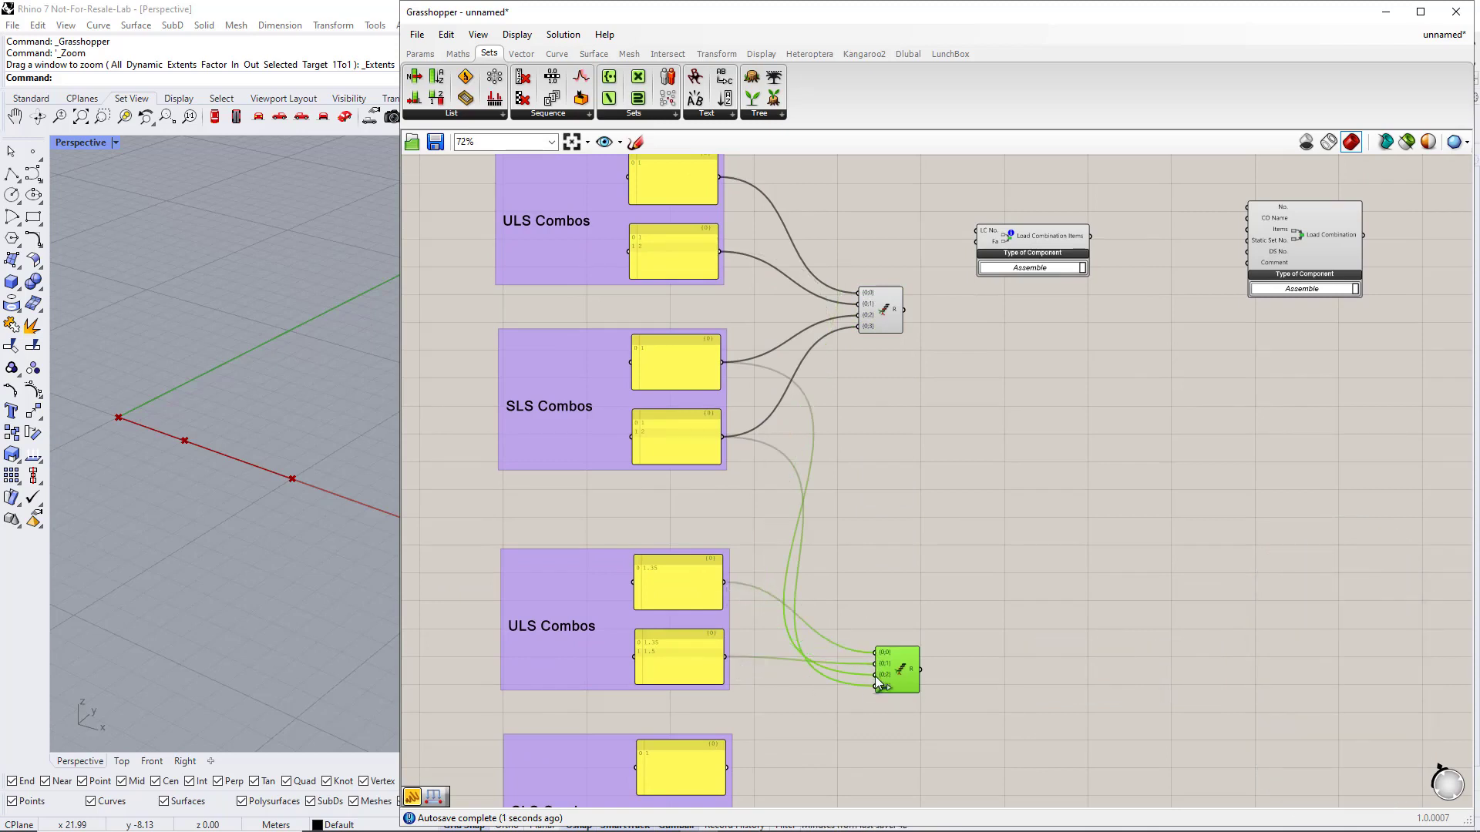
{"action": "left_click_drag", "start_coordinate": [879, 679], "coordinate": [726, 768]}
{"action": "right_click_drag", "start_coordinate": [810, 771], "coordinate": [807, 652]}
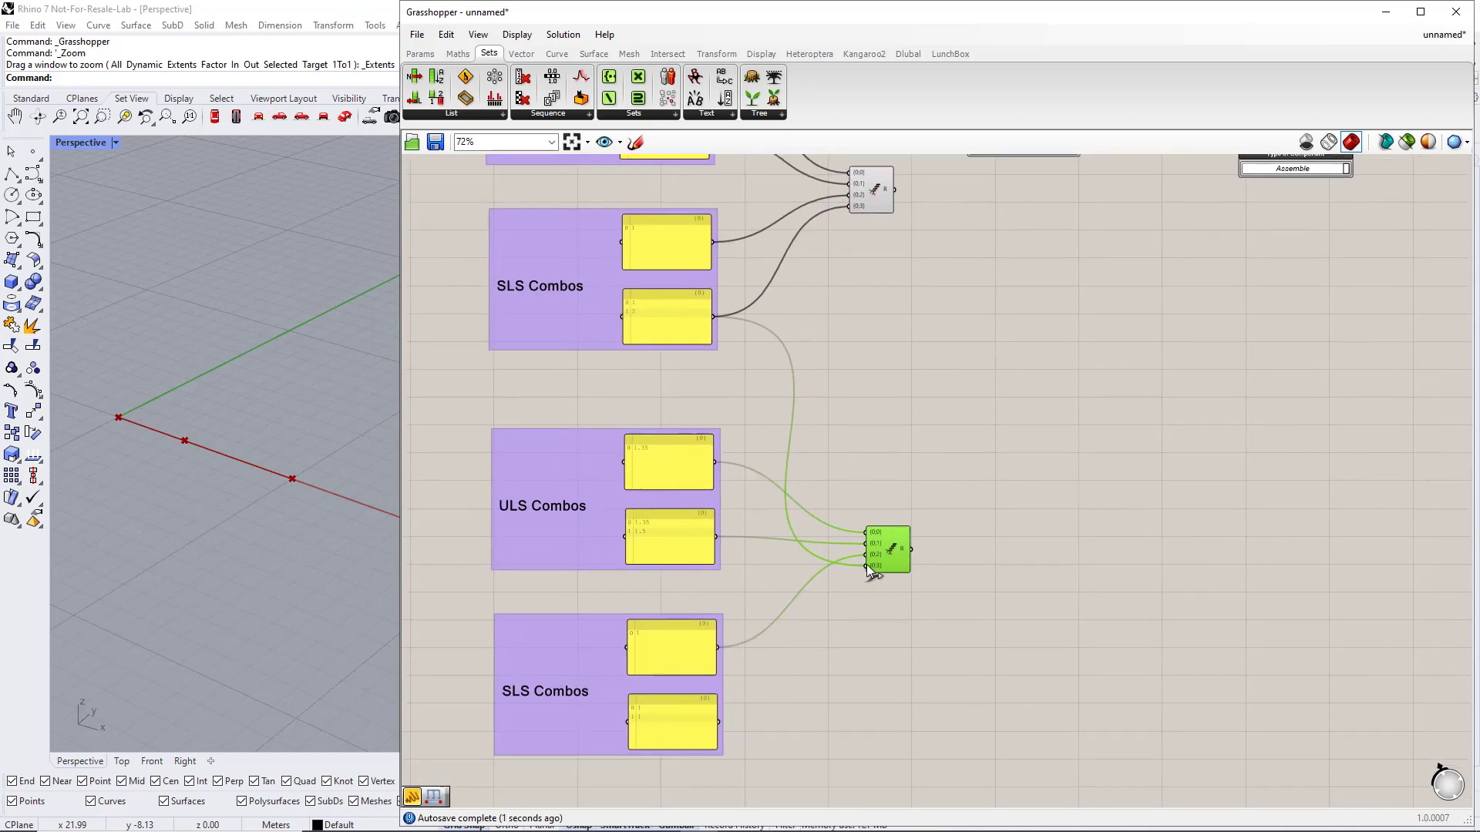
{"action": "left_click_drag", "start_coordinate": [867, 568], "coordinate": [721, 724], "text": "shift"}
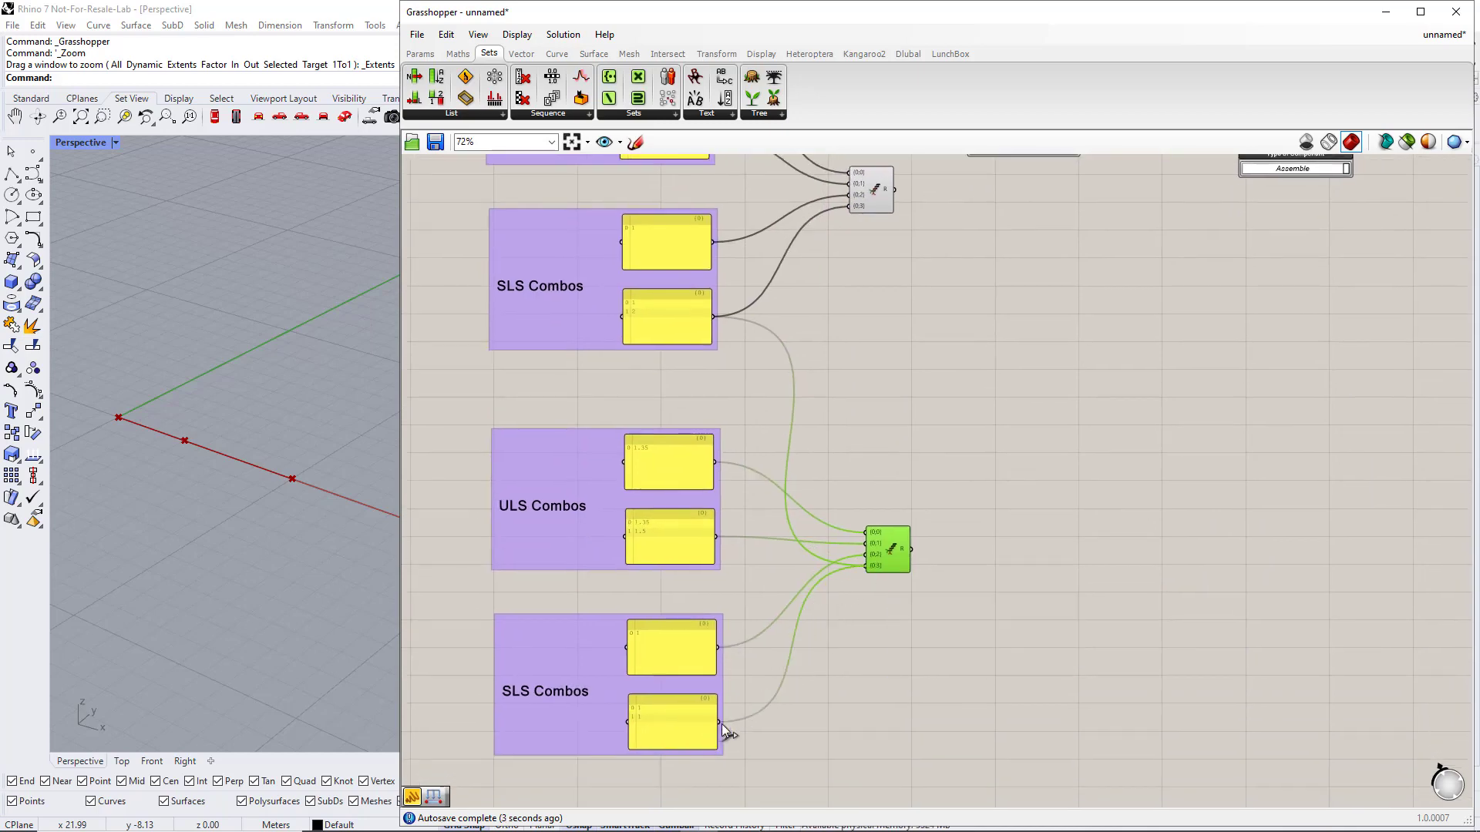
Move the Load Combination Items and Load Combination components together down and farther from the Entwine components
{"action": "scroll", "coordinate": [756, 716], "scroll_direction": "down", "scroll_amount": 1}
{"action": "right_click_drag", "start_coordinate": [882, 647], "coordinate": [836, 675]}
{"action": "left_click_drag", "start_coordinate": [1221, 377], "coordinate": [933, 244]}
{"action": "left_click_drag", "start_coordinate": [1160, 251], "coordinate": [1326, 425]}
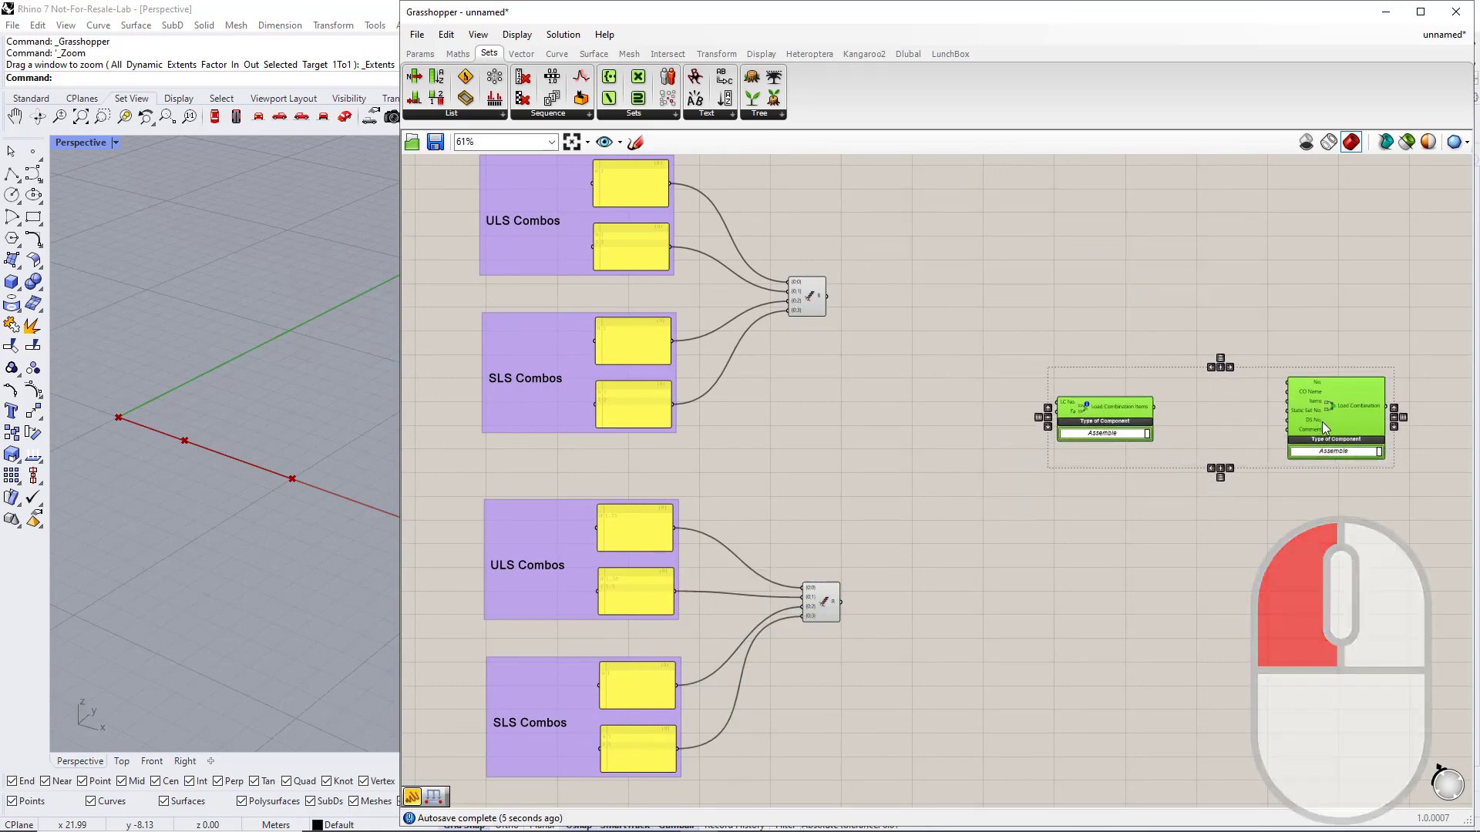
{"action": "left_click", "coordinate": [1150, 479]}
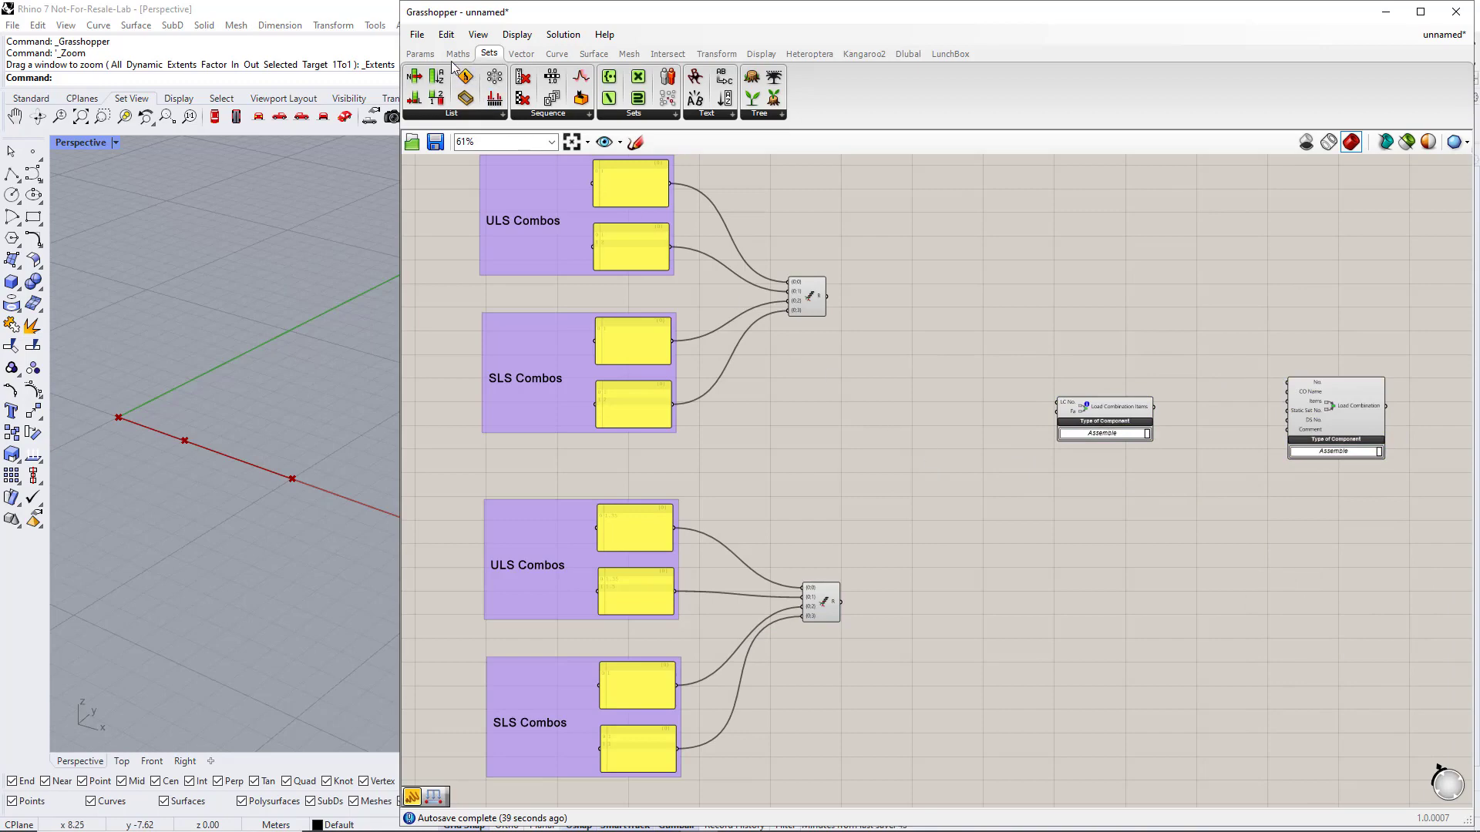
Place a panel beside the upper Entwine, connect it to output R, enlarge it and align it with the component
{"action": "left_click", "coordinate": [420, 57]}
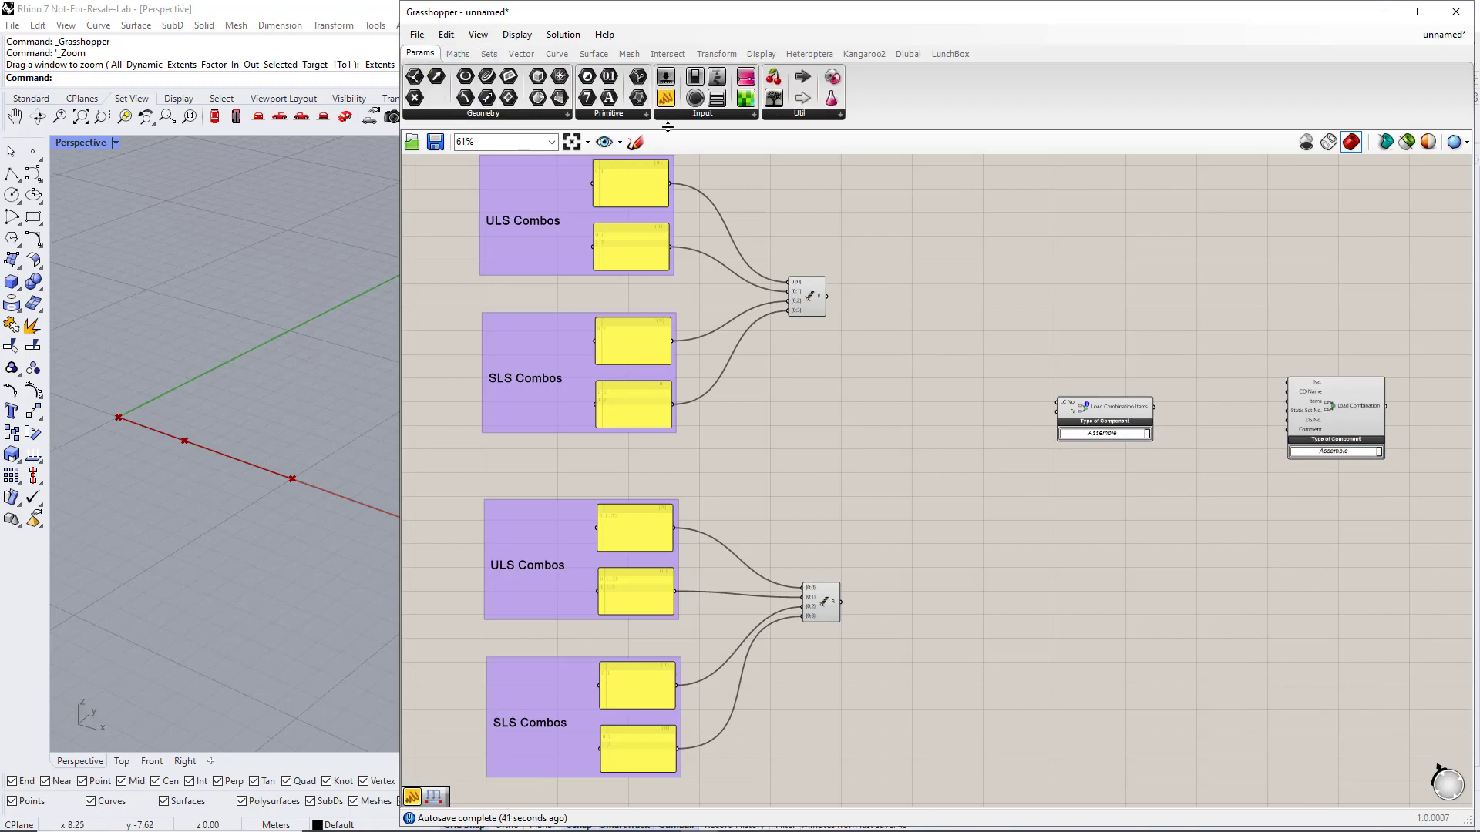
{"action": "left_click_drag", "start_coordinate": [665, 97], "coordinate": [913, 302]}
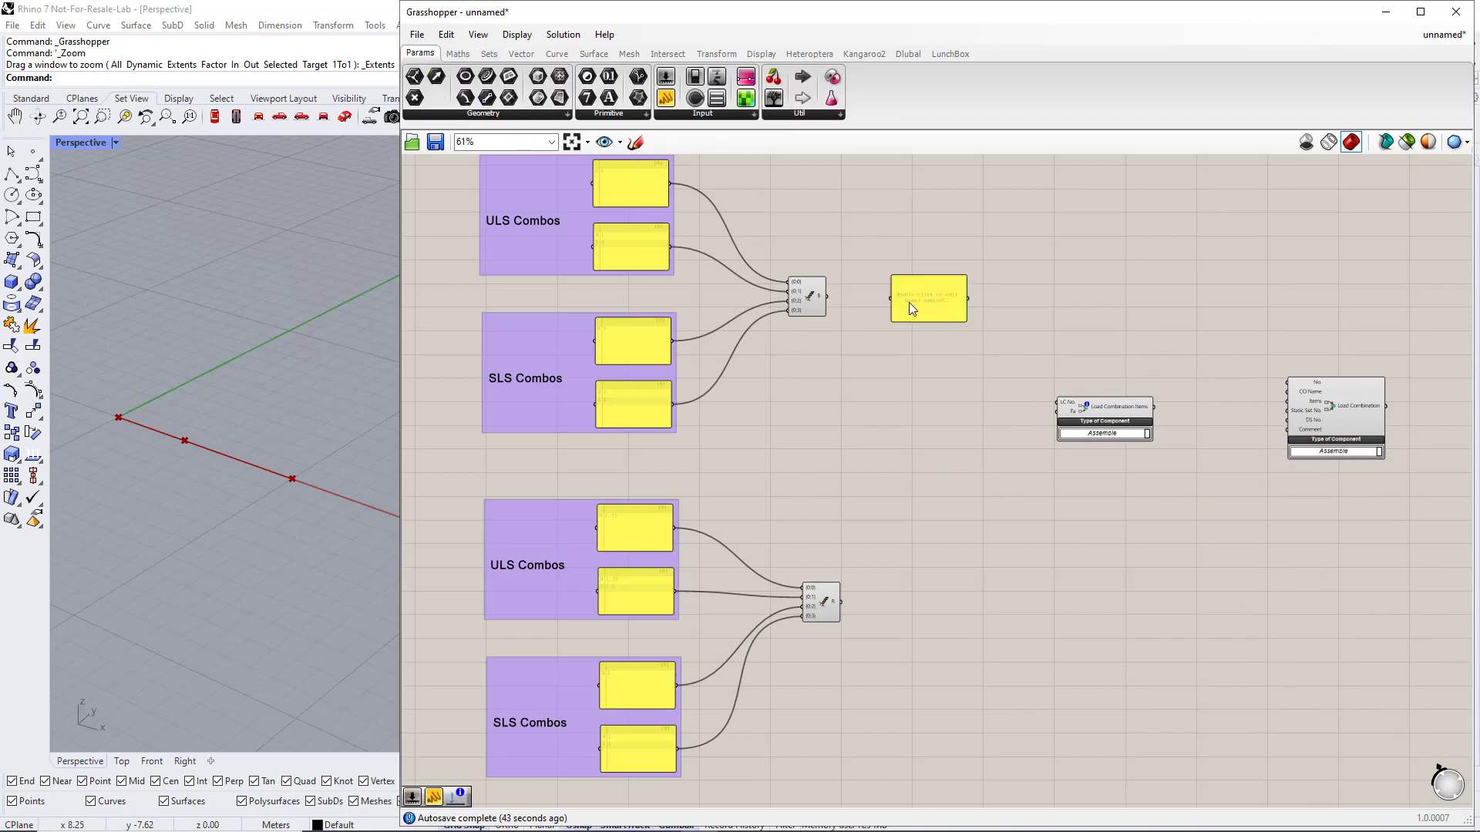
{"action": "scroll", "coordinate": [909, 302], "scroll_direction": "up", "scroll_amount": 3}
{"action": "left_click_drag", "start_coordinate": [775, 294], "coordinate": [879, 296]}
{"action": "left_click_drag", "start_coordinate": [959, 334], "coordinate": [969, 434]}
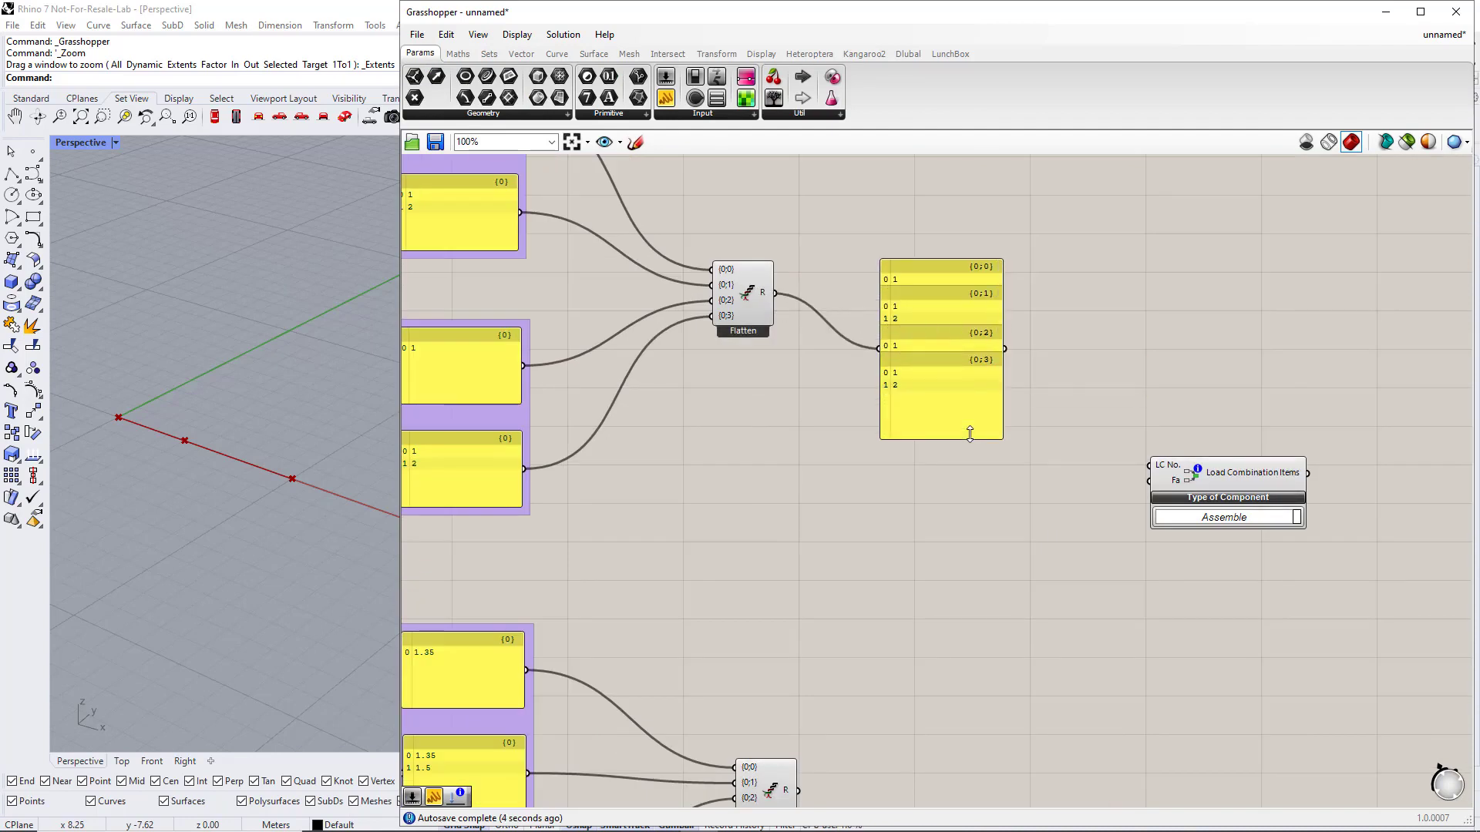
{"action": "left_click_drag", "start_coordinate": [964, 371], "coordinate": [965, 310]}
{"action": "scroll", "coordinate": [963, 339], "scroll_direction": "down", "scroll_amount": 3}
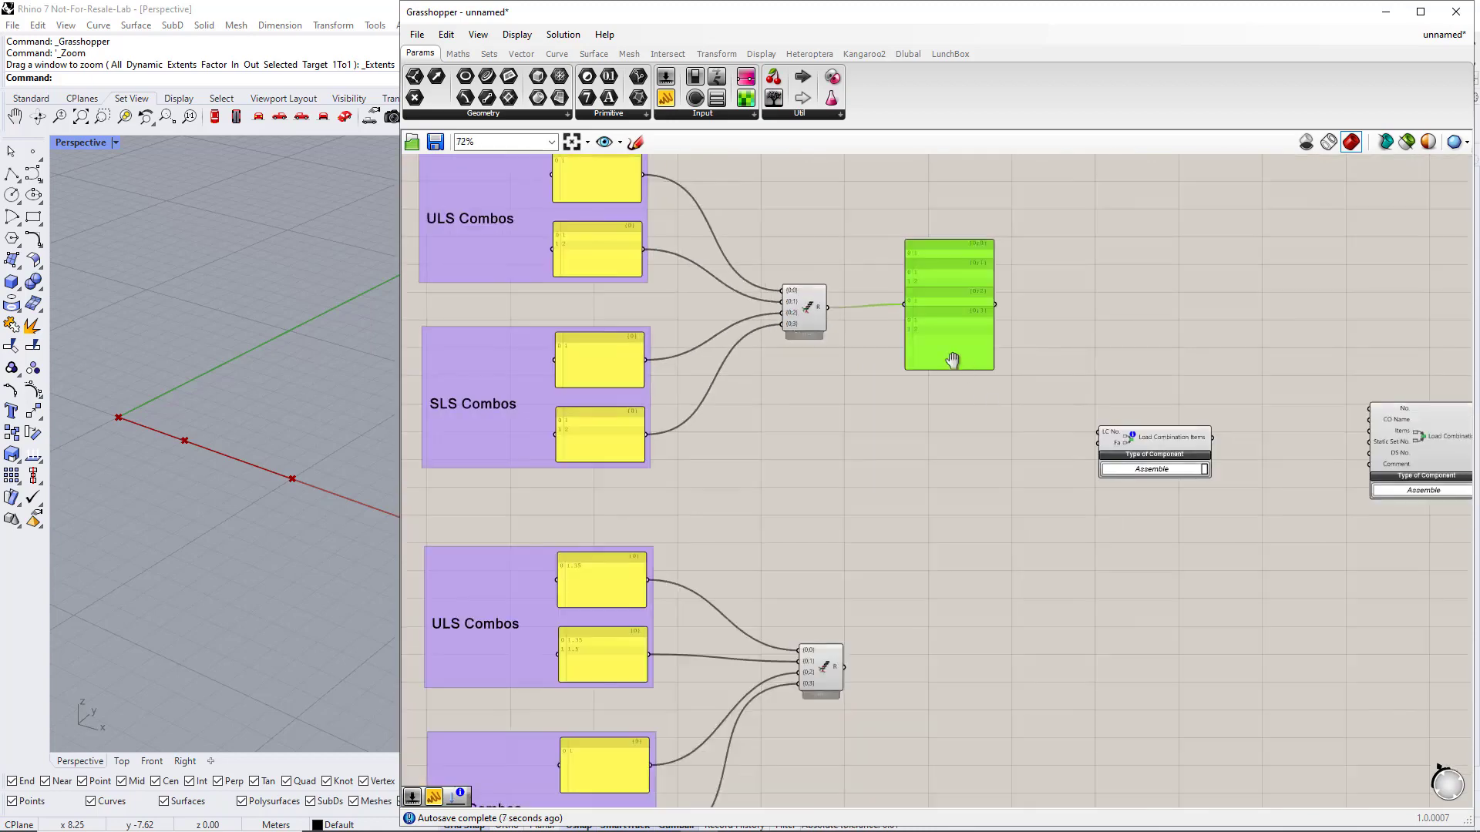
Duplicate the output panel beside the lower Entwine and connect its input to that component's R output
{"action": "left_click_drag", "start_coordinate": [923, 311], "coordinate": [927, 655], "text": "alt"}
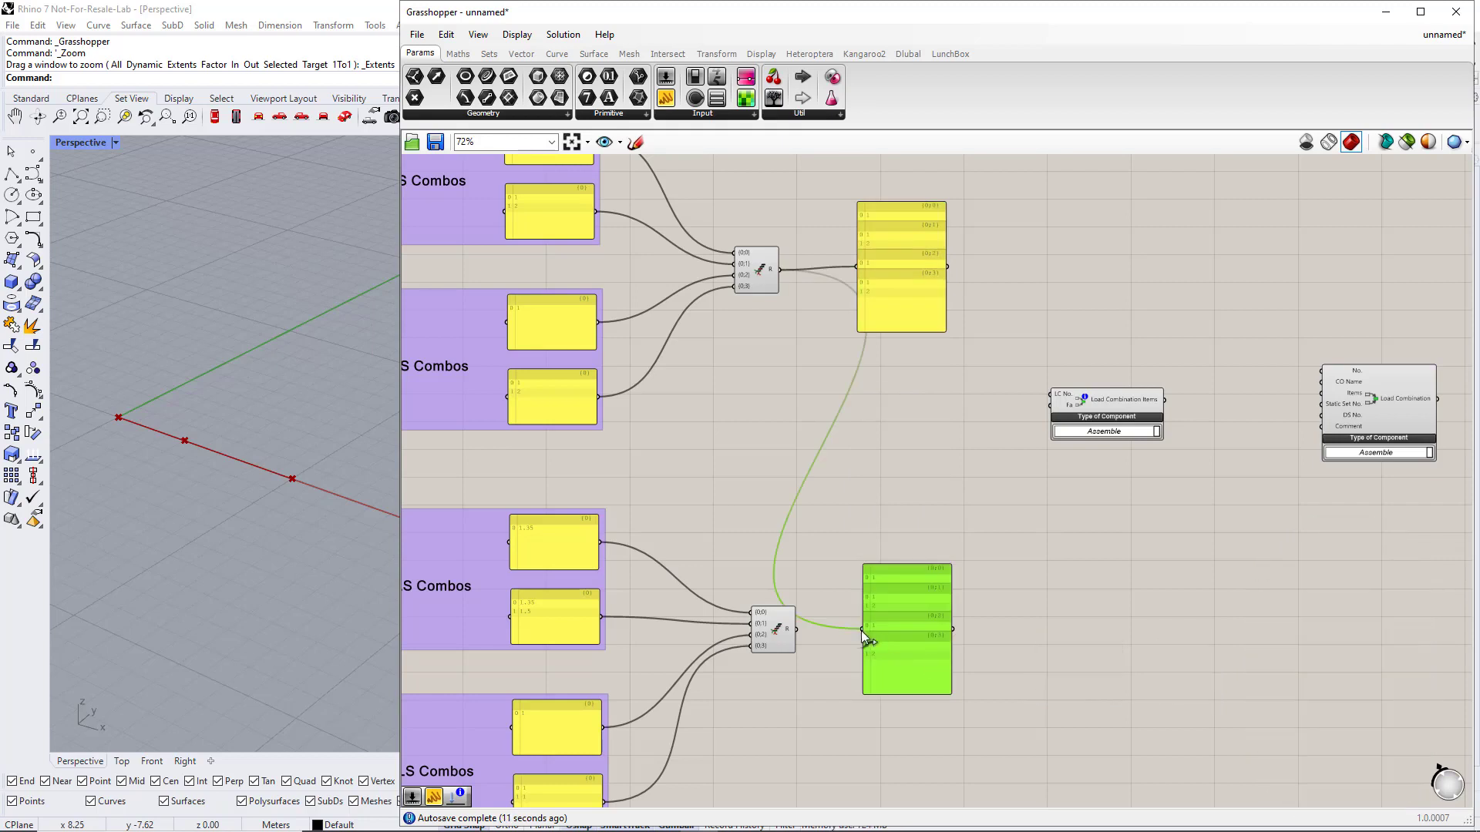
{"action": "left_click_drag", "start_coordinate": [792, 635], "coordinate": [794, 635]}
{"action": "left_click", "coordinate": [904, 446]}
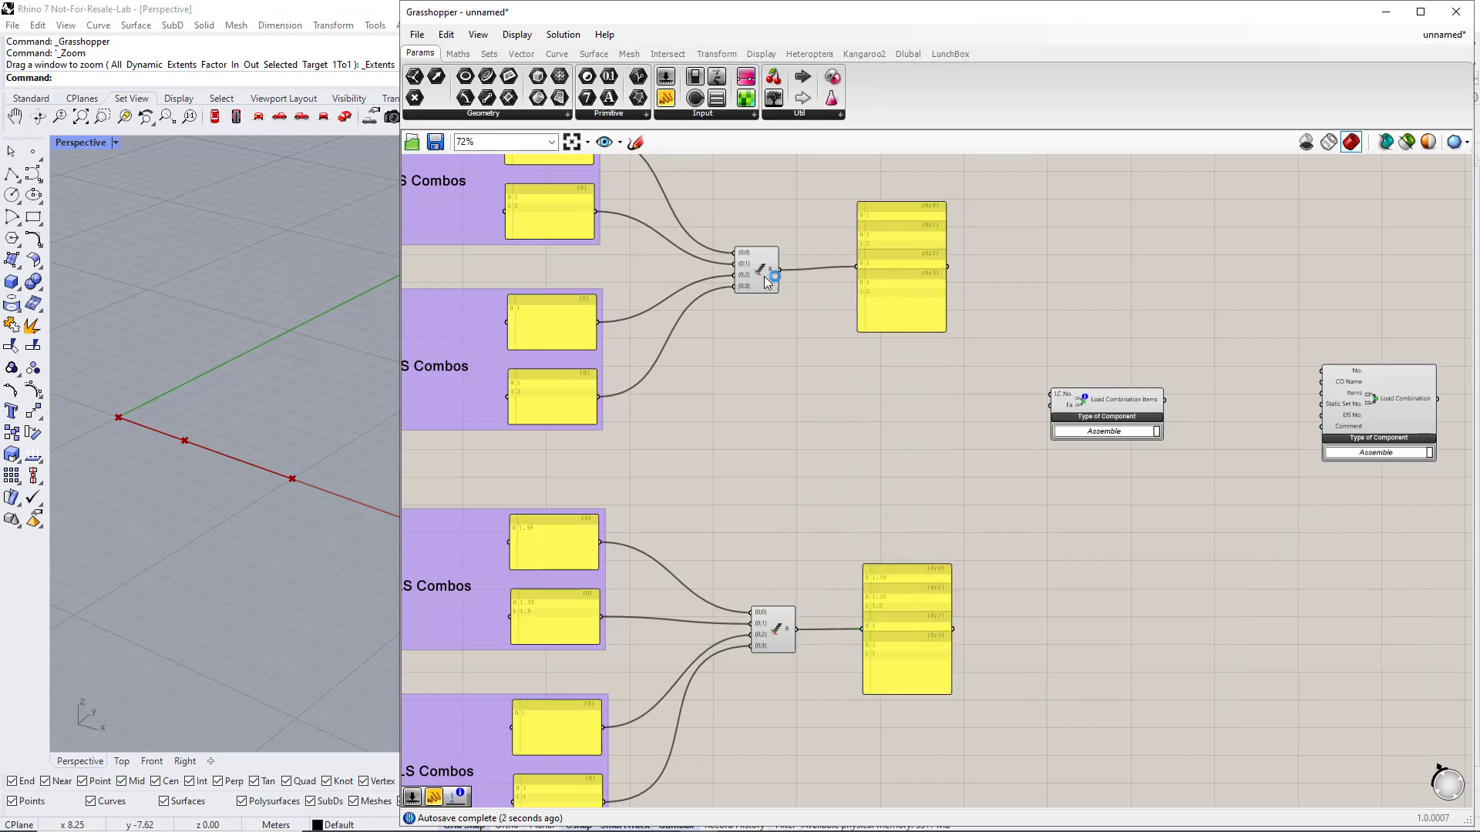
Wire the case-number panel to LC No. and the factor panel to Fa of Load Combination Items, and its output to Load Combination's Items
{"action": "right_click_drag", "start_coordinate": [1043, 519], "coordinate": [953, 503]}
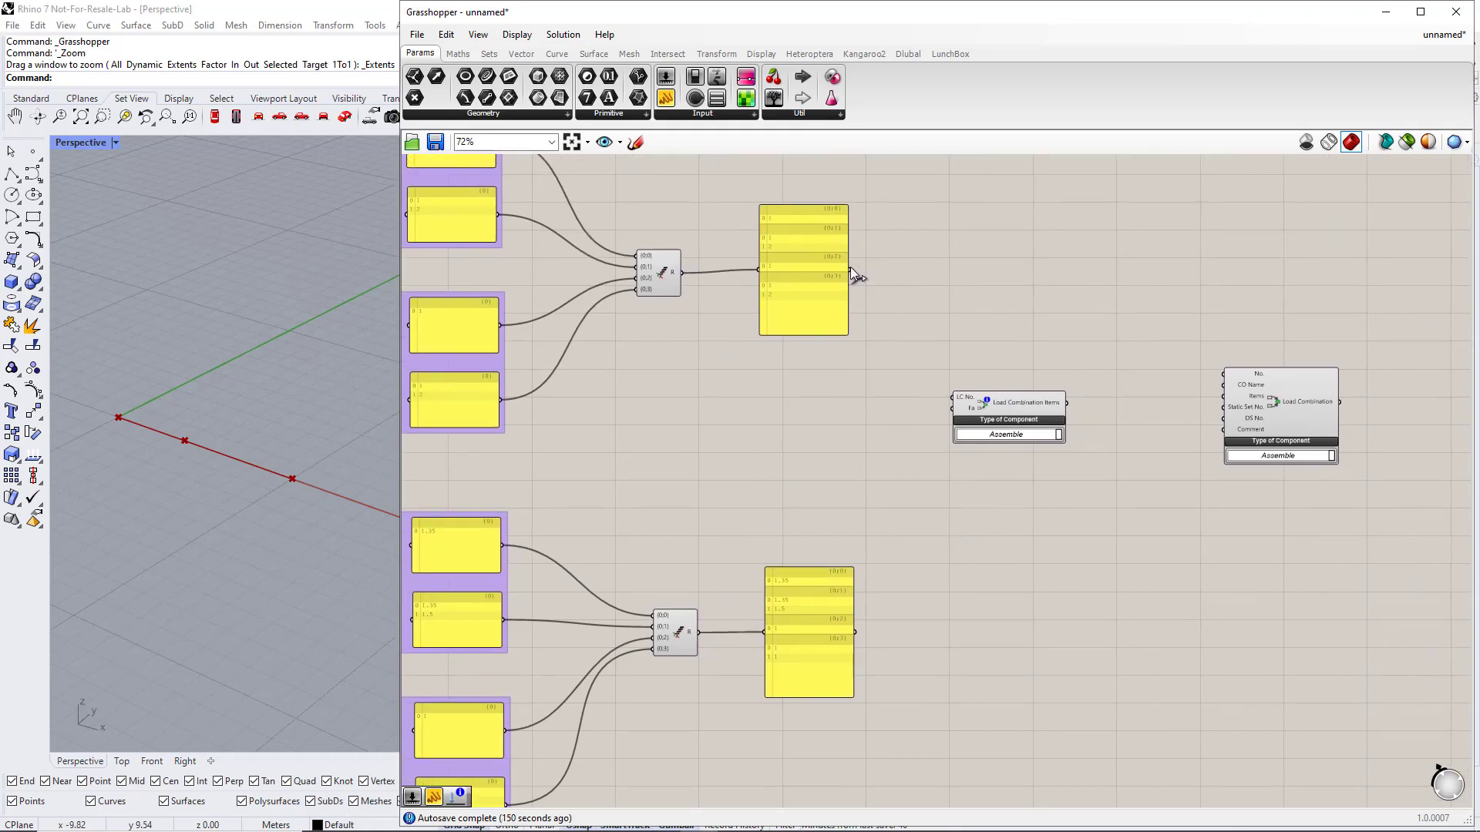
{"action": "left_click_drag", "start_coordinate": [849, 268], "coordinate": [950, 406]}
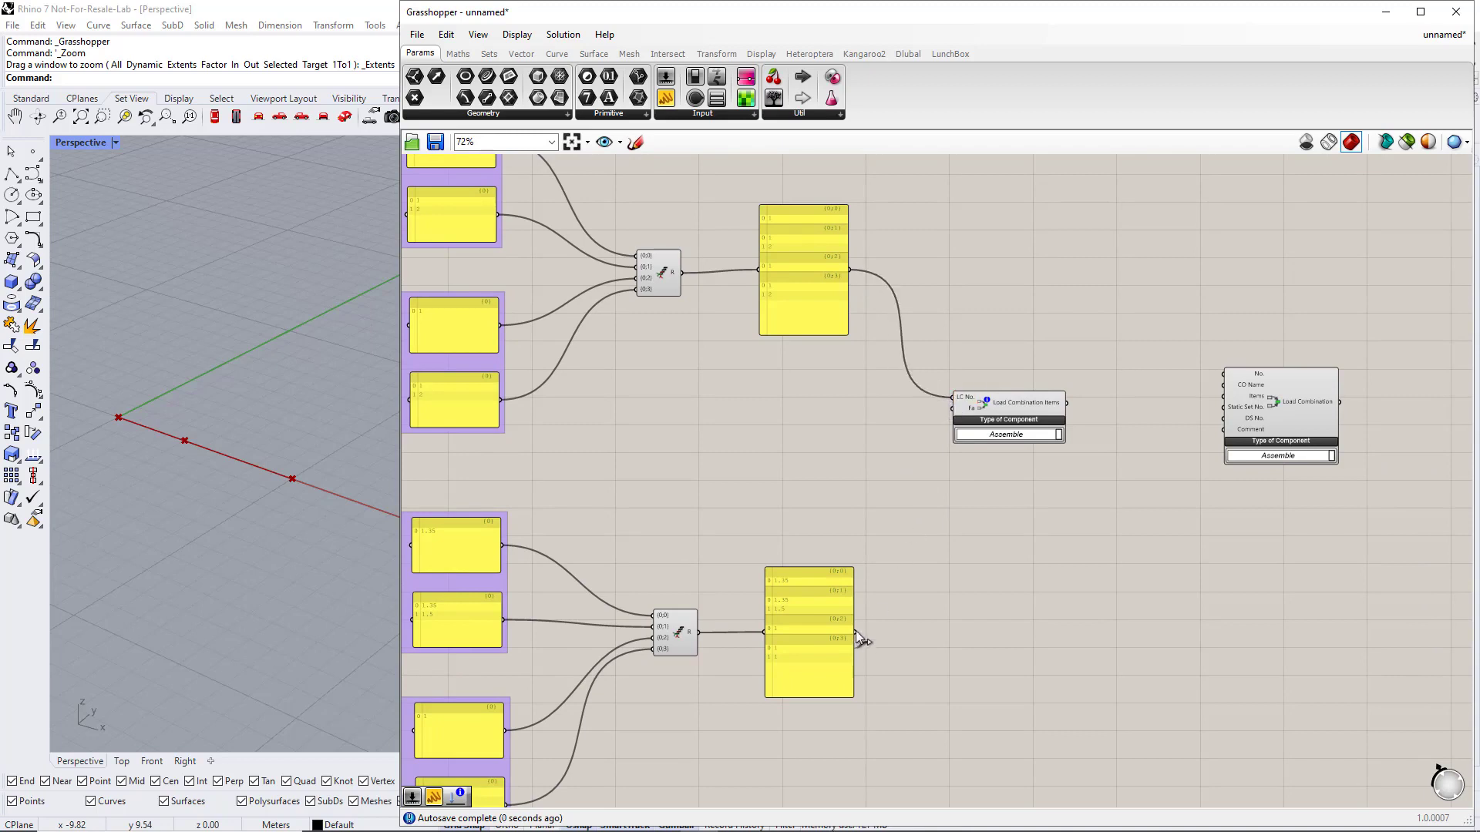
{"action": "left_click_drag", "start_coordinate": [855, 632], "coordinate": [956, 420]}
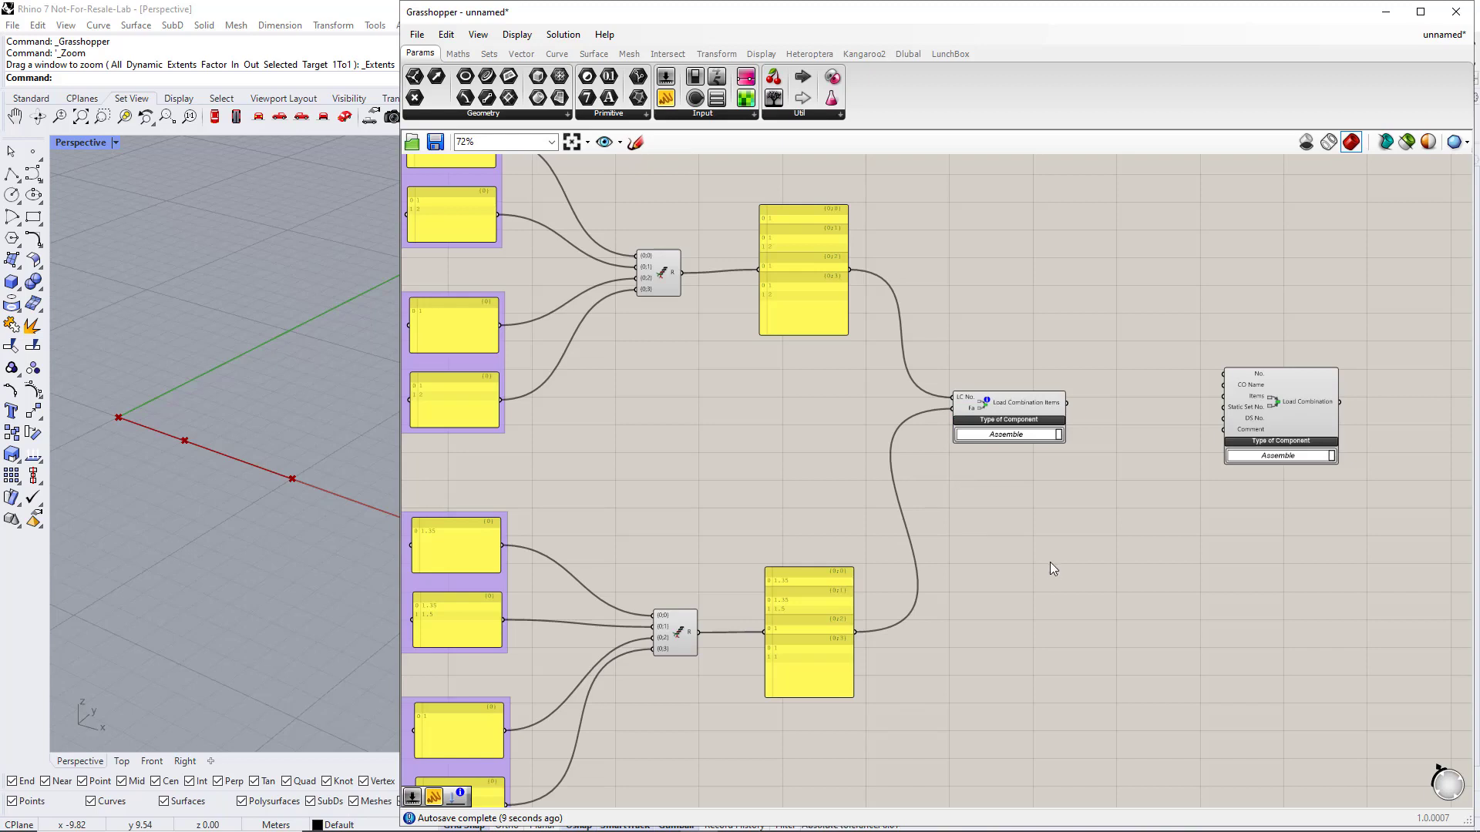
{"action": "scroll", "coordinate": [1003, 506], "scroll_direction": "up", "scroll_amount": 2}
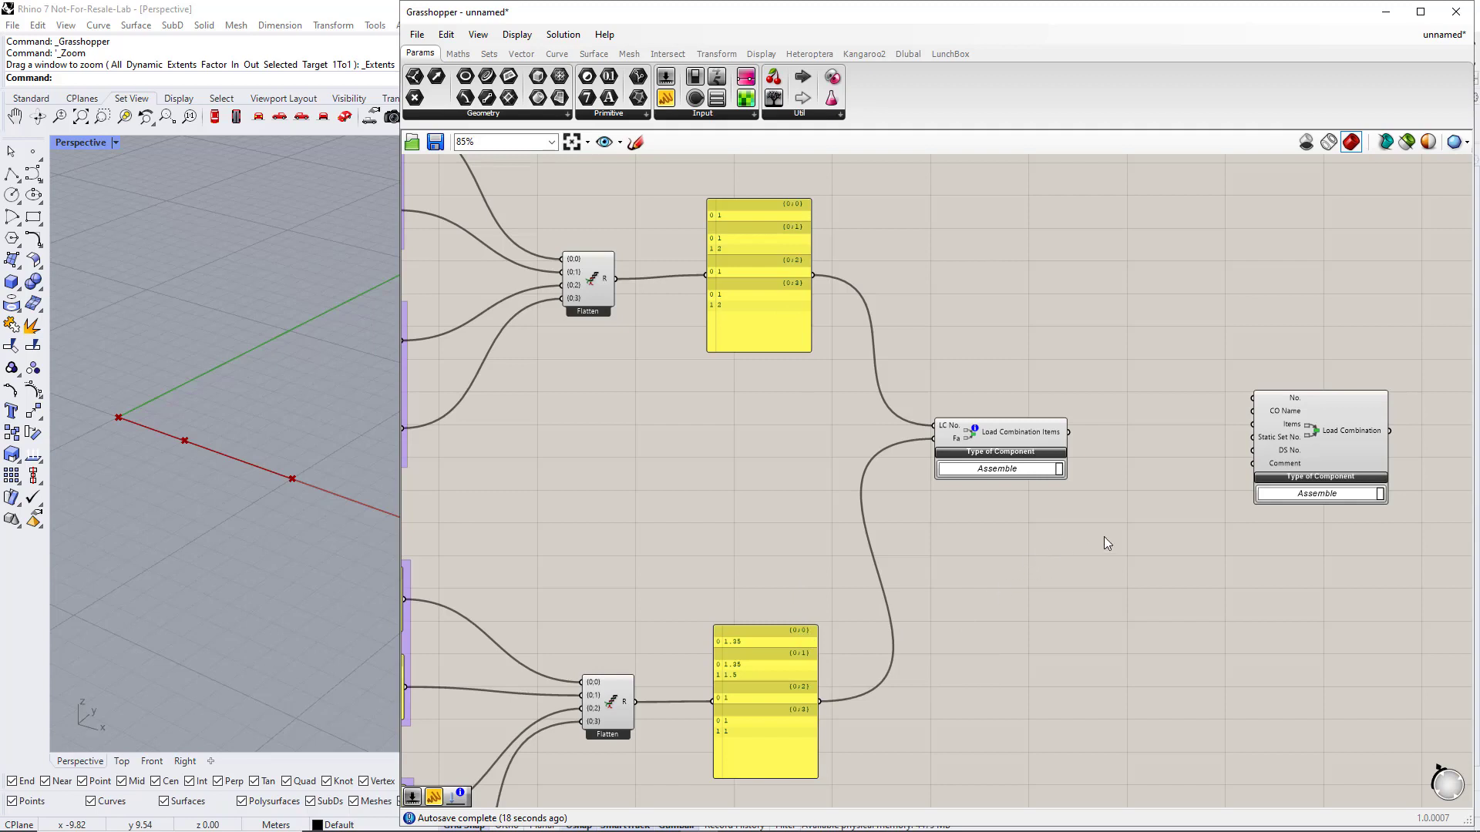
{"action": "right_click_drag", "start_coordinate": [1140, 537], "coordinate": [955, 523]}
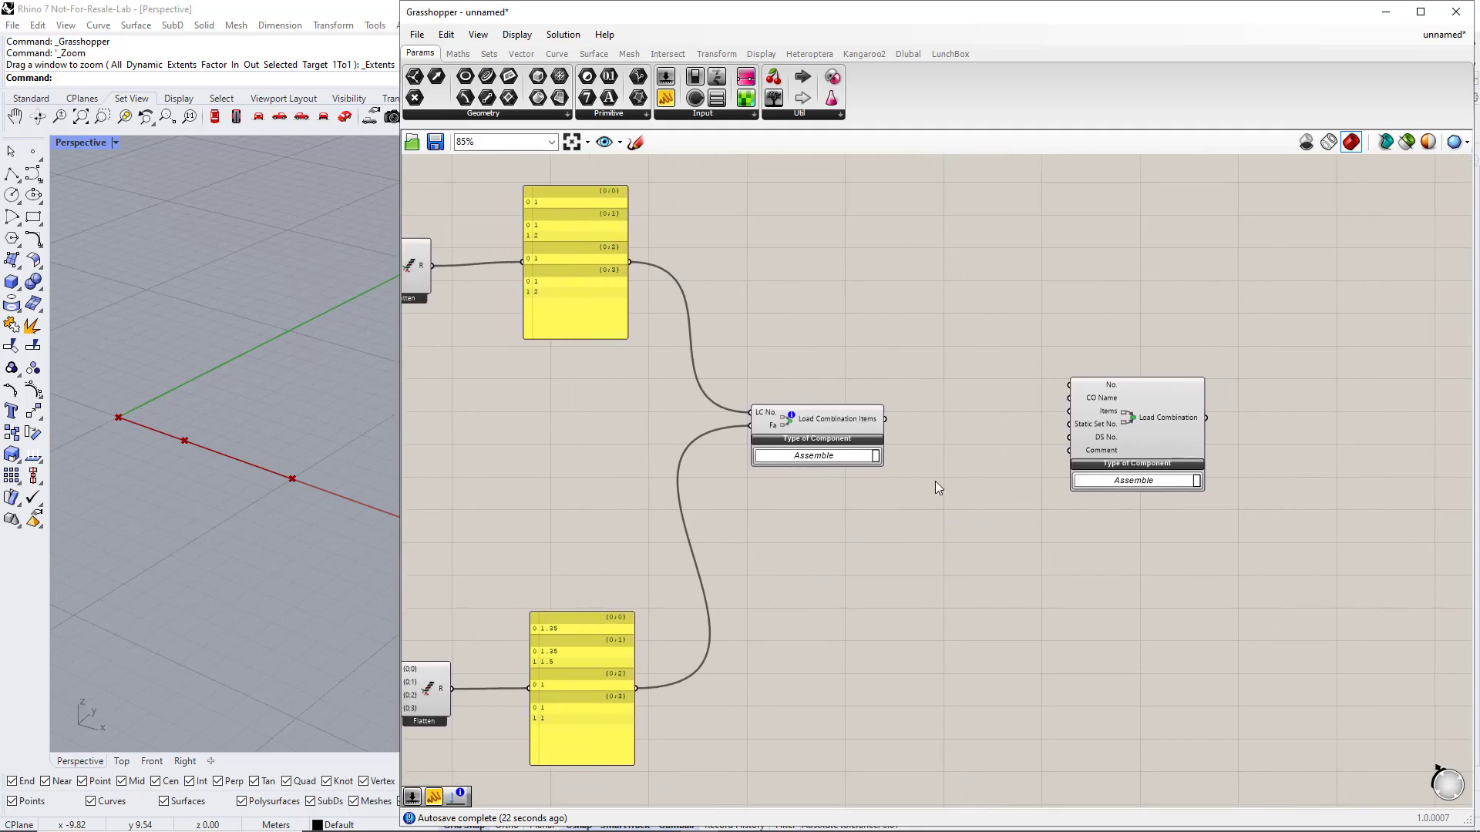
{"action": "left_click_drag", "start_coordinate": [888, 421], "coordinate": [1079, 413]}
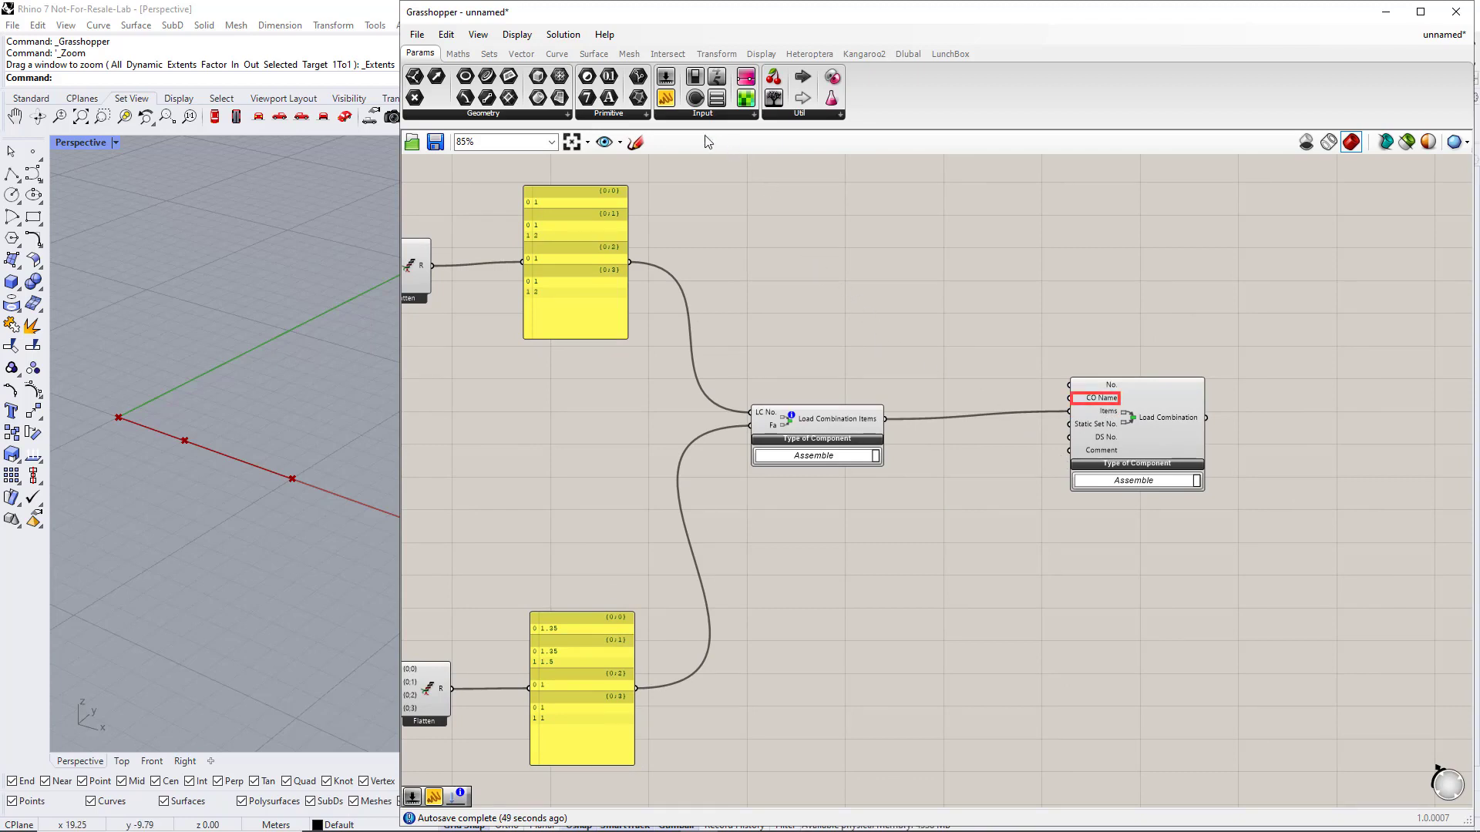
Add a panel before the Load Combination component with the lines CO1 ULS, CO2 ULS, CO1 SLS and CO2 SLS
{"action": "left_click_drag", "start_coordinate": [672, 110], "coordinate": [965, 347]}
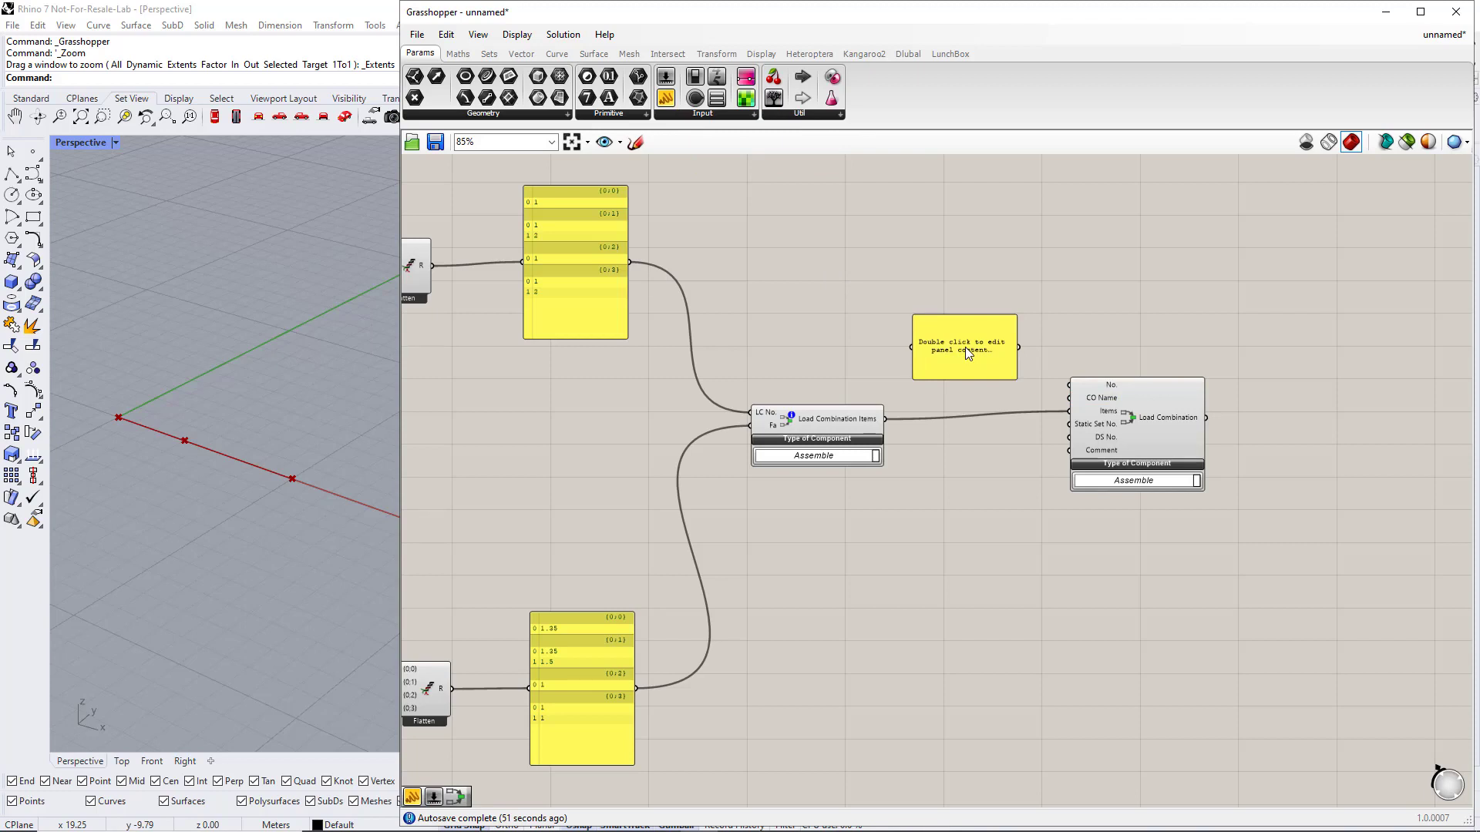
{"action": "double_click", "coordinate": [965, 347]}
{"action": "type", "text": "CO1 "}
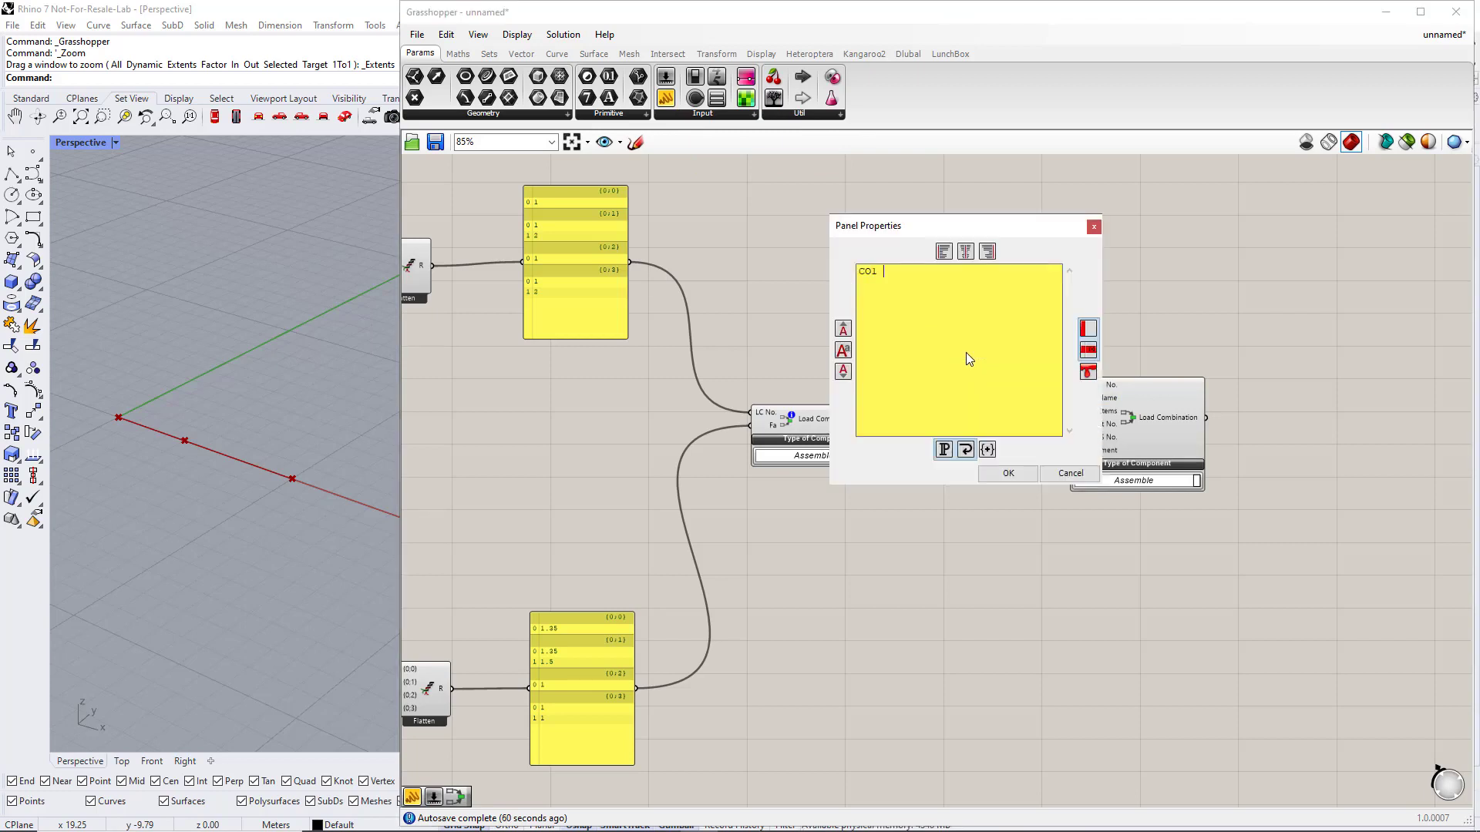
{"action": "type", "text": "ULS"}
{"action": "key", "text": "Return"}
{"action": "type", "text": "CO2 ULS"}
{"action": "key", "text": "Return"}
{"action": "type", "text": "CO1 SLS"}
{"action": "key", "text": "Return"}
{"action": "type", "text": "CO2 SLS"}
{"action": "left_click", "coordinate": [1008, 473]}
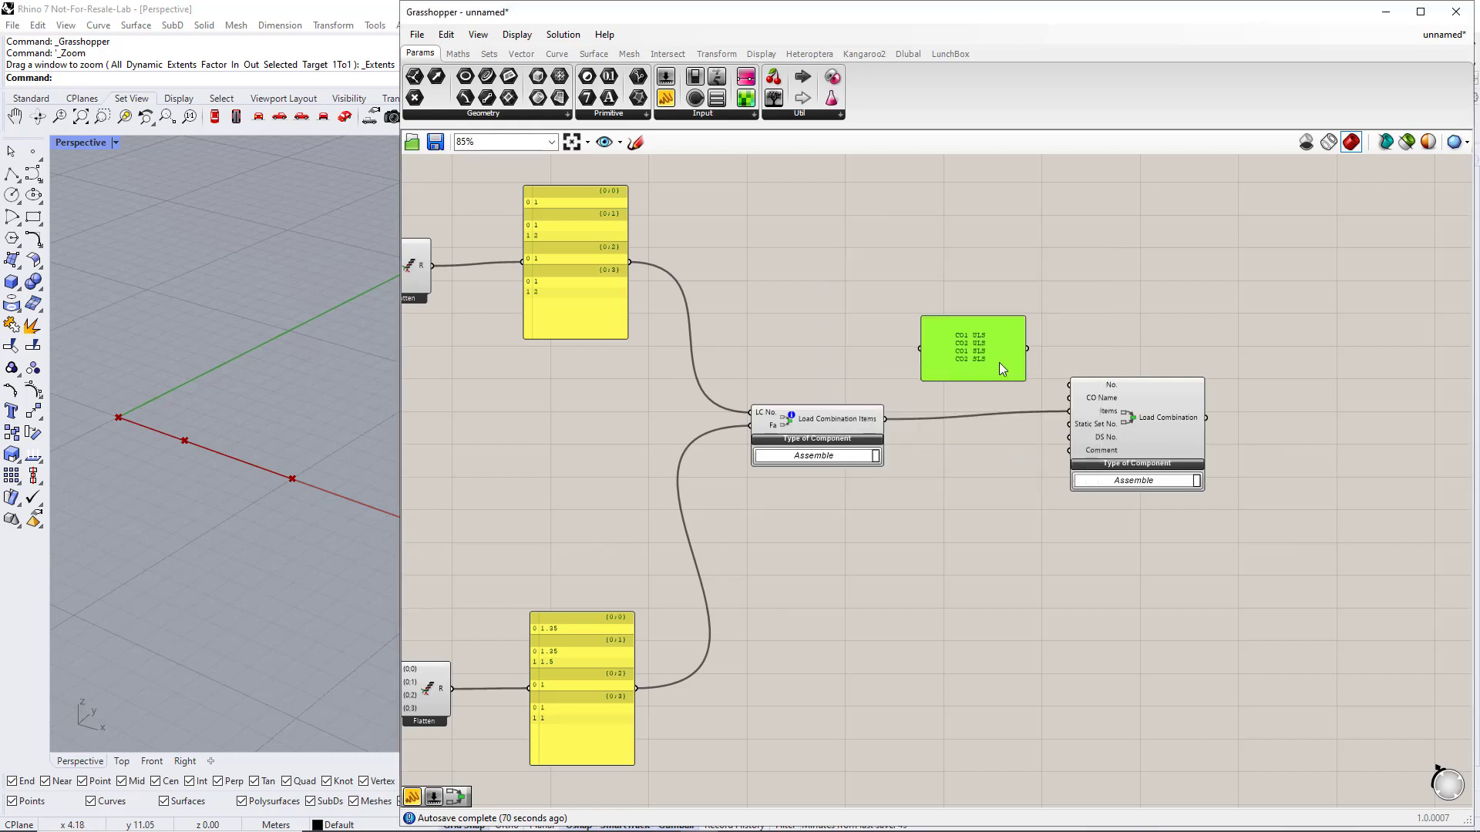
Duplicate the combination-name panel below the Items wire and replace its contents with the lines 1, 1, 2 and 2
{"action": "left_click_drag", "start_coordinate": [999, 362], "coordinate": [1005, 528], "text": "alt"}
{"action": "double_click", "coordinate": [1001, 529]}
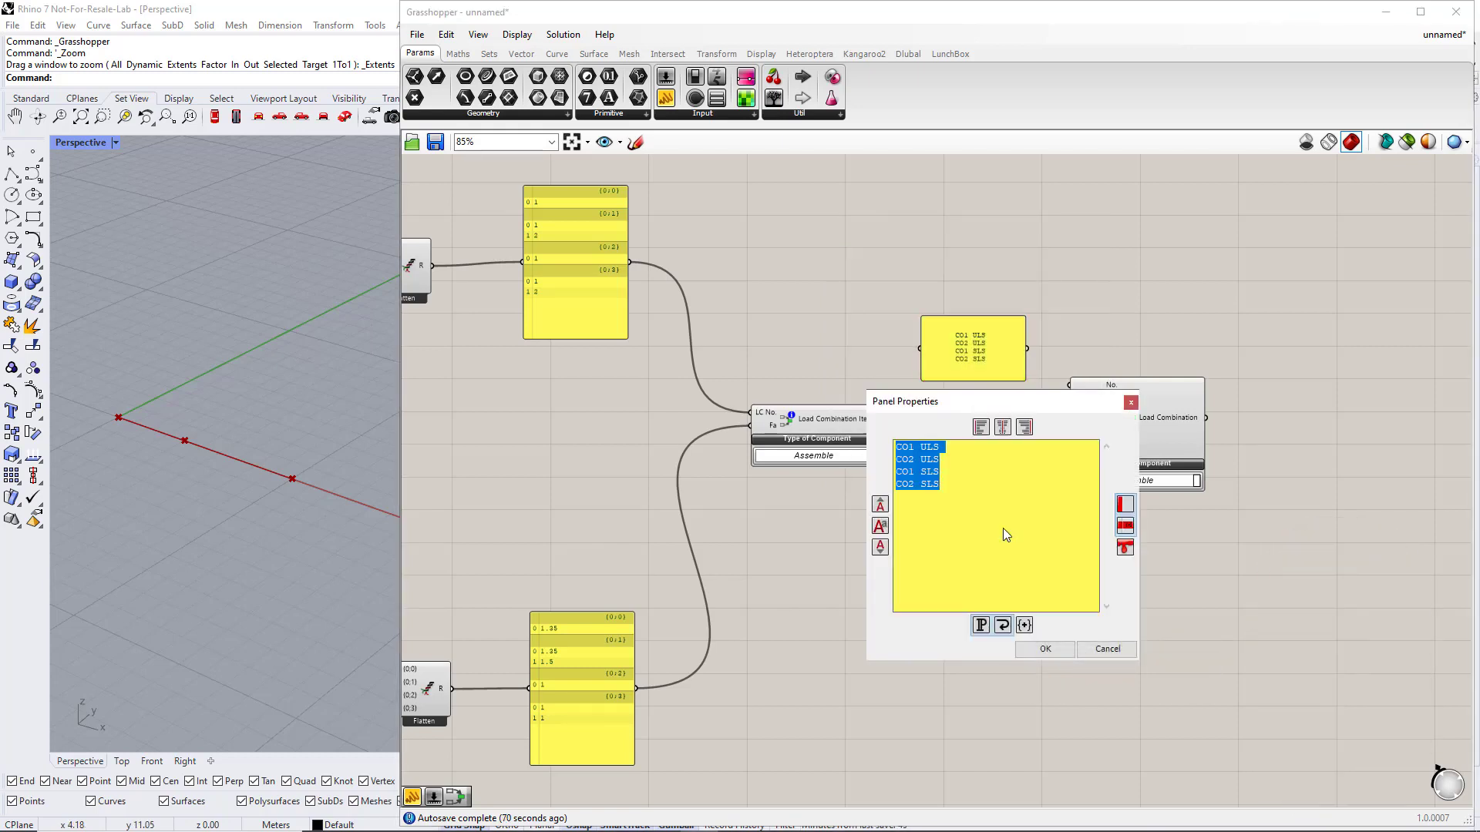
{"action": "type", "text": "1"}
{"action": "key", "text": "Return"}
{"action": "type", "text": "1"}
{"action": "key", "text": "Return"}
{"action": "type", "text": "2"}
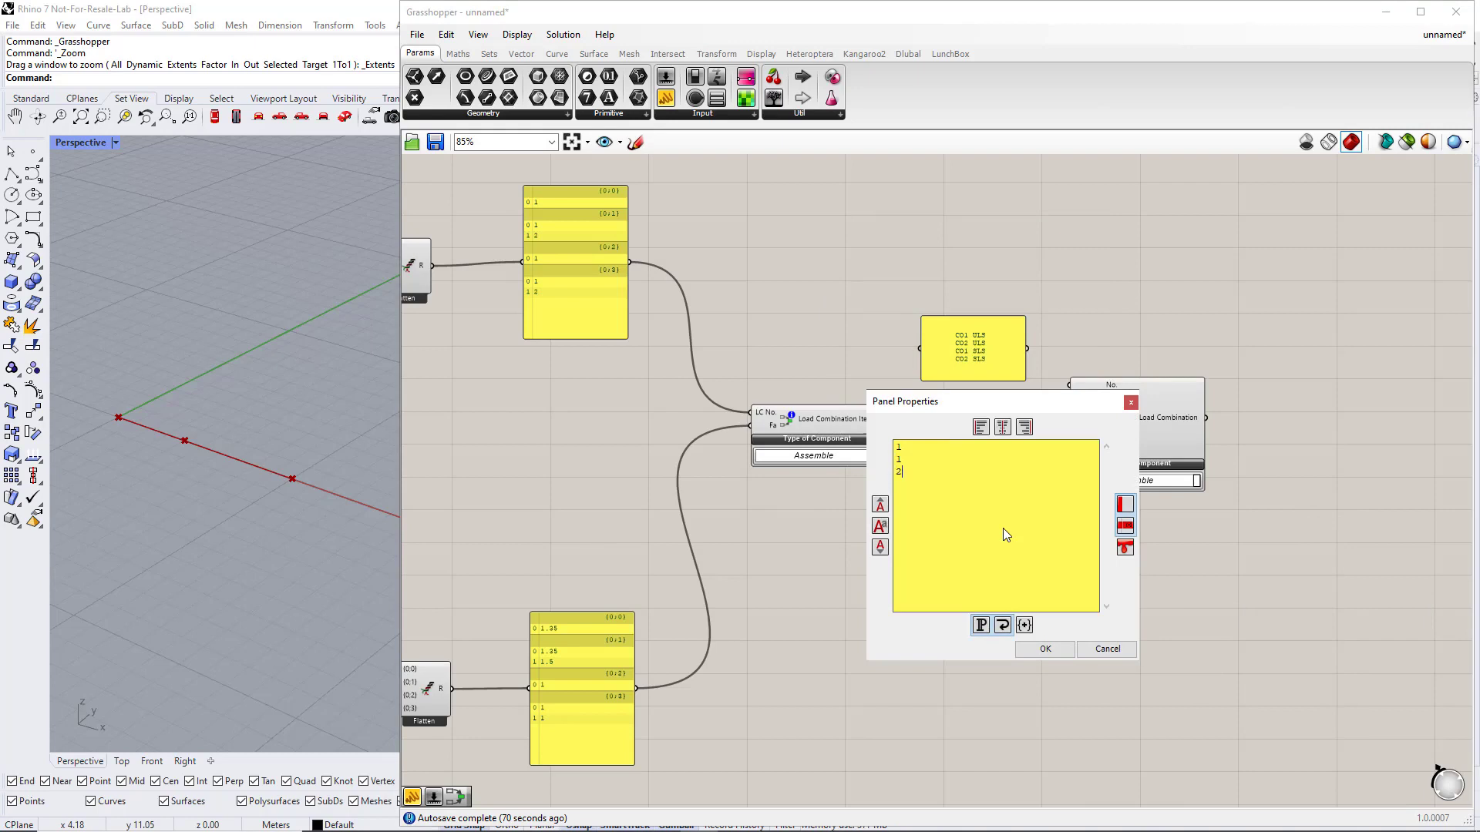
{"action": "key", "text": "Return"}
{"action": "type", "text": "2"}
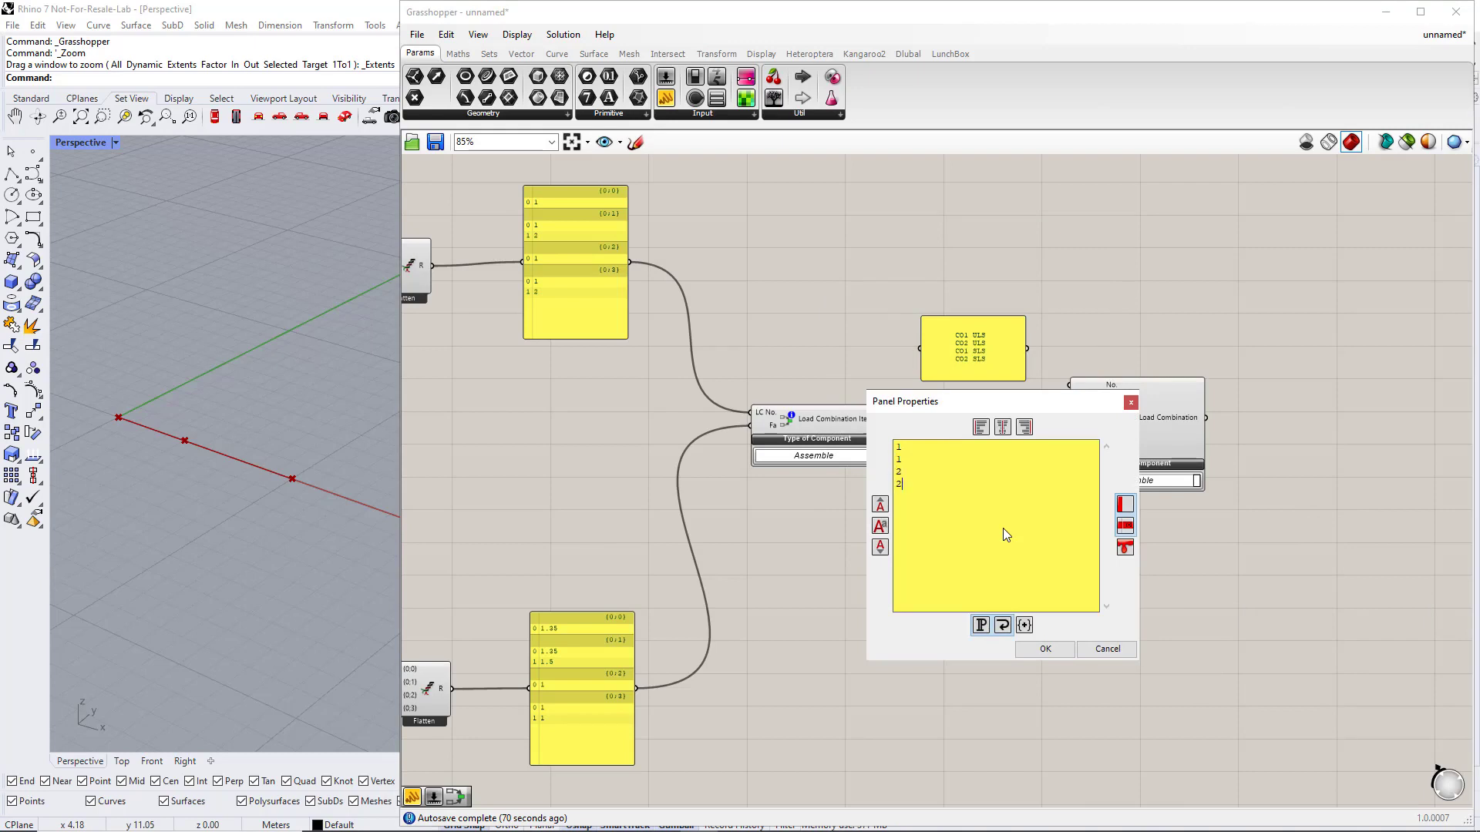
{"action": "left_click", "coordinate": [1059, 657]}
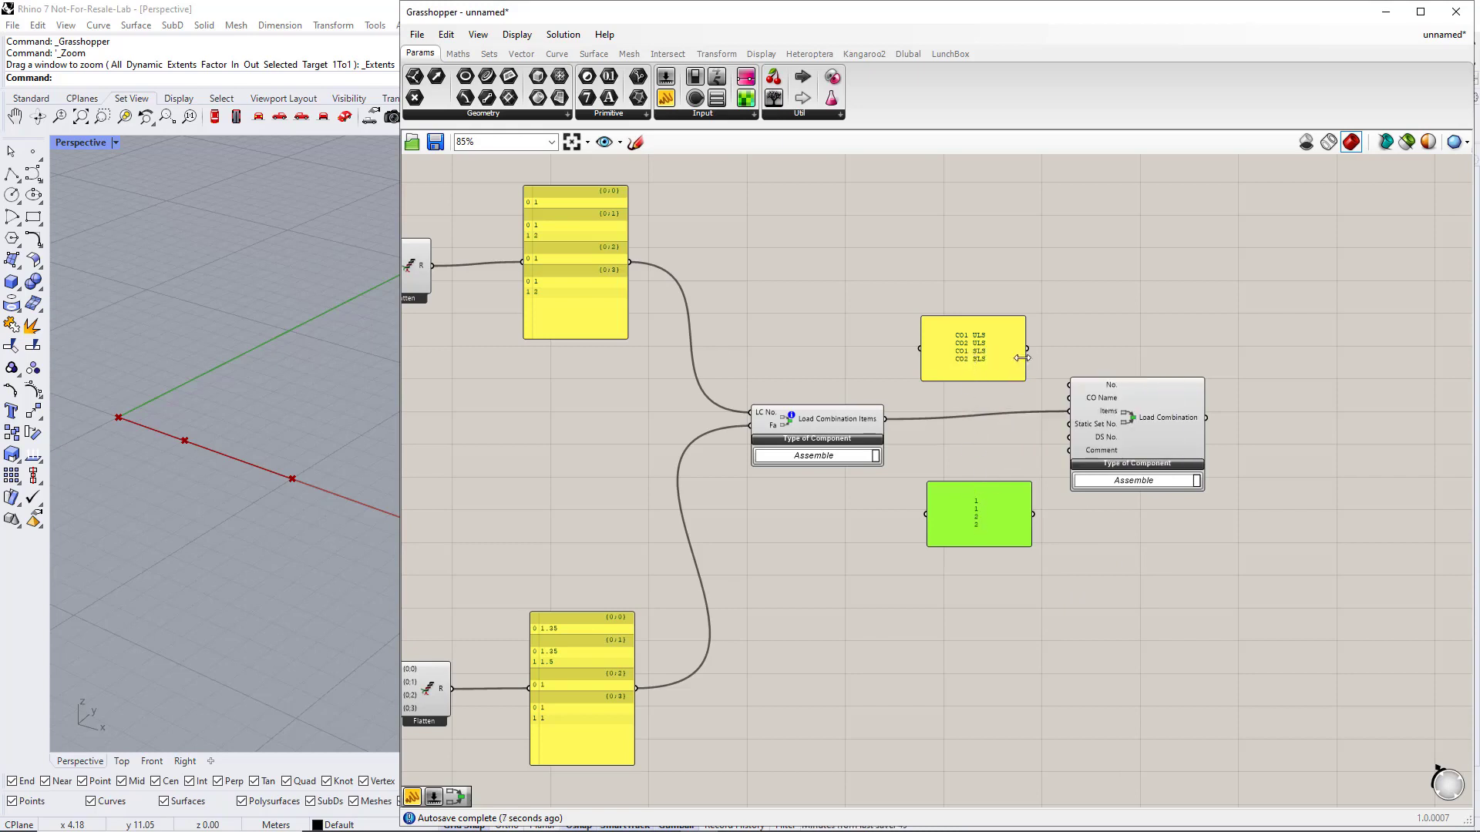
Connect the name panel to CO Name and the number panel to DS No., and turn off Multiline Data in both panels
{"action": "left_click_drag", "start_coordinate": [1028, 351], "coordinate": [1068, 398]}
{"action": "left_click_drag", "start_coordinate": [1033, 514], "coordinate": [1165, 425]}
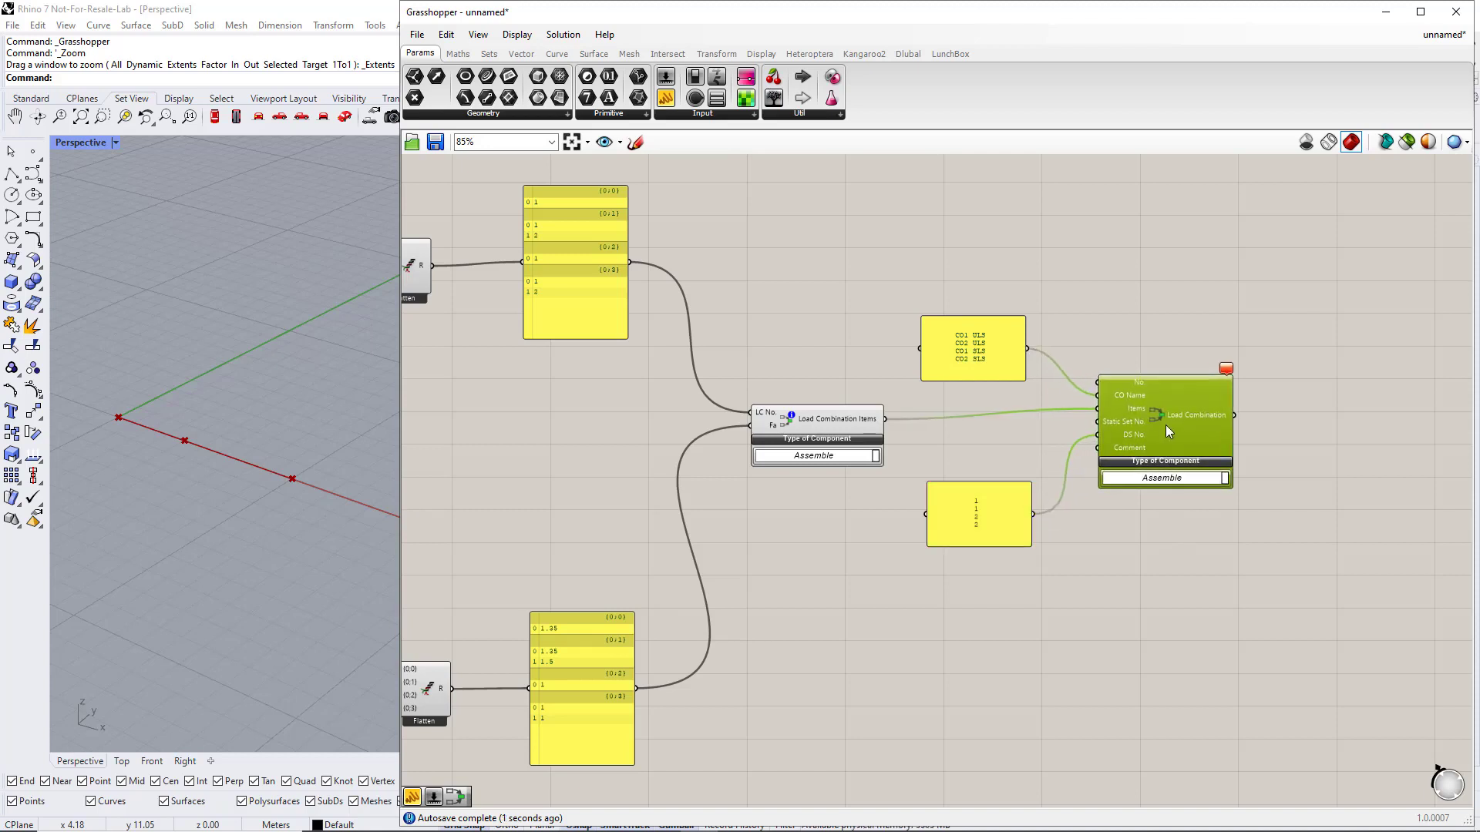
{"action": "right_click", "coordinate": [968, 356]}
{"action": "left_click", "coordinate": [1002, 400]}
{"action": "right_click", "coordinate": [979, 510]}
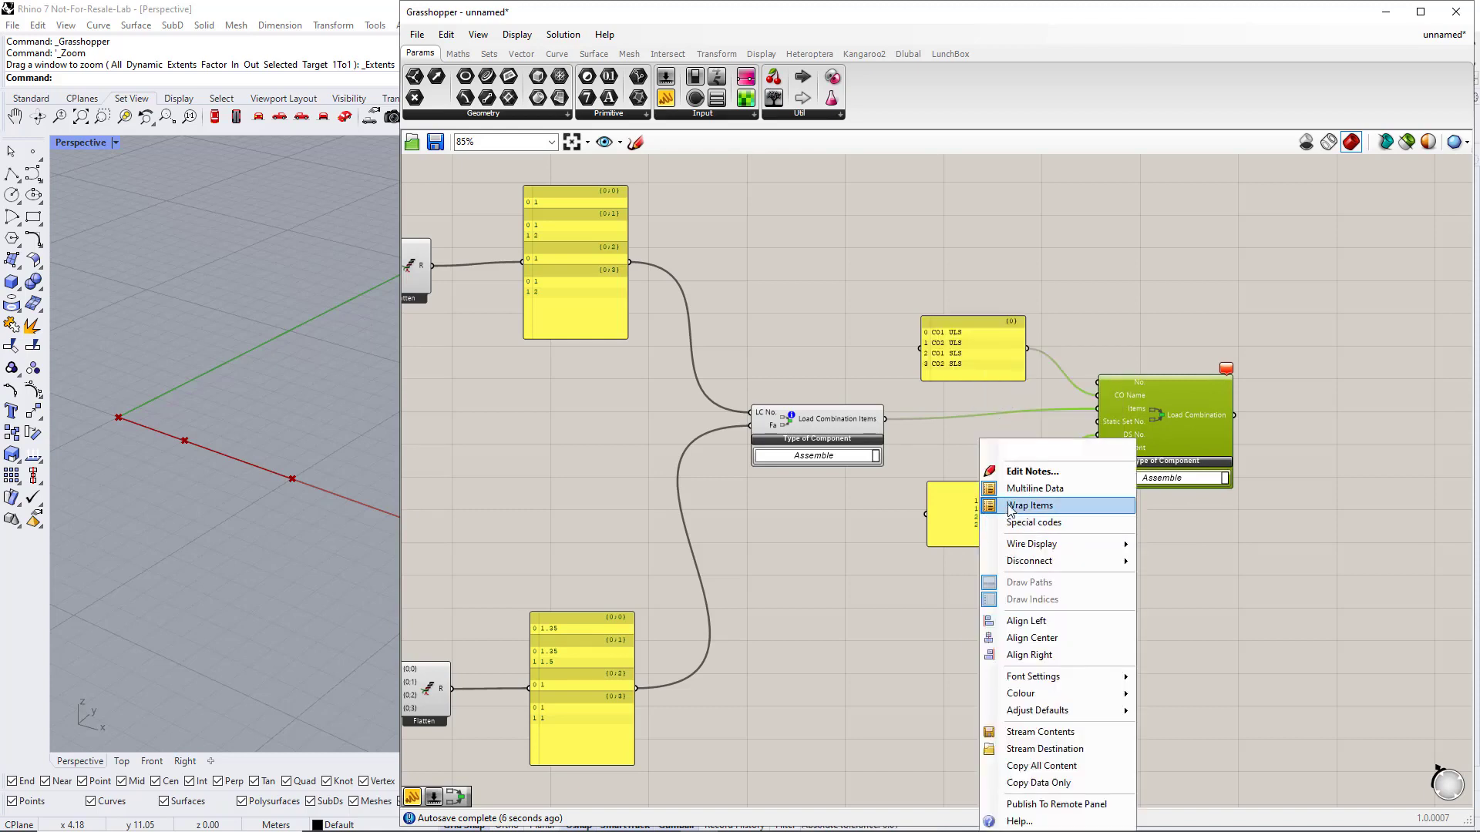
{"action": "left_click", "coordinate": [1009, 506]}
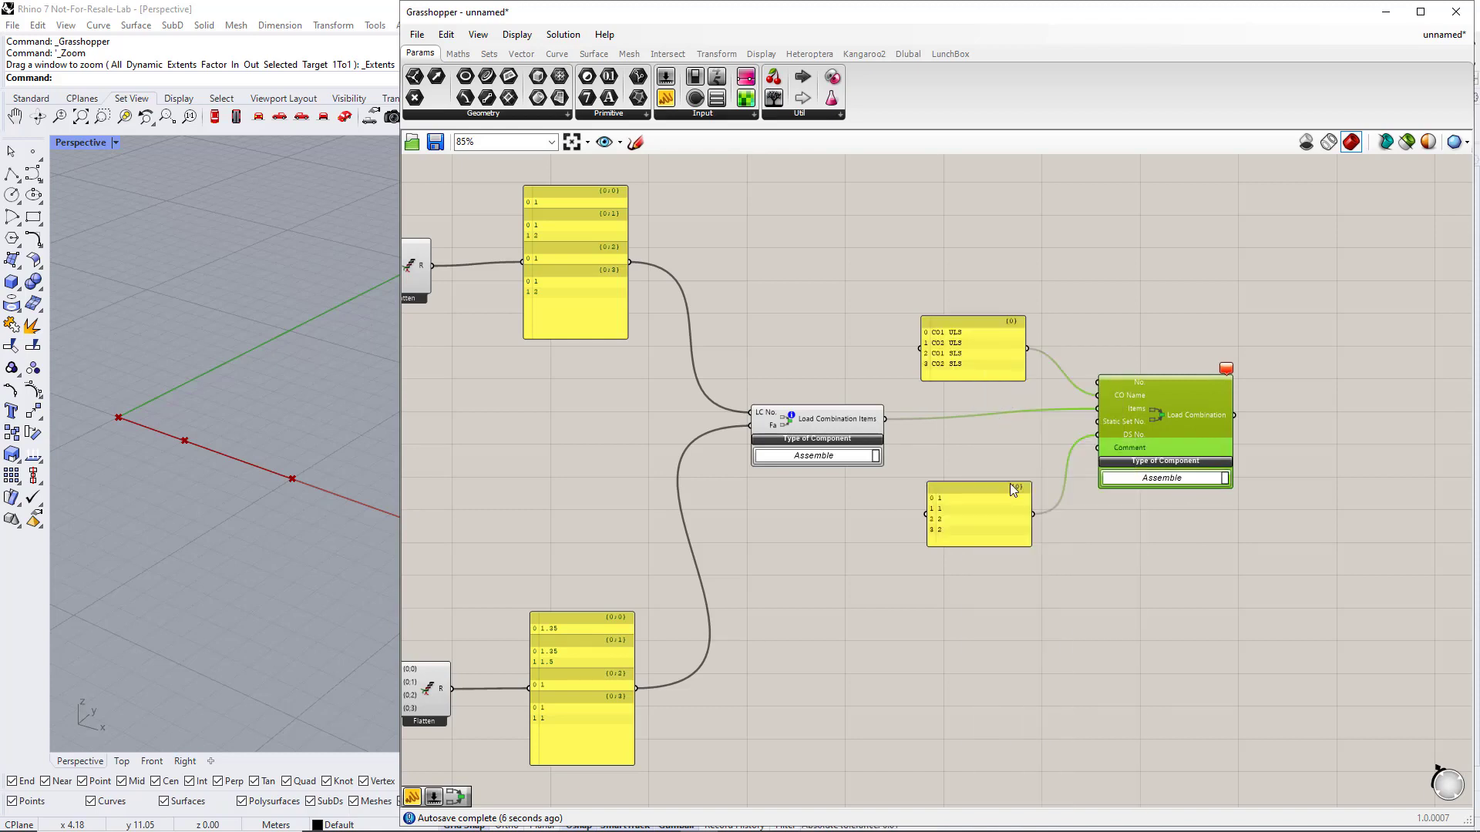
Graft the CO Name and DS No. inputs of Load Combination and move the component slightly farther from the panels
{"action": "right_click", "coordinate": [1125, 397]}
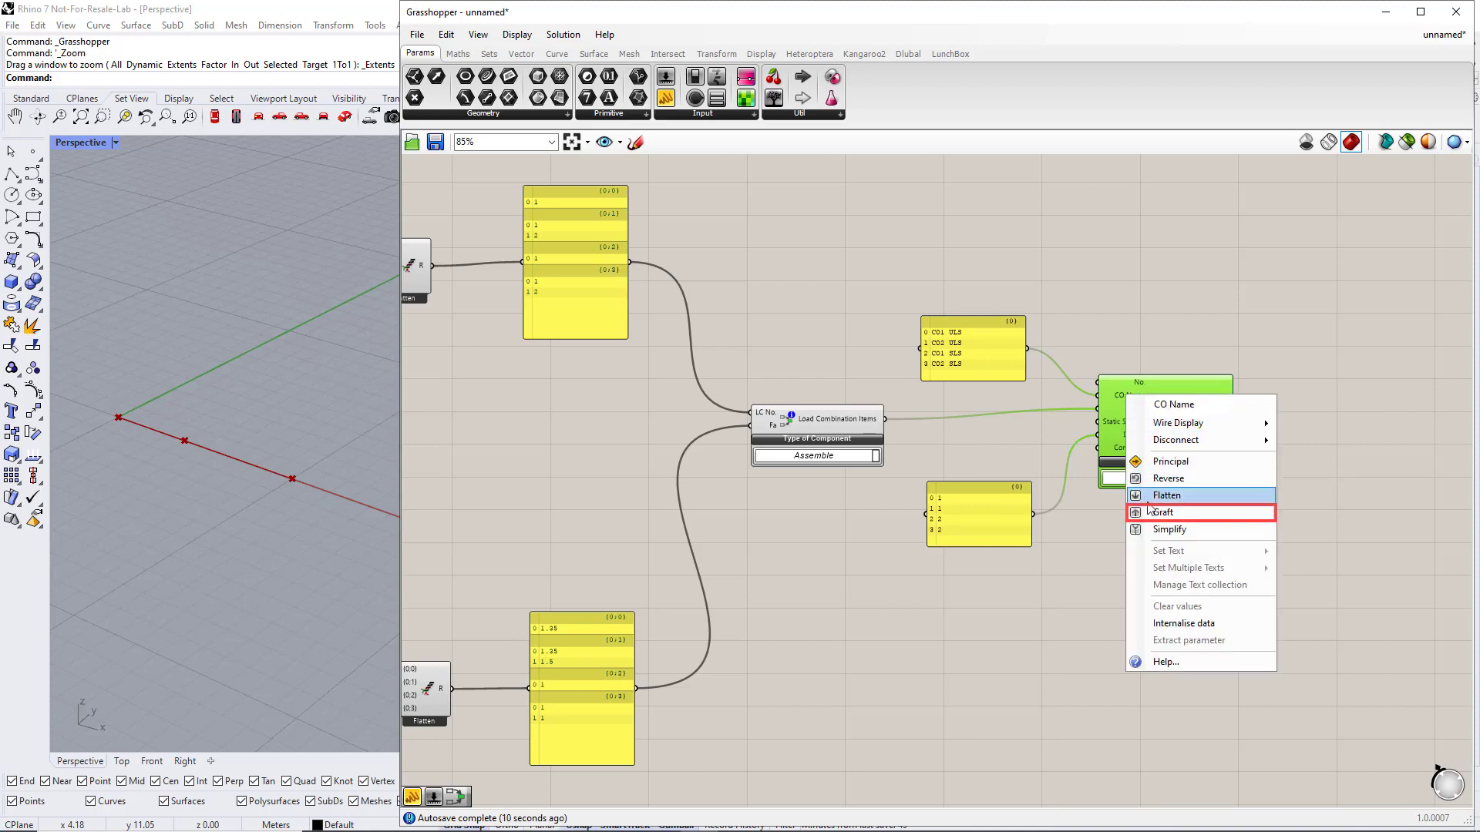
{"action": "left_click", "coordinate": [1160, 512]}
{"action": "right_click", "coordinate": [1125, 432]}
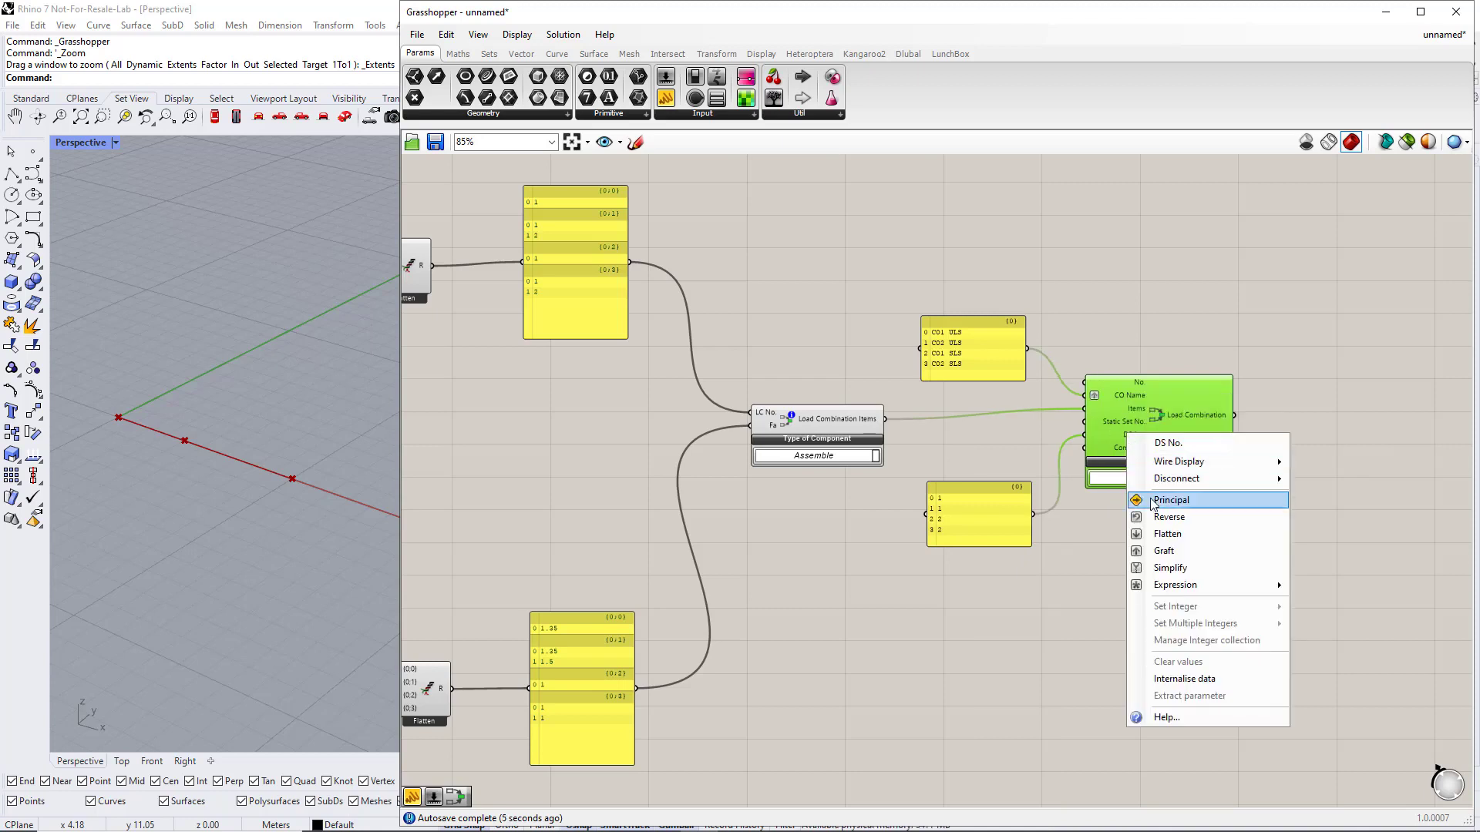
{"action": "left_click", "coordinate": [1163, 551]}
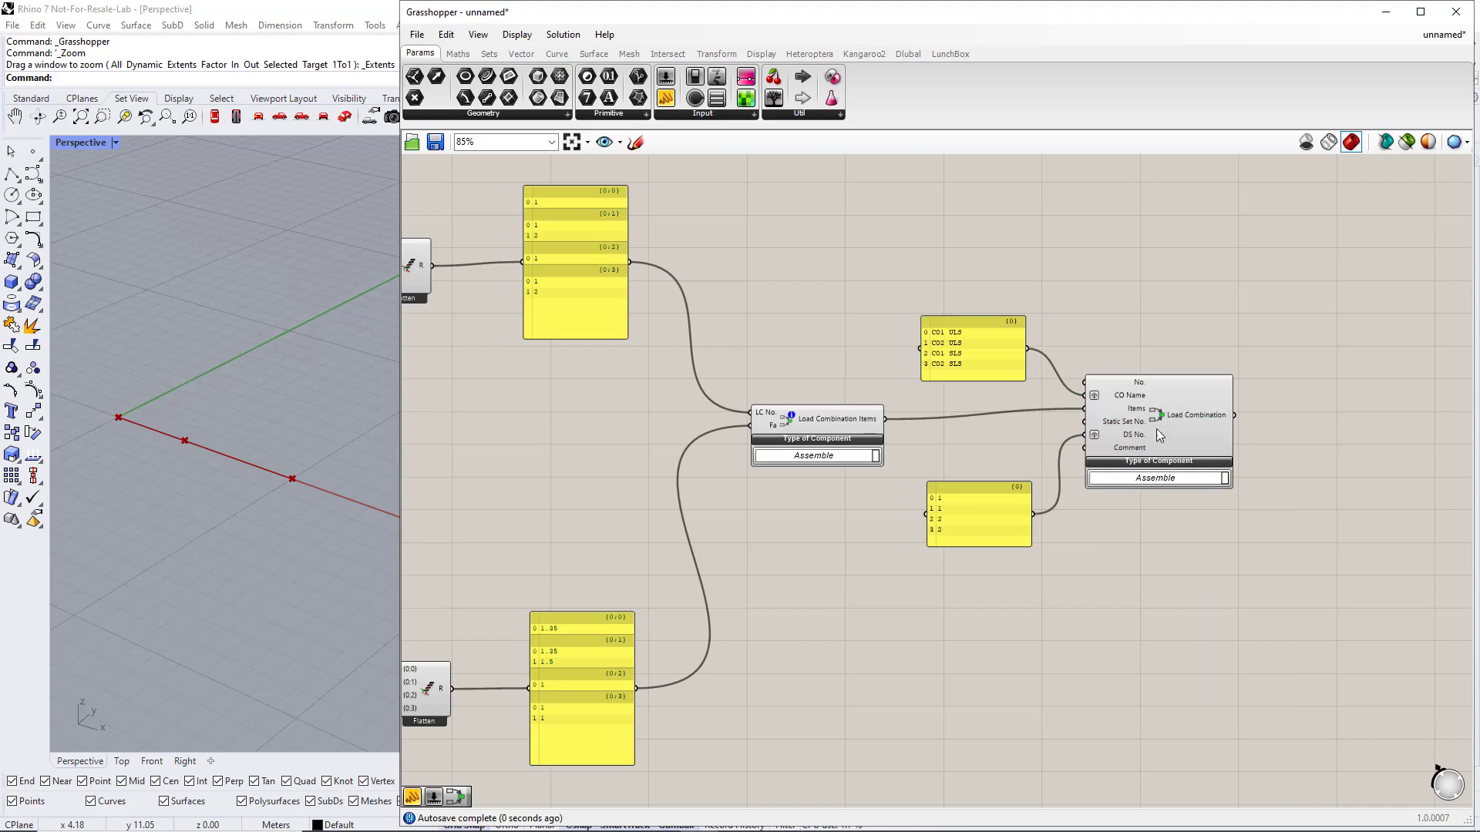
{"action": "left_click_drag", "start_coordinate": [1156, 430], "coordinate": [1188, 429]}
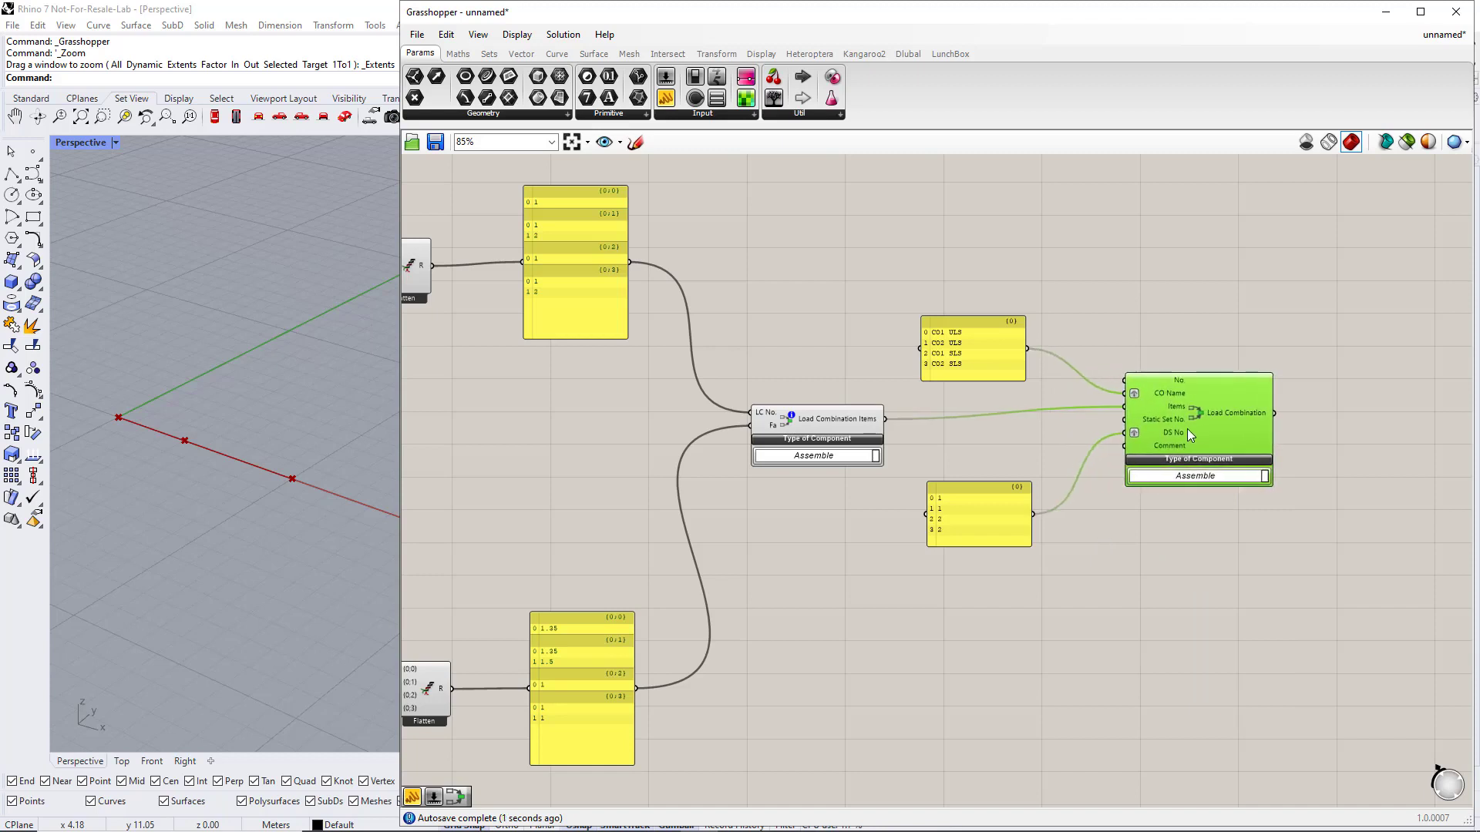
Add a number slider with the value 1 between the two panels and connect it to Load Combination's Static Set No. input
{"action": "double_click", "coordinate": [955, 439]}
{"action": "type", "text": "1"}
{"action": "key", "text": "Return"}
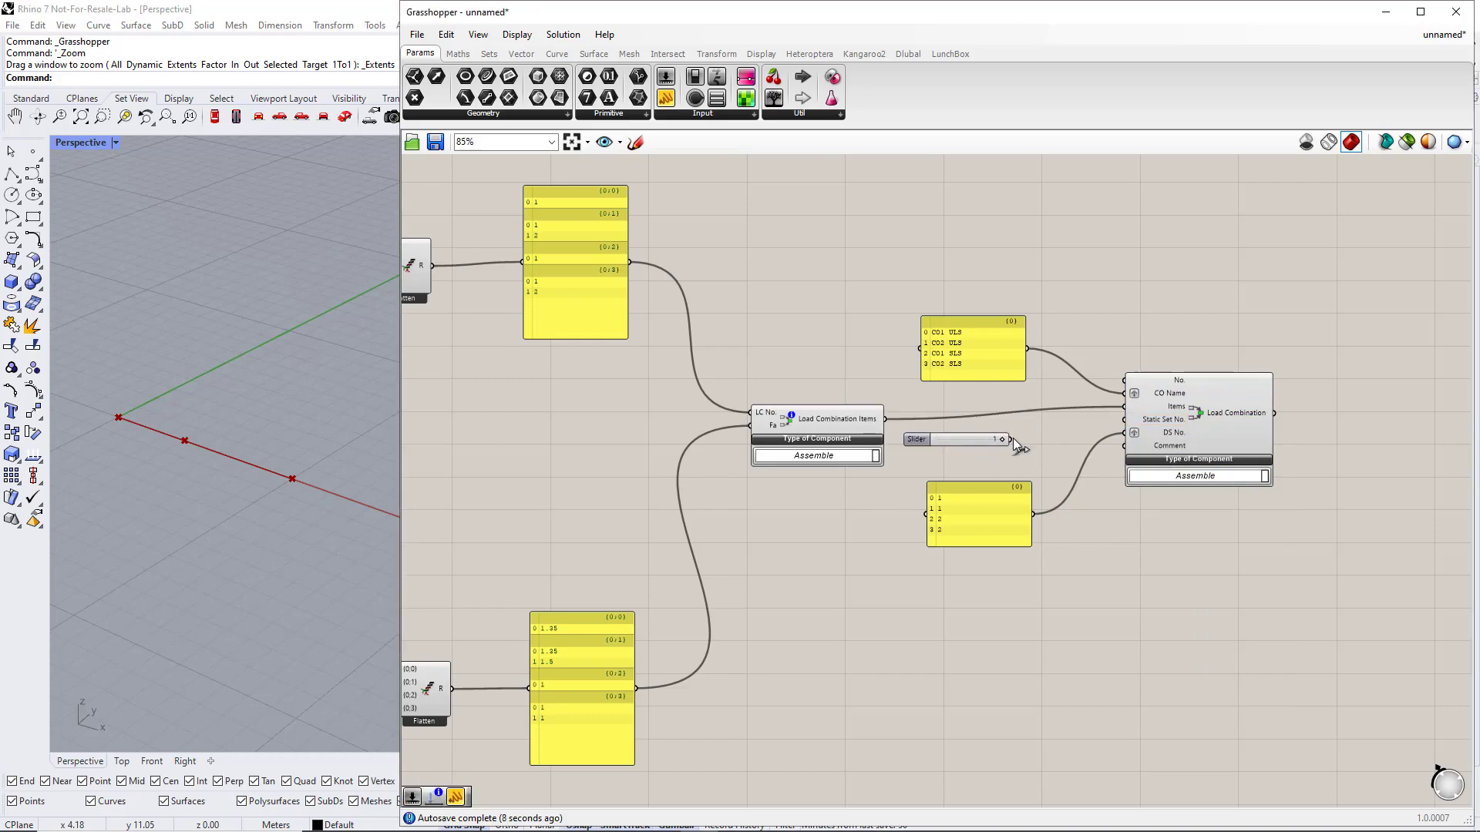
{"action": "left_click_drag", "start_coordinate": [1093, 424], "coordinate": [1122, 420]}
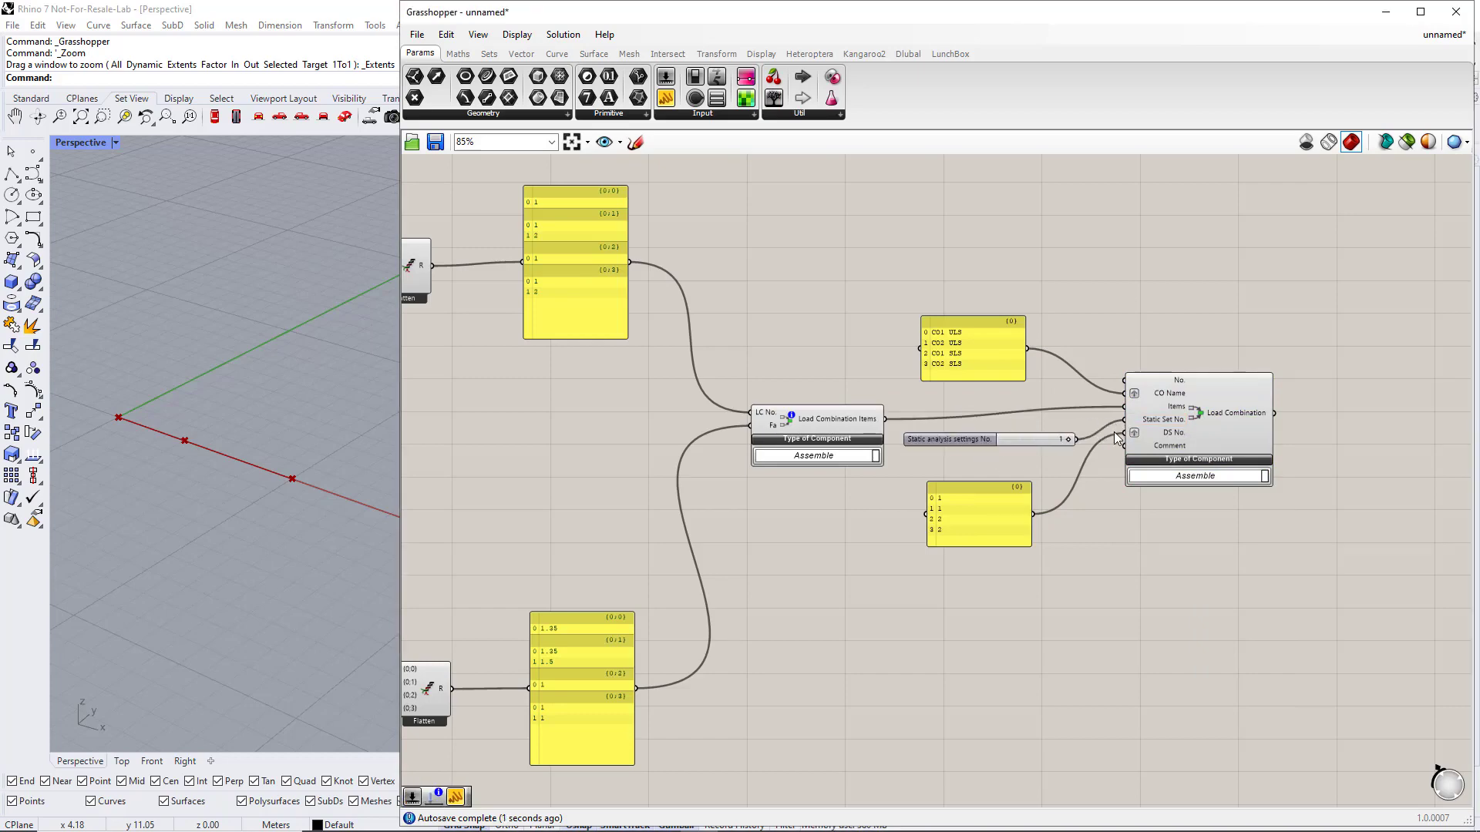
Connect the Load Combination output to the RFEM 6 component's Input in addition to the existing wires
{"action": "scroll", "coordinate": [1113, 432], "scroll_direction": "down", "scroll_amount": 2}
{"action": "scroll", "coordinate": [1009, 471], "scroll_direction": "down", "scroll_amount": 2}
{"action": "left_click_drag", "start_coordinate": [789, 279], "coordinate": [1185, 418]}
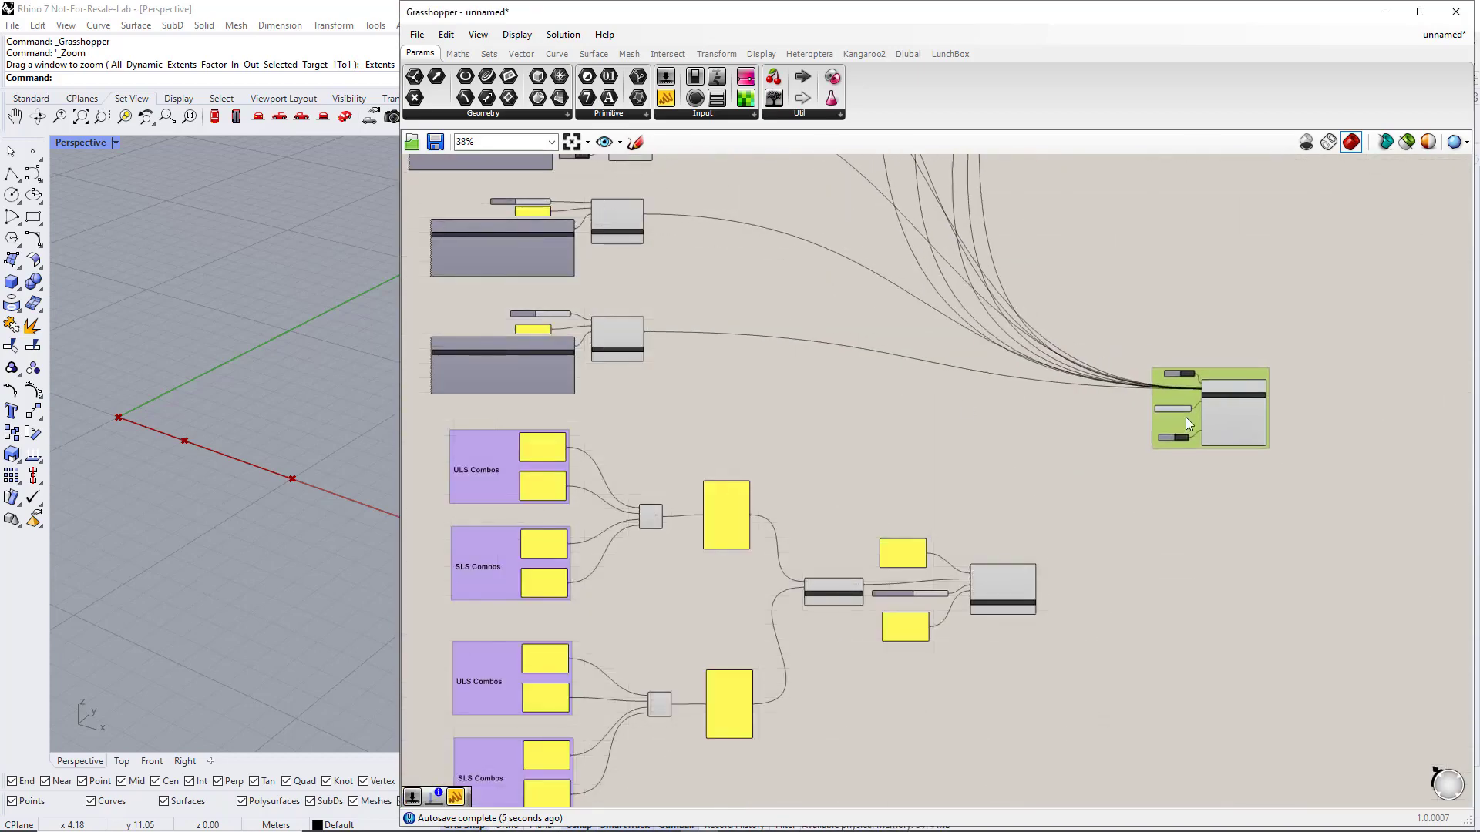
{"action": "scroll", "coordinate": [1185, 418], "scroll_direction": "up", "scroll_amount": 4}
{"action": "left_click_drag", "start_coordinate": [653, 789], "coordinate": [1028, 355], "text": "shift"}
{"action": "scroll", "coordinate": [968, 497], "scroll_direction": "down", "scroll_amount": 3}
{"action": "scroll", "coordinate": [970, 497], "scroll_direction": "down", "scroll_amount": 2}
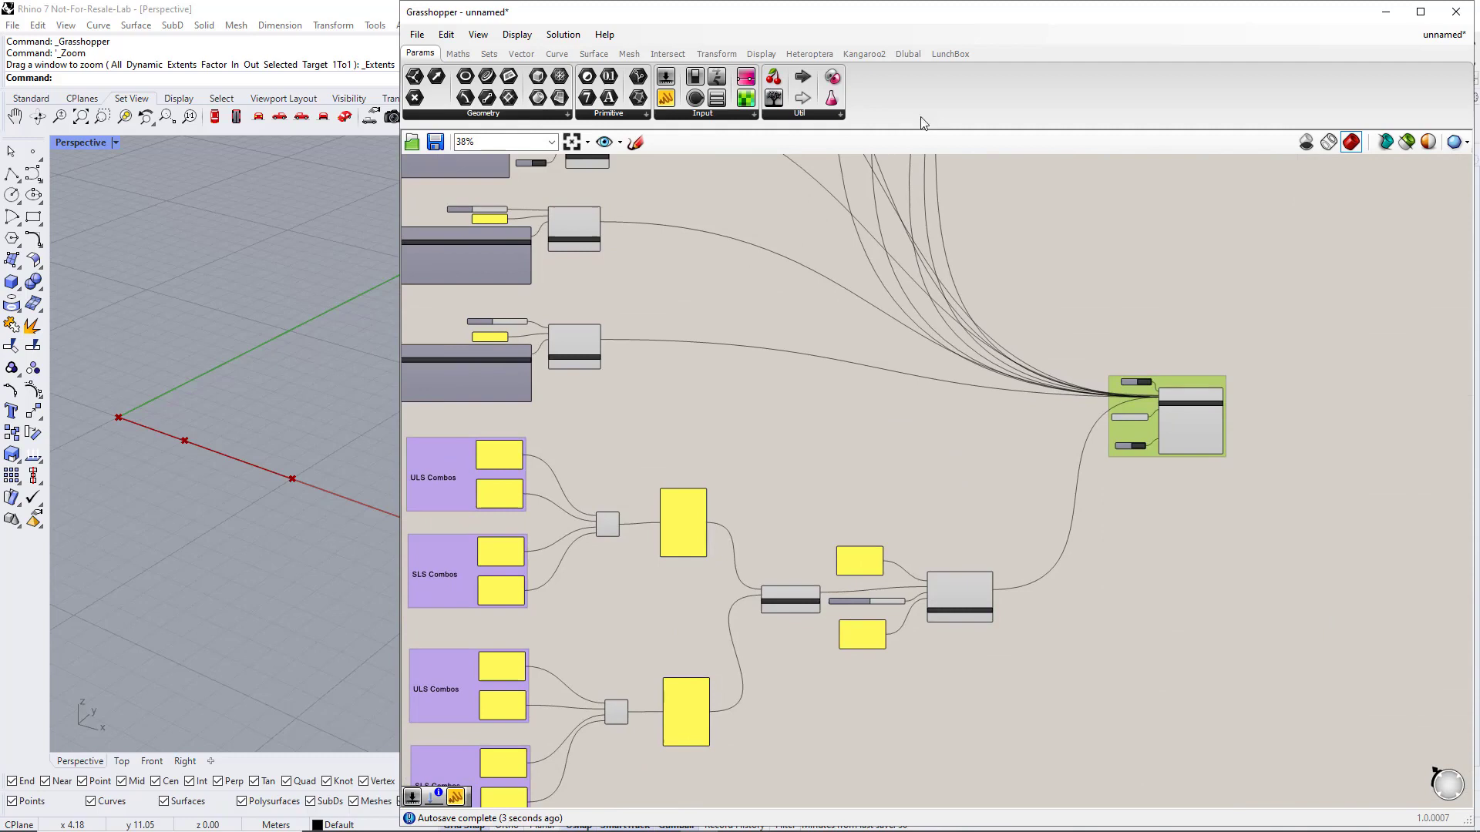
Place a Dlubal Member Load component in the free space above the Load Combination components
{"action": "left_click", "coordinate": [913, 55]}
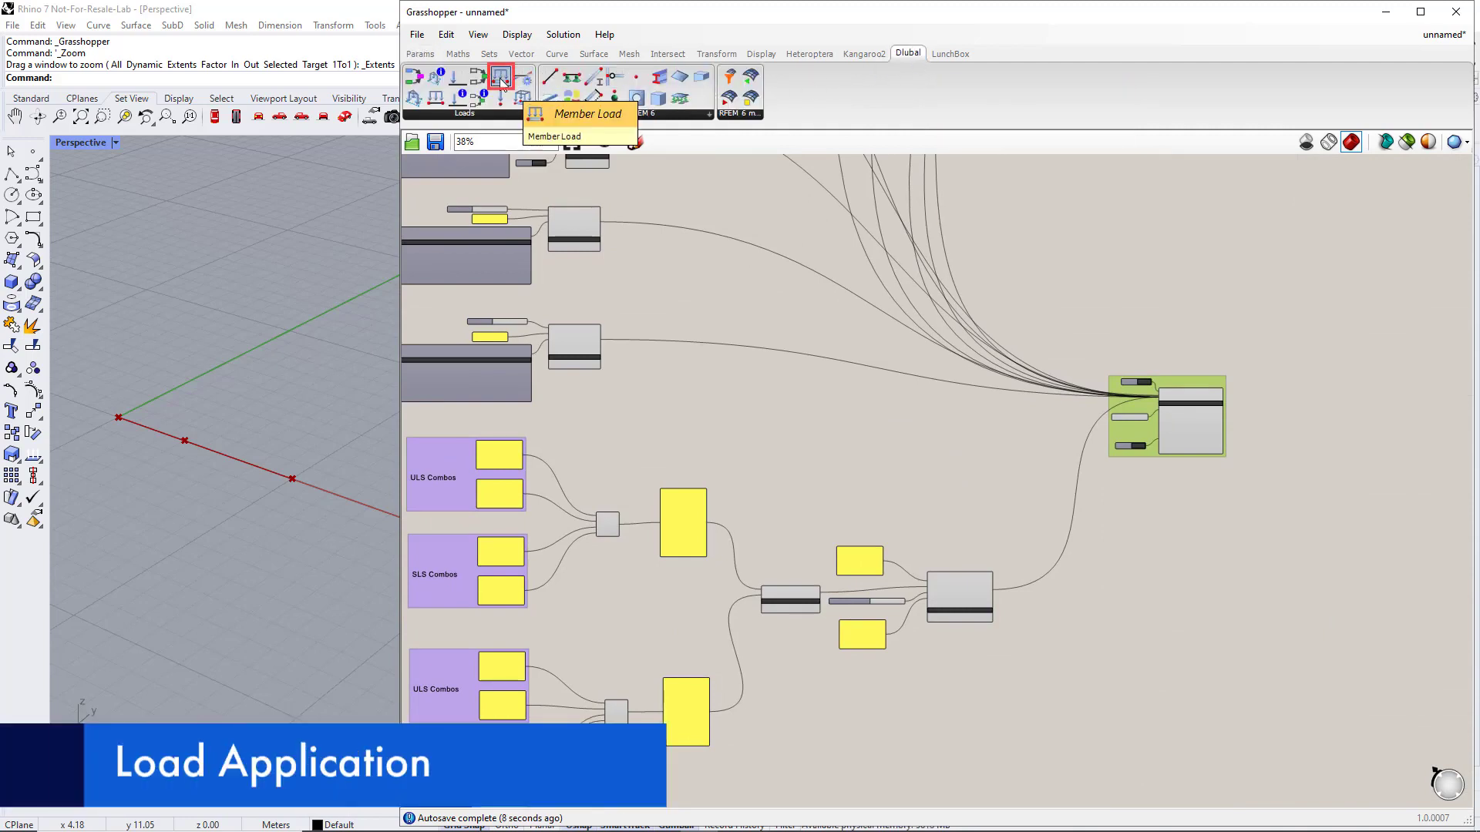
{"action": "left_click_drag", "start_coordinate": [501, 80], "coordinate": [848, 408]}
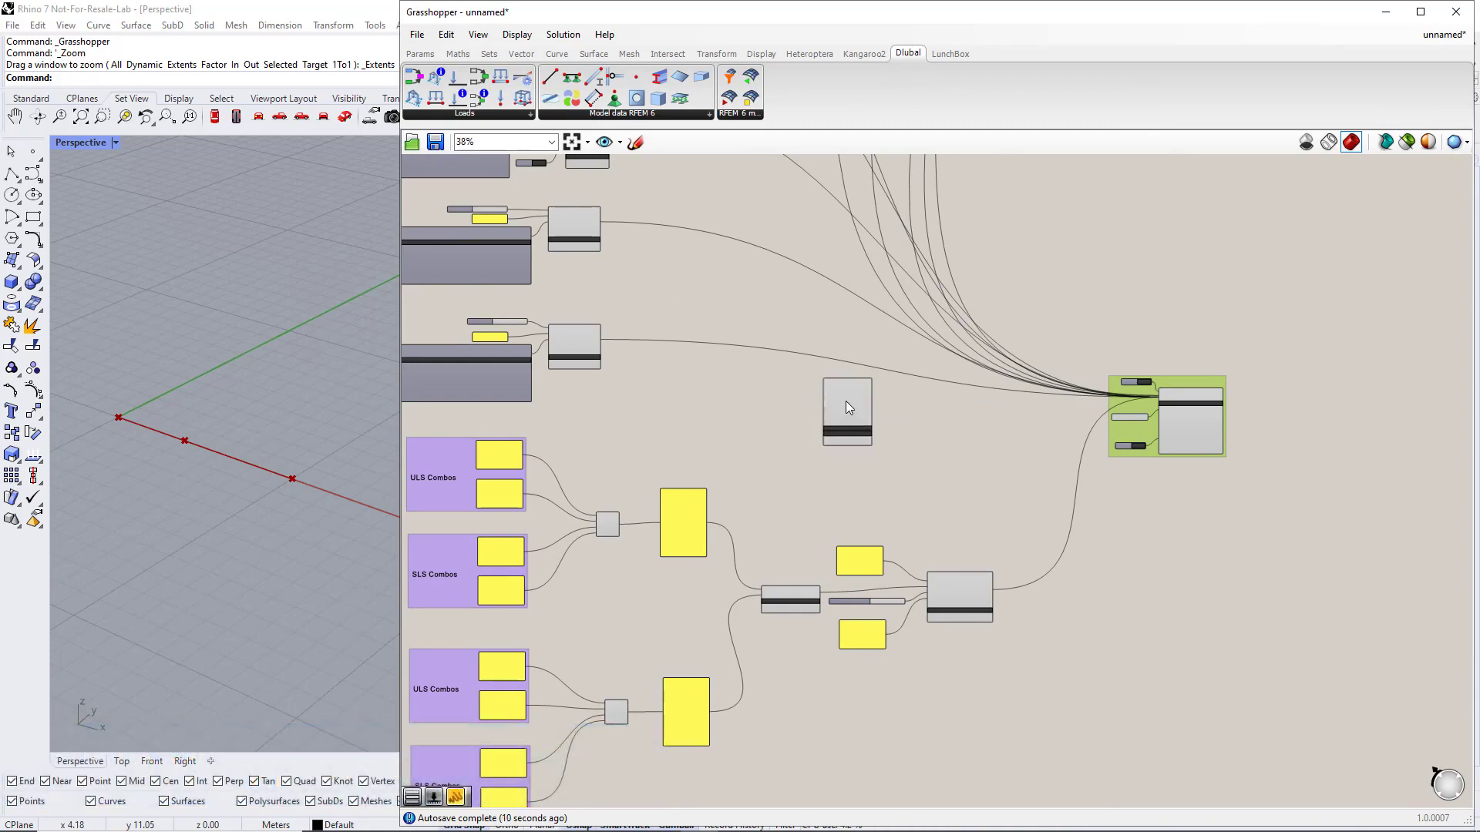
{"action": "scroll", "coordinate": [847, 408], "scroll_direction": "up", "scroll_amount": 3}
{"action": "left_click", "coordinate": [908, 393]}
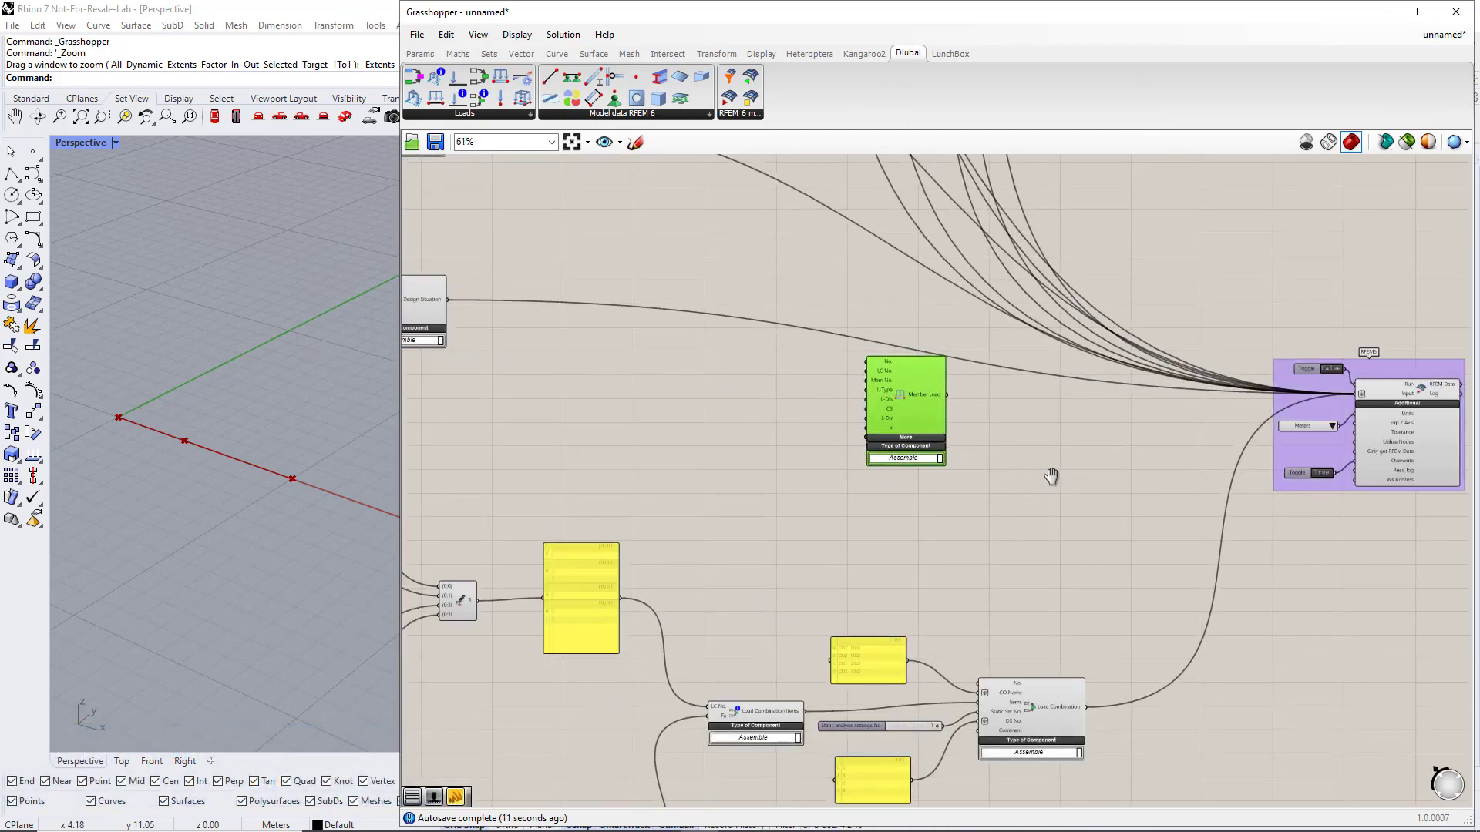
{"action": "right_click_drag", "start_coordinate": [1050, 475], "coordinate": [1083, 508]}
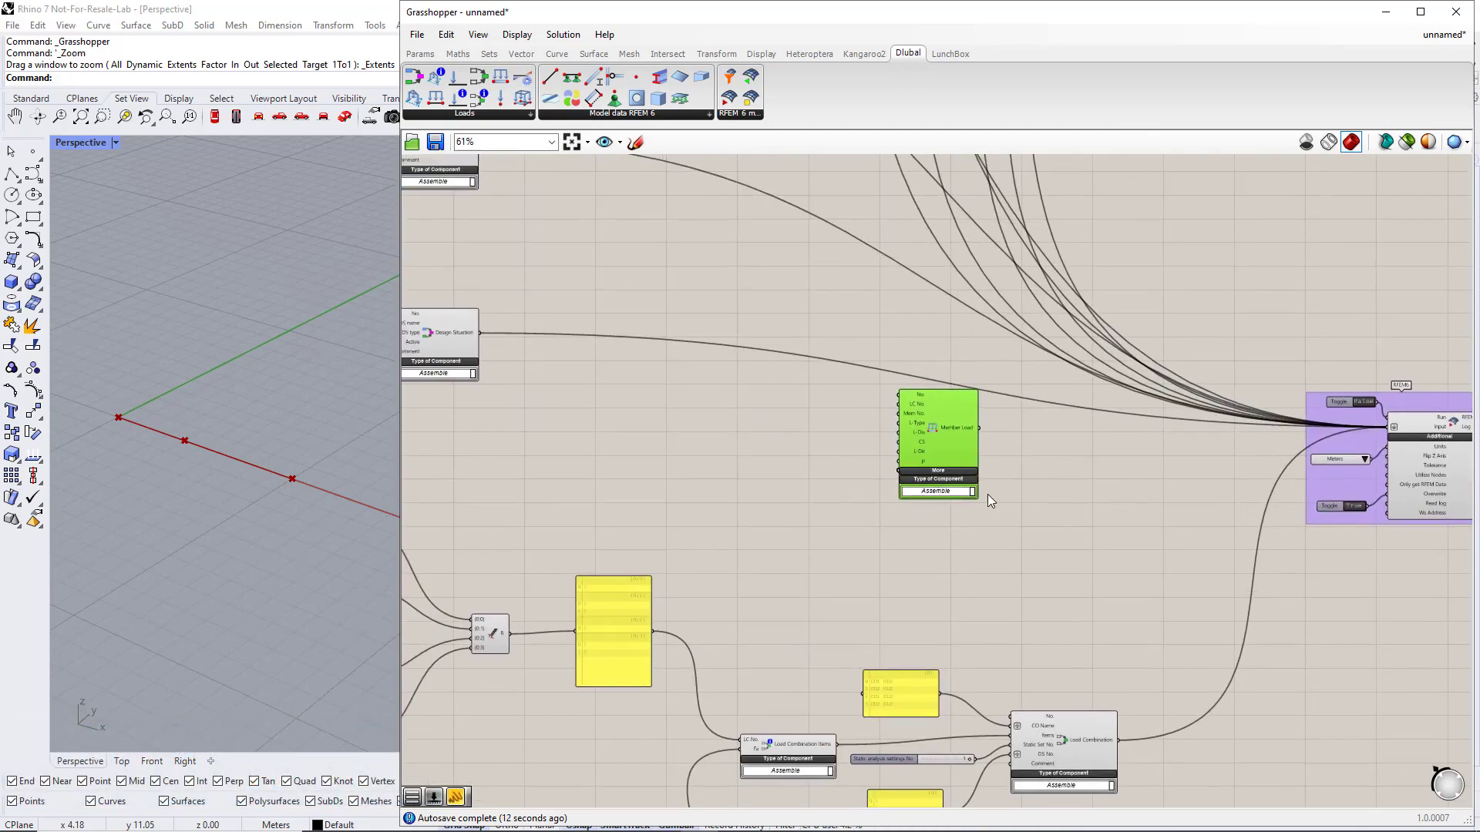
{"action": "left_click", "coordinate": [857, 460]}
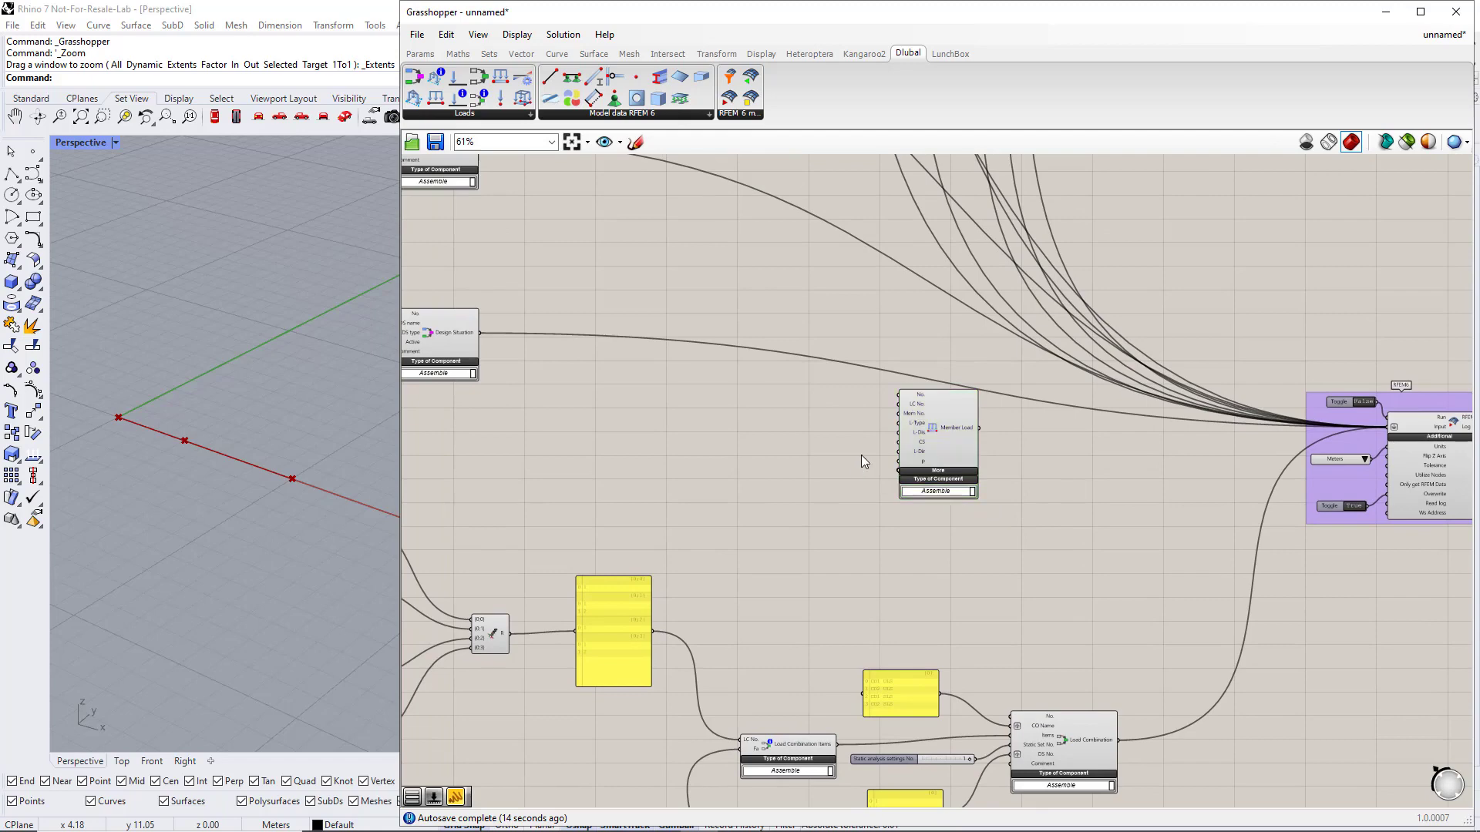
Add a number slider with the value 2 beside Member Load and connect it to the LC No. input
{"action": "double_click", "coordinate": [792, 396]}
{"action": "type", "text": "2"}
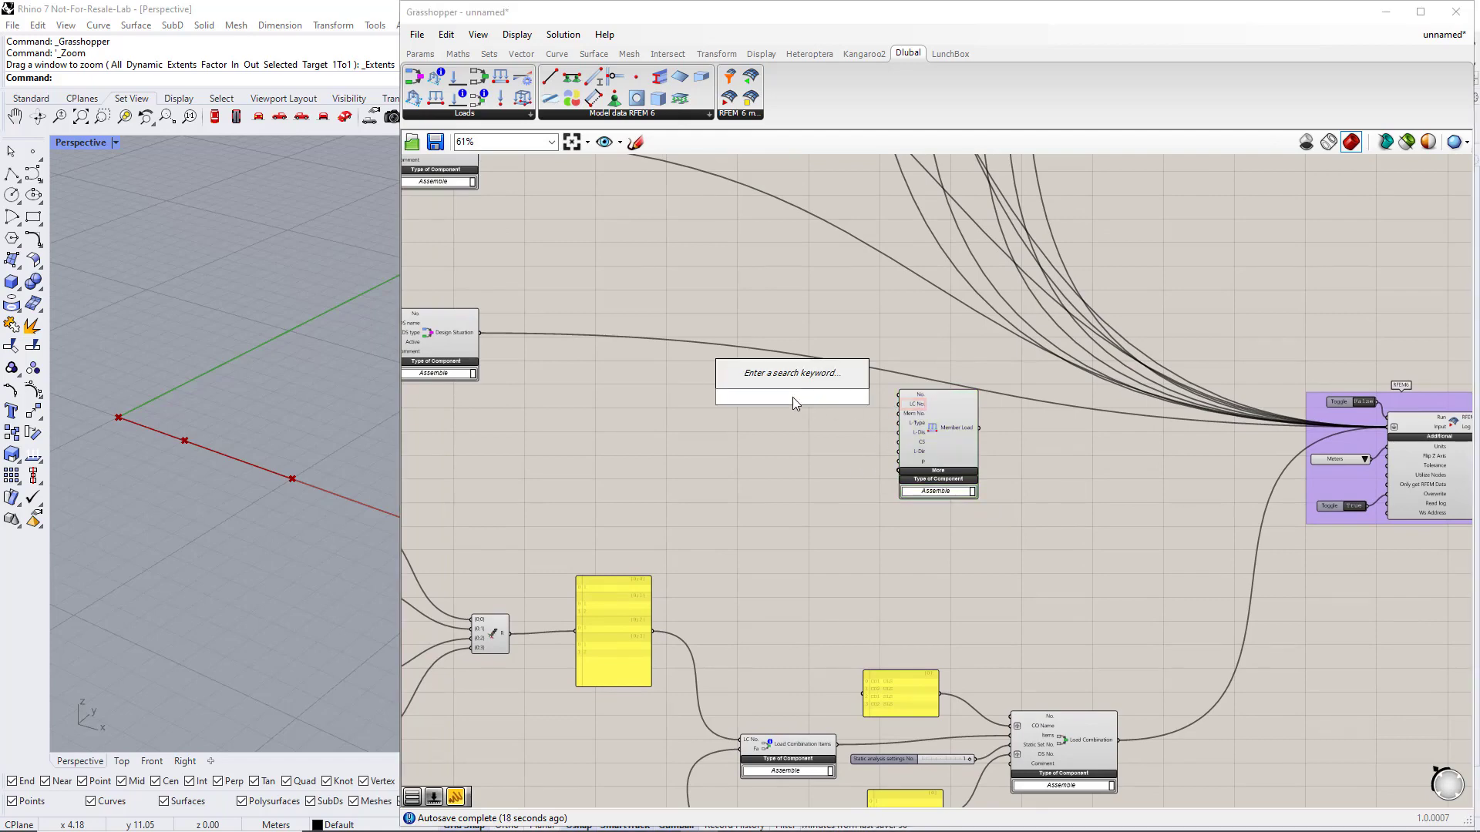
{"action": "key", "text": "Return"}
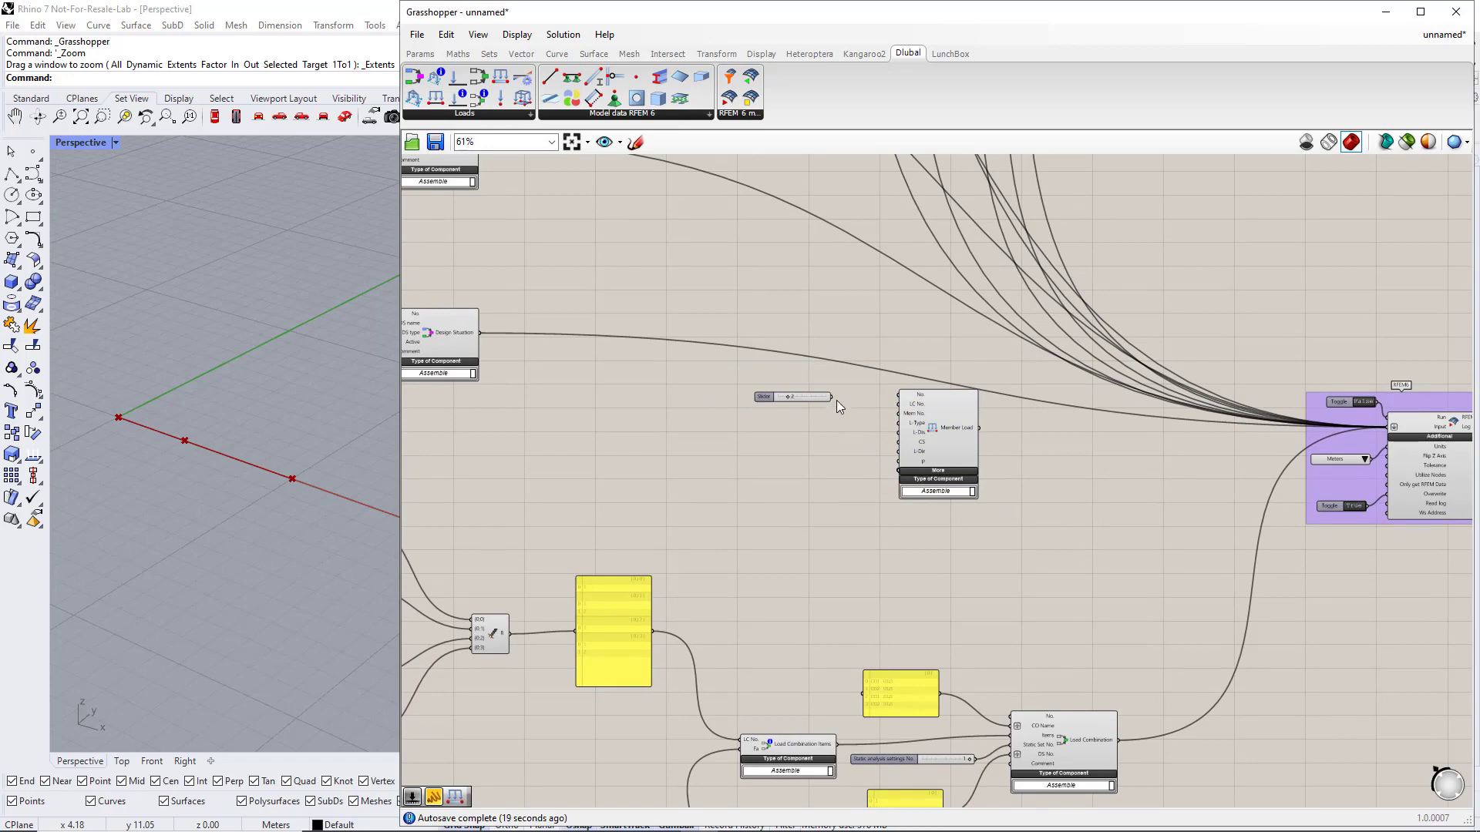
{"action": "left_click_drag", "start_coordinate": [831, 397], "coordinate": [894, 405]}
{"action": "scroll", "coordinate": [832, 417], "scroll_direction": "up", "scroll_amount": 2}
{"action": "scroll", "coordinate": [846, 436], "scroll_direction": "up", "scroll_amount": 1}
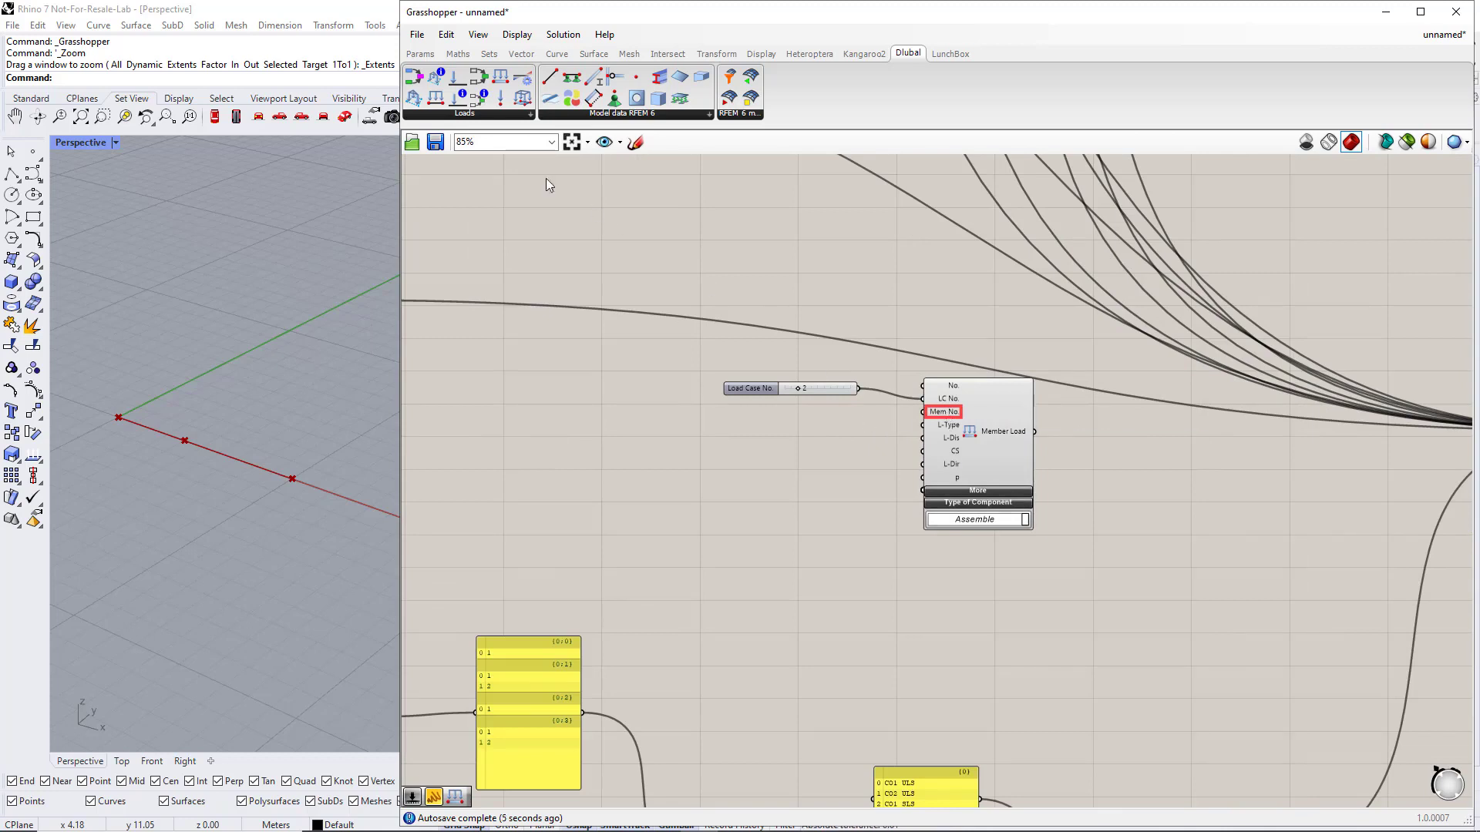
Add a panel with the lines 1 and 2, turn off its Multiline Data, and connect it to Member Load's Mem No. input
{"action": "left_click", "coordinate": [436, 56]}
{"action": "left_click_drag", "start_coordinate": [666, 98], "coordinate": [705, 331]}
{"action": "double_click", "coordinate": [813, 419]}
{"action": "type", "text": "1"}
{"action": "key", "text": "Return"}
{"action": "type", "text": "2"}
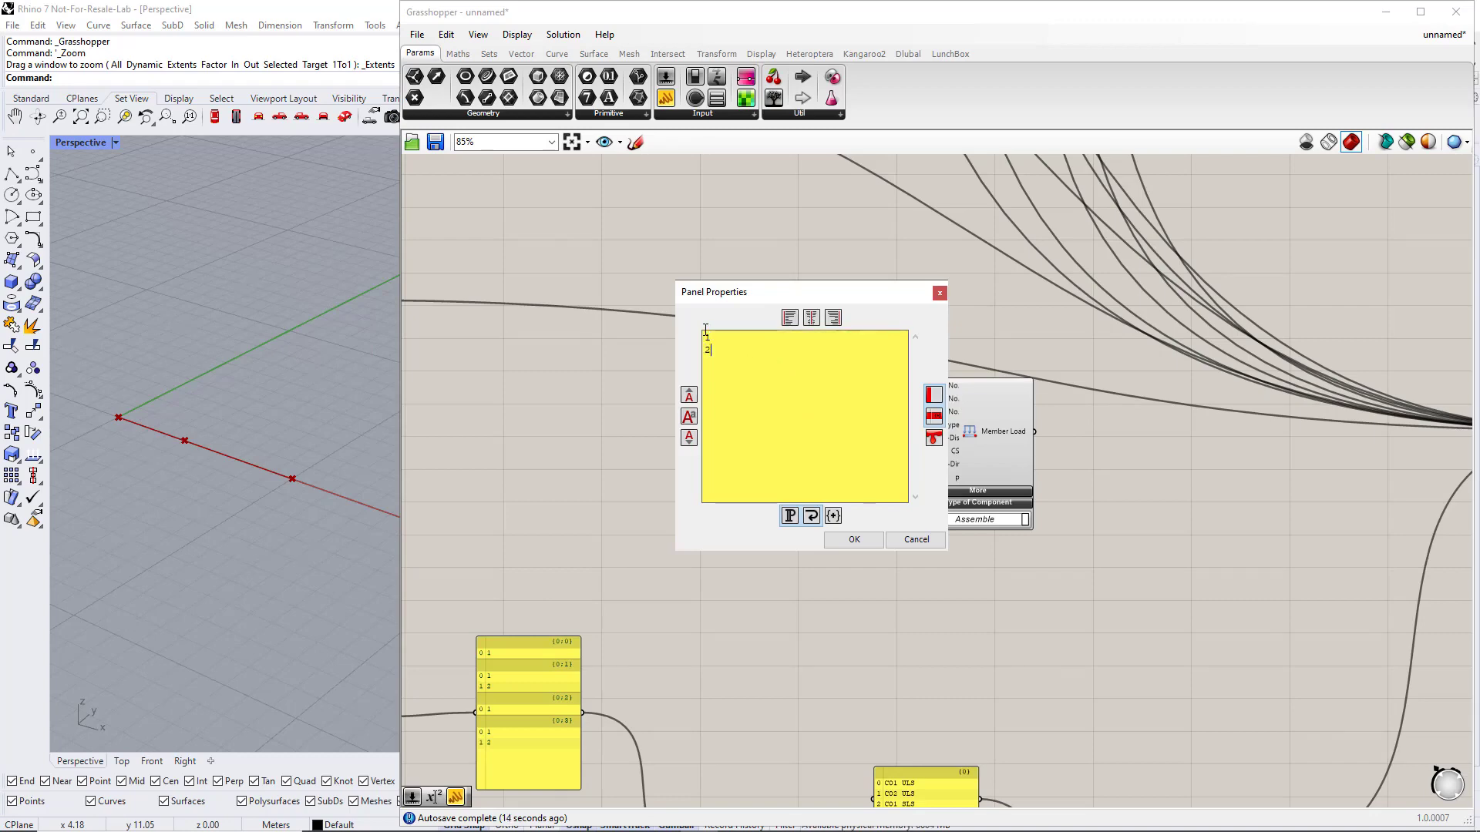
{"action": "left_click", "coordinate": [839, 540]}
{"action": "right_click", "coordinate": [812, 421]}
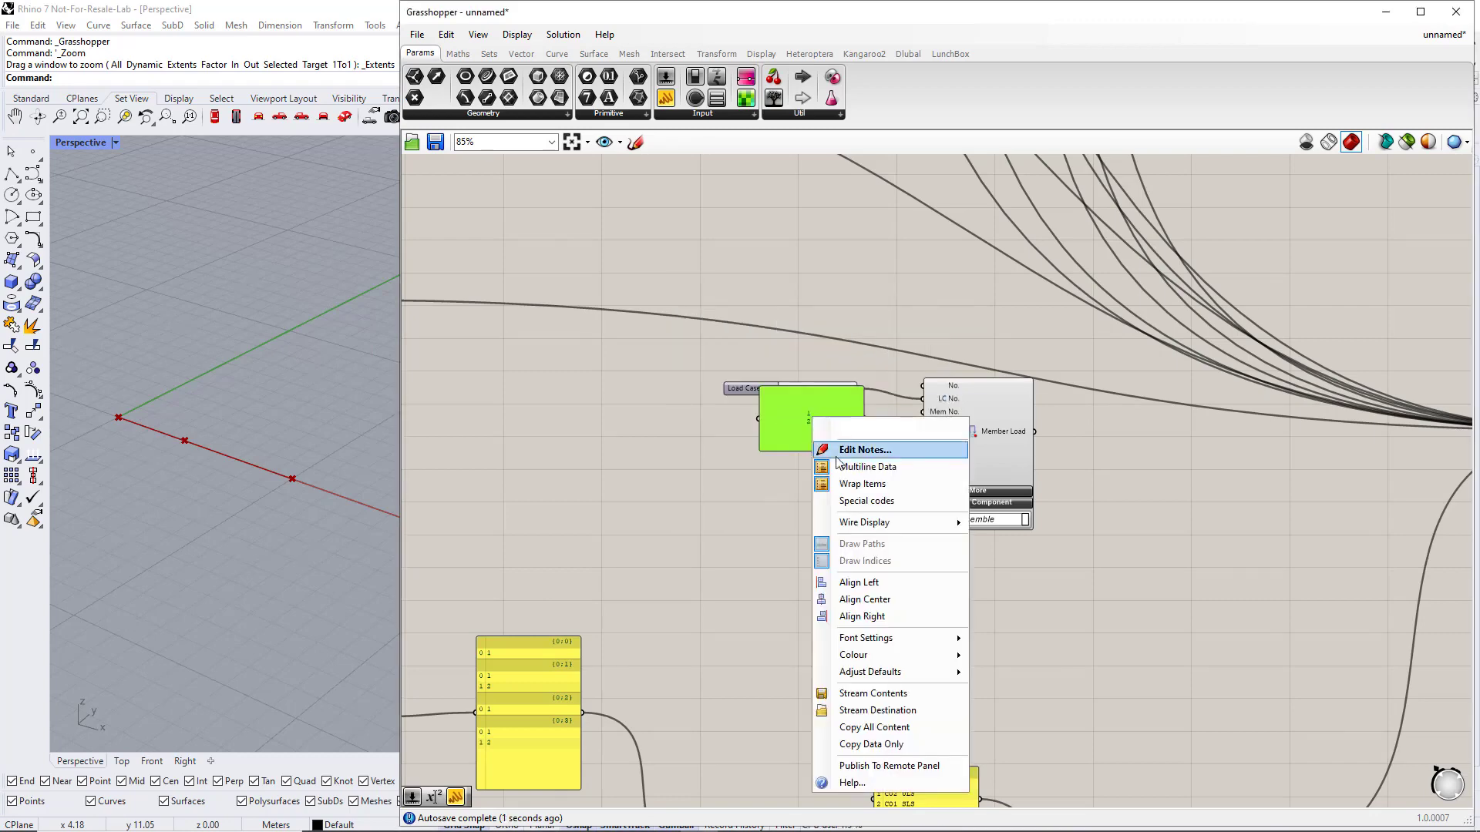
{"action": "left_click", "coordinate": [840, 465]}
{"action": "left_click_drag", "start_coordinate": [842, 452], "coordinate": [919, 412]}
{"action": "scroll", "coordinate": [833, 461], "scroll_direction": "up", "scroll_amount": 3}
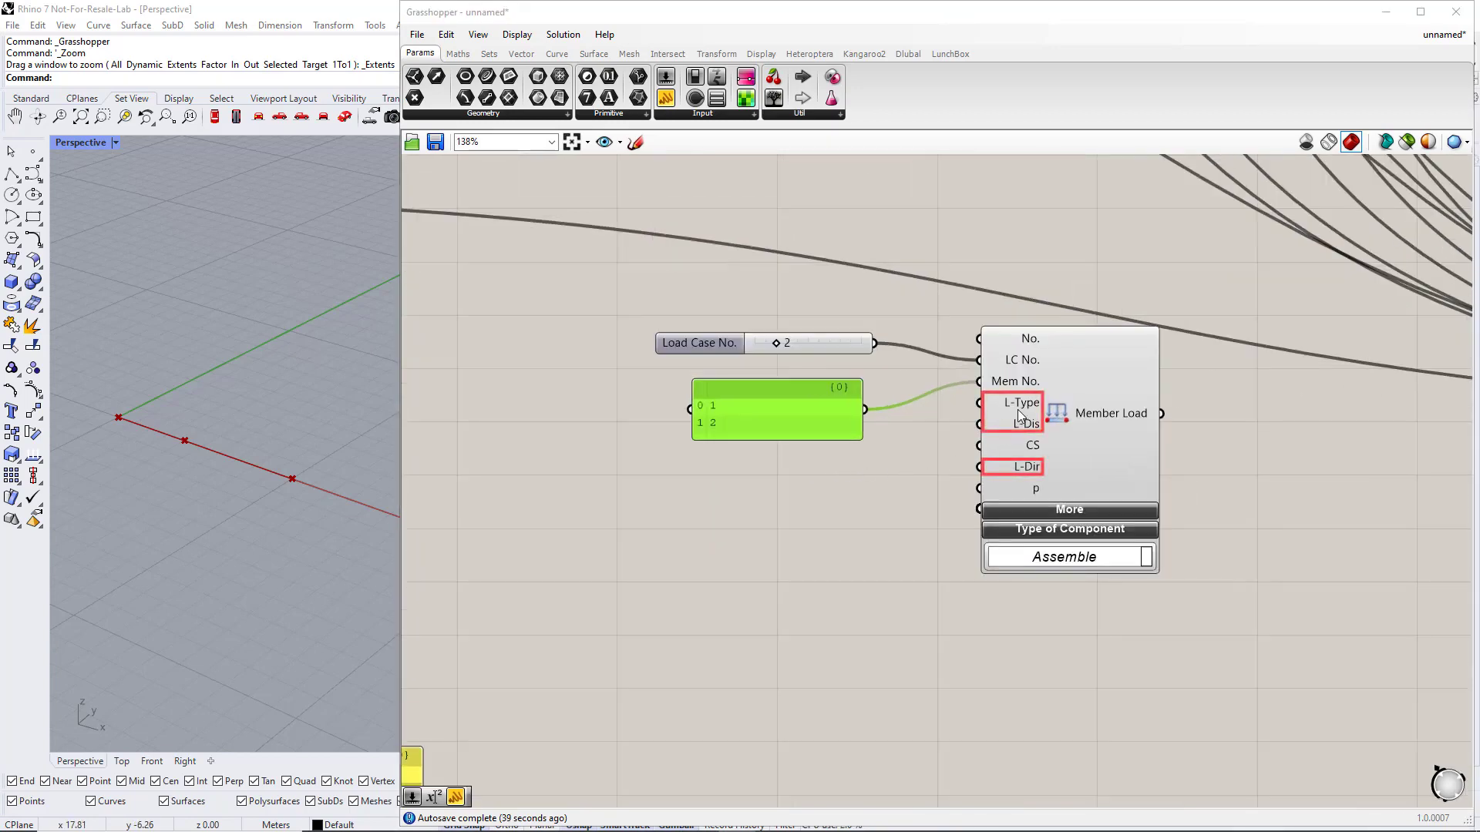
Add three value lists below the member number panel and connect them to Member Load's L-Type, L-Dis and L-Dir inputs
{"action": "scroll", "coordinate": [931, 479], "scroll_direction": "down", "scroll_amount": 1}
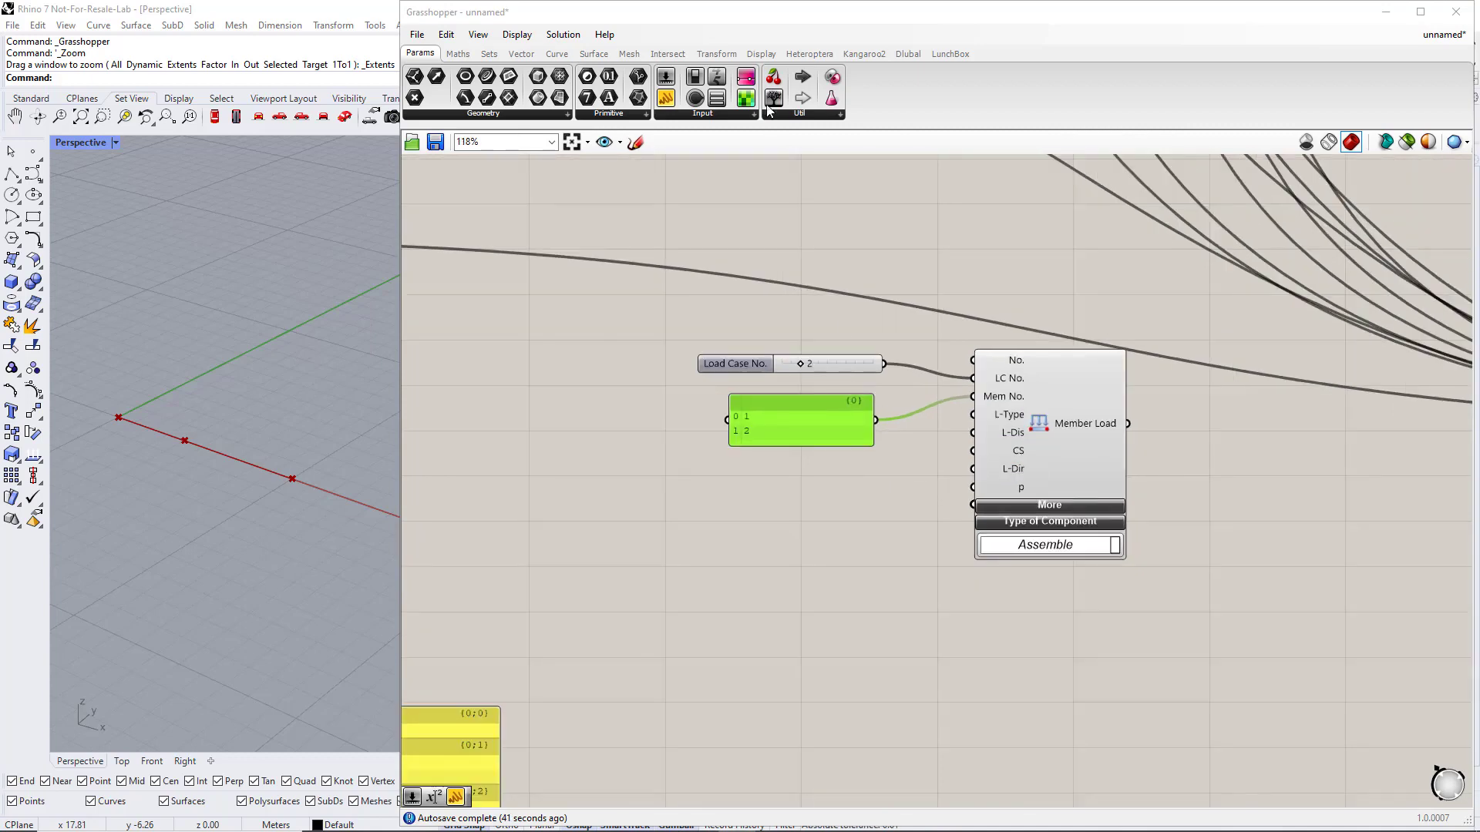
{"action": "left_click", "coordinate": [713, 123]}
{"action": "left_click", "coordinate": [794, 204]}
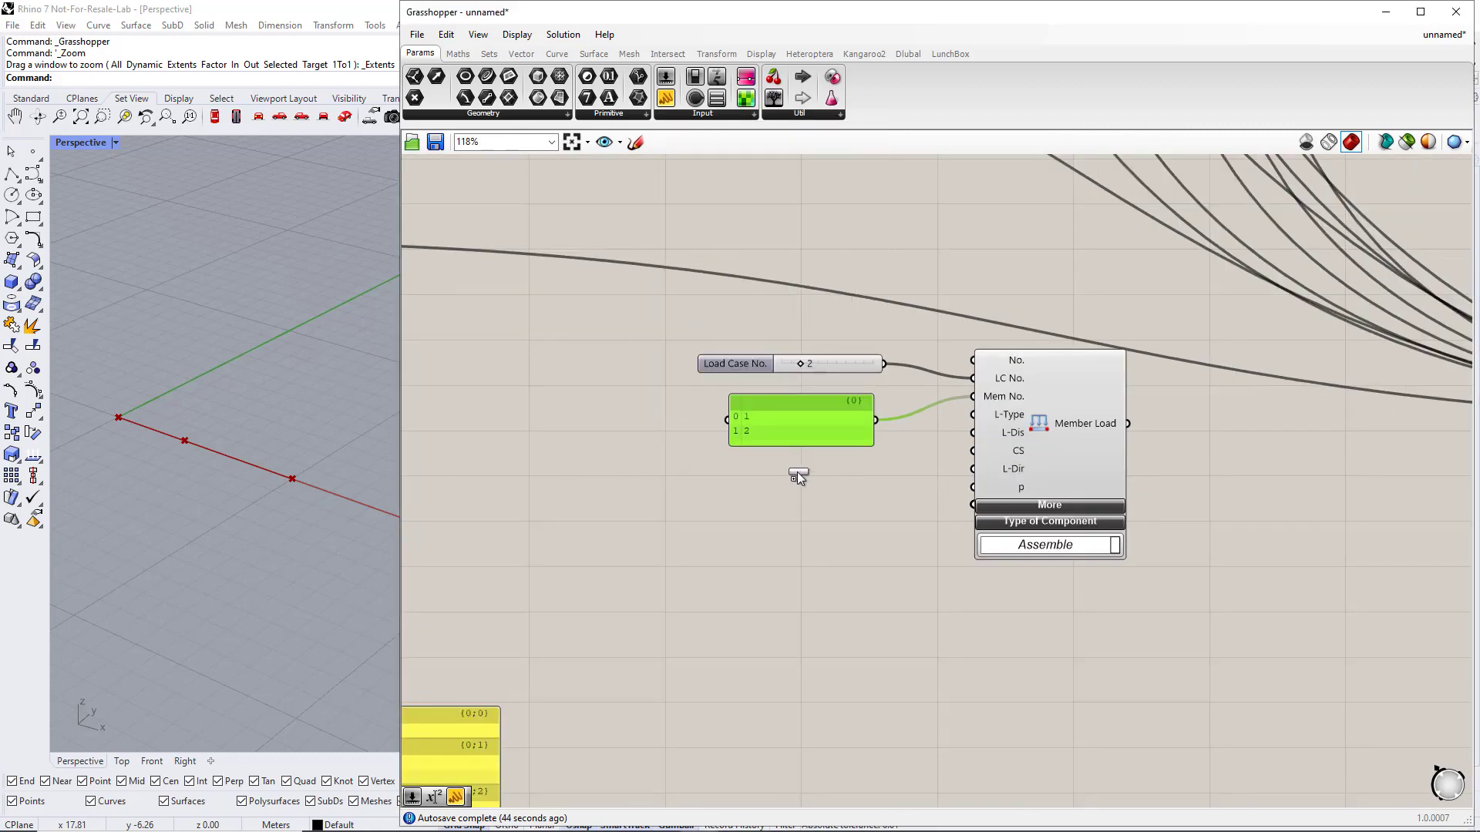
{"action": "left_click", "coordinate": [797, 477]}
{"action": "left_click_drag", "start_coordinate": [798, 478], "coordinate": [808, 545], "text": "alt"}
{"action": "left_click_drag", "start_coordinate": [833, 477], "coordinate": [974, 416]}
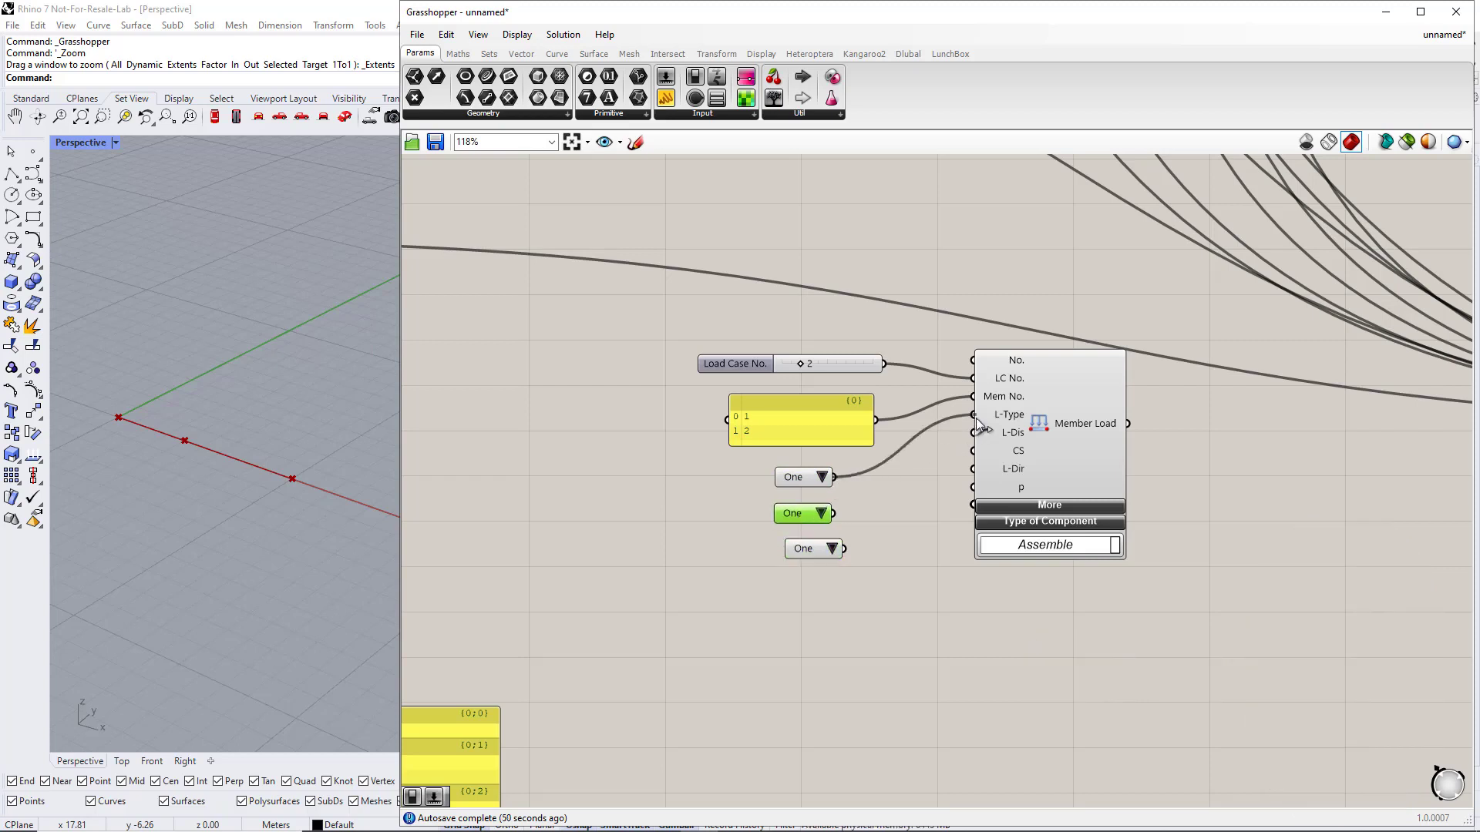
{"action": "left_click_drag", "start_coordinate": [907, 478], "coordinate": [973, 433]}
{"action": "left_click_drag", "start_coordinate": [871, 512], "coordinate": [750, 513]}
{"action": "left_click_drag", "start_coordinate": [844, 549], "coordinate": [645, 569]}
{"action": "left_click", "coordinate": [752, 612]}
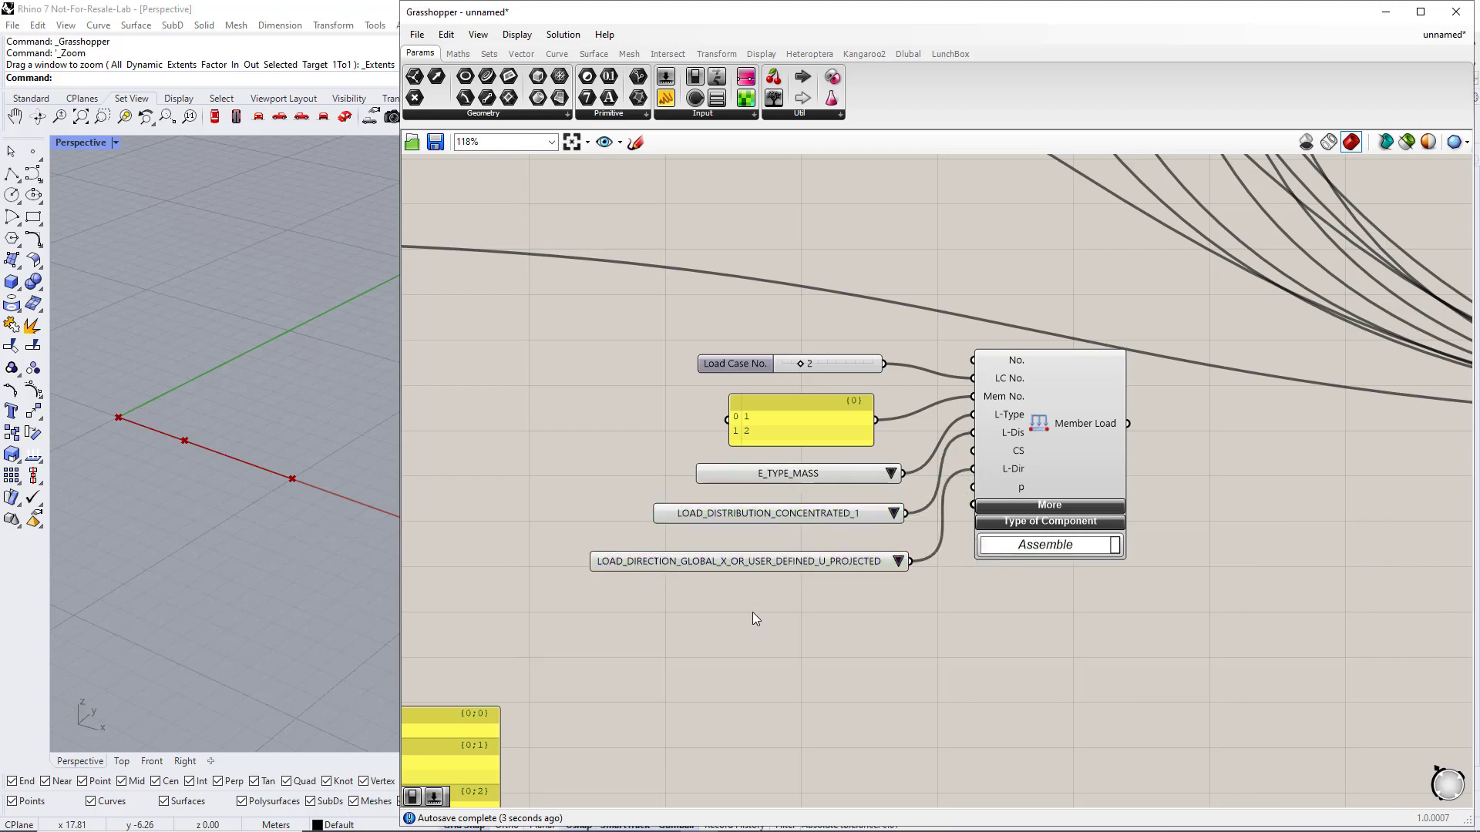
Set the value lists to LOAD_TYPE_FORCE, LOAD_DISTRIBUTION_UNIFORM and LOAD_DIRECTION_GLOBAL_Z_OR_USER_DEFINED_W_TRUE
{"action": "left_click", "coordinate": [891, 473]}
{"action": "left_click", "coordinate": [950, 551]}
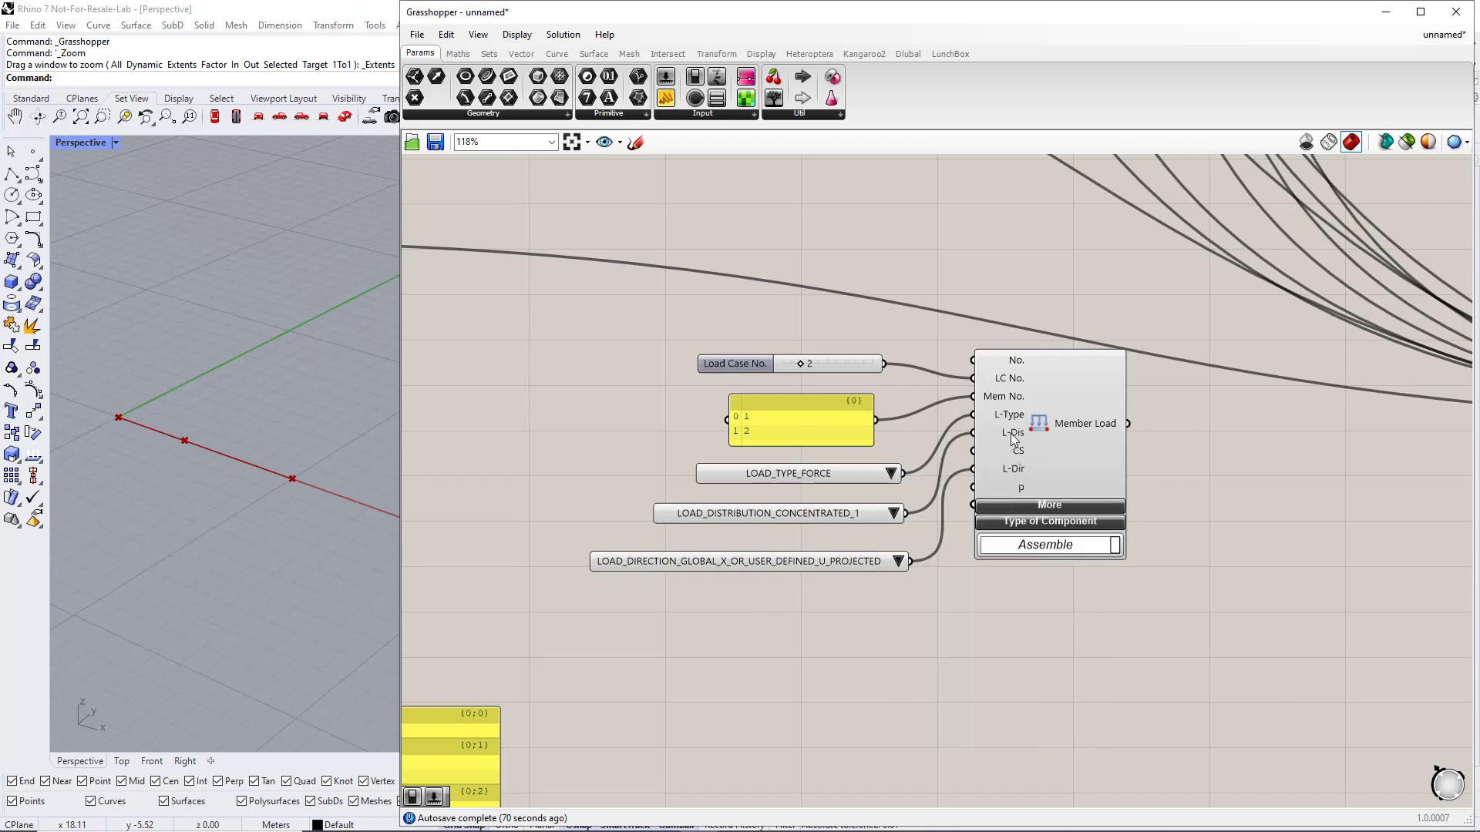
{"action": "left_click", "coordinate": [893, 514]}
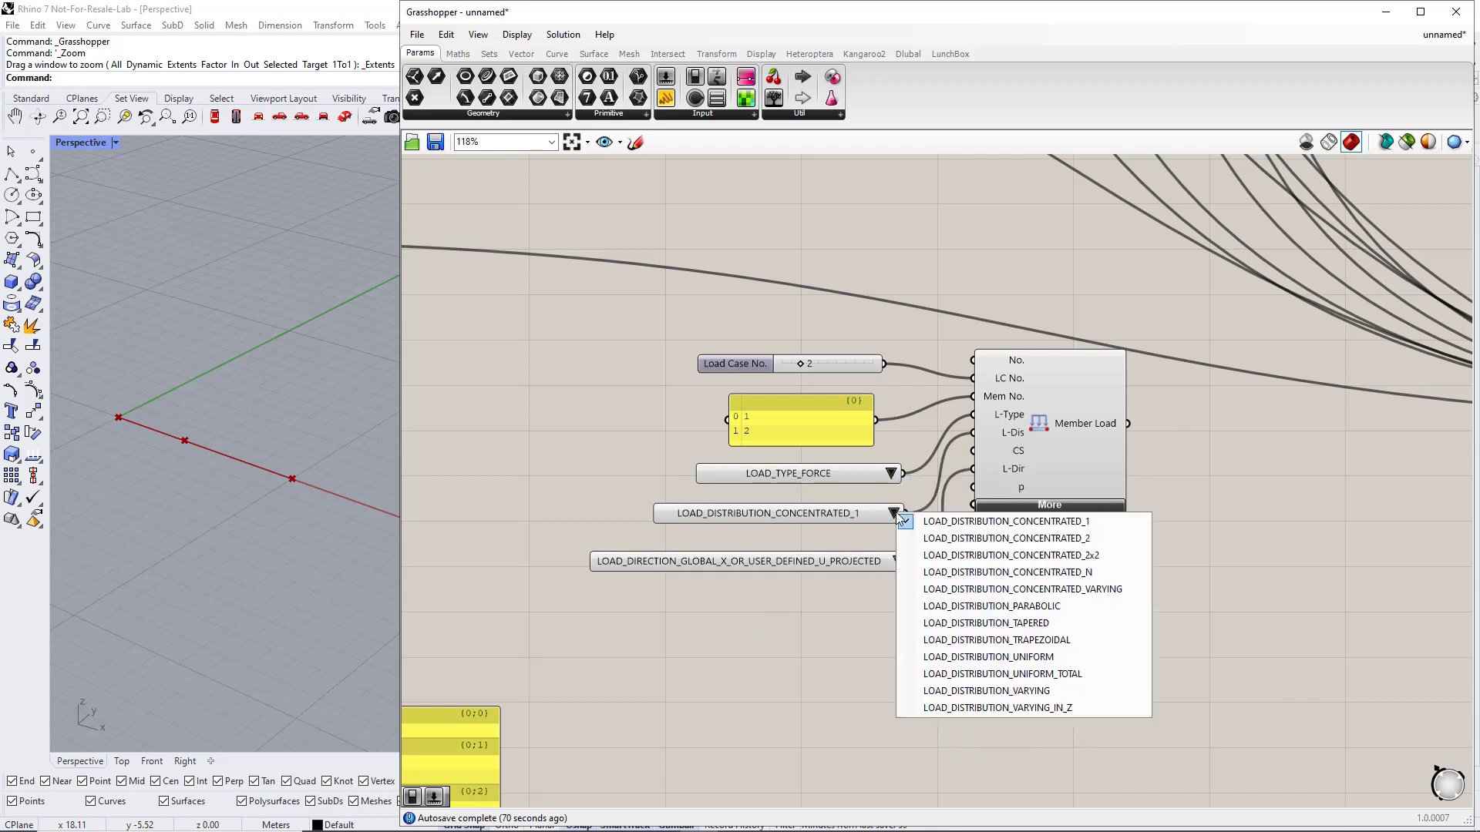
{"action": "left_click", "coordinate": [987, 657]}
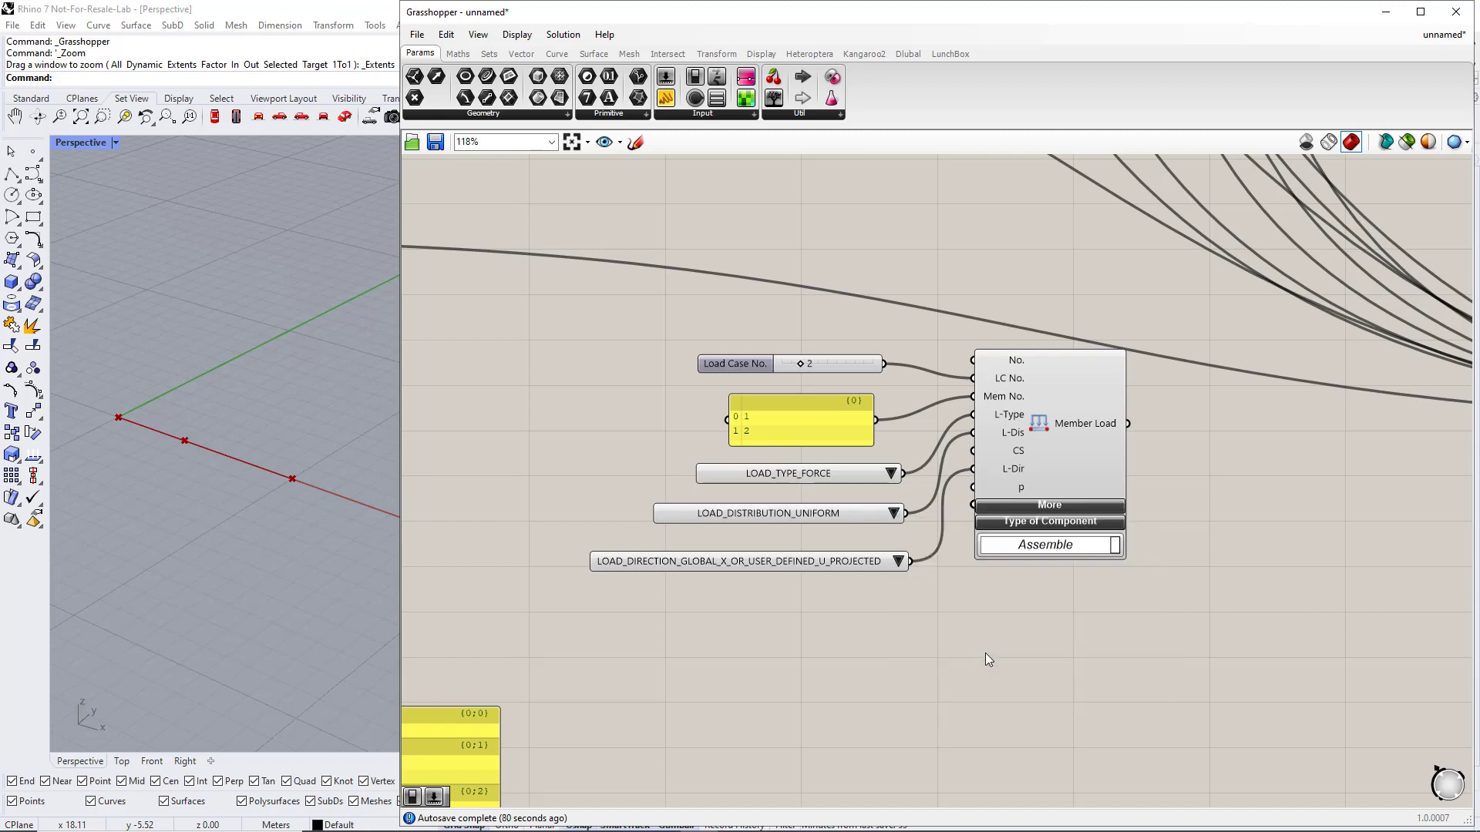
{"action": "left_click", "coordinate": [898, 562]}
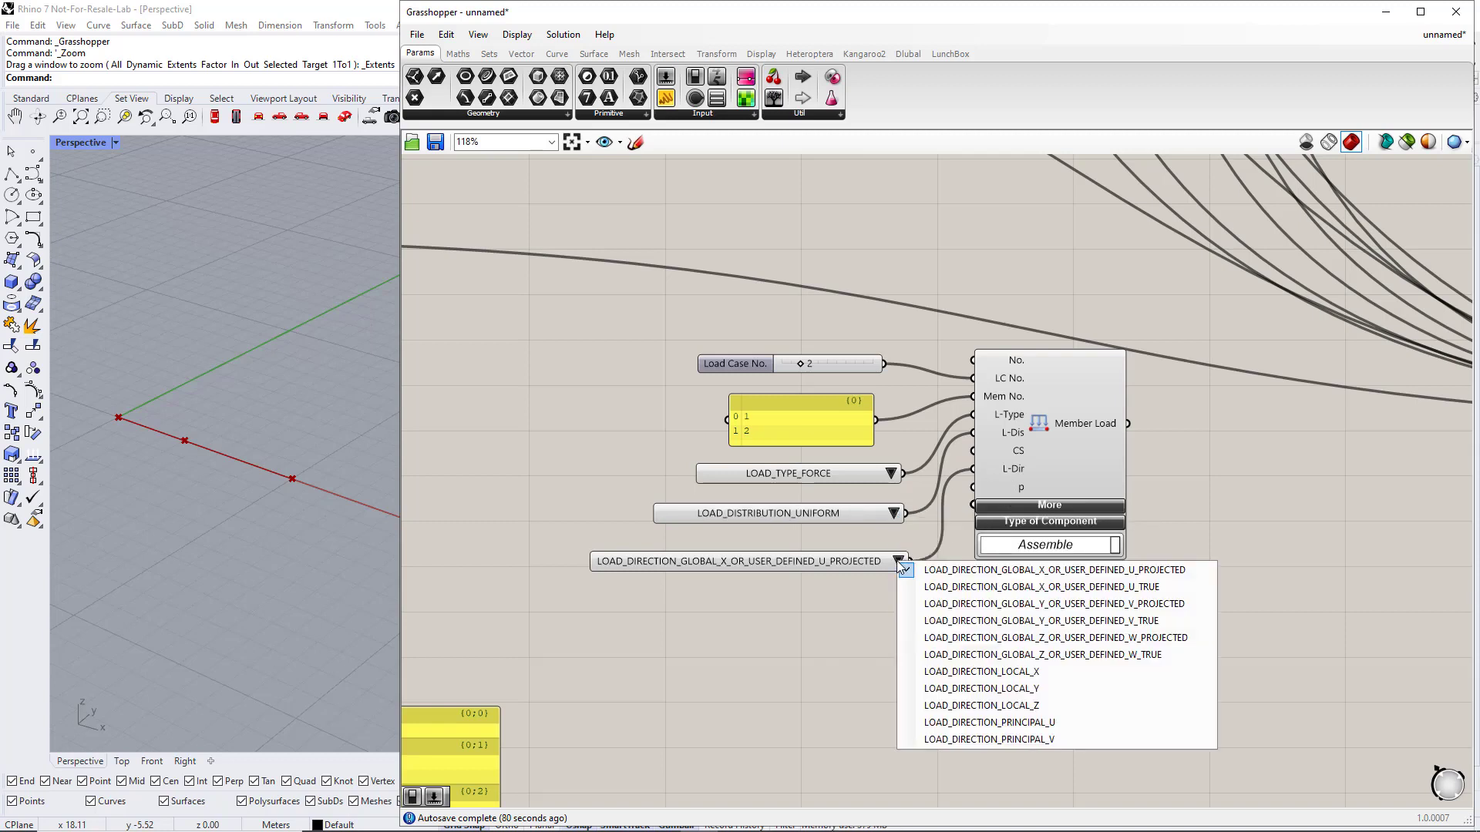
{"action": "left_click", "coordinate": [1052, 656]}
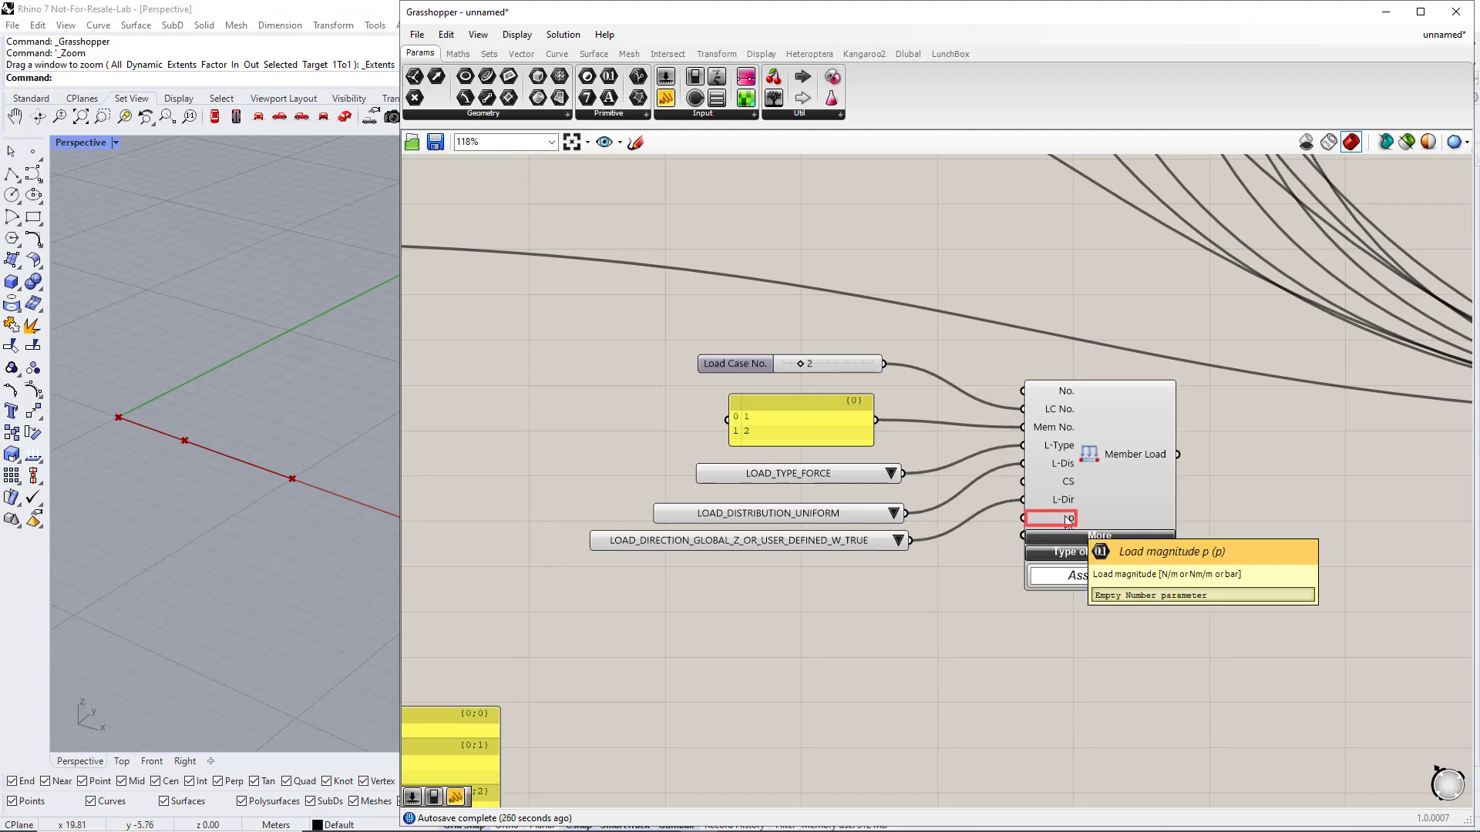
Add a number slider with the value 5000 below the value lists and connect it to Member Load's p input
{"action": "double_click", "coordinate": [793, 594]}
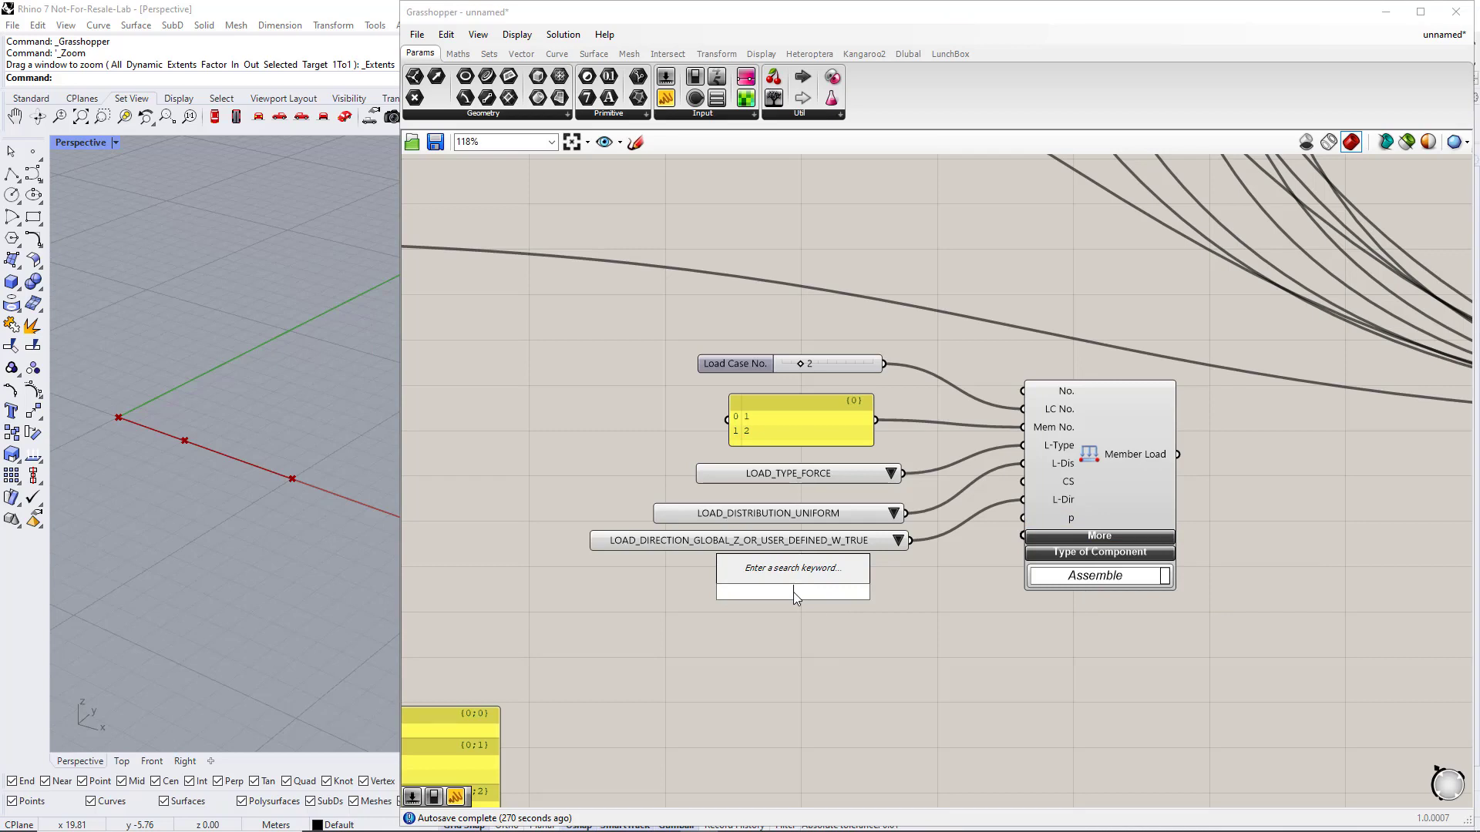
{"action": "type", "text": "500"}
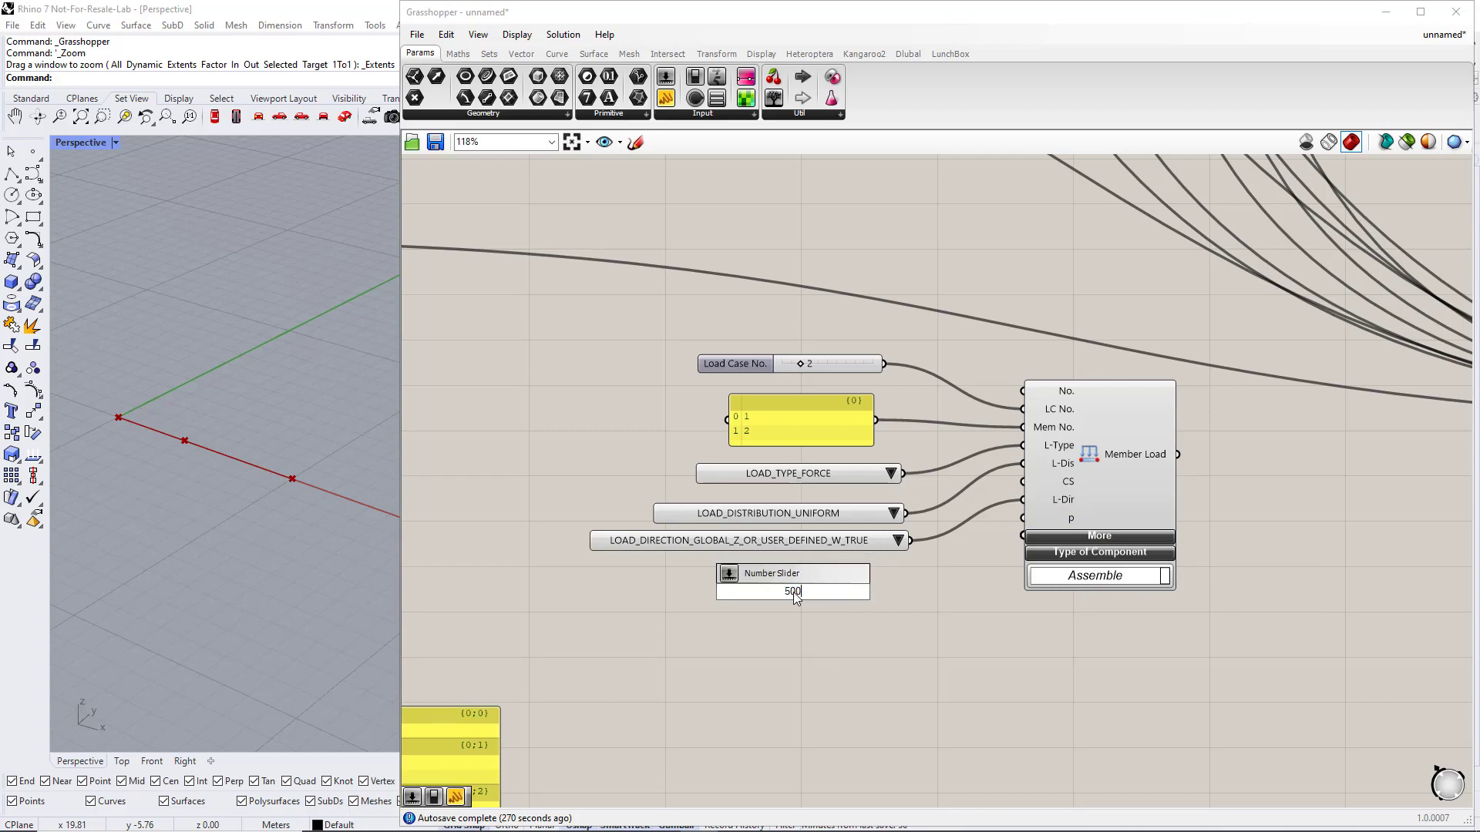
{"action": "type", "text": "0"}
{"action": "key", "text": "Return"}
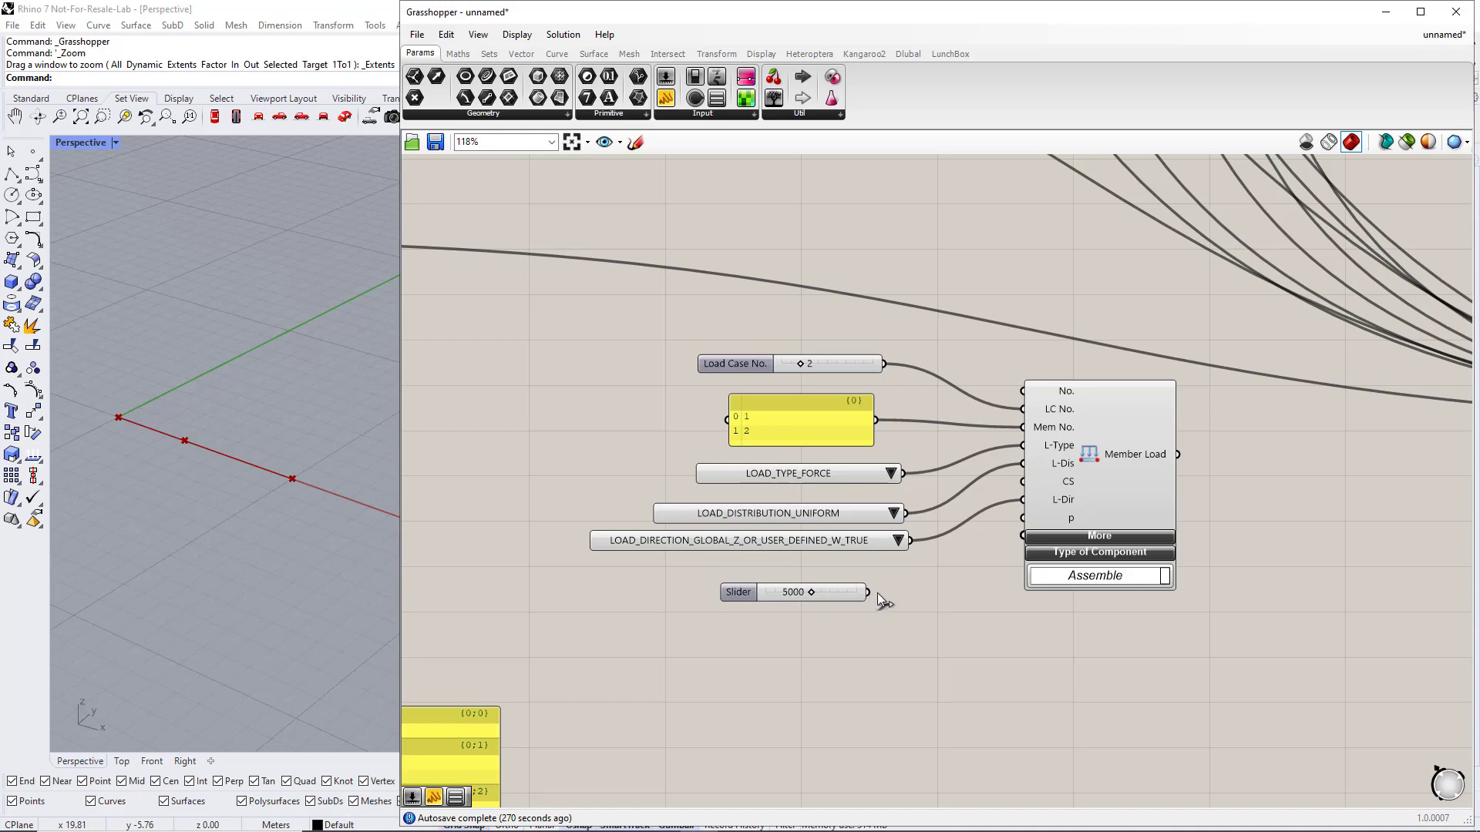
{"action": "left_click_drag", "start_coordinate": [868, 591], "coordinate": [1023, 517]}
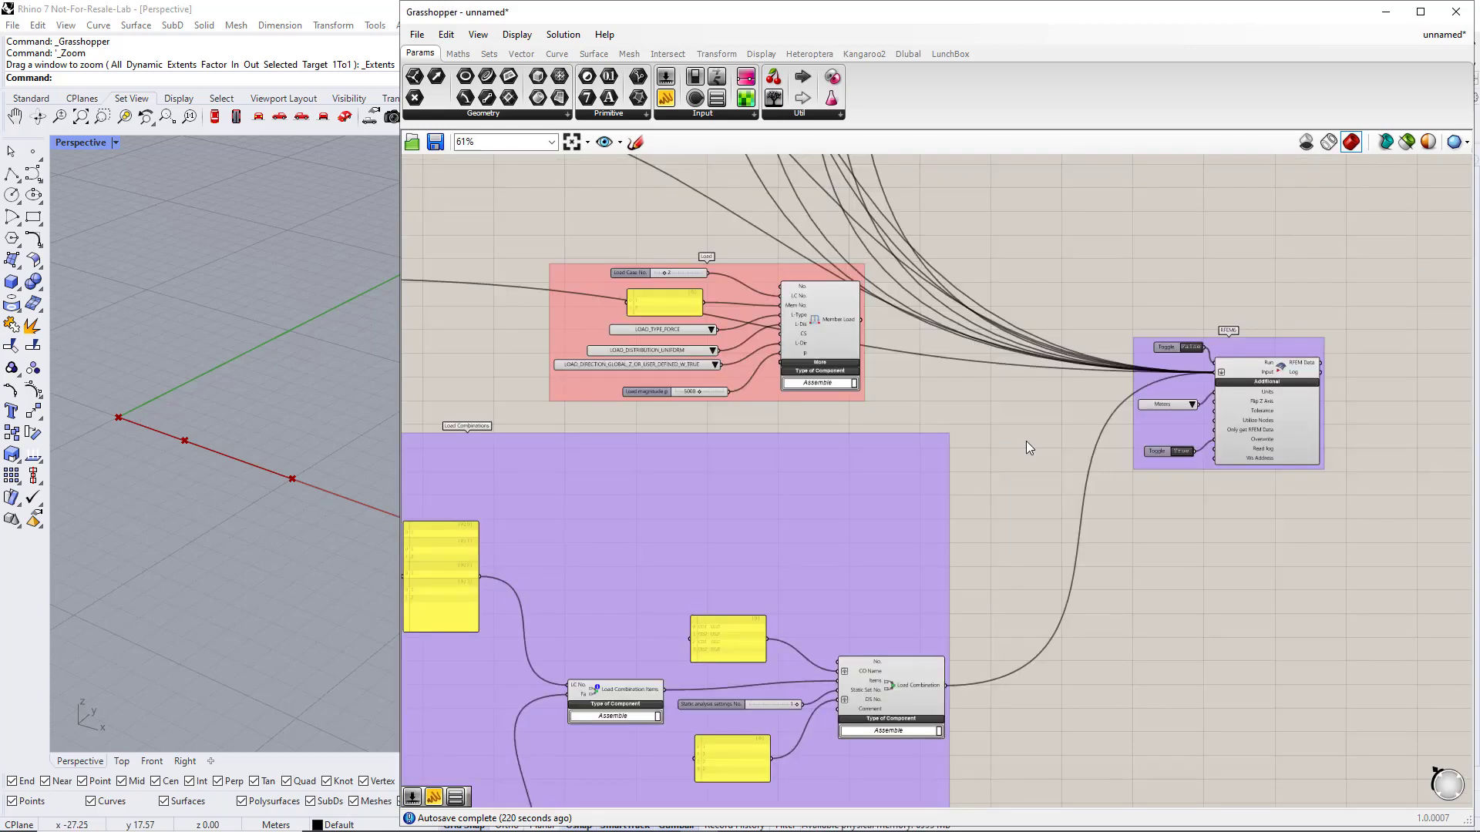
Connect the Member Load output to the RFEM 6 component's Input, keeping the existing wires
{"action": "right_click_drag", "start_coordinate": [1025, 440], "coordinate": [936, 433]}
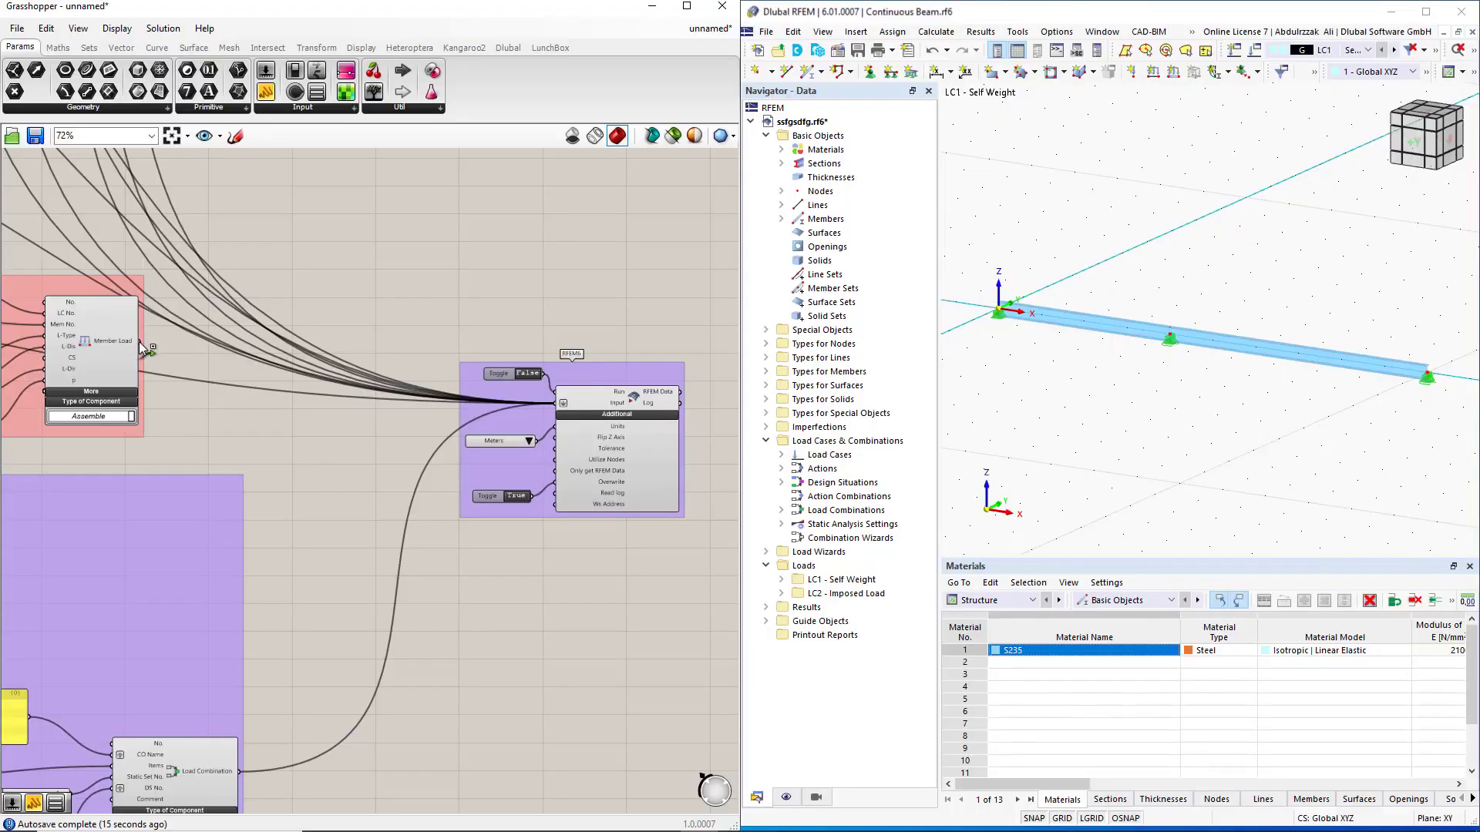
{"action": "left_click_drag", "start_coordinate": [139, 340], "coordinate": [555, 403], "text": "shift"}
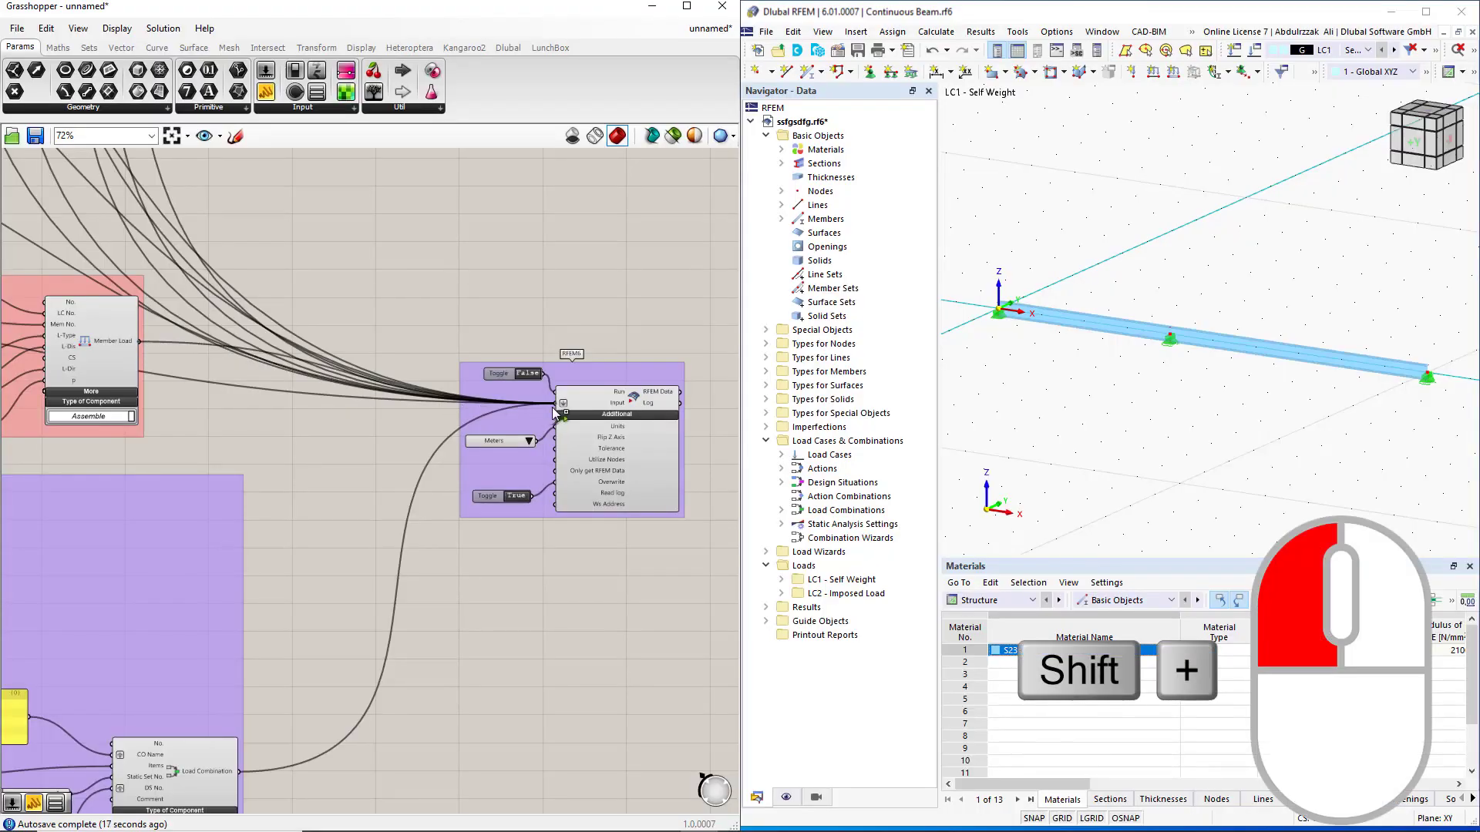
Set the RFEM 6 component's Run toggle to True to export the model, and display load case LC2 - Imposed Load in RFEM
{"action": "double_click", "coordinate": [527, 374]}
{"action": "left_click", "coordinate": [1241, 493]}
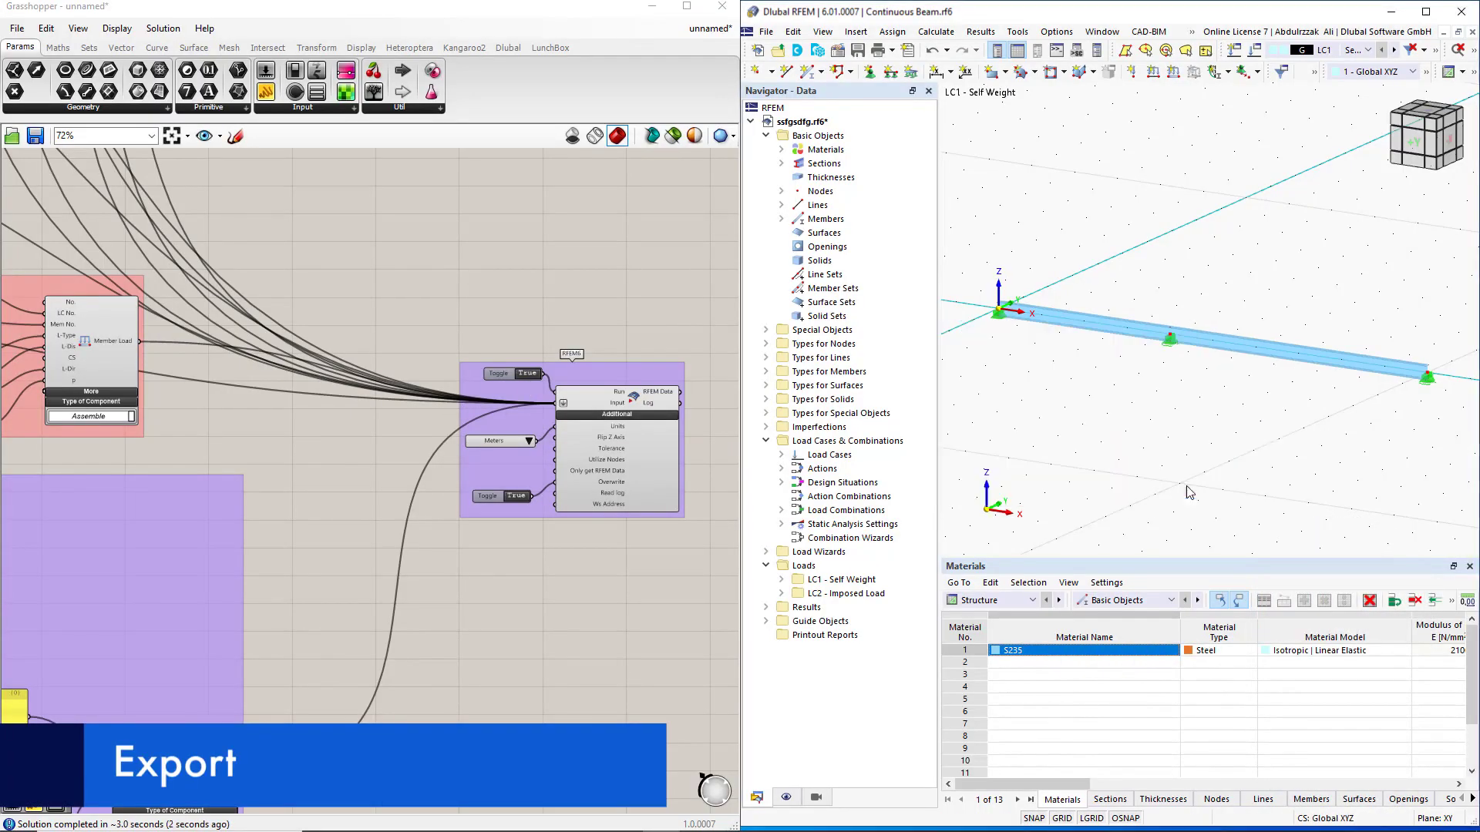
{"action": "left_click", "coordinate": [1369, 50]}
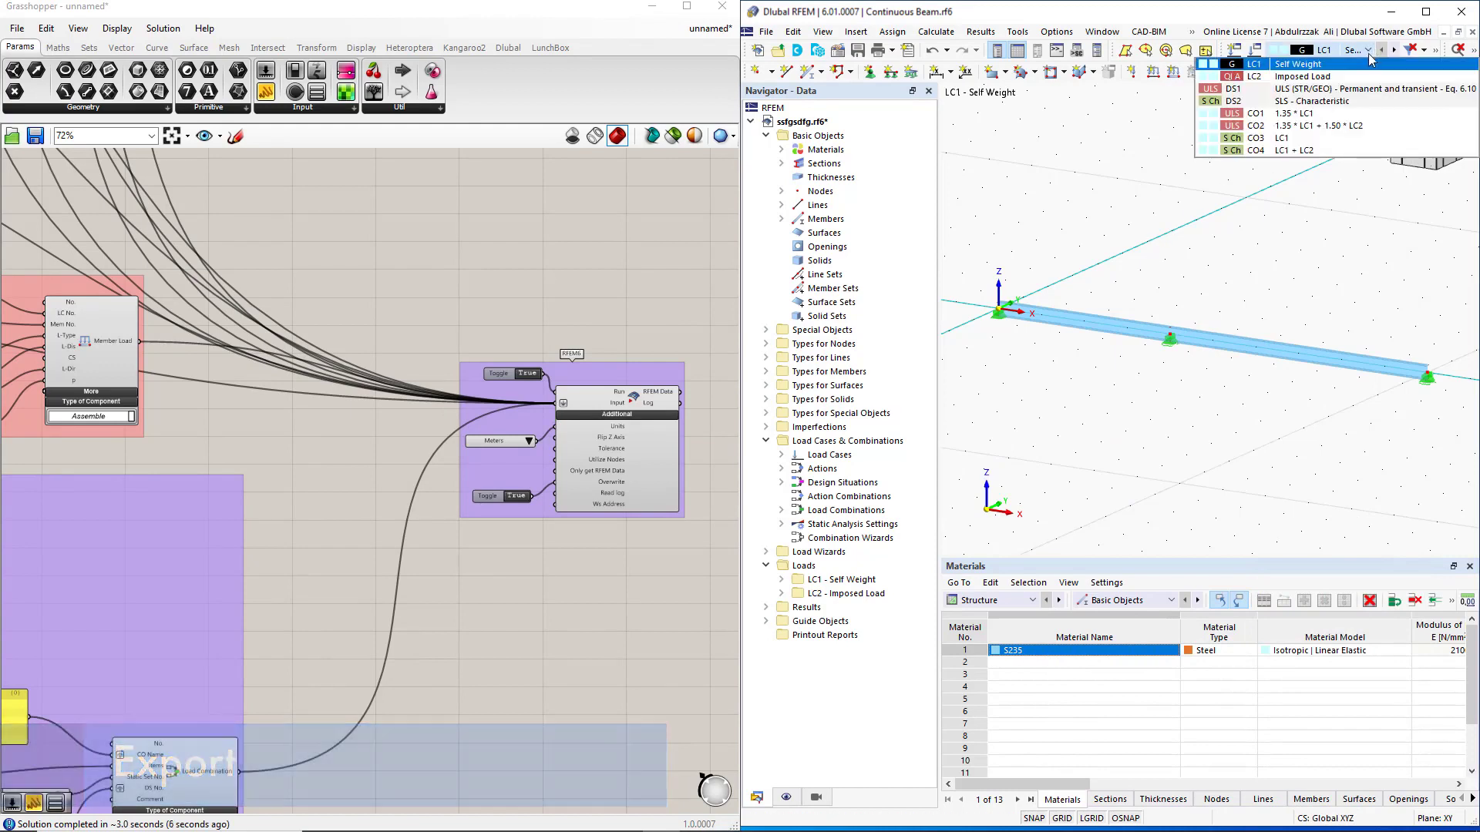
{"action": "left_click", "coordinate": [1310, 77]}
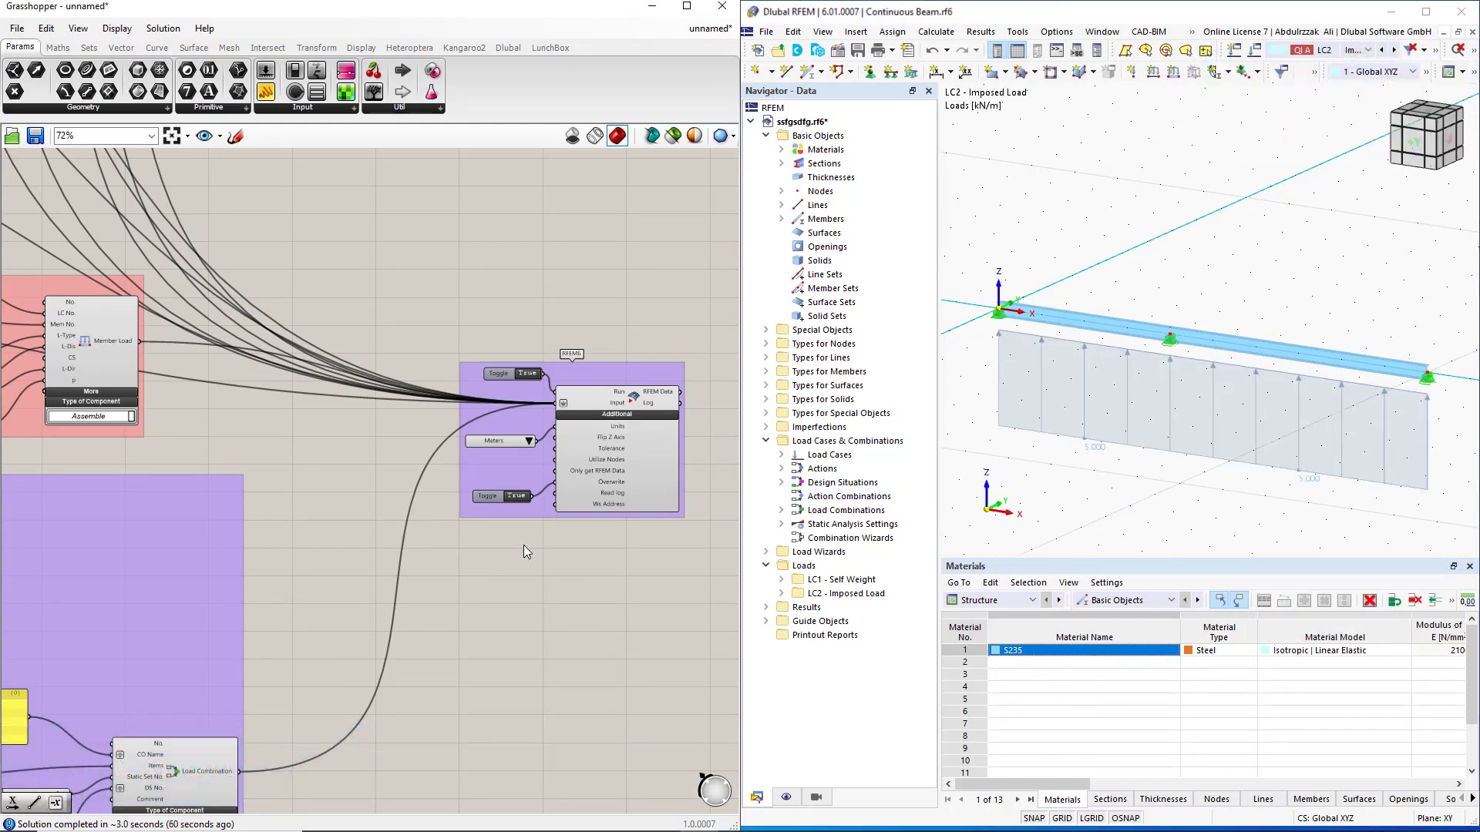
Insert a Negative component between the load magnitude slider and Member Load's p input, and abort the external application connection in RFEM
{"action": "right_click_drag", "start_coordinate": [352, 484], "coordinate": [688, 476]}
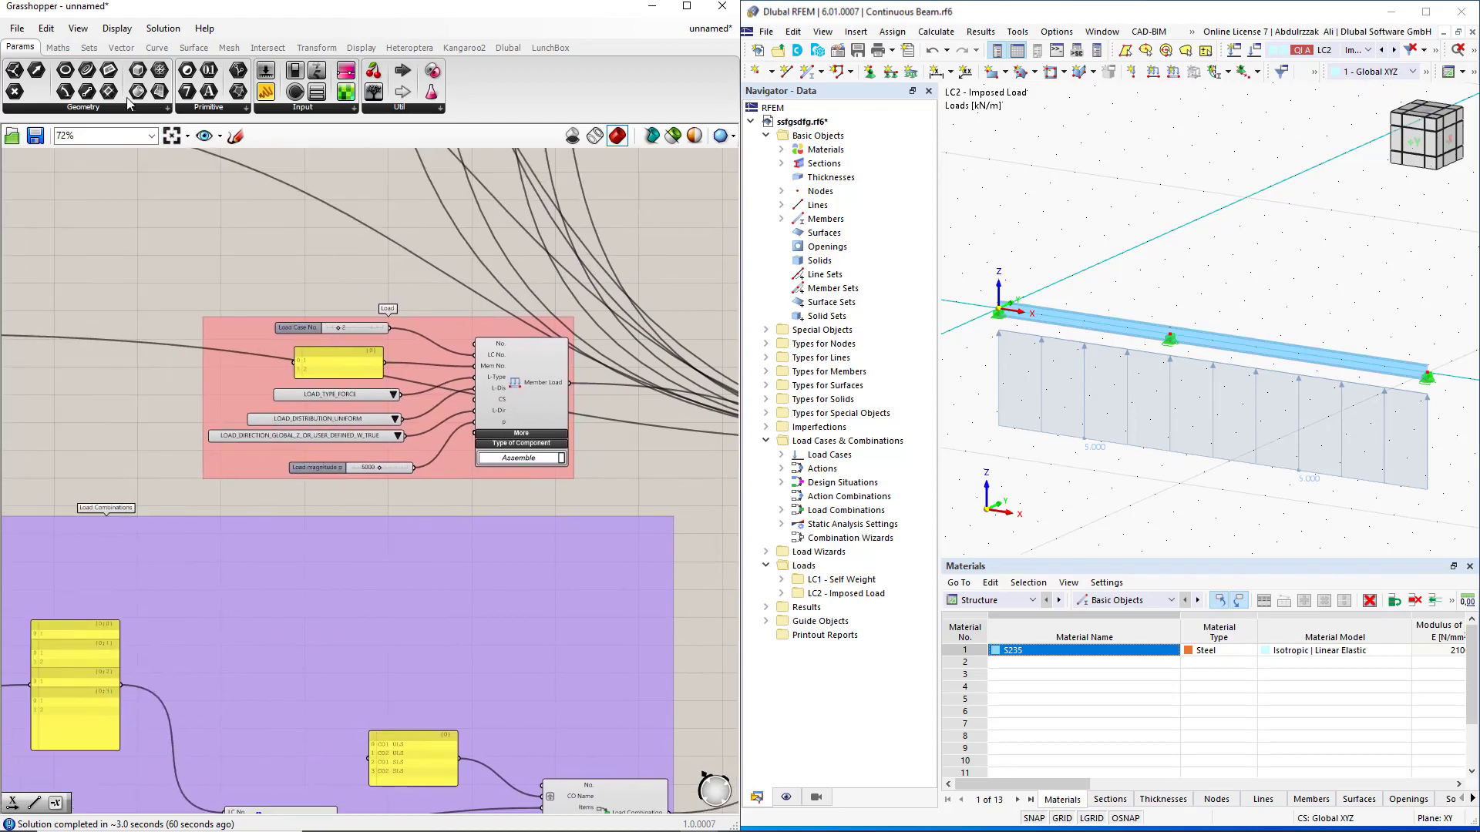
{"action": "left_click", "coordinate": [58, 47]}
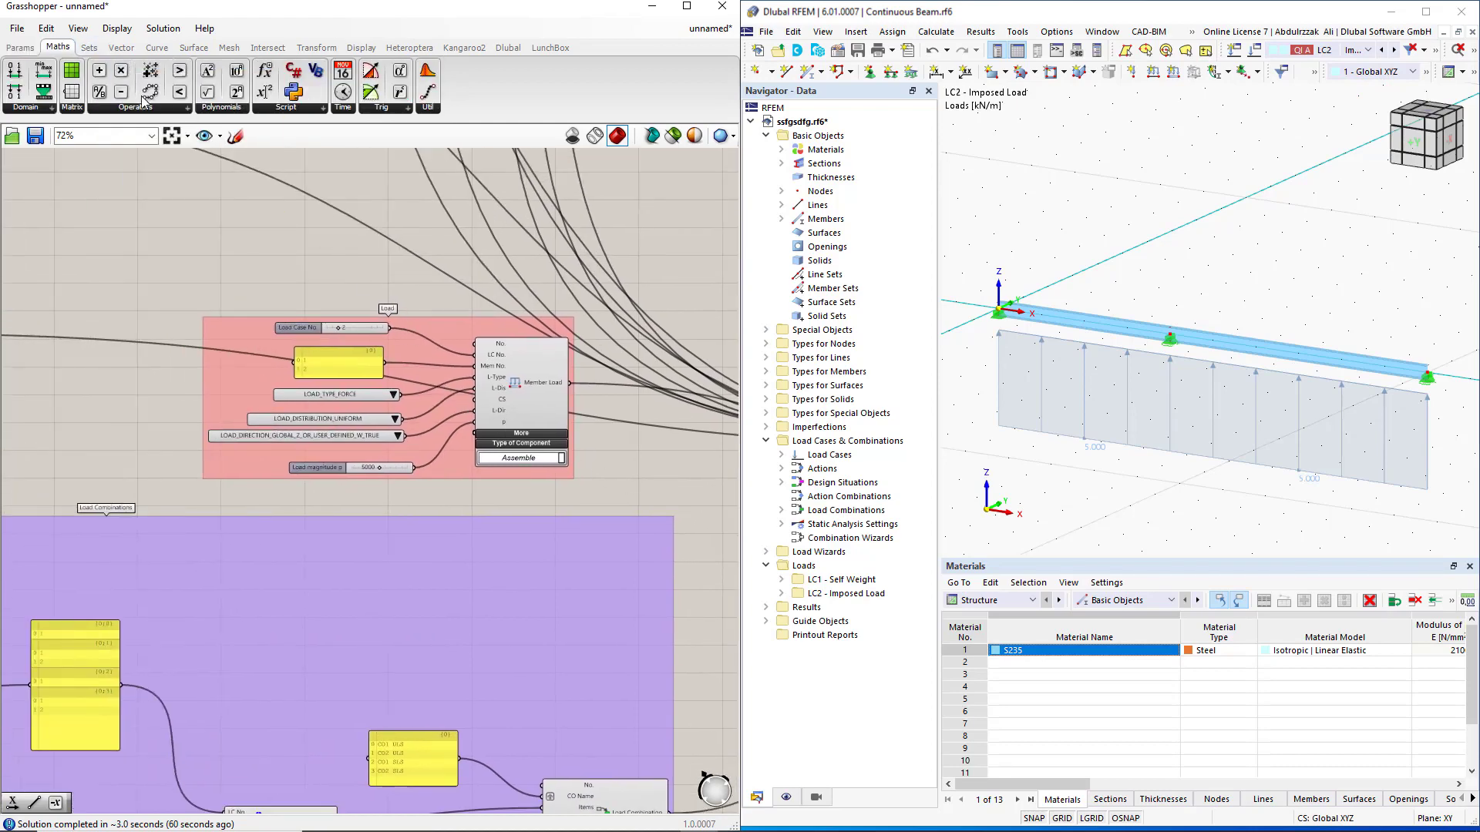
{"action": "left_click", "coordinate": [142, 107]}
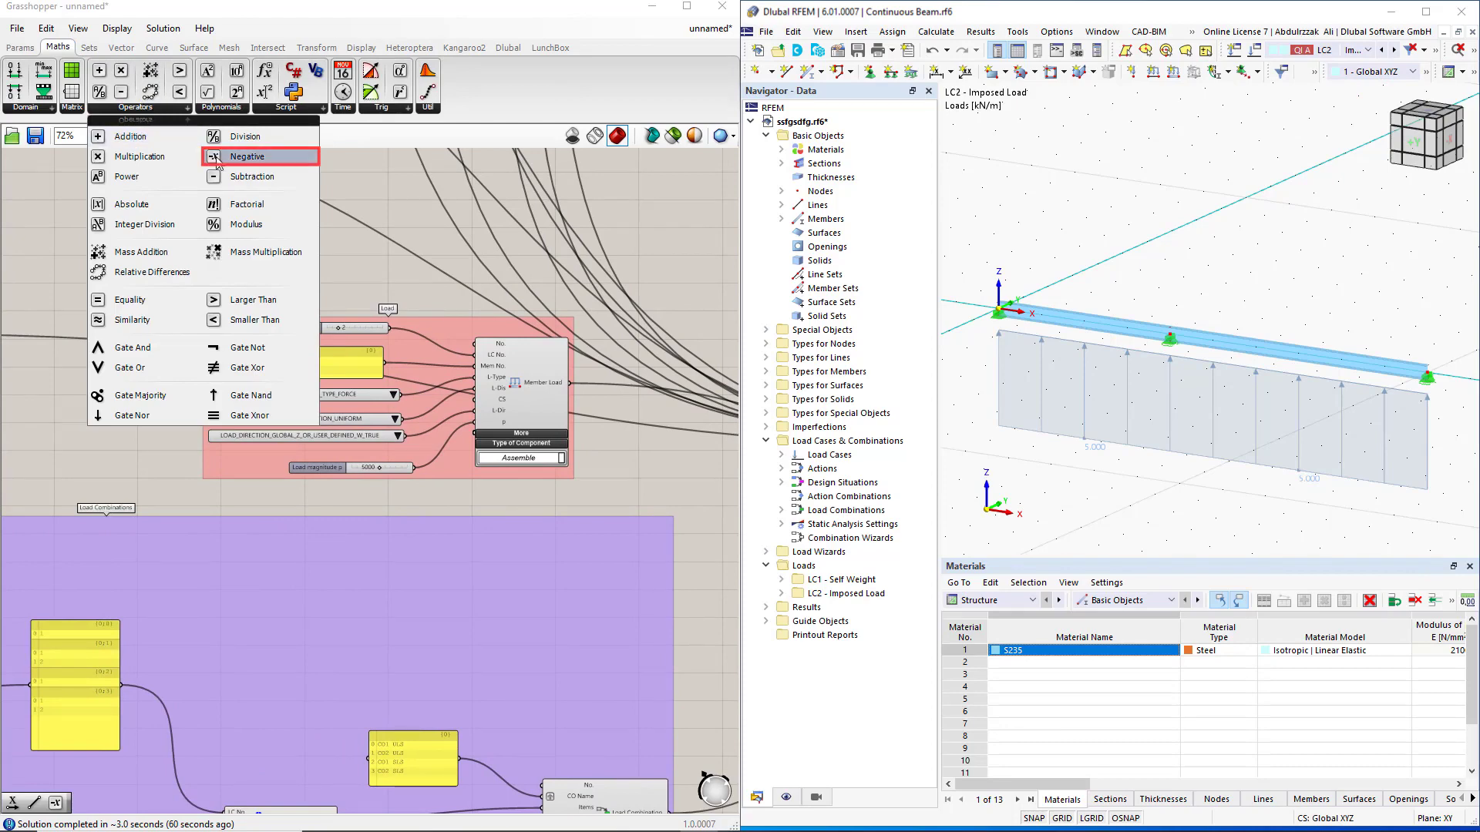
{"action": "scroll", "coordinate": [401, 529], "scroll_direction": "up", "scroll_amount": 3}
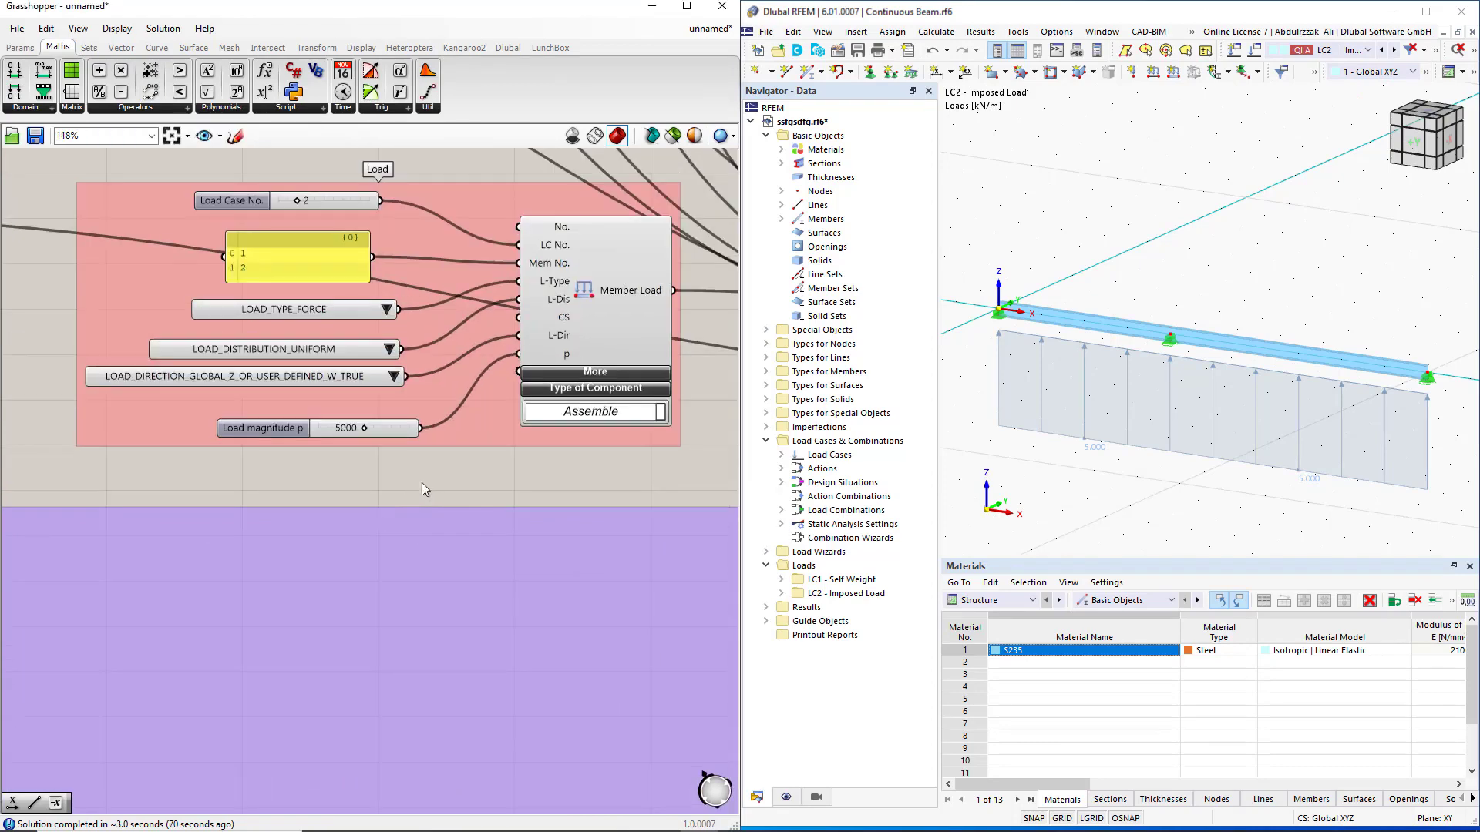
{"action": "left_click", "coordinate": [422, 482]}
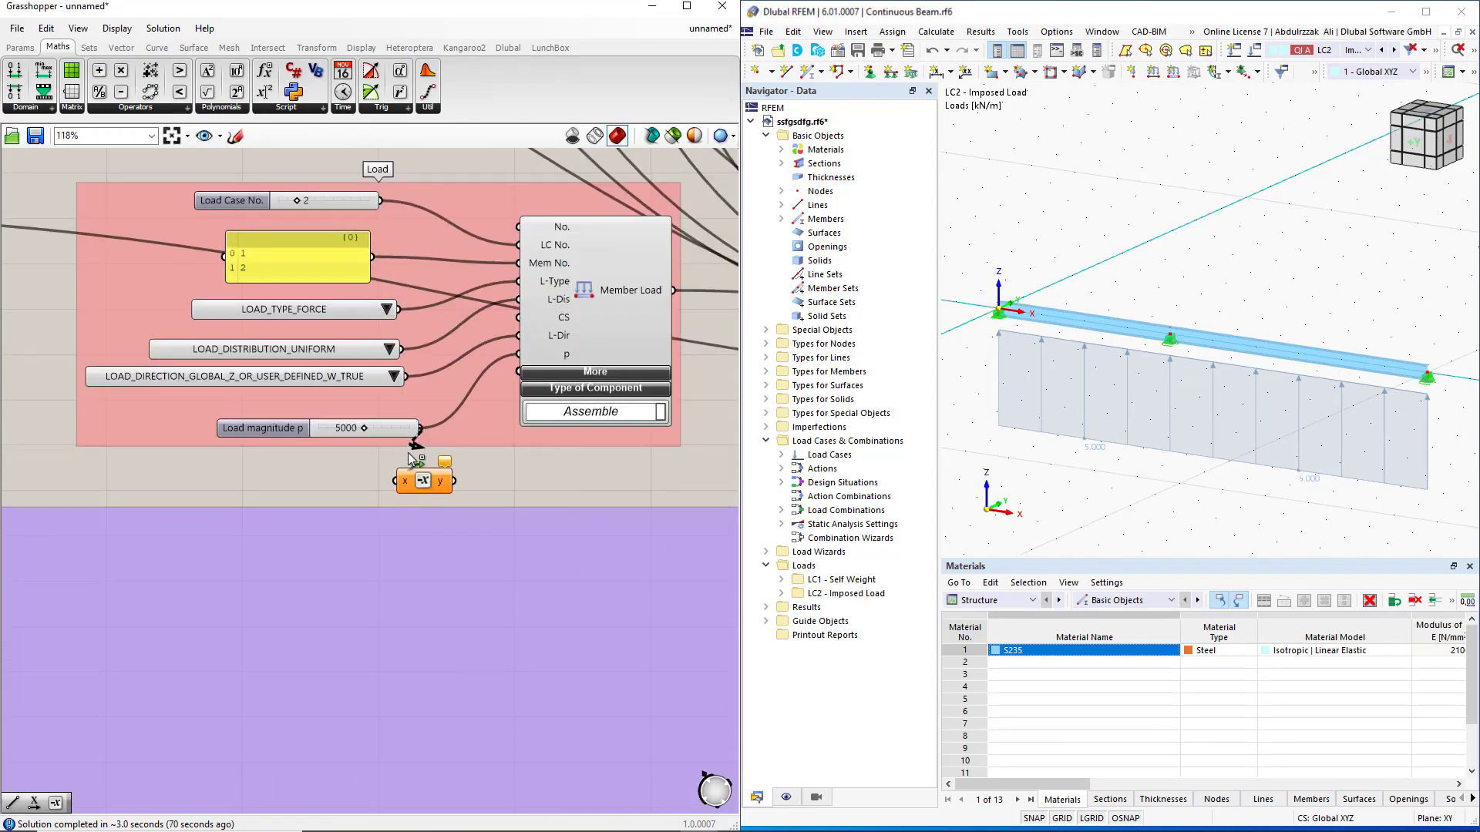
{"action": "left_click_drag", "start_coordinate": [419, 428], "coordinate": [520, 355]}
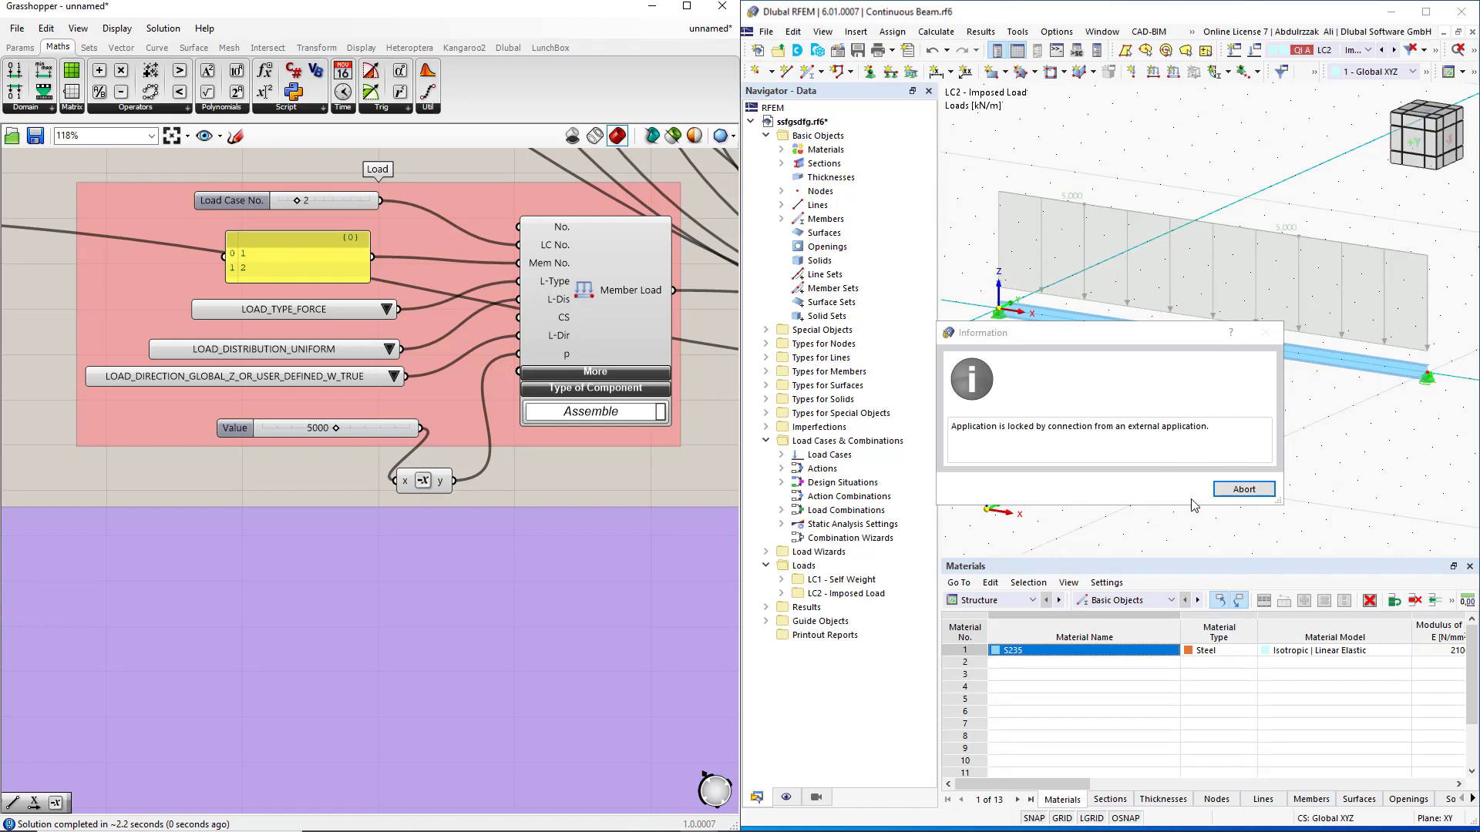
{"action": "left_click", "coordinate": [1242, 491]}
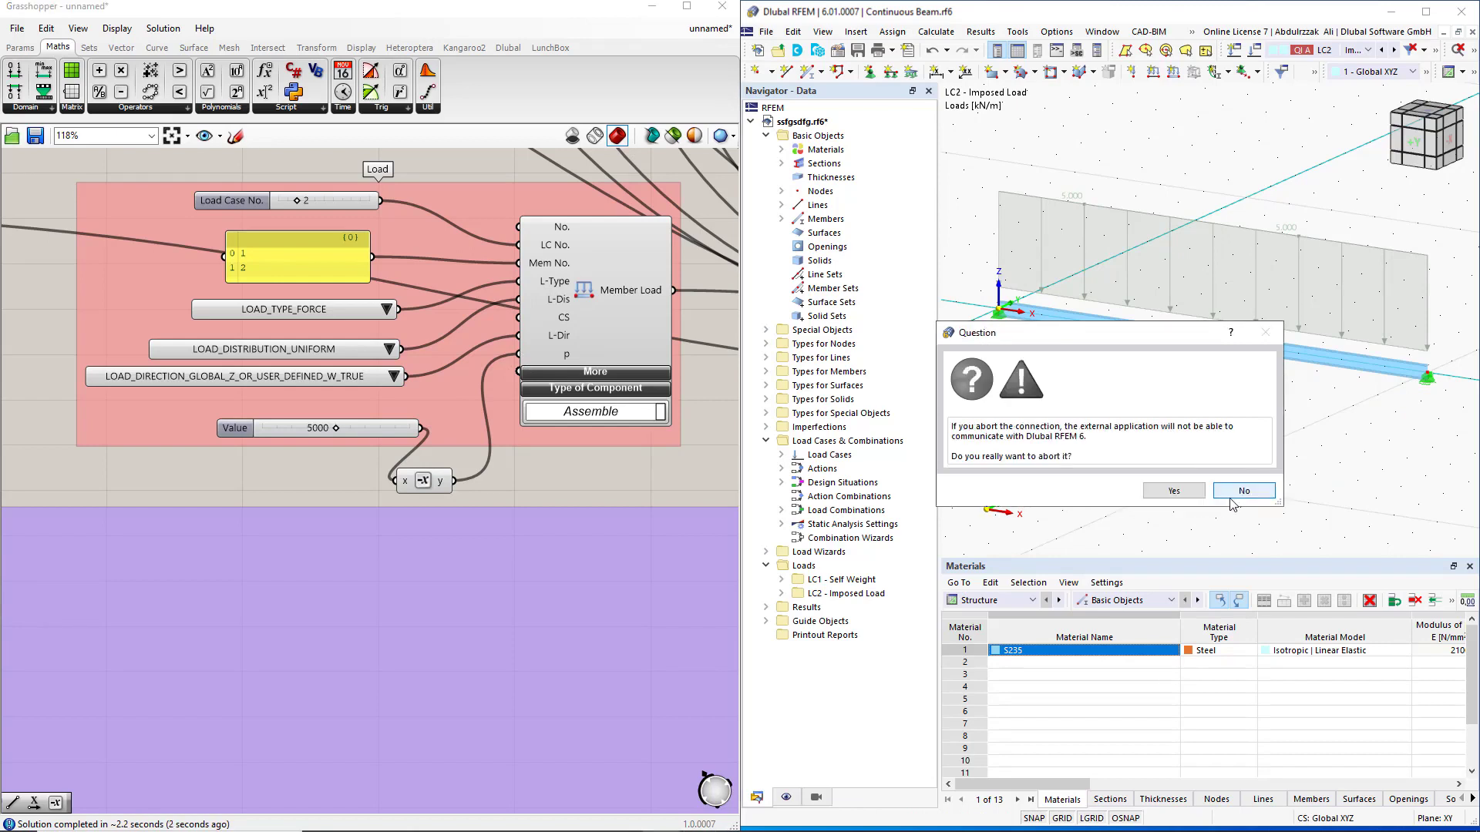
{"action": "left_click", "coordinate": [1173, 497]}
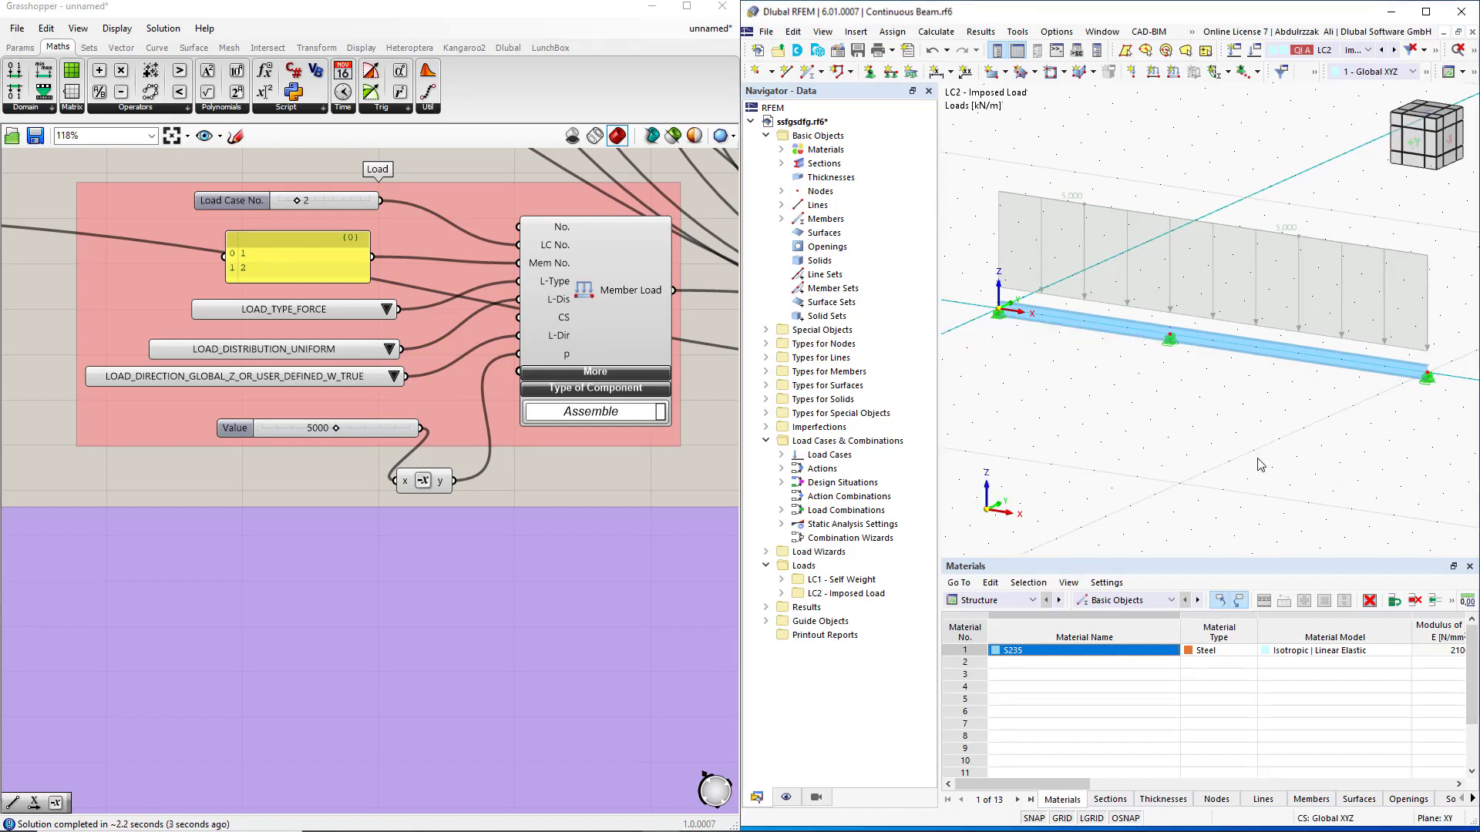